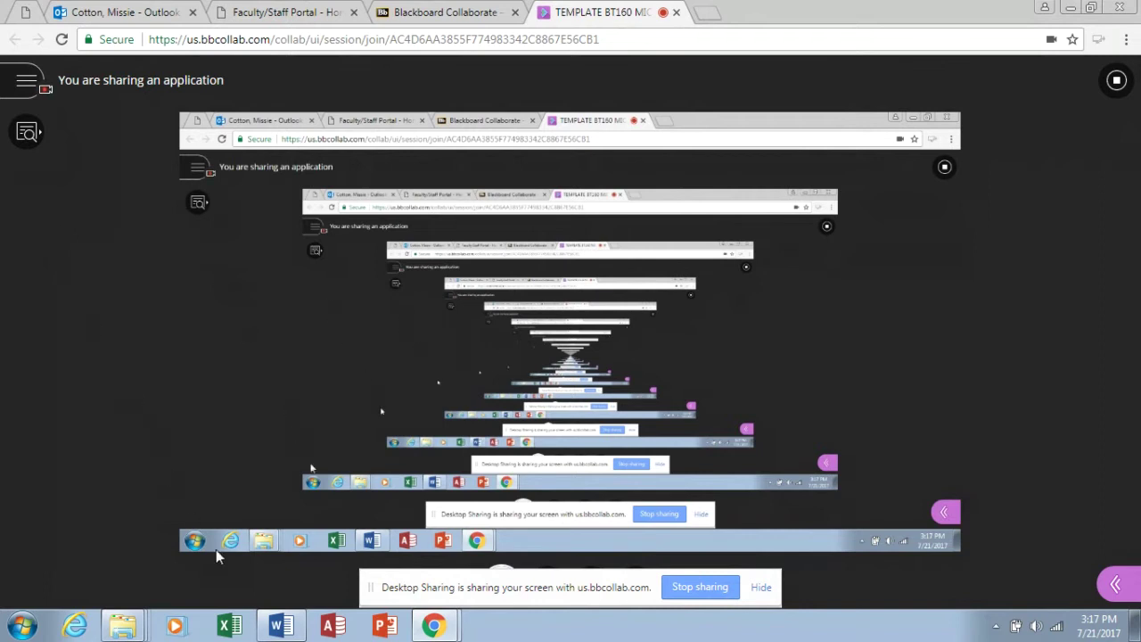
Step: Launch Excel from the Windows taskbar
{"action": "left_click", "coordinate": [229, 624]}
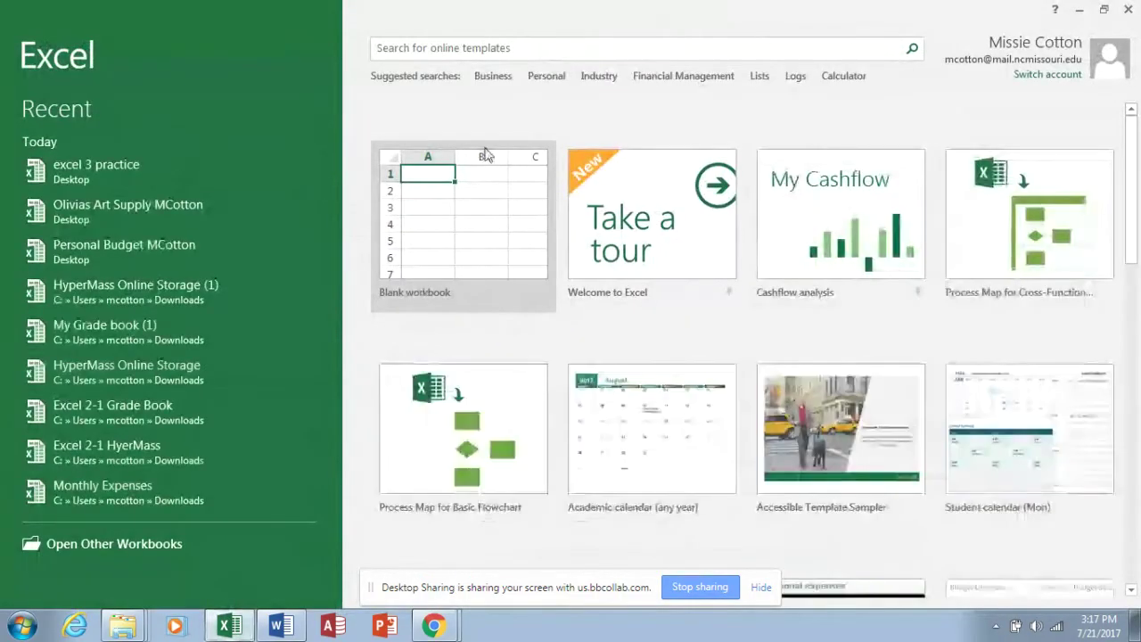
Step: Create a blank workbook and zoom the sheet view to 170%
{"action": "left_click", "coordinate": [461, 193]}
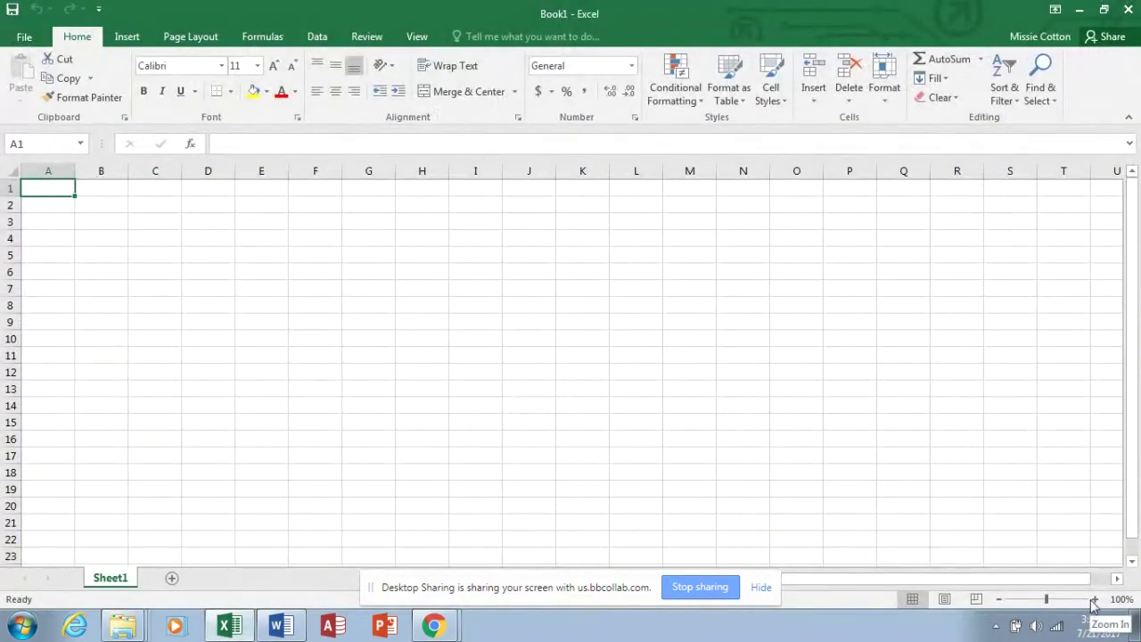
{"action": "left_click", "coordinate": [1093, 600]}
{"action": "left_click", "coordinate": [1094, 600]}
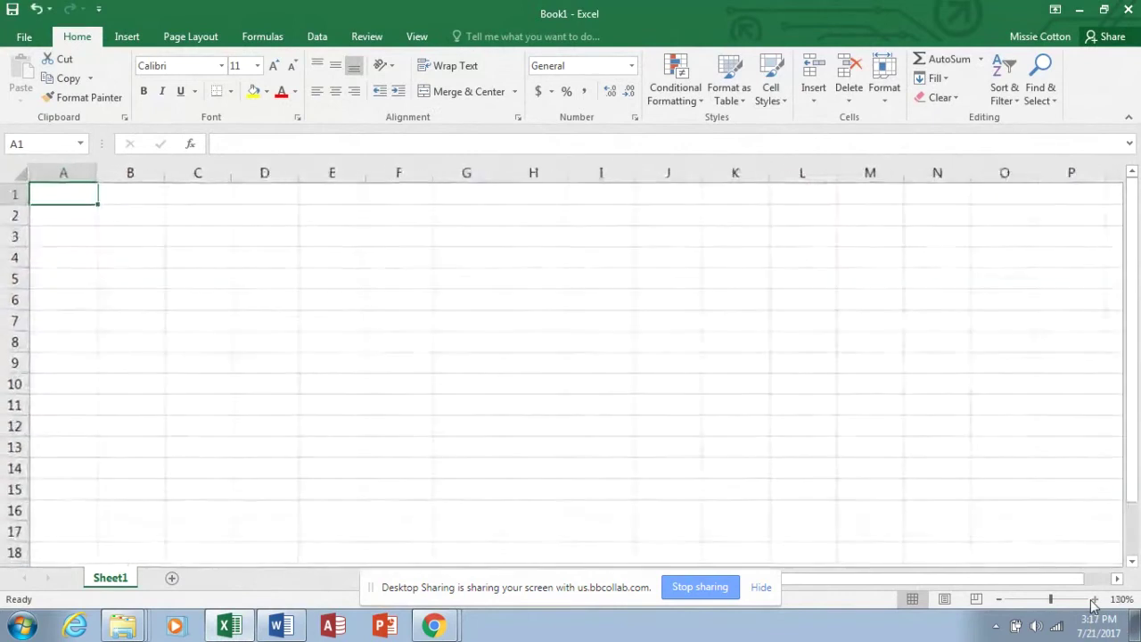
{"action": "left_click", "coordinate": [1094, 600]}
{"action": "left_click", "coordinate": [1094, 600]}
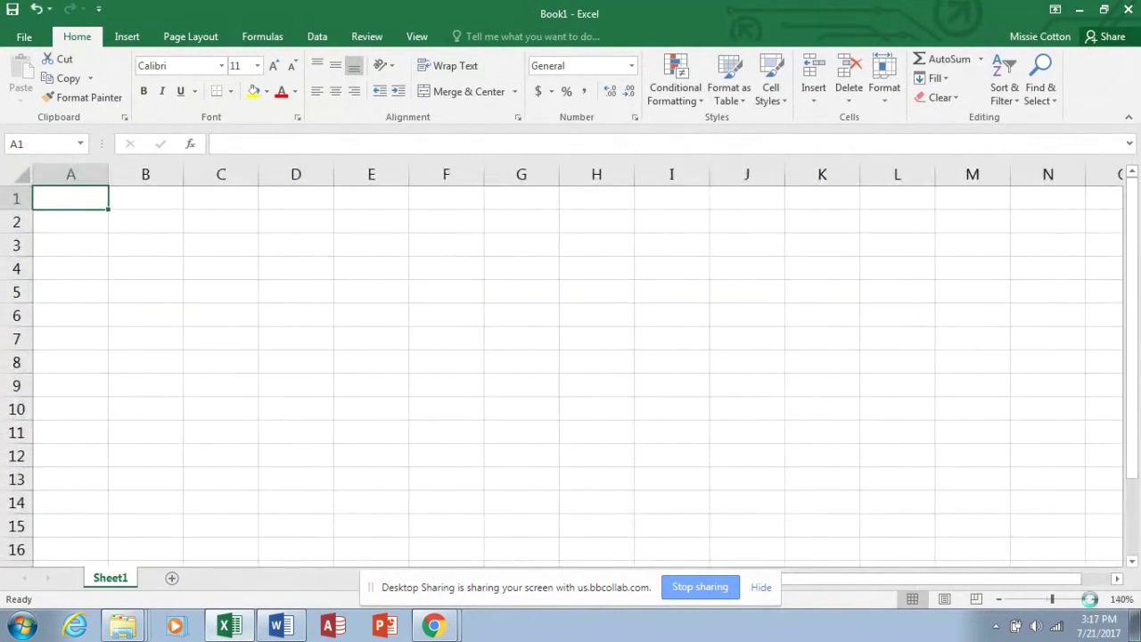
{"action": "left_click", "coordinate": [1094, 600]}
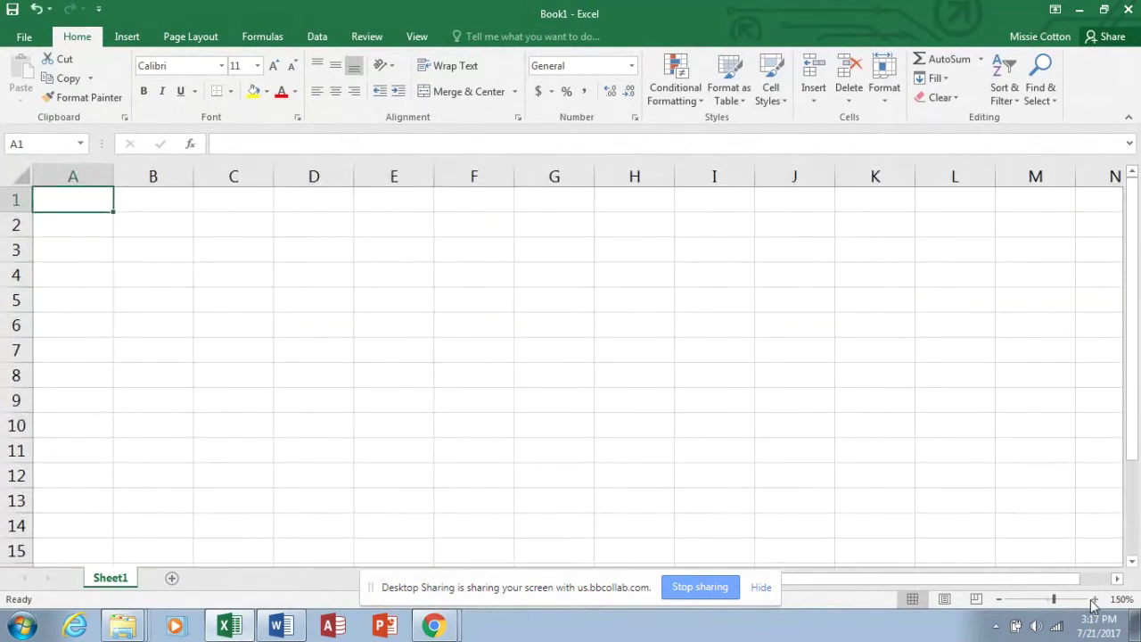
{"action": "left_click", "coordinate": [1094, 600]}
{"action": "left_click", "coordinate": [1094, 600]}
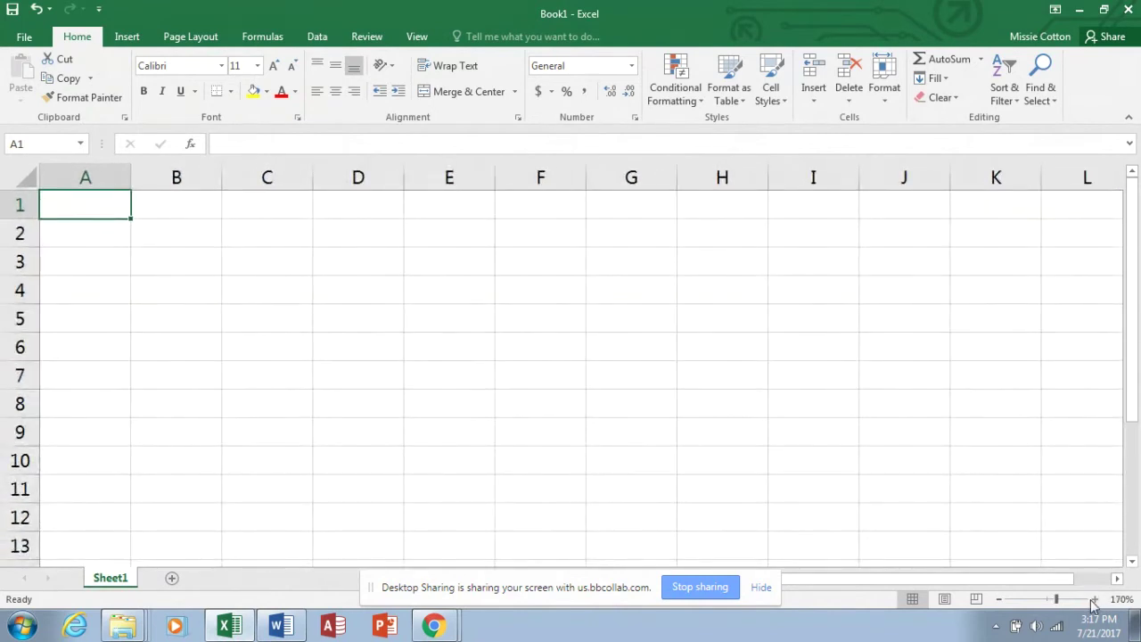
Step: Enter 'Kaitlyn's Ice Cream Shoppe' in A1 and 'Six-Month Financial Projection' in A2, then select A1:I2
{"action": "type", "text": "K"}
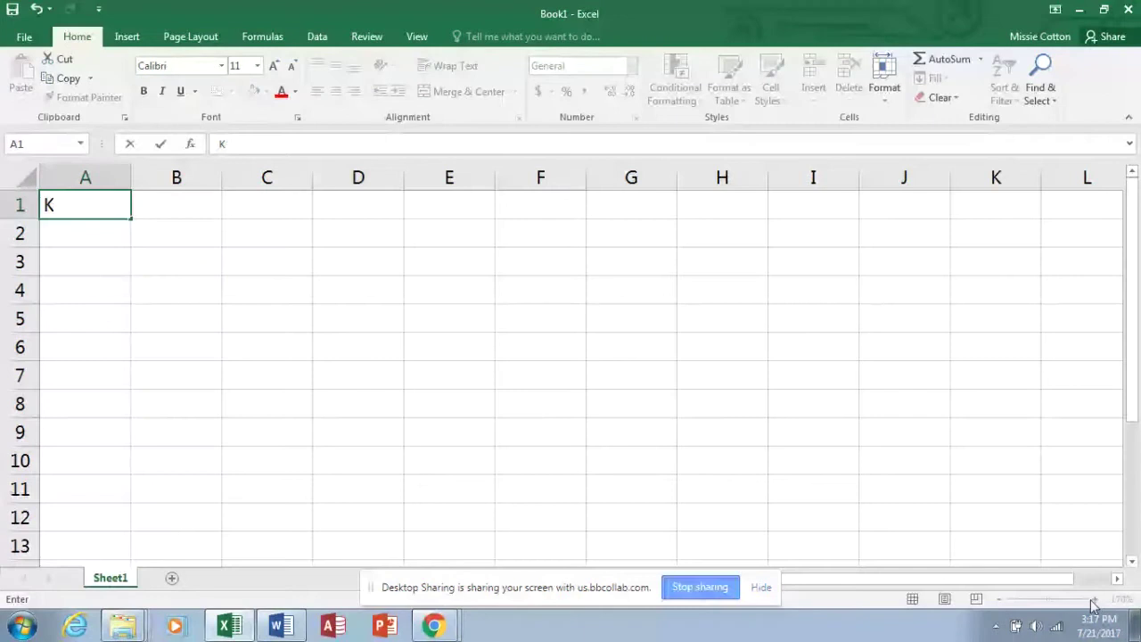
{"action": "type", "text": "ait"}
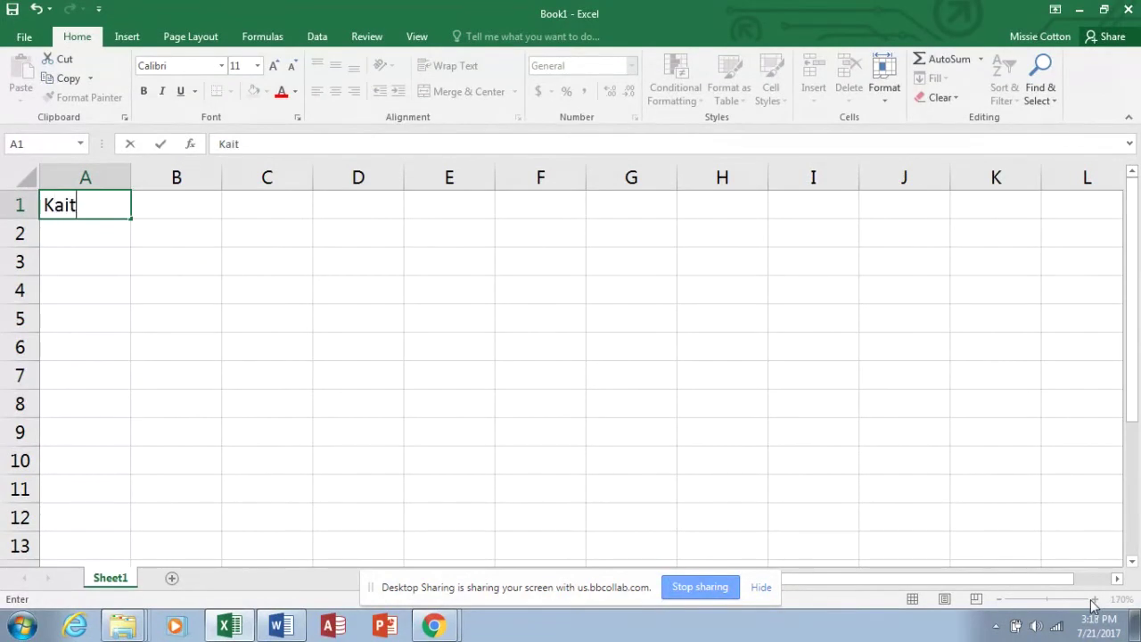
{"action": "type", "text": "lyn's l"}
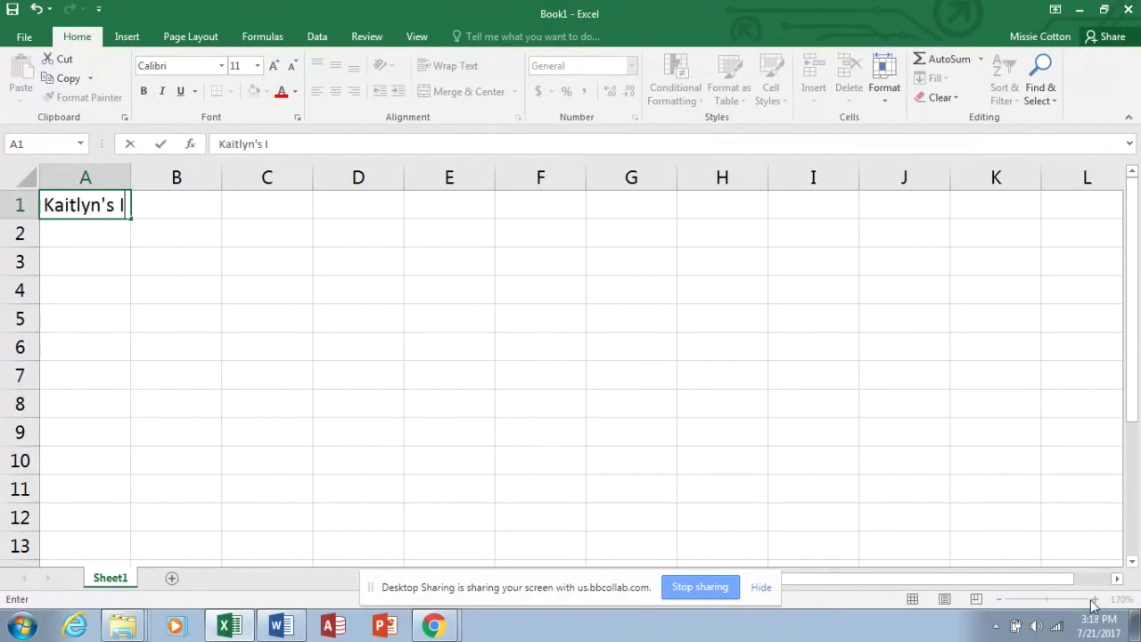
{"action": "type", "text": "ce Cream S"}
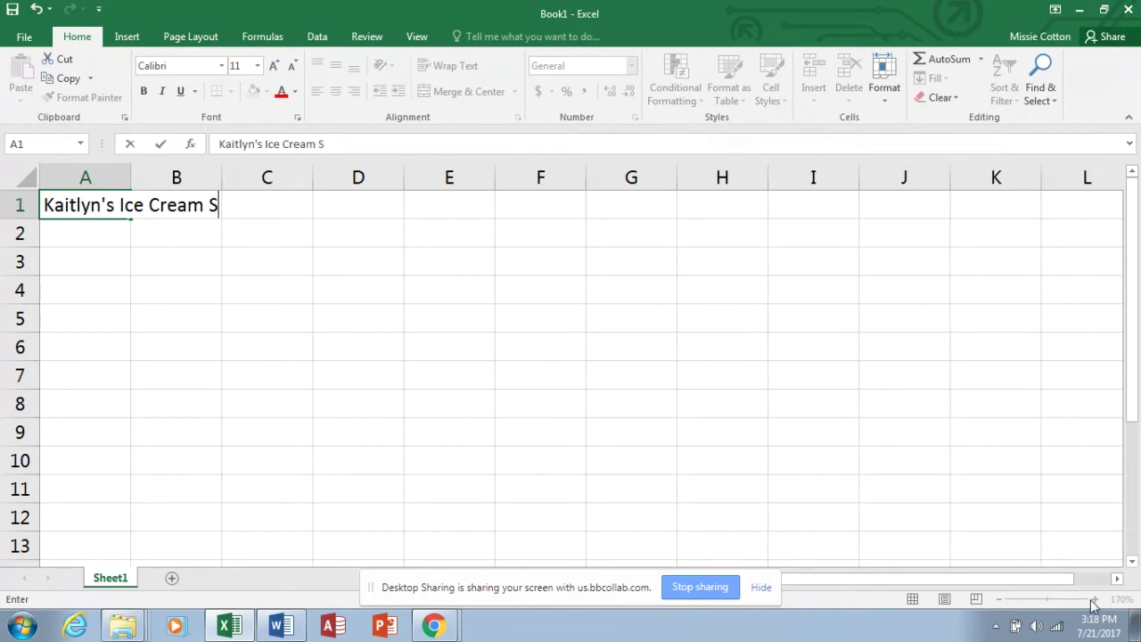
{"action": "type", "text": "hoppe"}
{"action": "key", "text": "Return"}
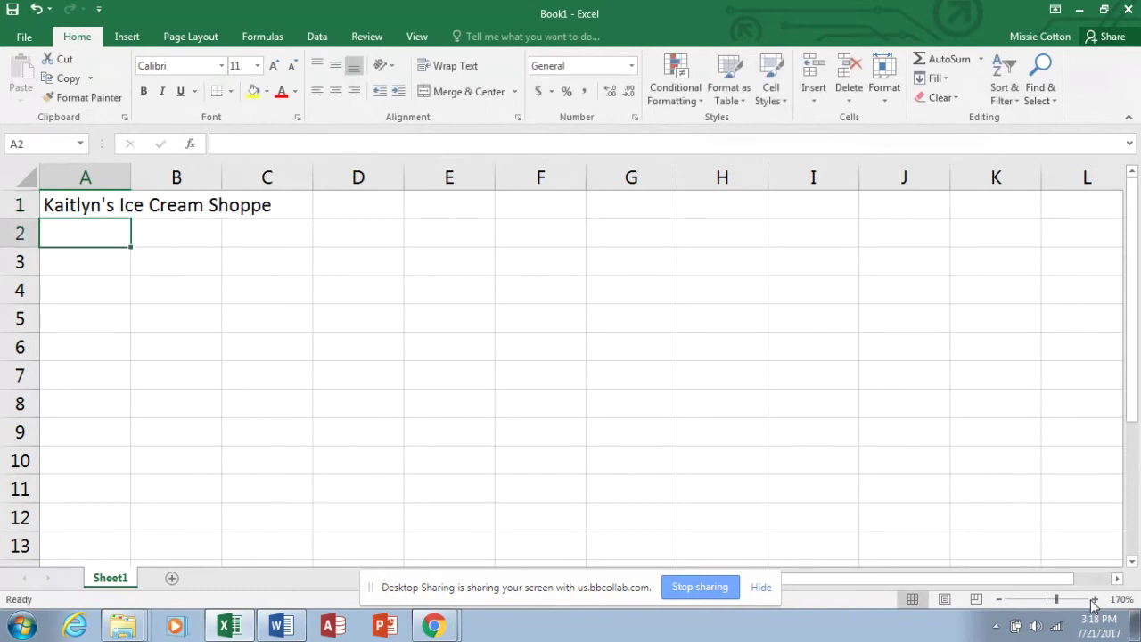
{"action": "type", "text": "S"}
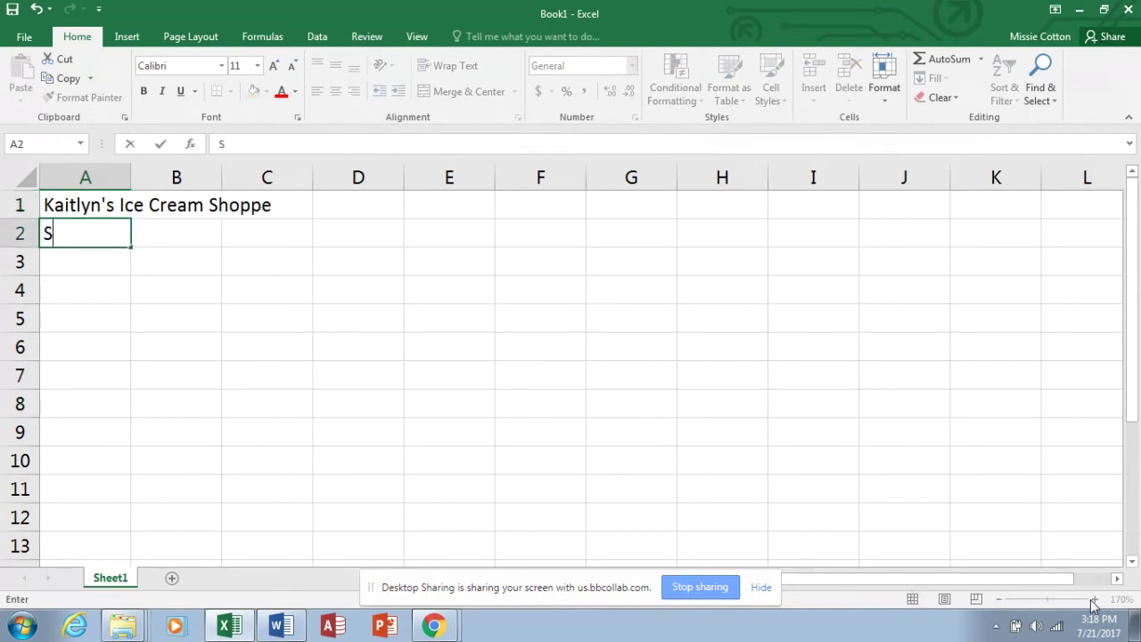
{"action": "type", "text": "ix-Mo"}
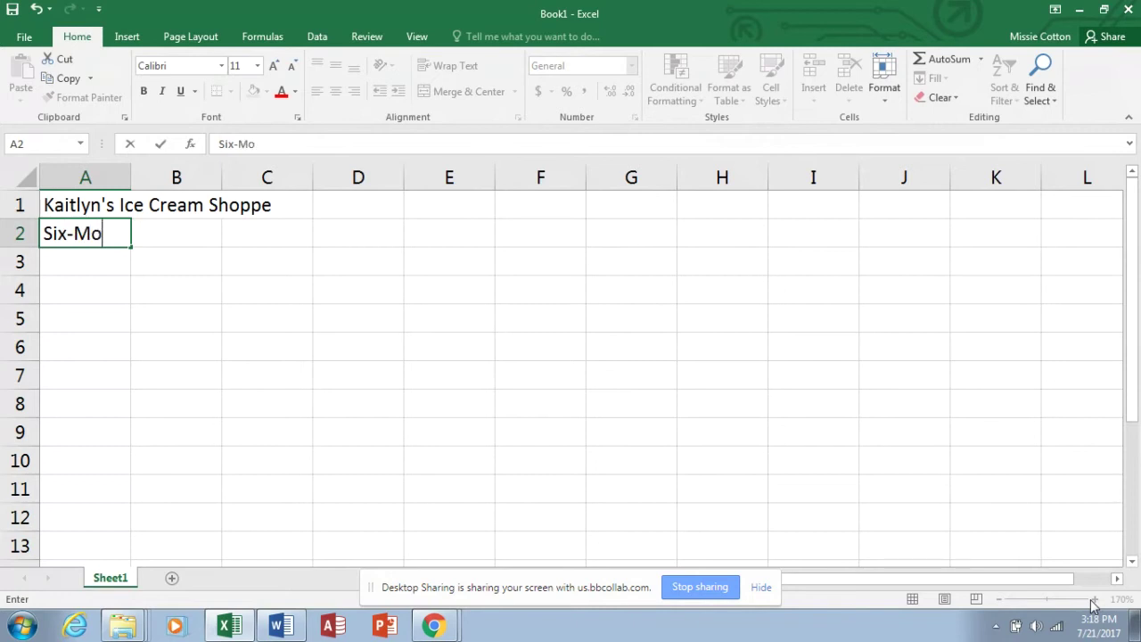
{"action": "type", "text": "nth Financia"}
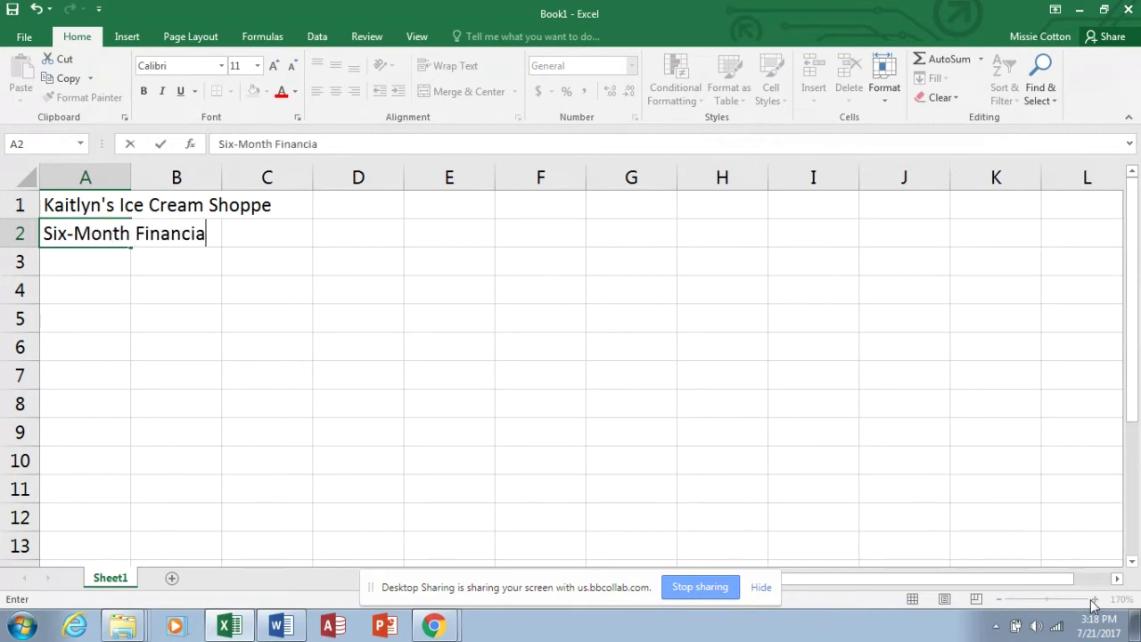
{"action": "type", "text": "l Projection"}
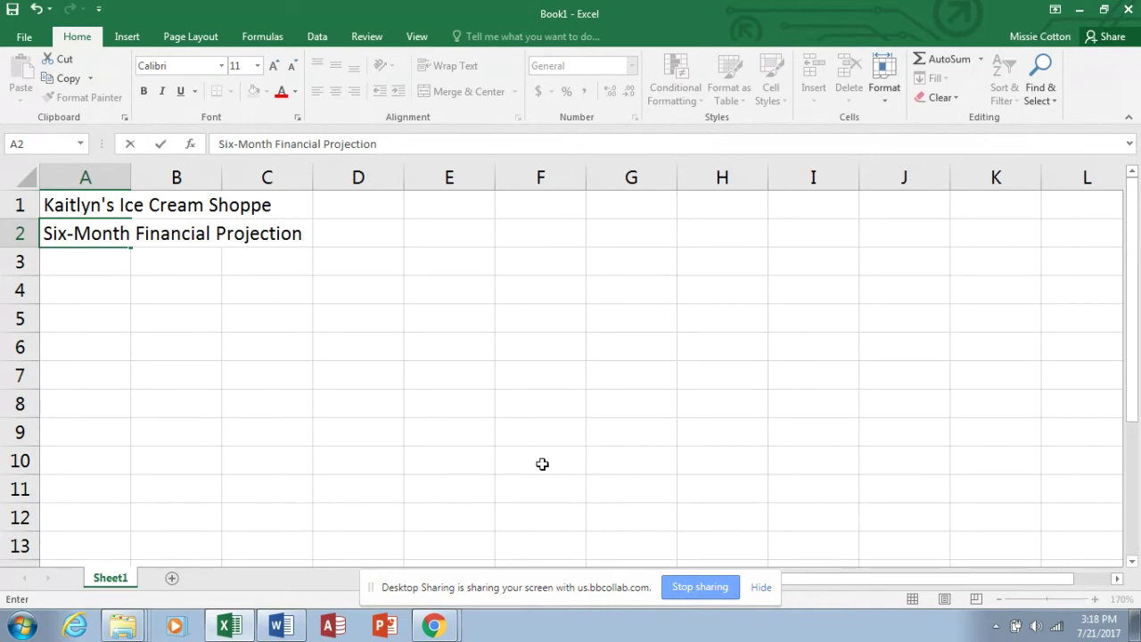
{"action": "left_click_drag", "start_coordinate": [72, 201], "coordinate": [849, 250]}
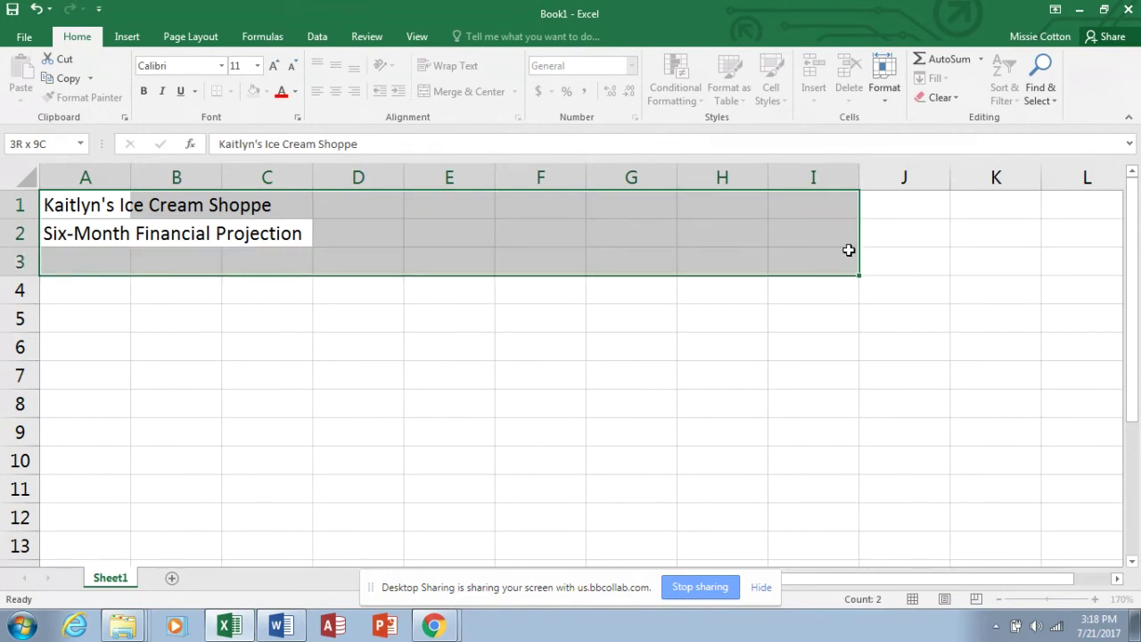
Step: Fill the title rows A1:I2 green with white font color
{"action": "left_click_drag", "start_coordinate": [849, 250], "coordinate": [849, 228]}
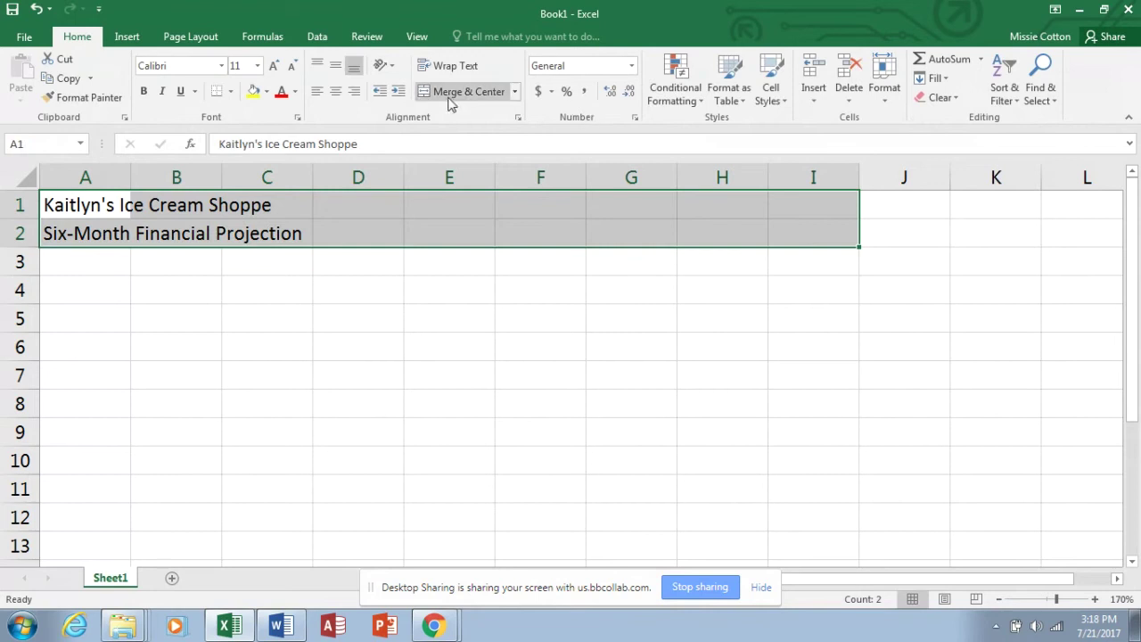
{"action": "left_click", "coordinate": [267, 91]}
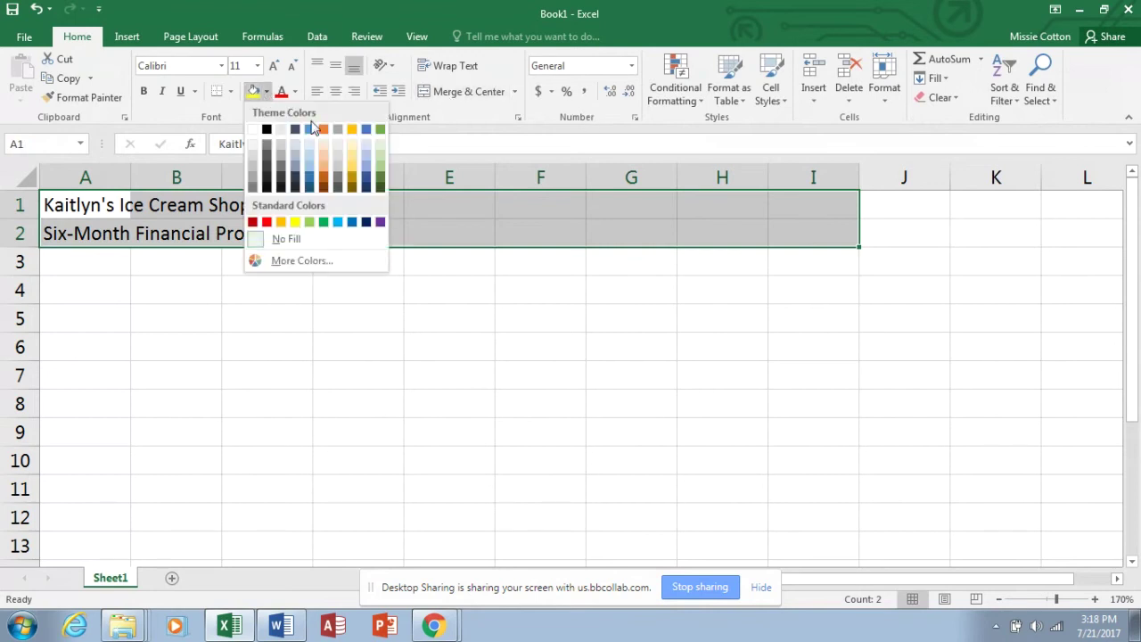
{"action": "left_click", "coordinate": [323, 222]}
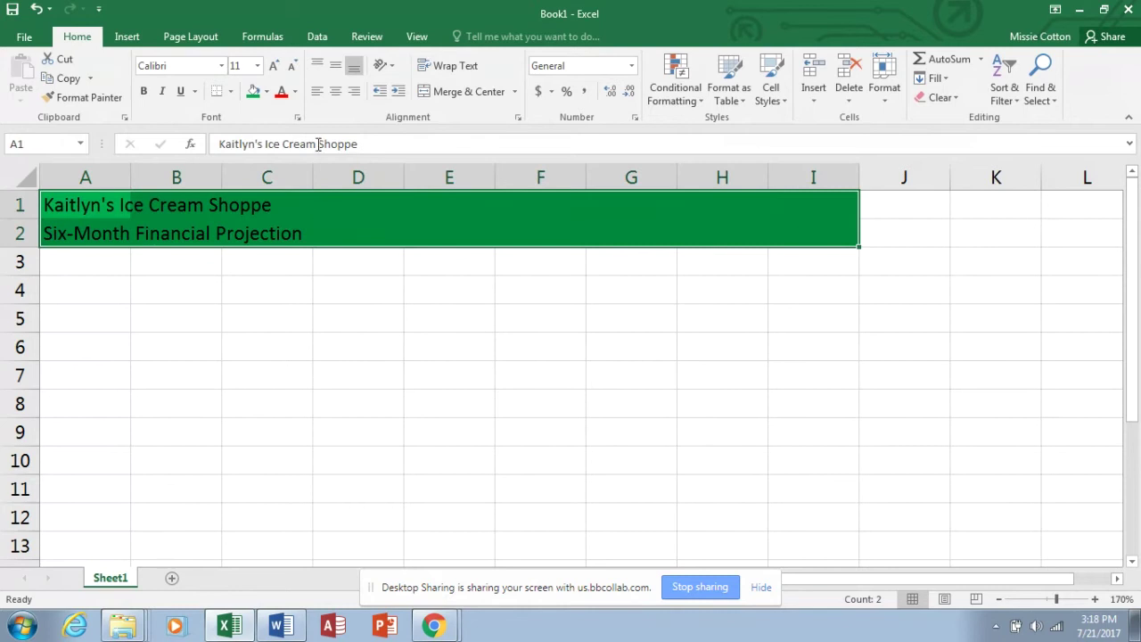
{"action": "left_click", "coordinate": [297, 92]}
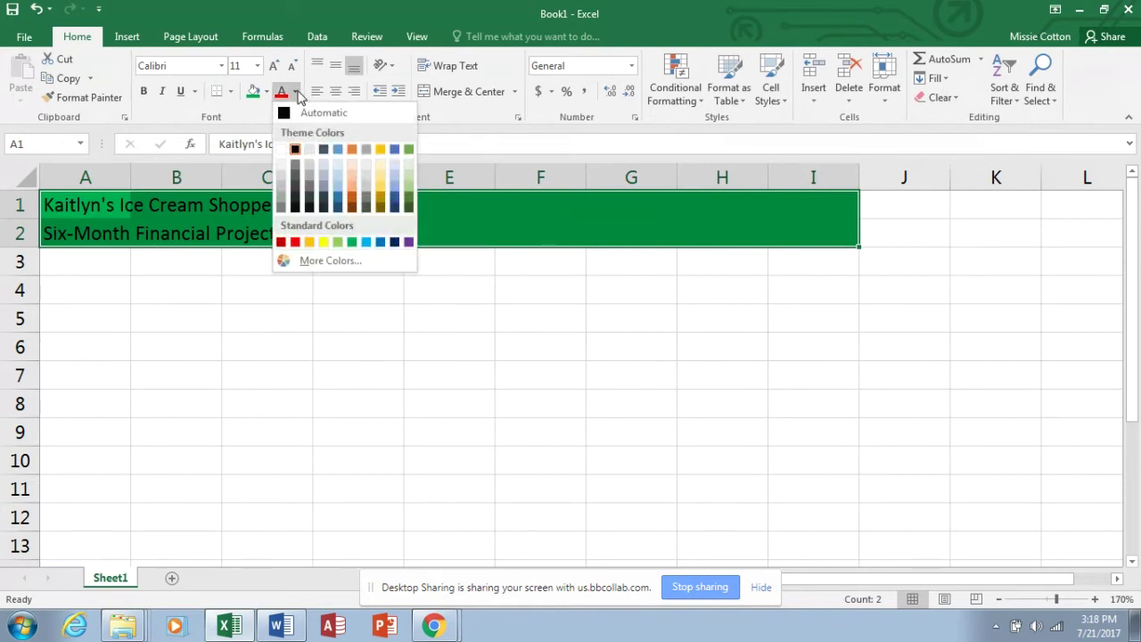
{"action": "left_click", "coordinate": [290, 148]}
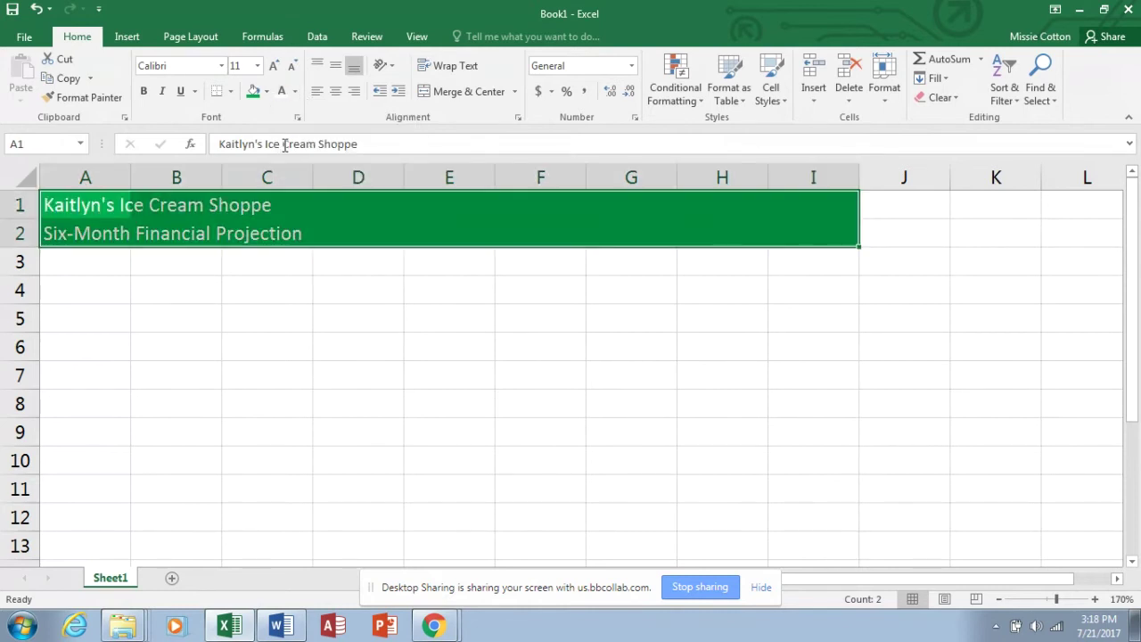
Step: Enlarge the shop title in A1 to 20 point
{"action": "left_click", "coordinate": [125, 212]}
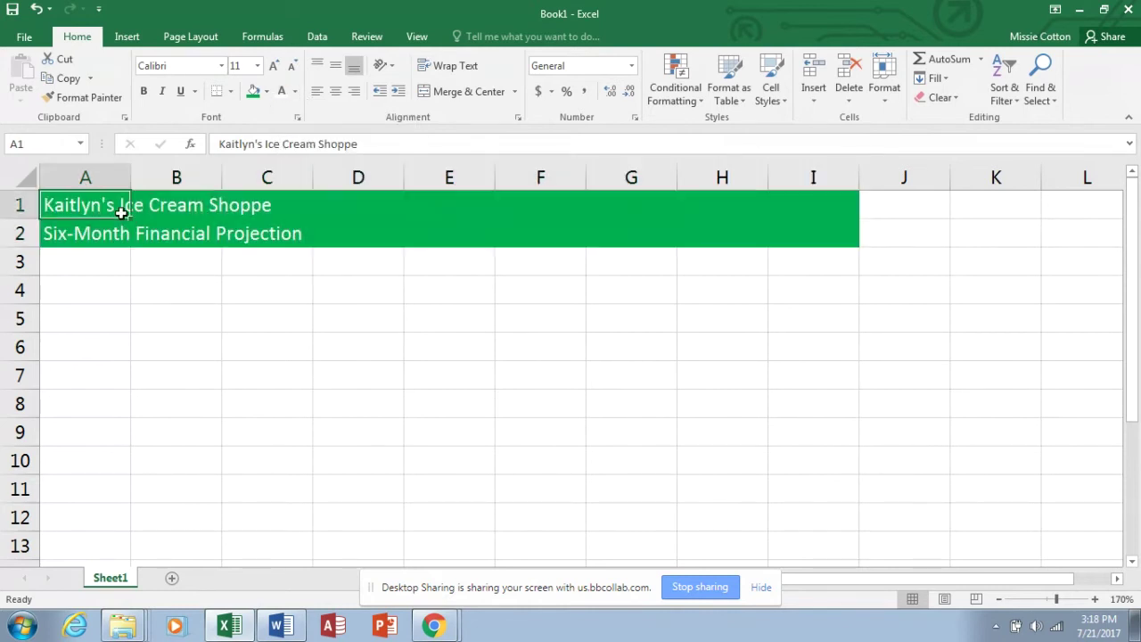
{"action": "left_click", "coordinate": [276, 68]}
{"action": "left_click", "coordinate": [277, 68]}
{"action": "left_click", "coordinate": [276, 68]}
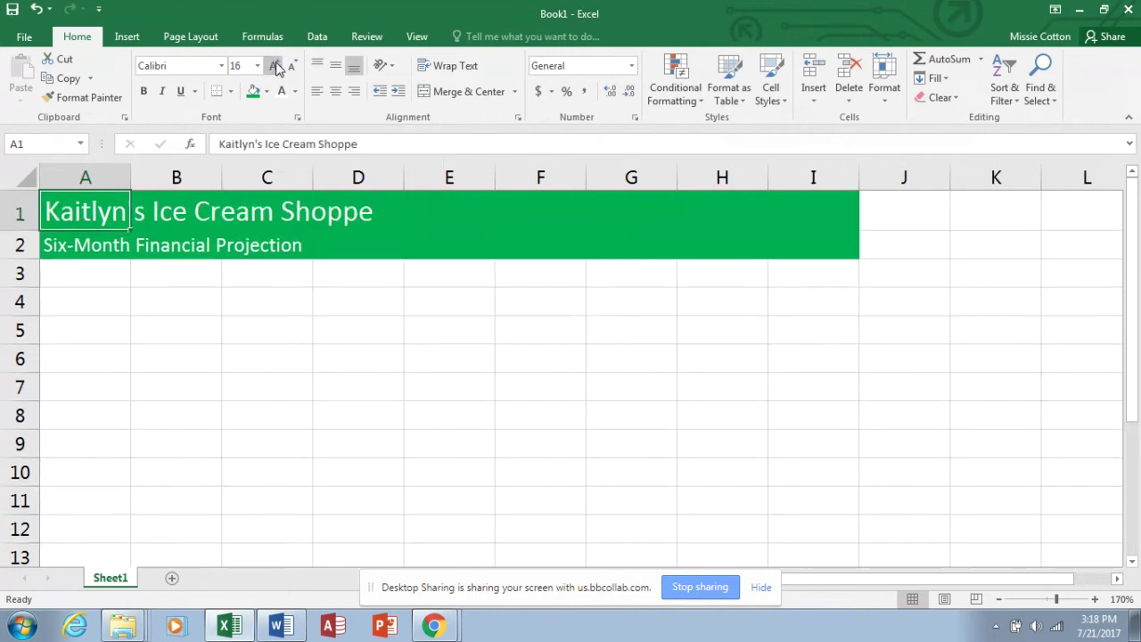
{"action": "left_click", "coordinate": [276, 68]}
{"action": "left_click", "coordinate": [277, 68]}
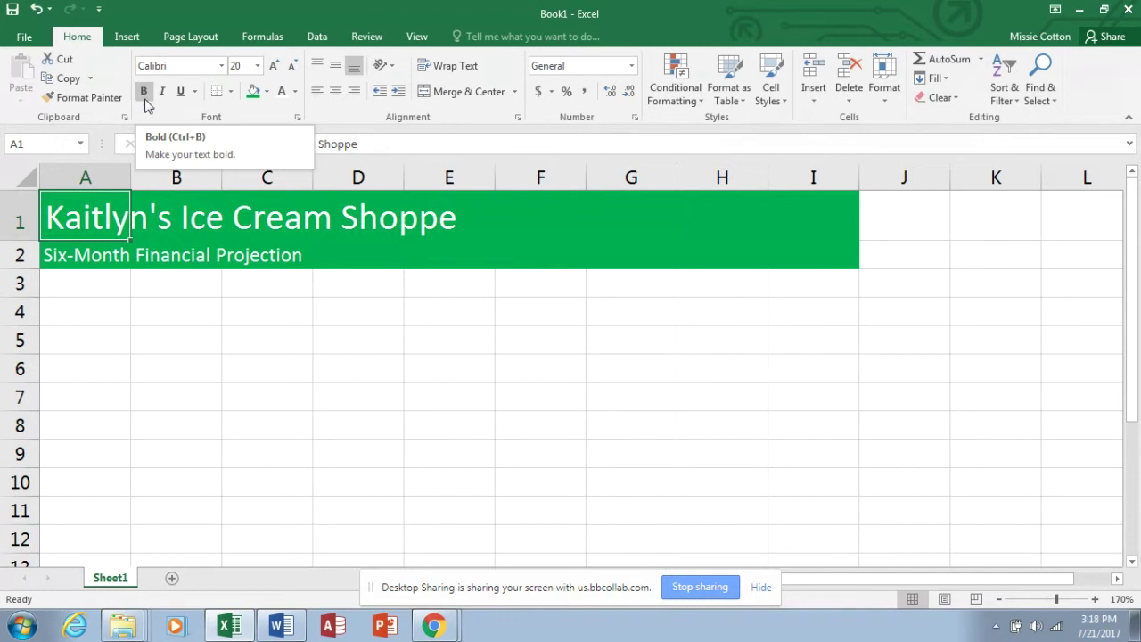
{"action": "left_click", "coordinate": [708, 212]}
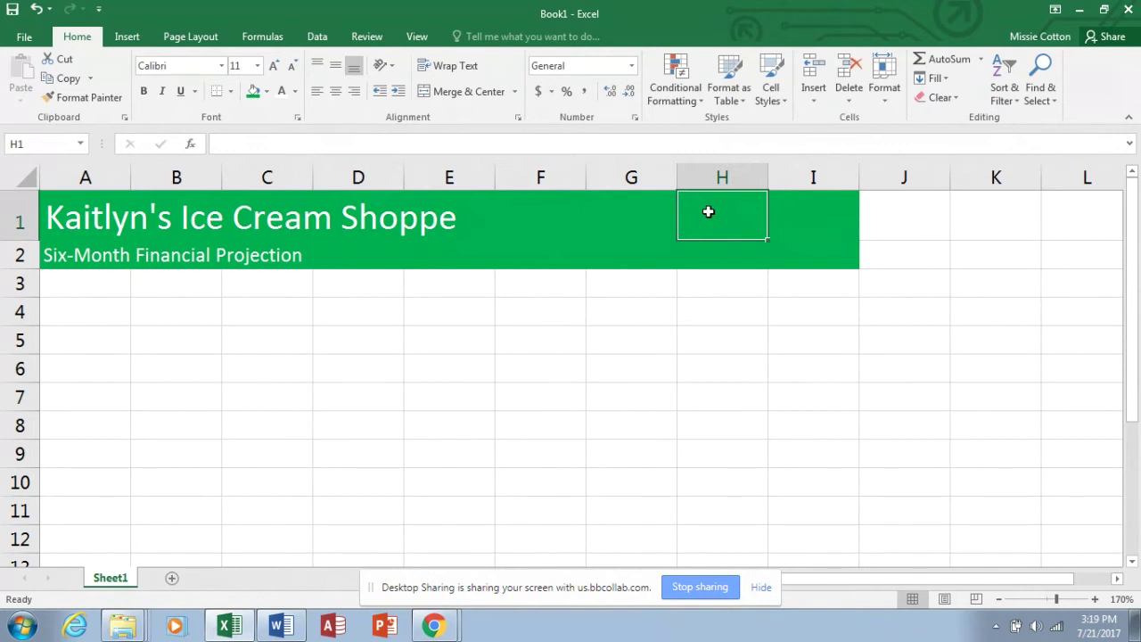
Step: Enter =NOW() in H1 to display the current date and time
{"action": "double_click", "coordinate": [708, 211]}
{"action": "type", "text": "="}
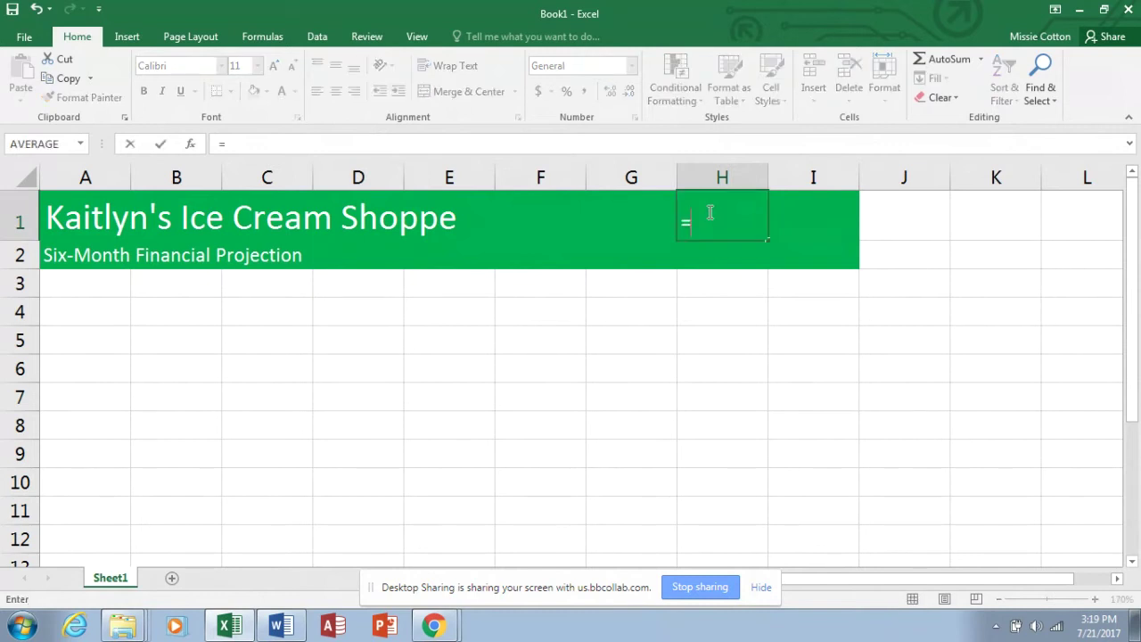
{"action": "type", "text": "now()"}
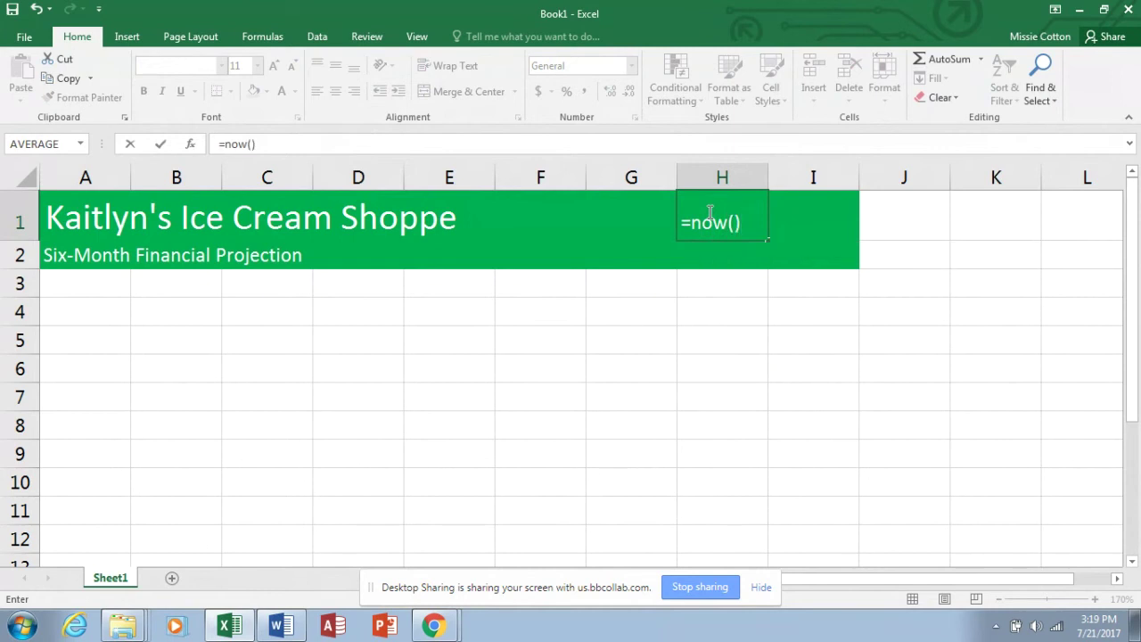
{"action": "key", "text": "Return"}
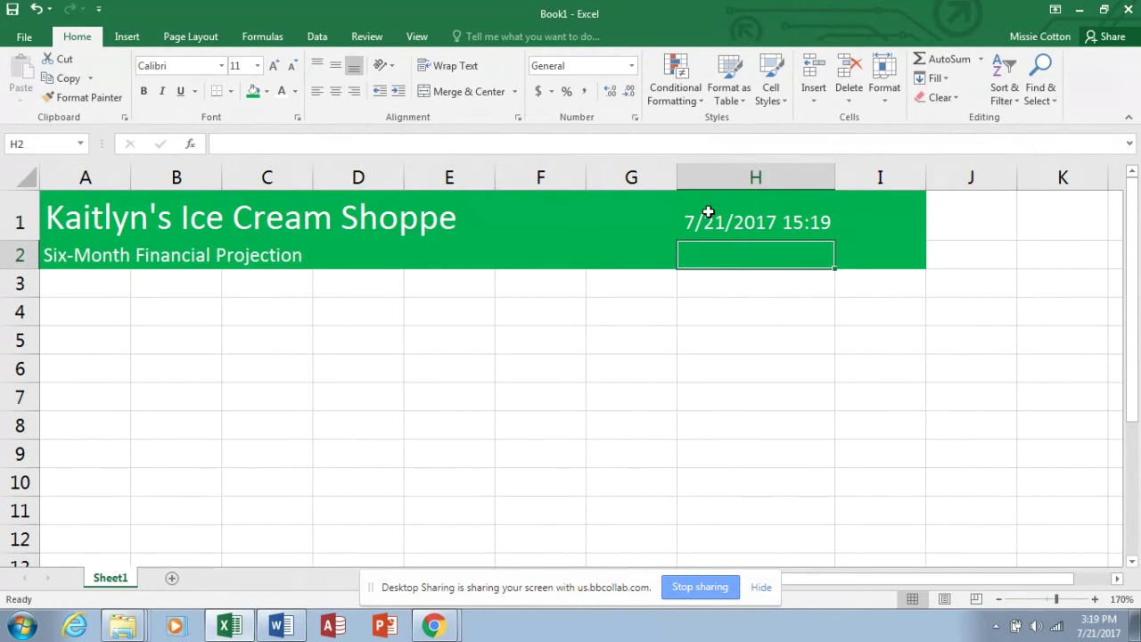
{"action": "left_click", "coordinate": [753, 223]}
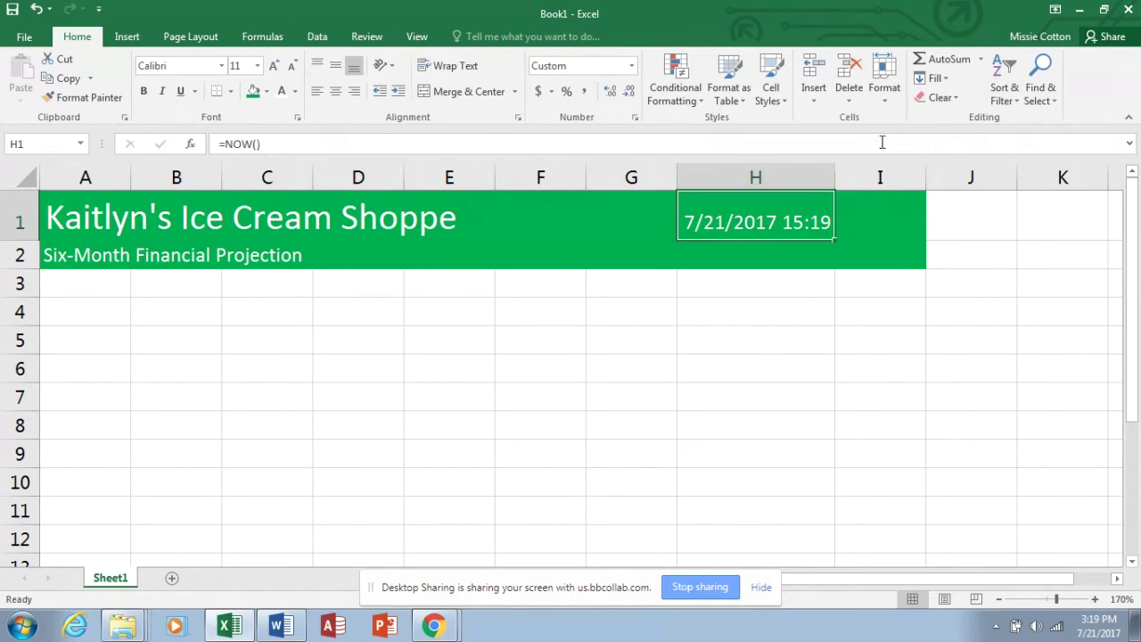
Step: Format H1 with the 3/14/12 short Date type so it shows 7/21/17
{"action": "left_click", "coordinate": [886, 100]}
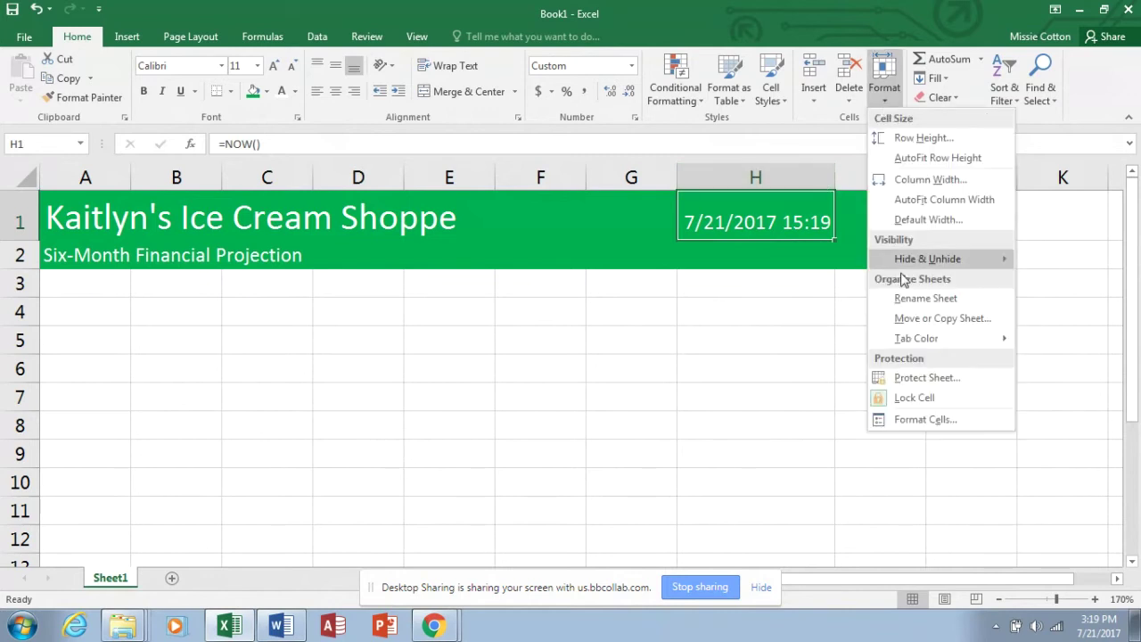
{"action": "mouse_move", "coordinate": [909, 259]}
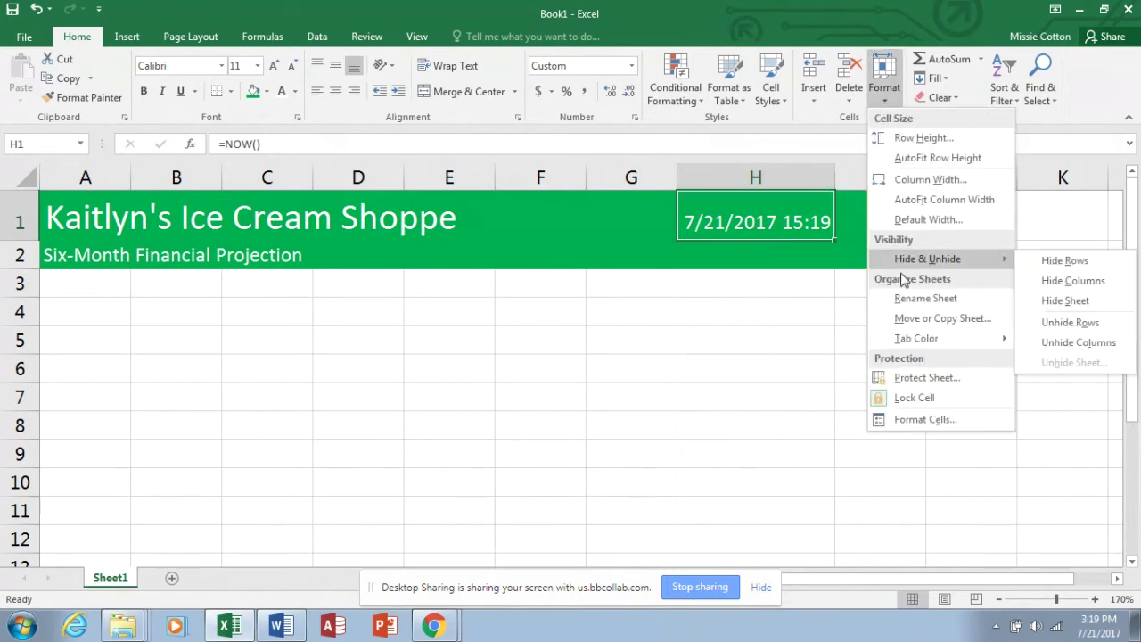
{"action": "left_click", "coordinate": [911, 426]}
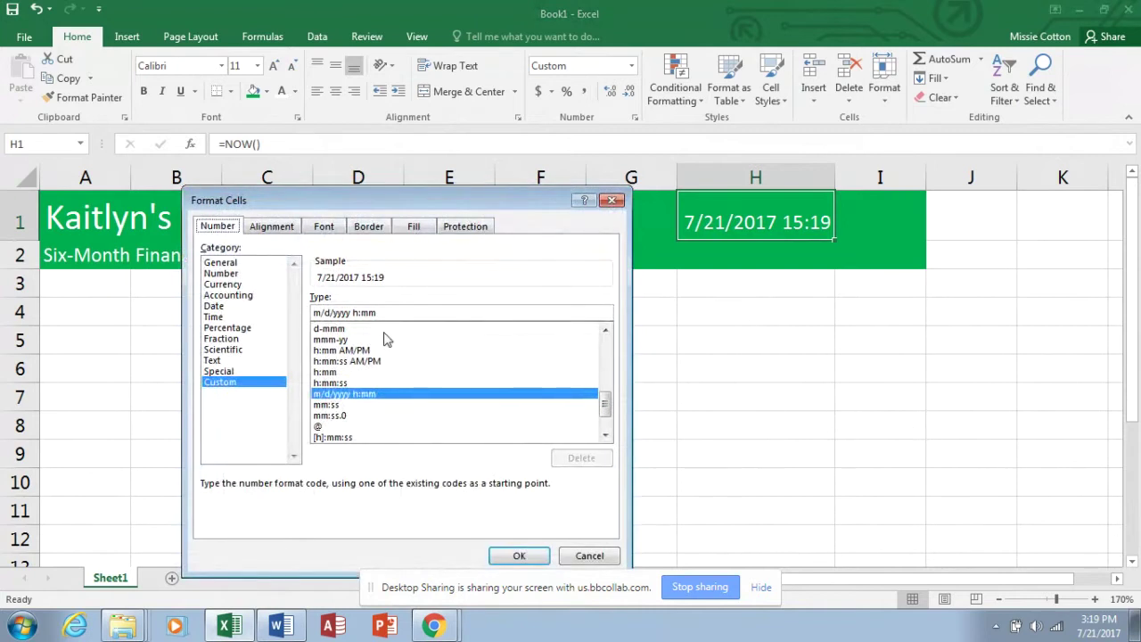
{"action": "left_click", "coordinate": [218, 308]}
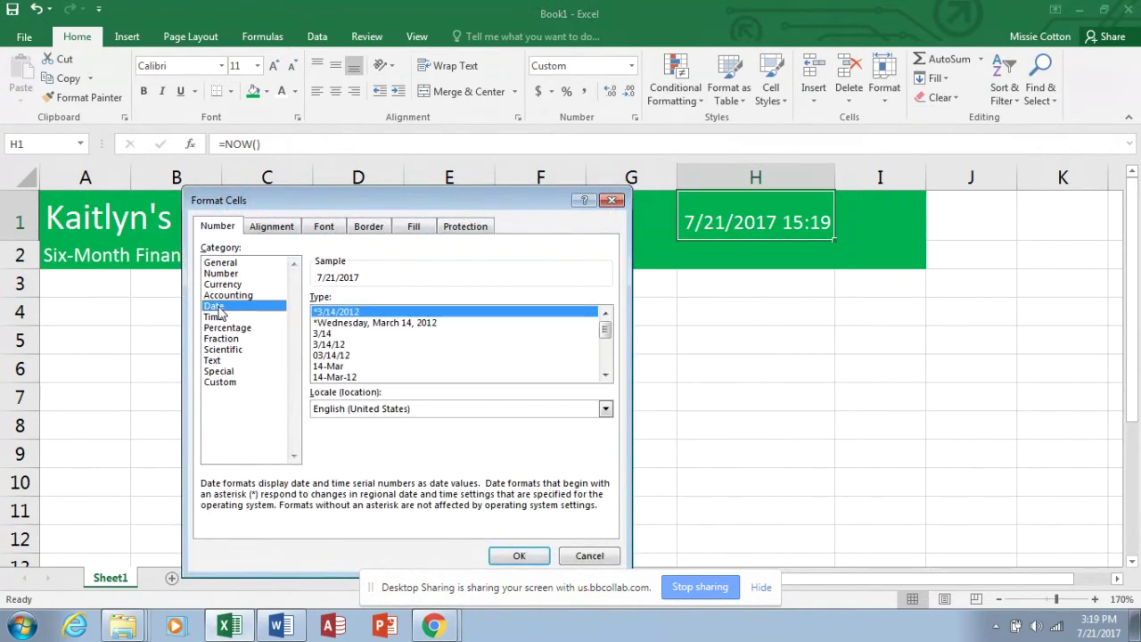
{"action": "left_click", "coordinate": [325, 345]}
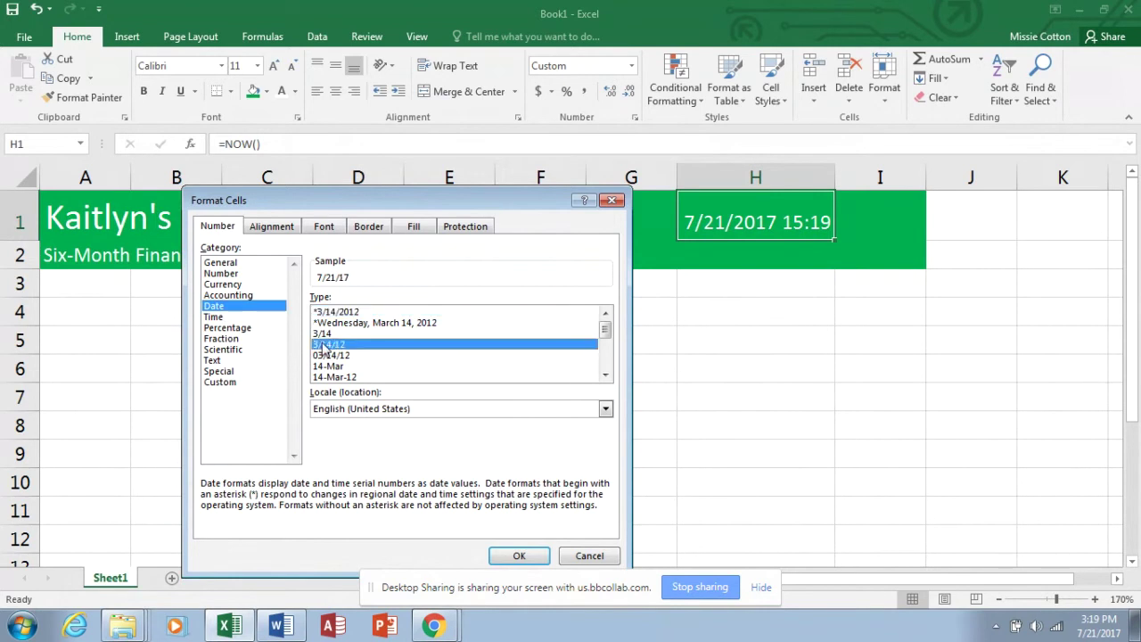
{"action": "left_click", "coordinate": [528, 557]}
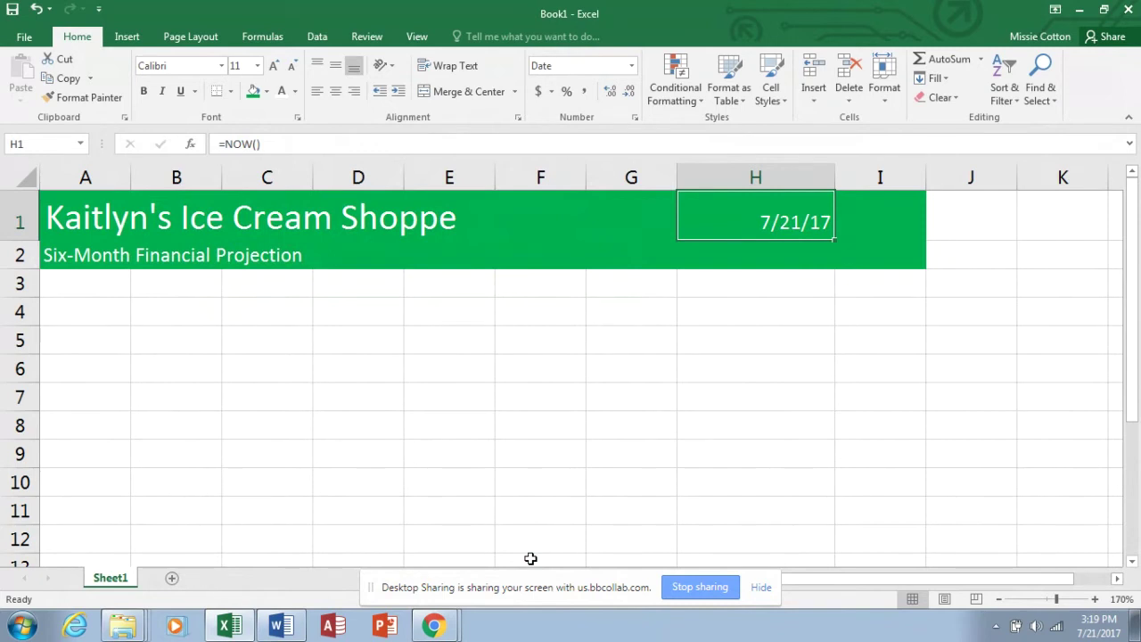
Step: Enter January in B3 and angle it counterclockwise
{"action": "left_click", "coordinate": [184, 288]}
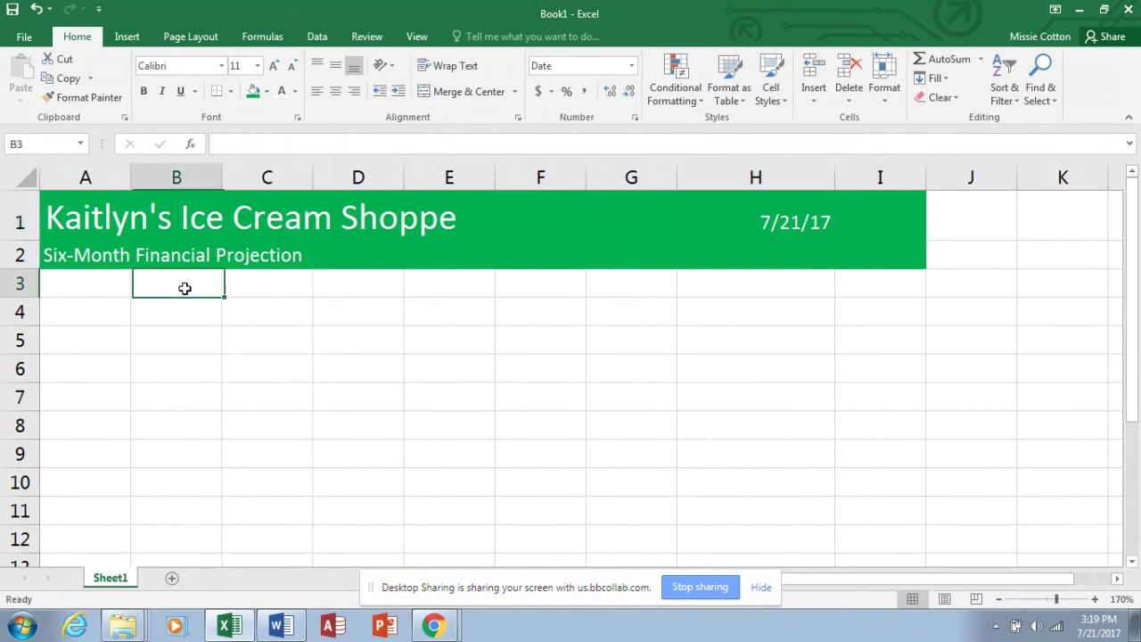
{"action": "type", "text": "January"}
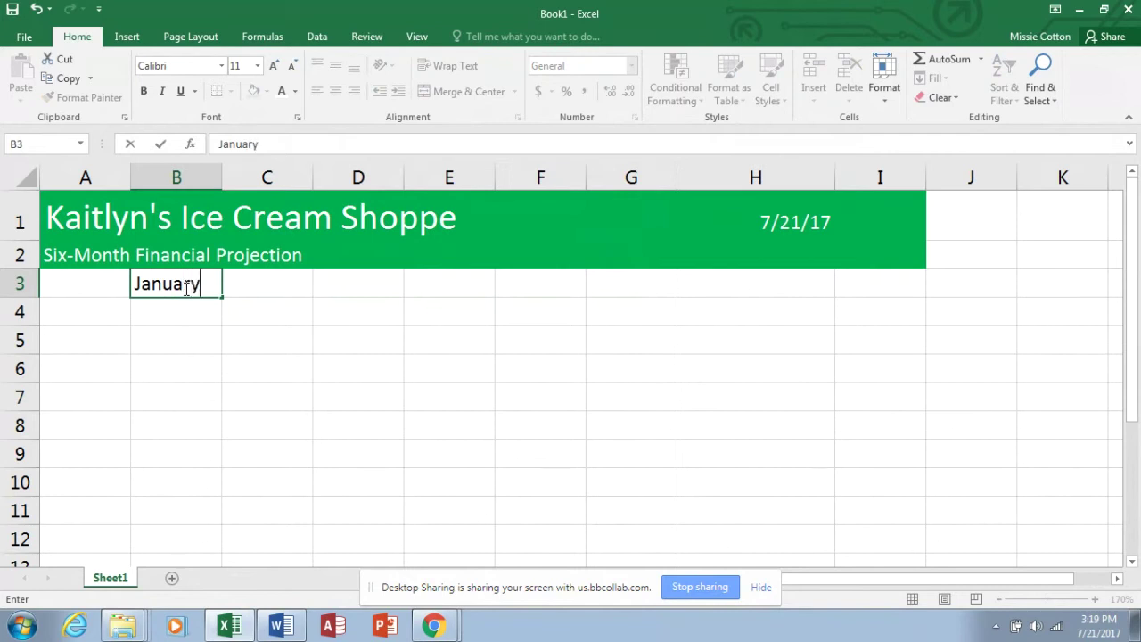
{"action": "key", "text": "Return"}
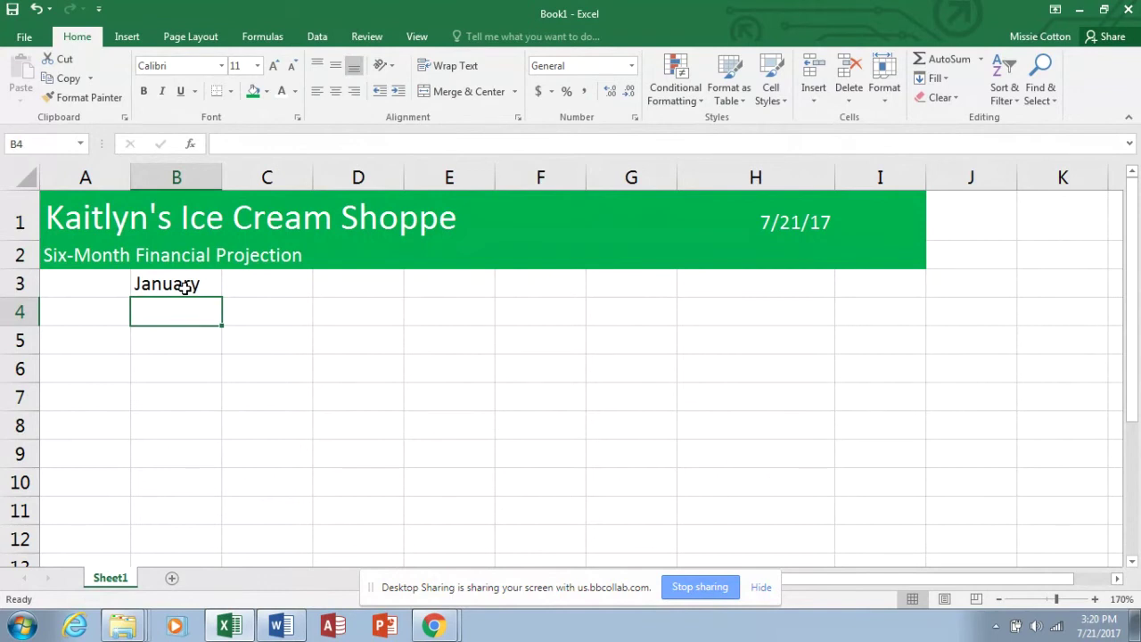
{"action": "left_click", "coordinate": [185, 285]}
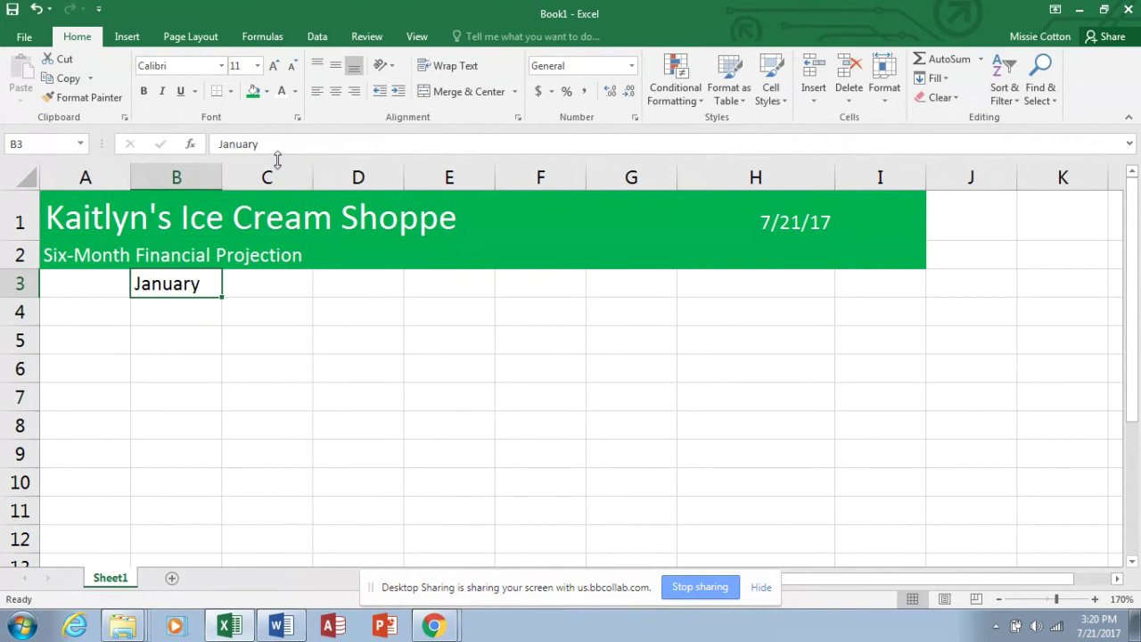
{"action": "left_click", "coordinate": [393, 67]}
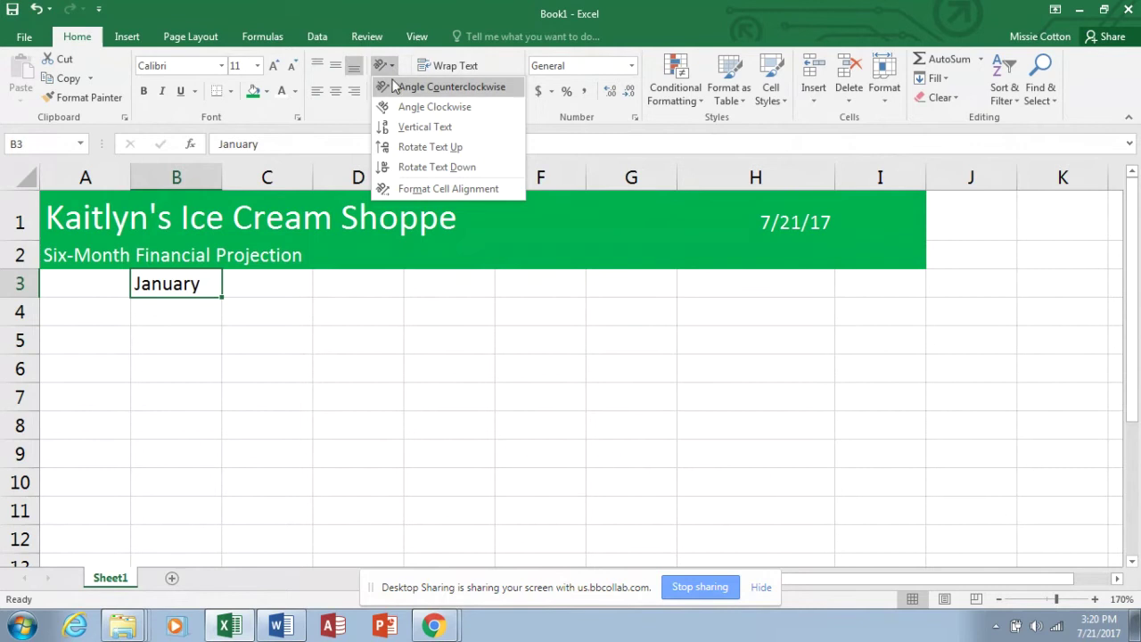
{"action": "left_click", "coordinate": [395, 89]}
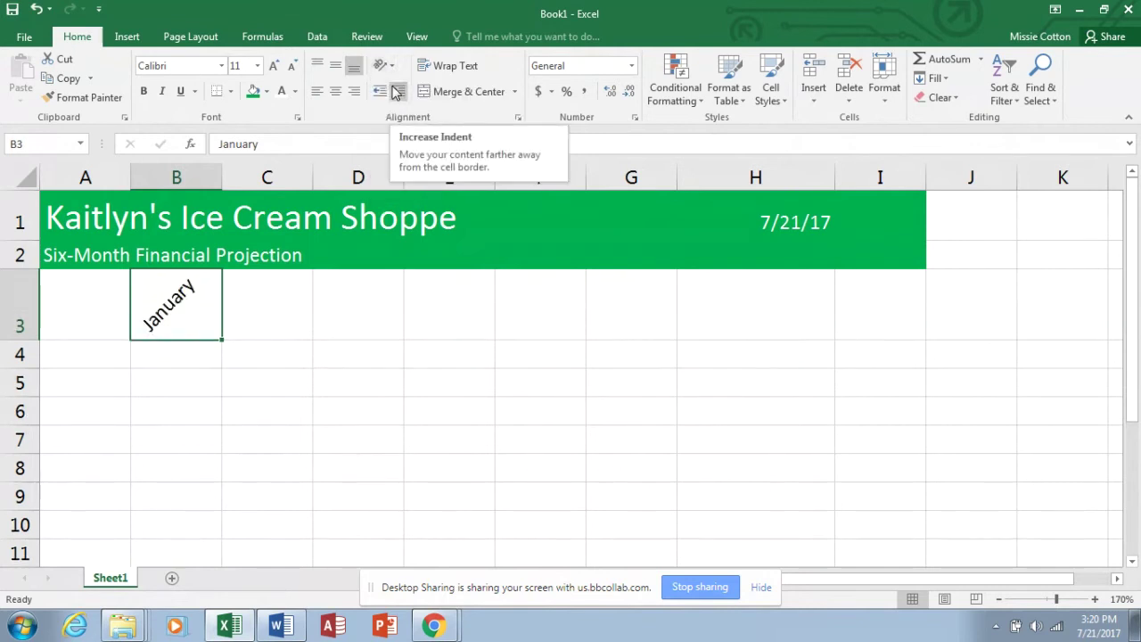
Step: Fill month names from January in B3 across row 3 to I3
{"action": "left_click", "coordinate": [243, 355]}
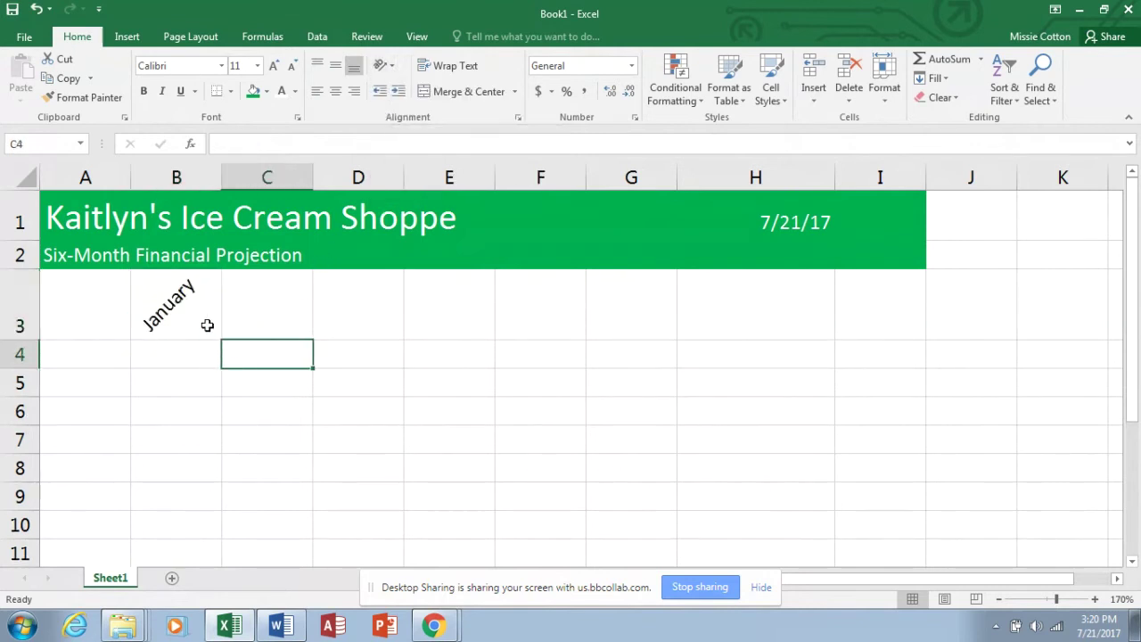
{"action": "left_click", "coordinate": [207, 327]}
{"action": "left_click_drag", "start_coordinate": [224, 340], "coordinate": [907, 301]}
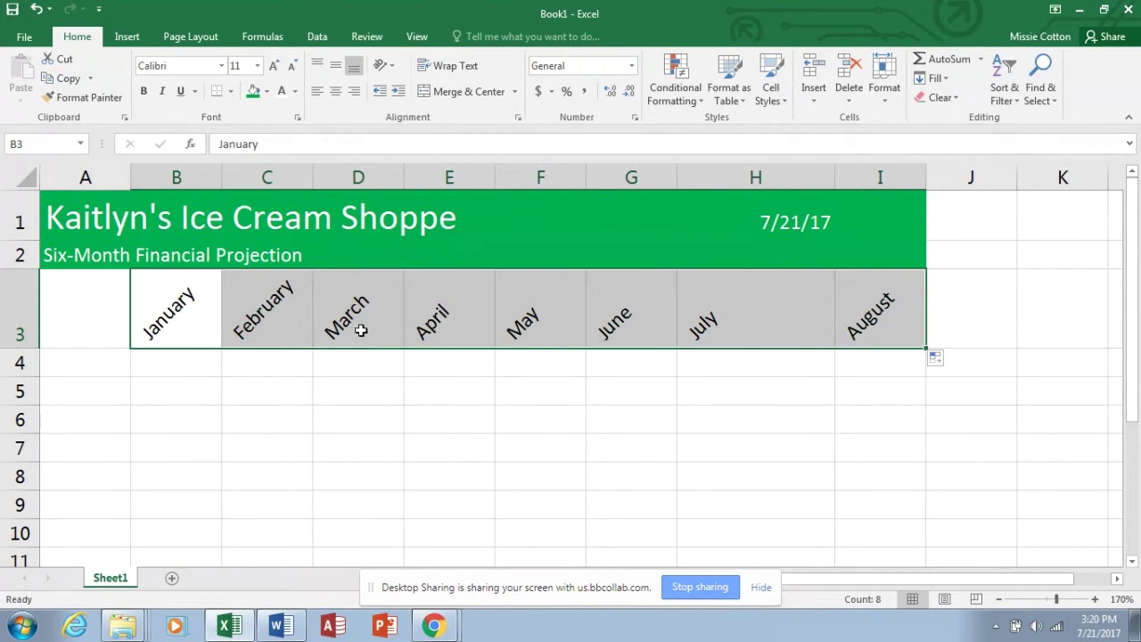
Step: Replace July and August with 'Total' in H3 and 'Chart' in I3
{"action": "left_click", "coordinate": [719, 320]}
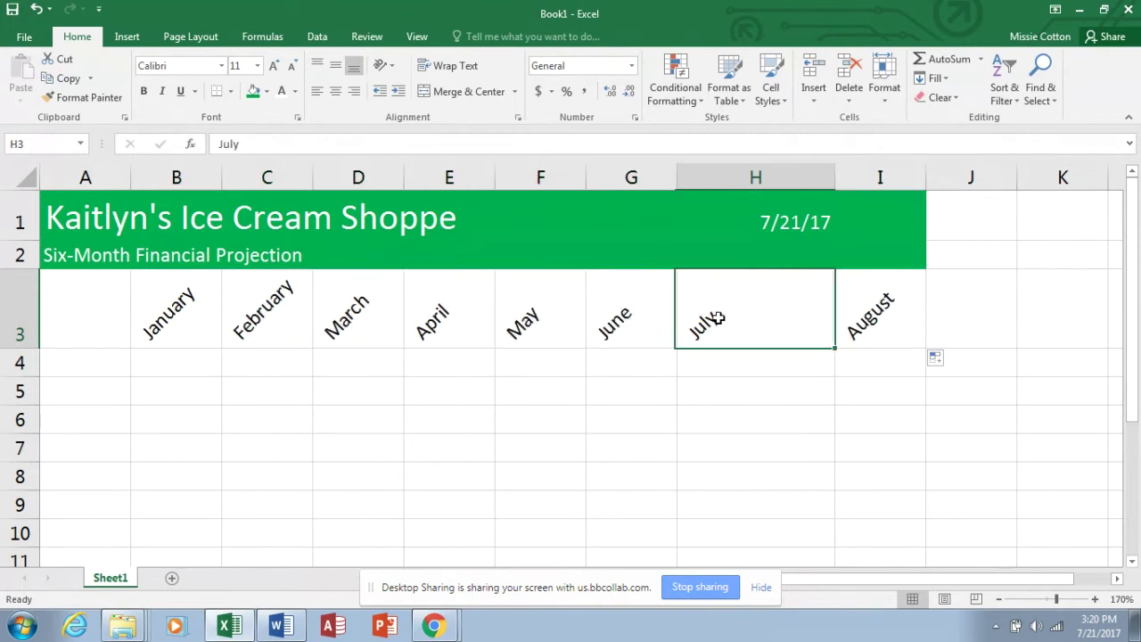
{"action": "type", "text": "Total"}
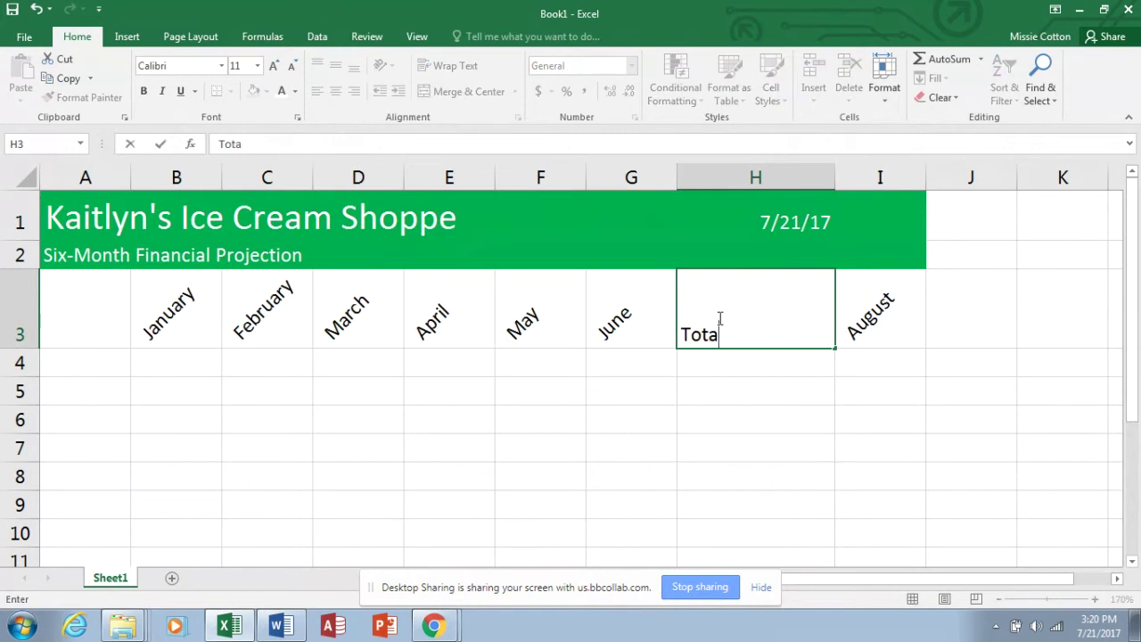
{"action": "left_click", "coordinate": [886, 321]}
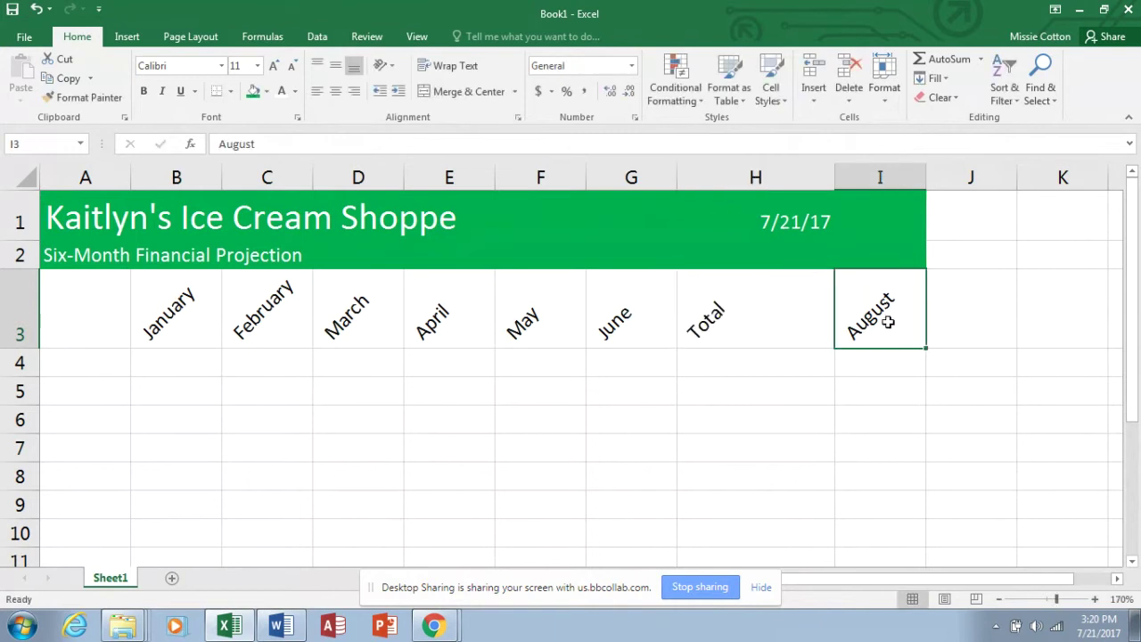
{"action": "type", "text": "Chart"}
{"action": "key", "text": "Return"}
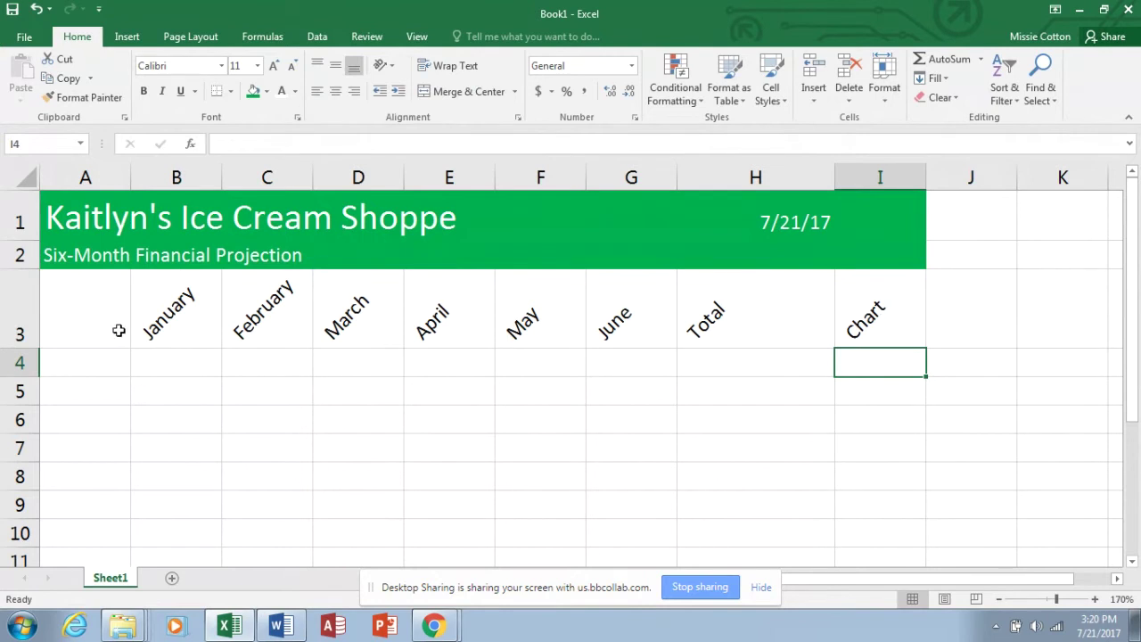
Step: Make the A3:I3 header text blue
{"action": "left_click_drag", "start_coordinate": [77, 324], "coordinate": [874, 323]}
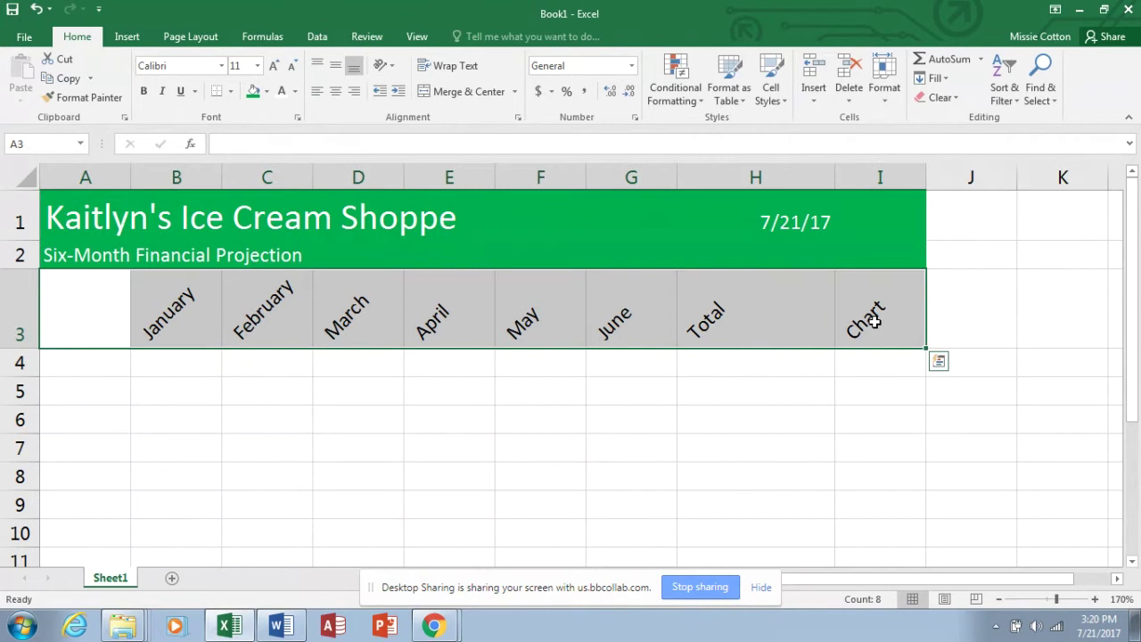
{"action": "left_click", "coordinate": [296, 93]}
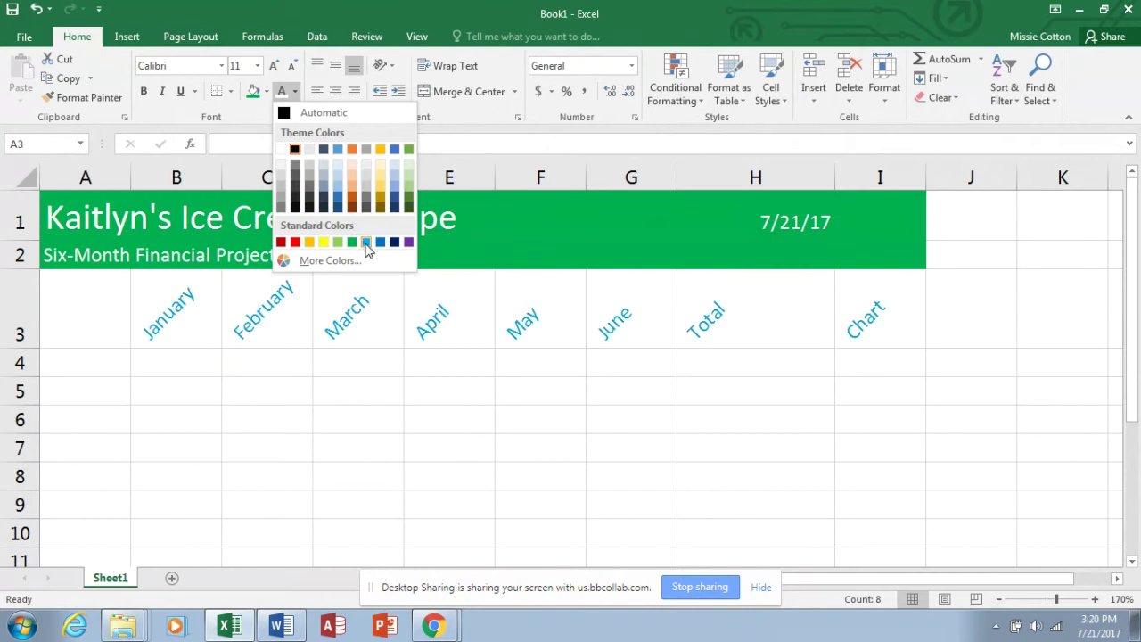
{"action": "left_click", "coordinate": [366, 243]}
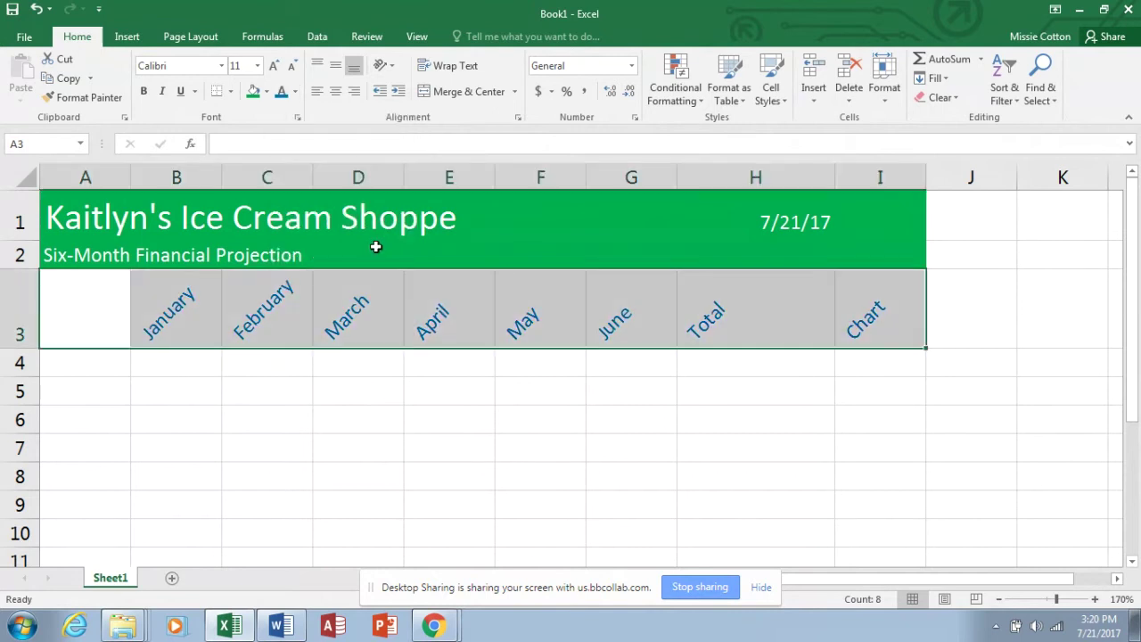
Step: Add a thick blue bottom border under the row 3 headers
{"action": "left_click", "coordinate": [230, 93]}
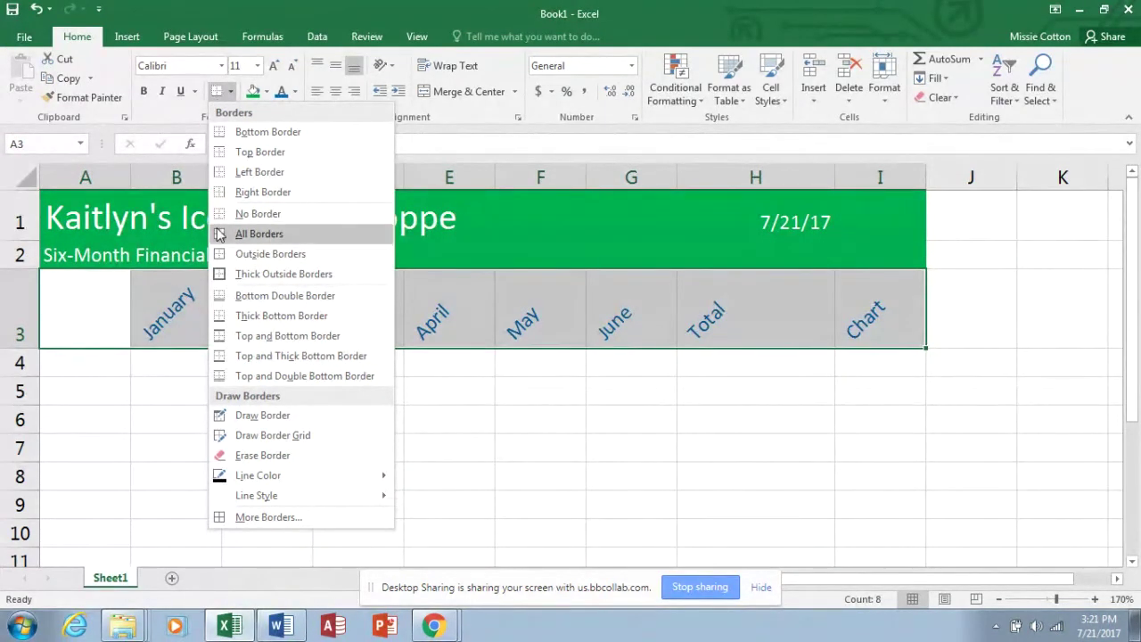
{"action": "mouse_move", "coordinate": [222, 480]}
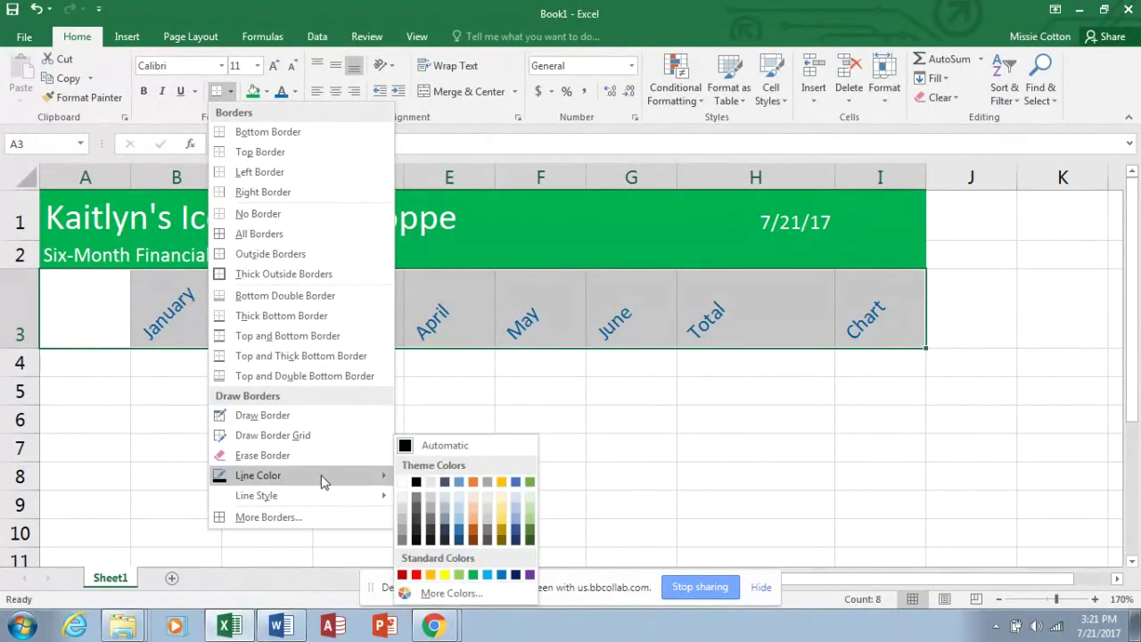
{"action": "left_click", "coordinate": [478, 573]}
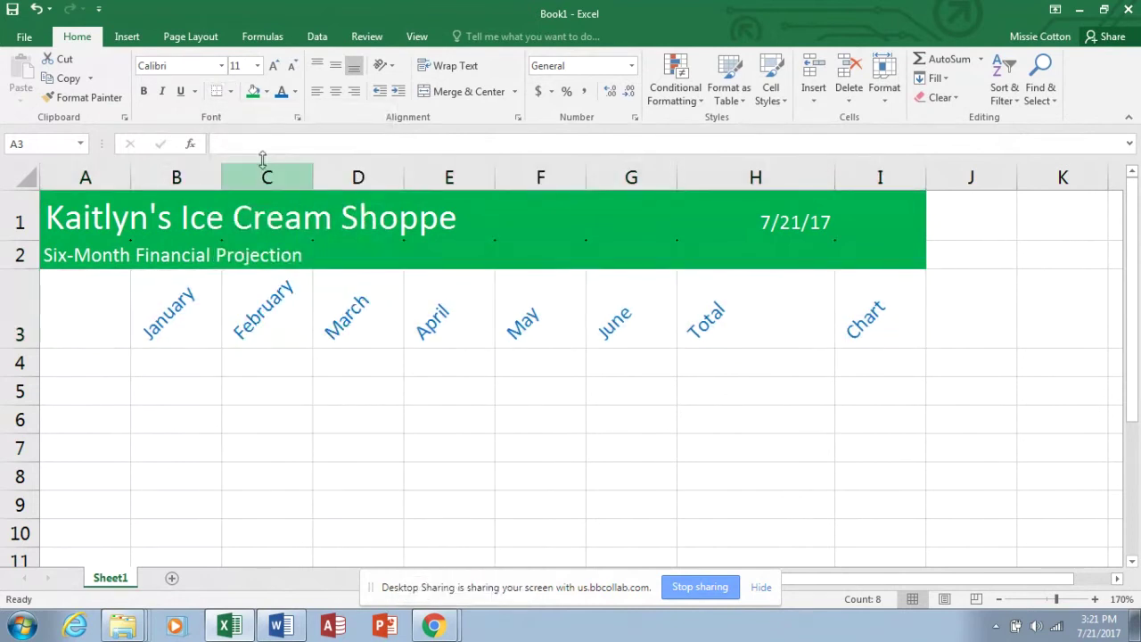
{"action": "left_click", "coordinate": [230, 91]}
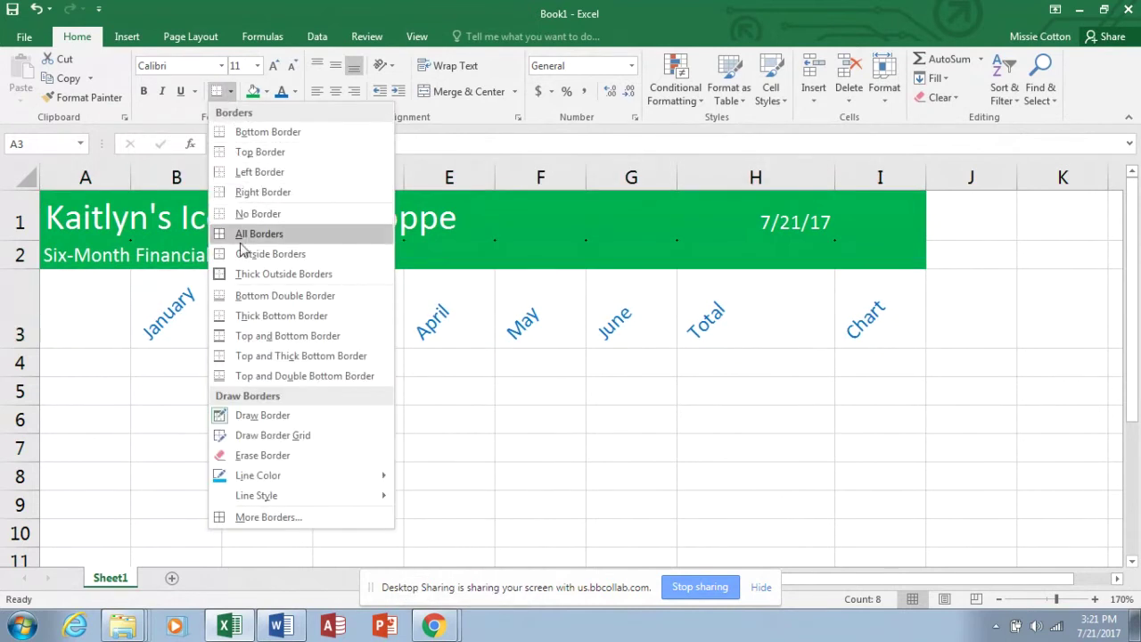
{"action": "left_click", "coordinate": [239, 315]}
{"action": "left_click", "coordinate": [236, 371]}
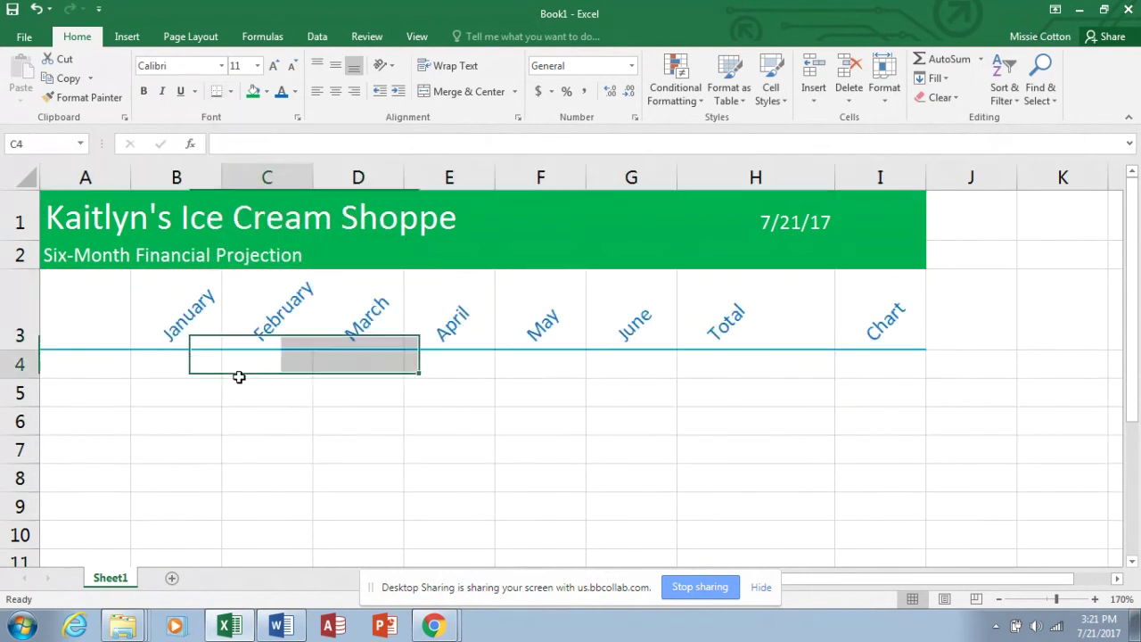
Step: Enter Revenue in A4 and Cost of Goods Sold in A5, and resize column A to fit
{"action": "left_click", "coordinate": [110, 366]}
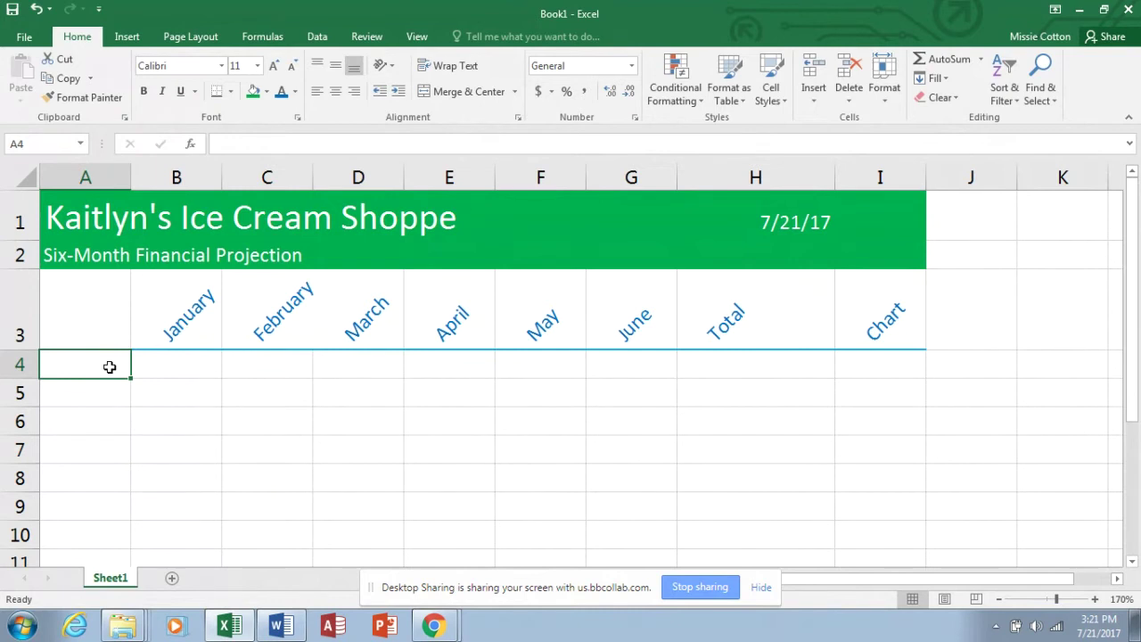
{"action": "type", "text": "Revenue"}
{"action": "key", "text": "Return"}
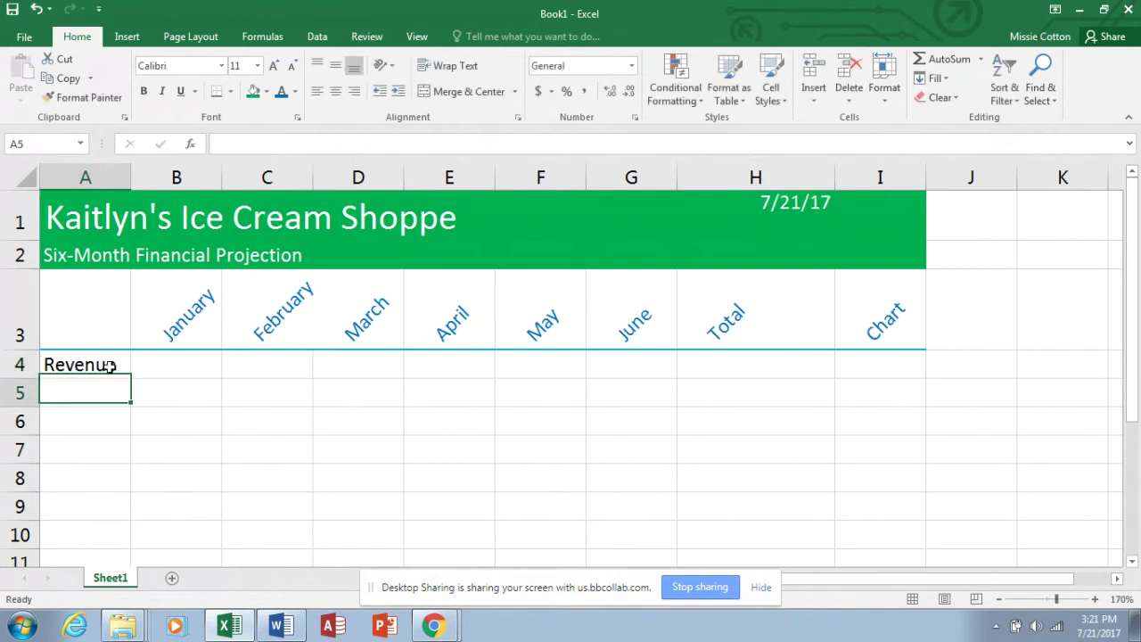
{"action": "type", "text": "Cost of G"}
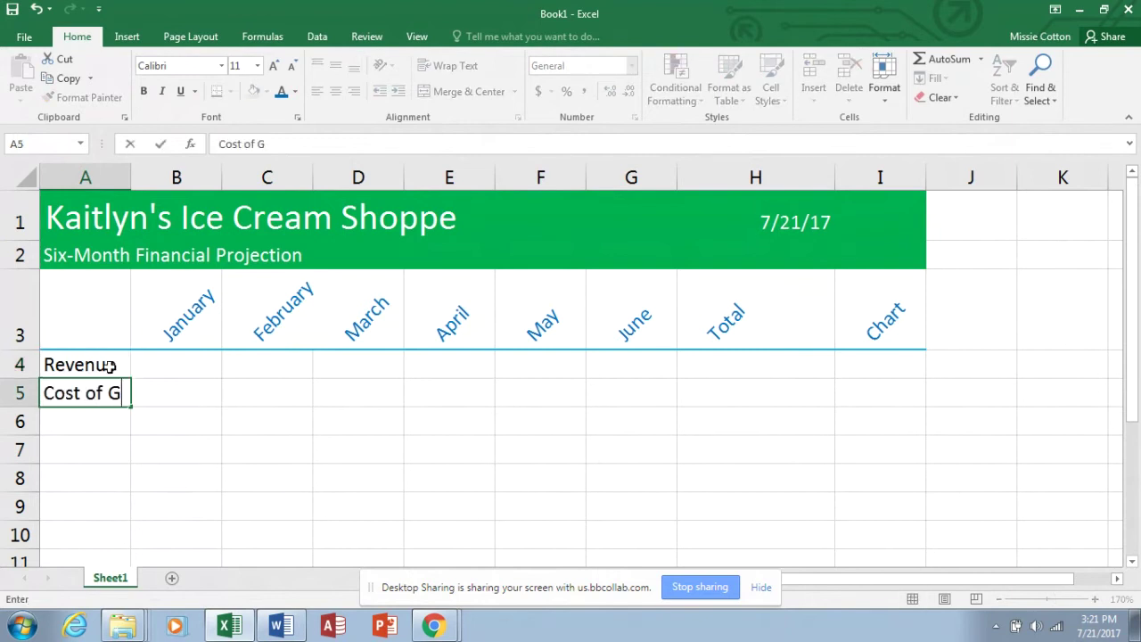
{"action": "type", "text": "oods Sold"}
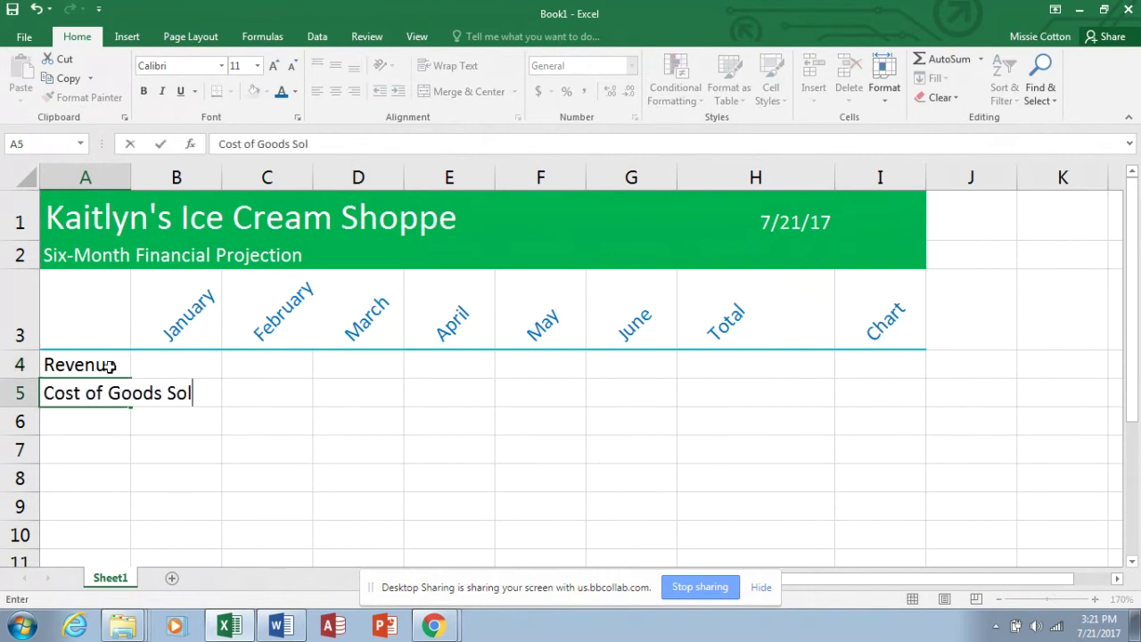
{"action": "key", "text": "Return"}
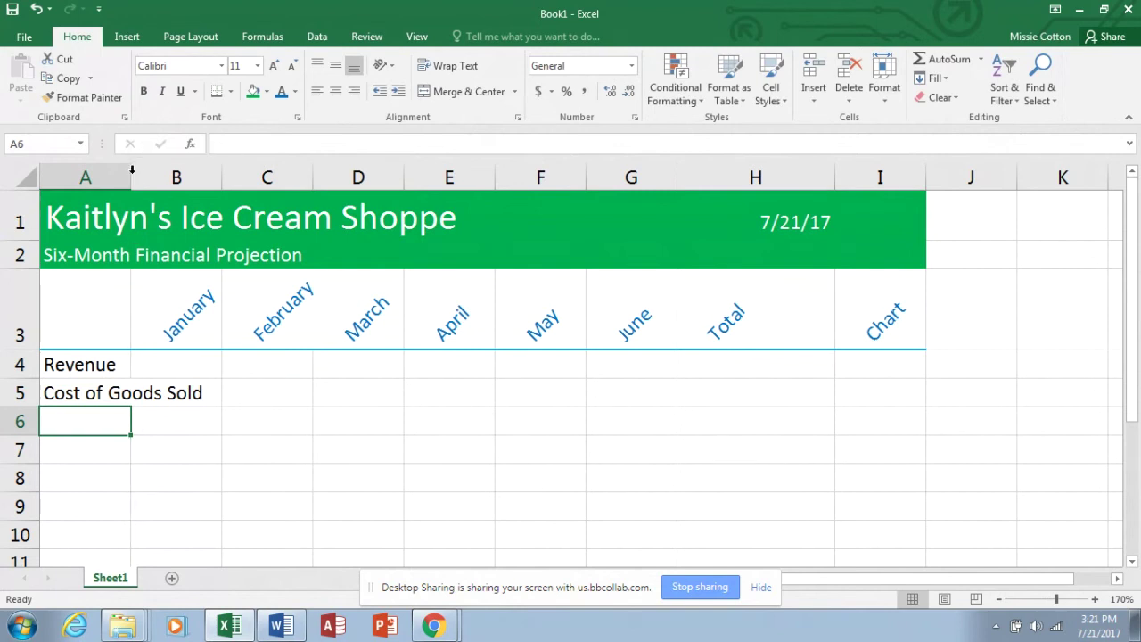
{"action": "double_click", "coordinate": [131, 173]}
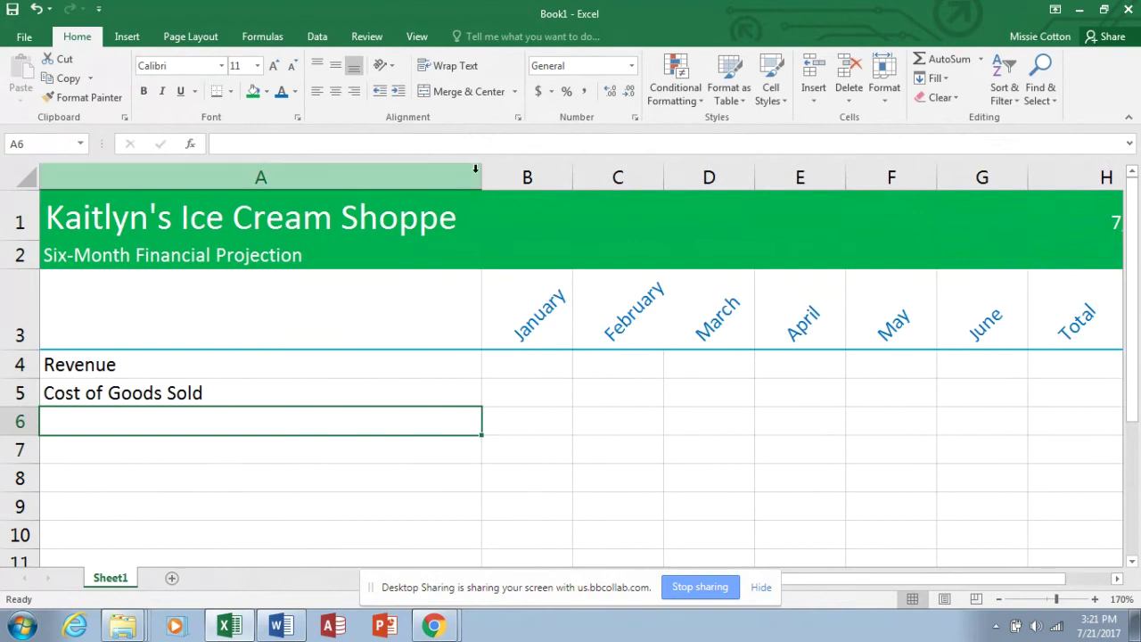
{"action": "left_click_drag", "start_coordinate": [479, 178], "coordinate": [242, 239]}
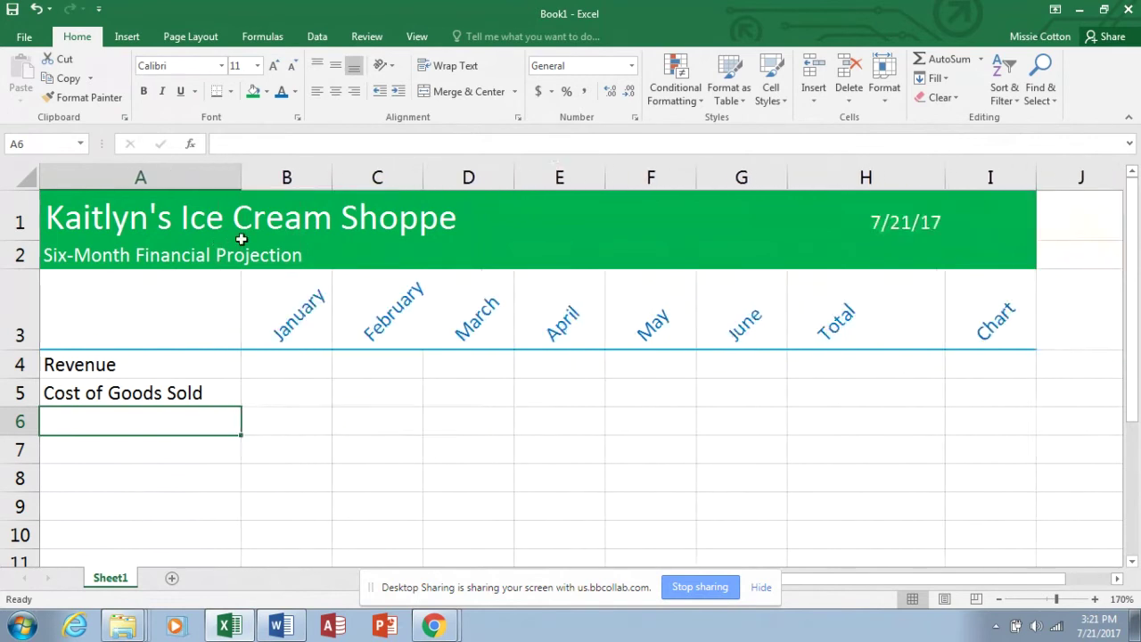
Step: Indent Cost of Goods Sold in A5 one level
{"action": "left_click", "coordinate": [184, 393]}
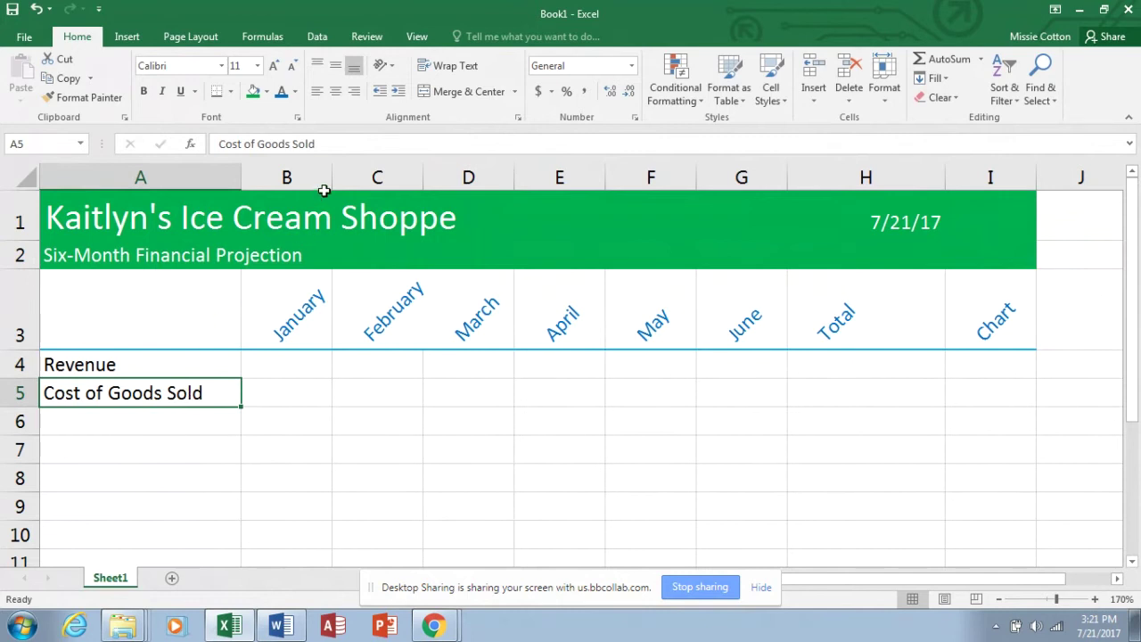
{"action": "left_click", "coordinate": [383, 94]}
{"action": "left_click", "coordinate": [383, 94]}
{"action": "left_click", "coordinate": [398, 92]}
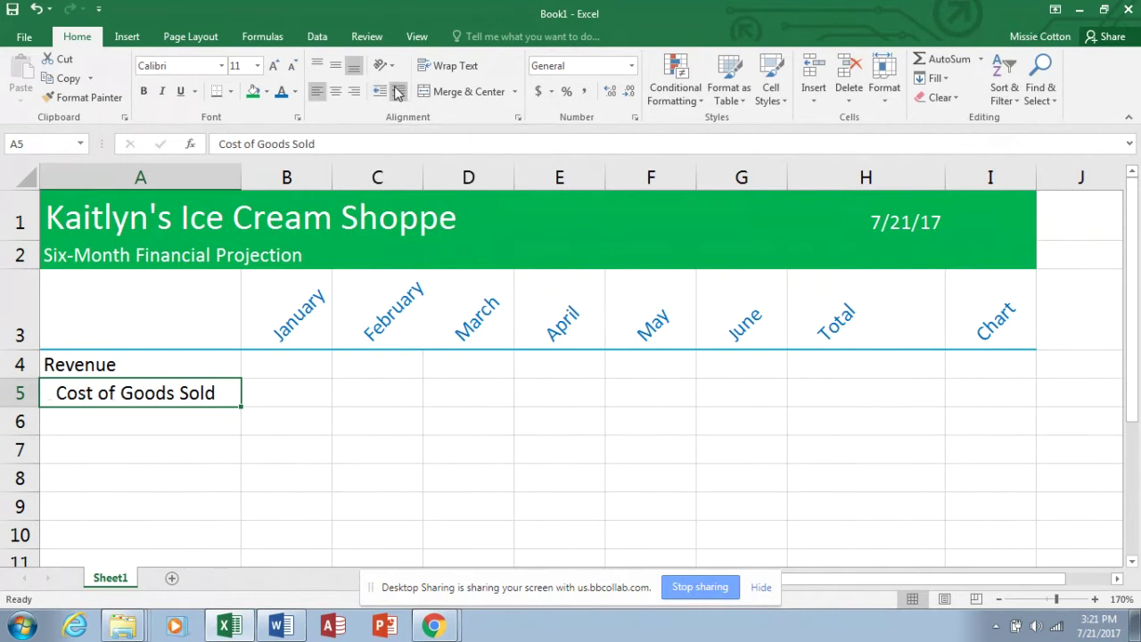
{"action": "left_click", "coordinate": [82, 423]}
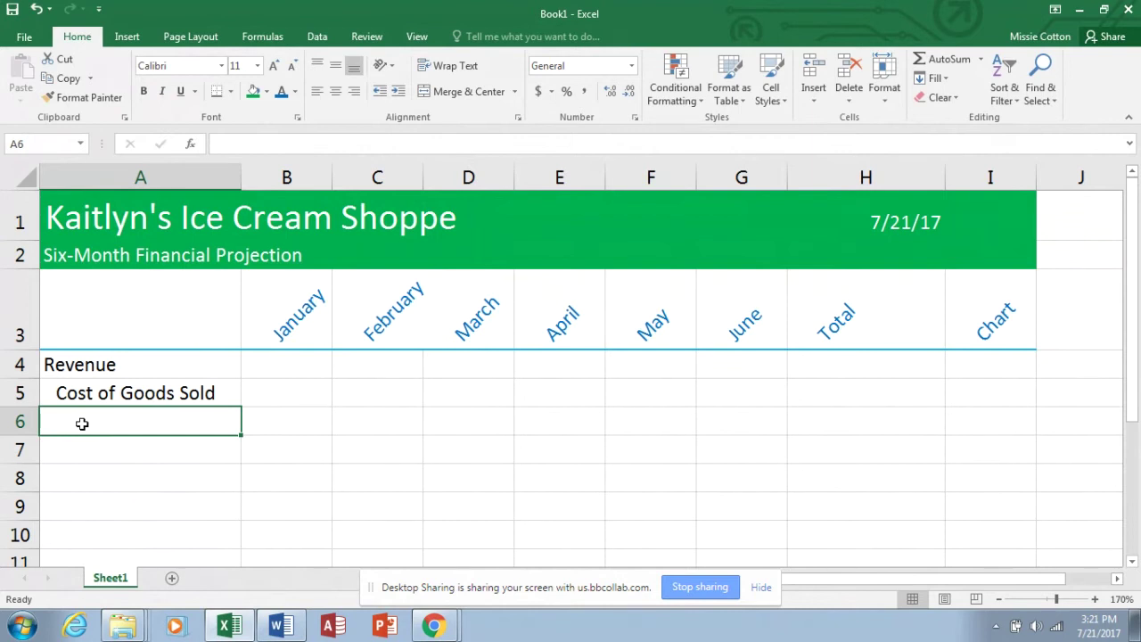
Step: Enter the Gross Margin label in A6 and the Expenses heading in A8
{"action": "type", "text": "Gross Margin"}
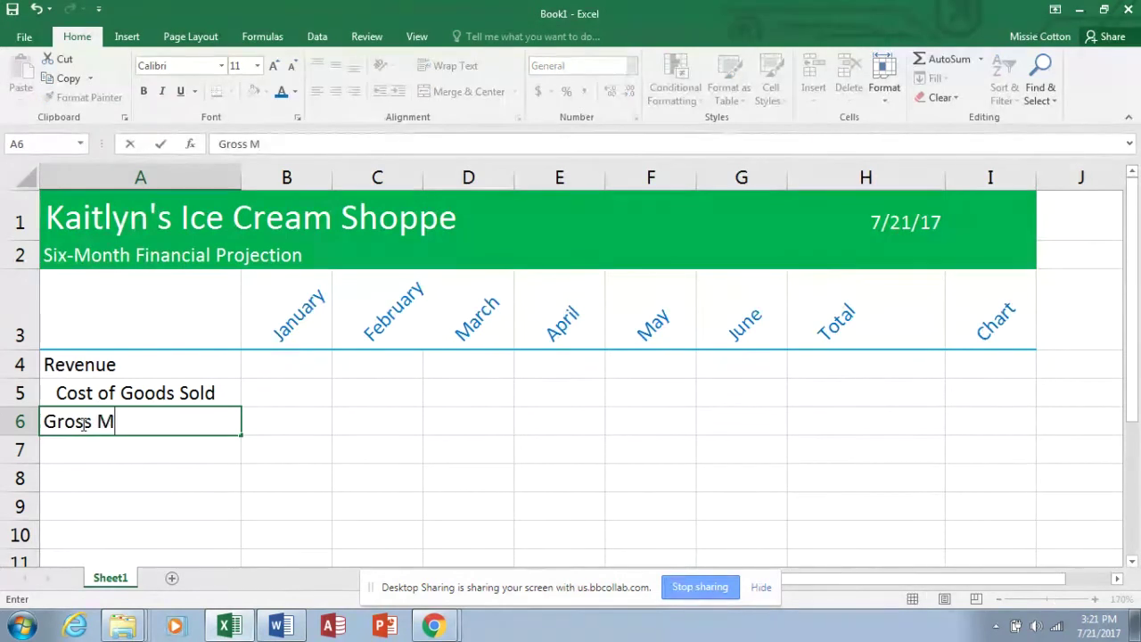
{"action": "key", "text": "Return"}
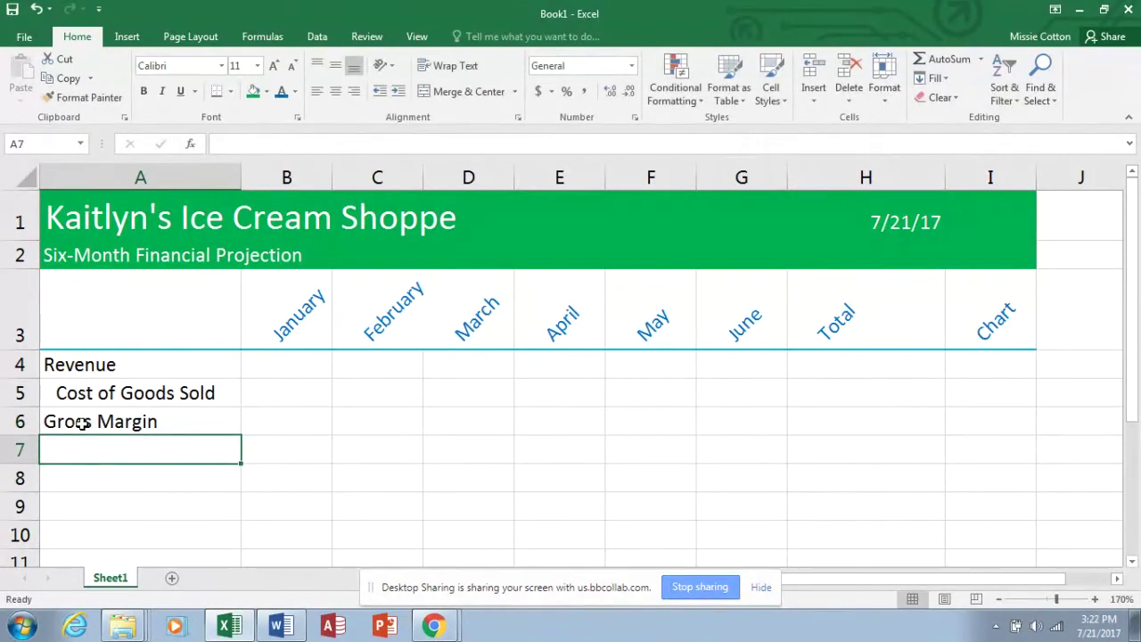
{"action": "left_click", "coordinate": [70, 481]}
{"action": "type", "text": "Expen"}
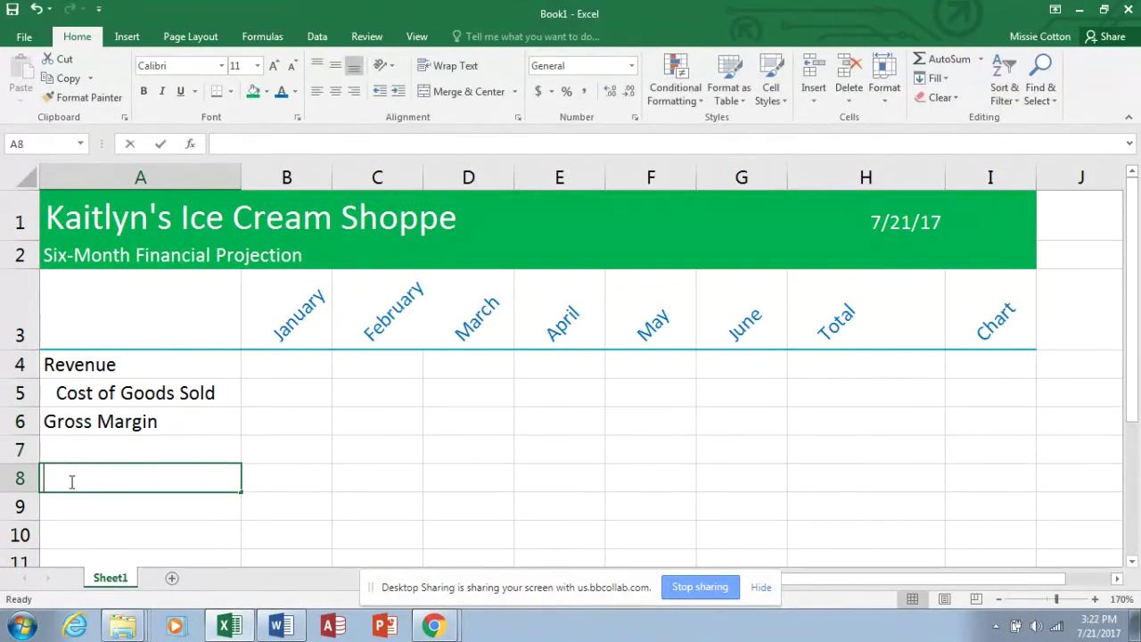
{"action": "type", "text": "ses"}
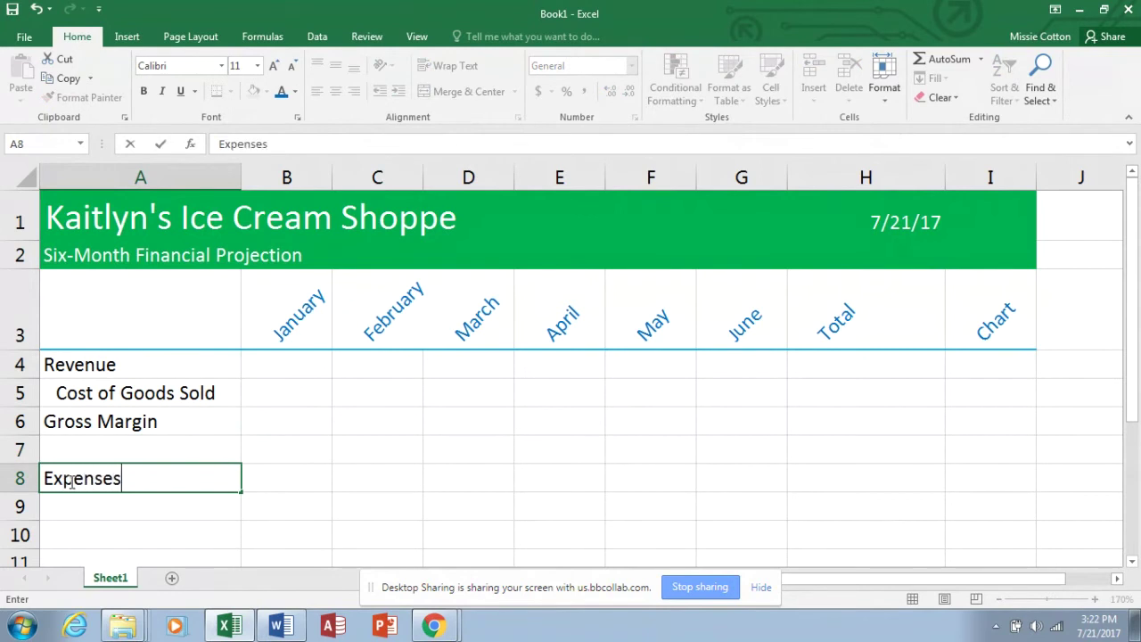
{"action": "key", "text": "Return"}
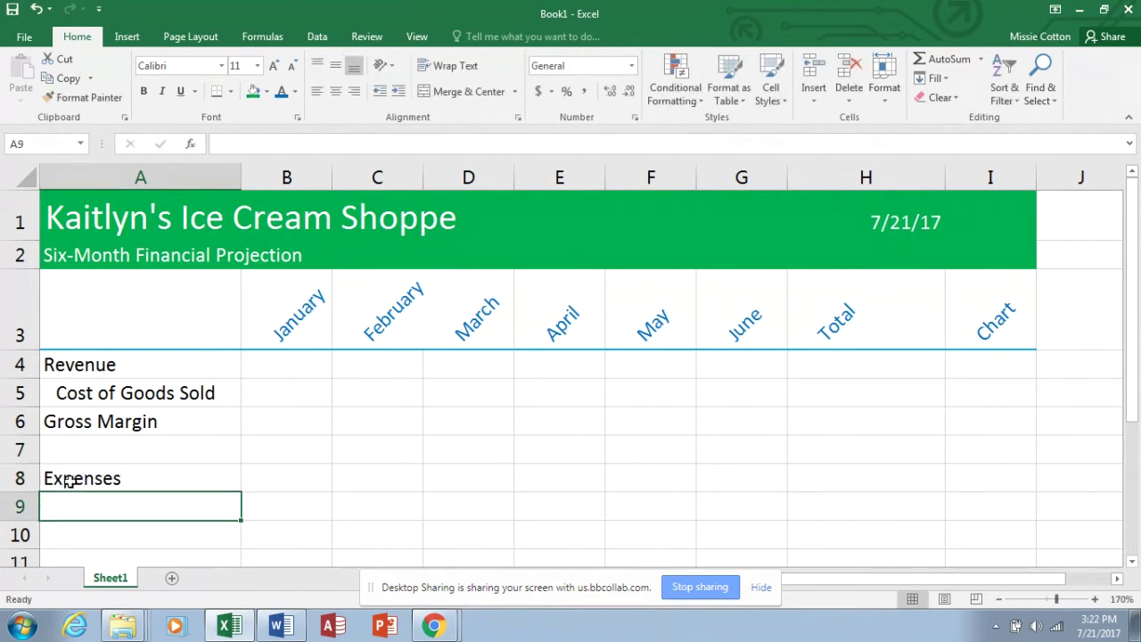
Step: List Bonus, Commission, Site Rental, Marketing, Equipment Repair and Maintenance, then autofit column A
{"action": "type", "text": "Bonus"}
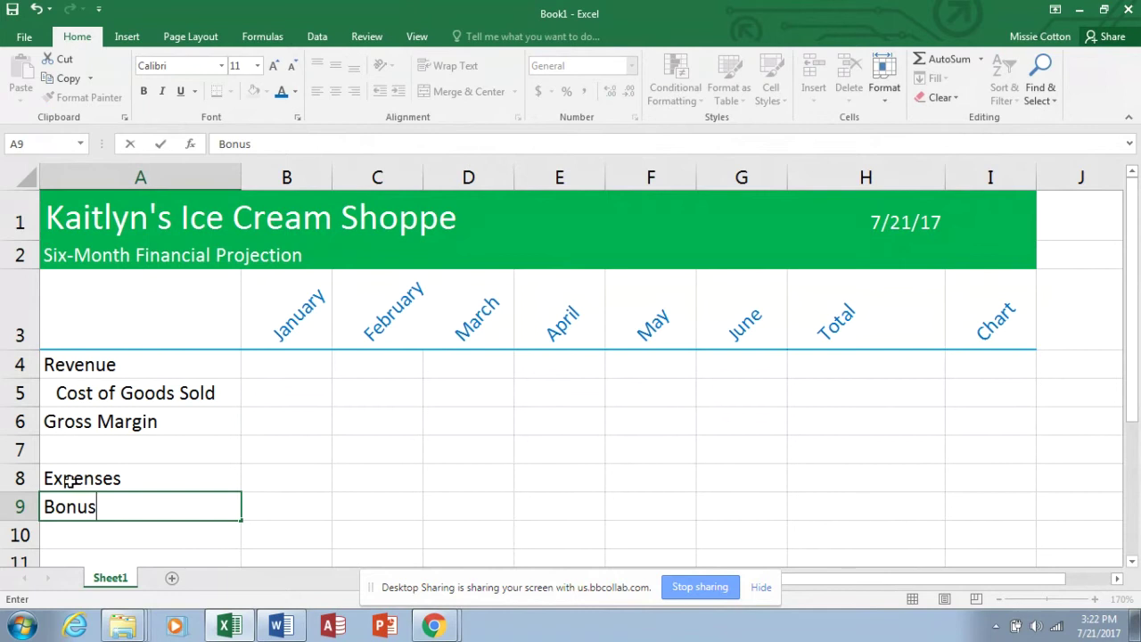
{"action": "key", "text": "Return"}
{"action": "type", "text": "Com"}
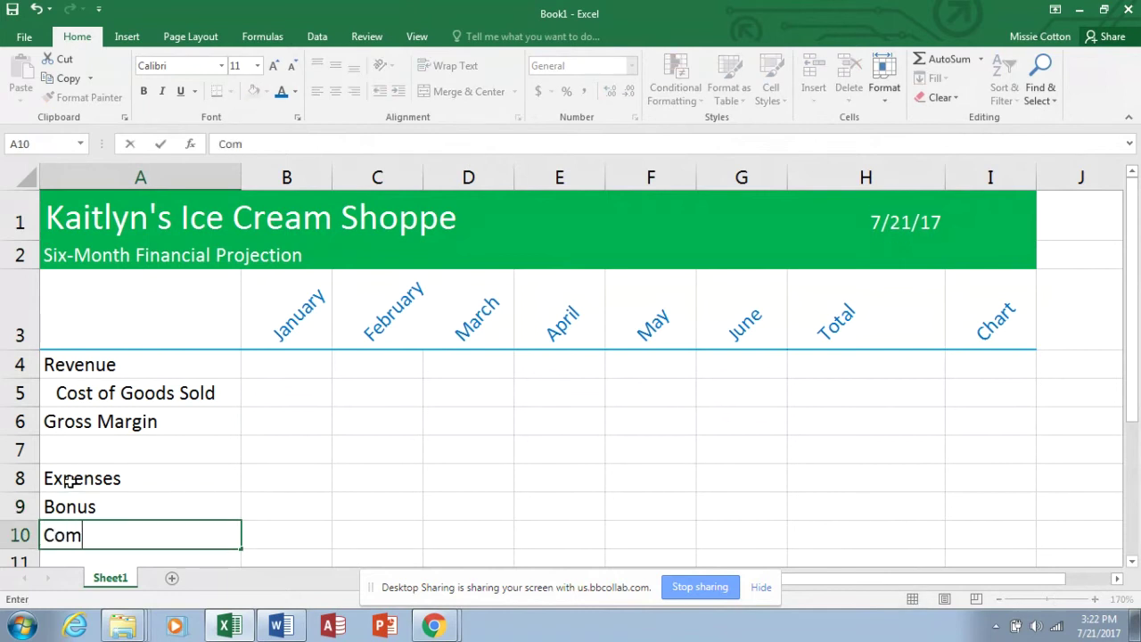
{"action": "type", "text": "mission"}
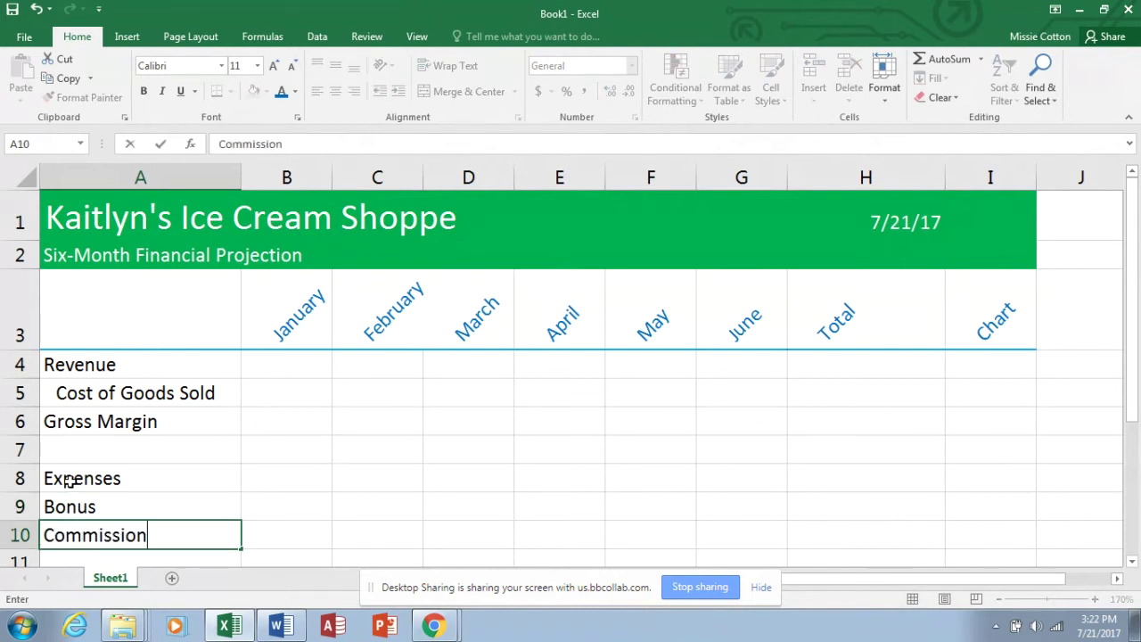
{"action": "key", "text": "Return"}
{"action": "type", "text": "S"}
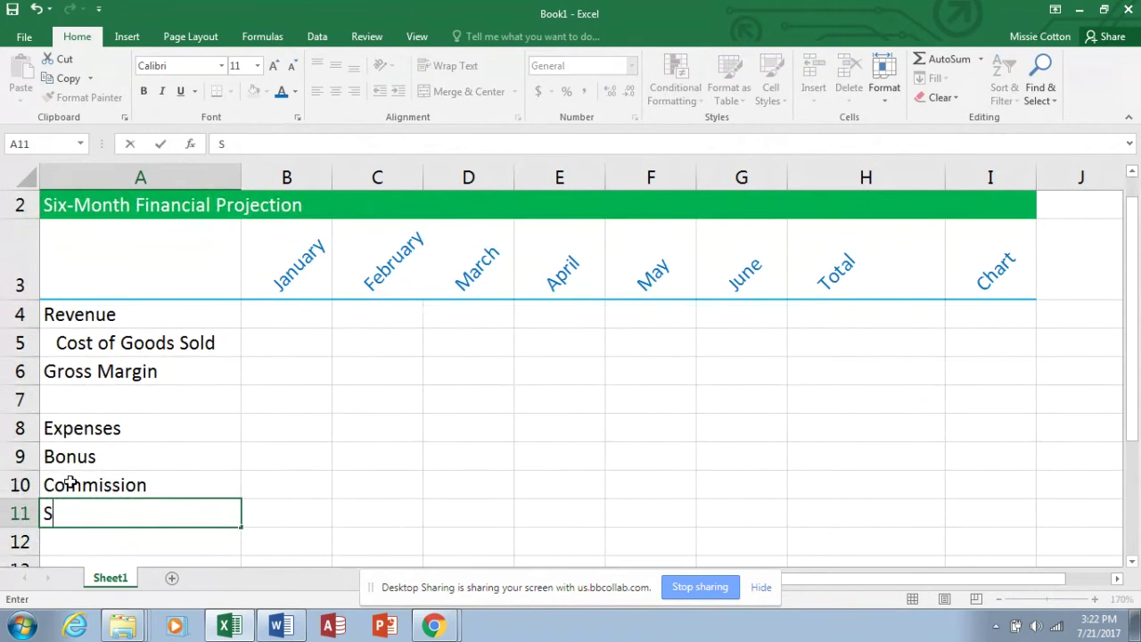
{"action": "type", "text": "ite Rental"}
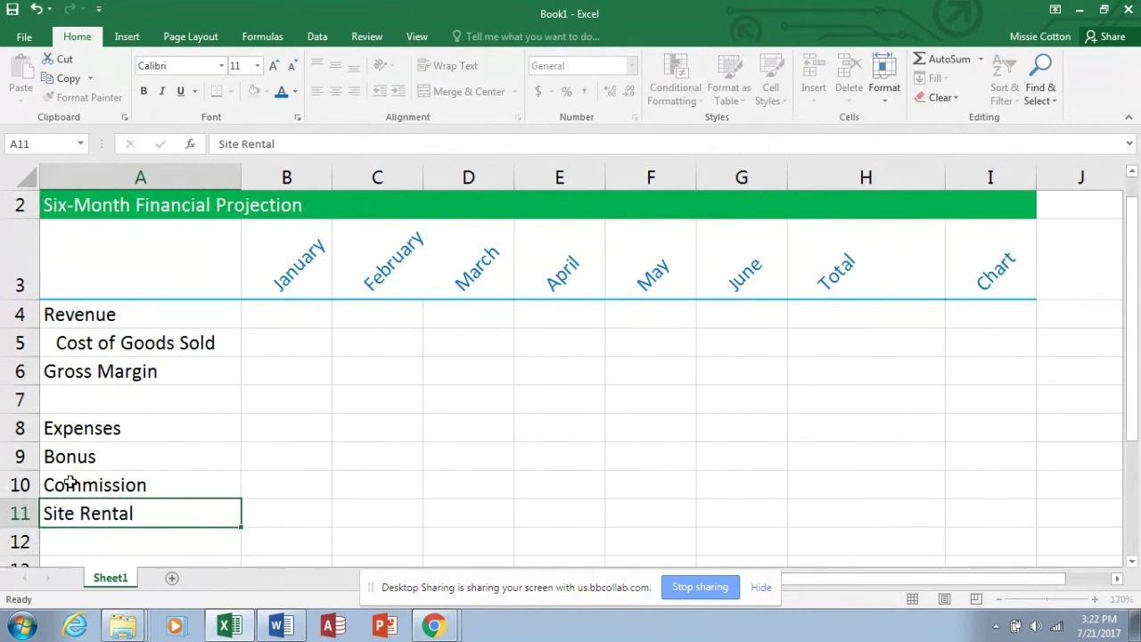
{"action": "key", "text": "Return"}
{"action": "type", "text": "Market"}
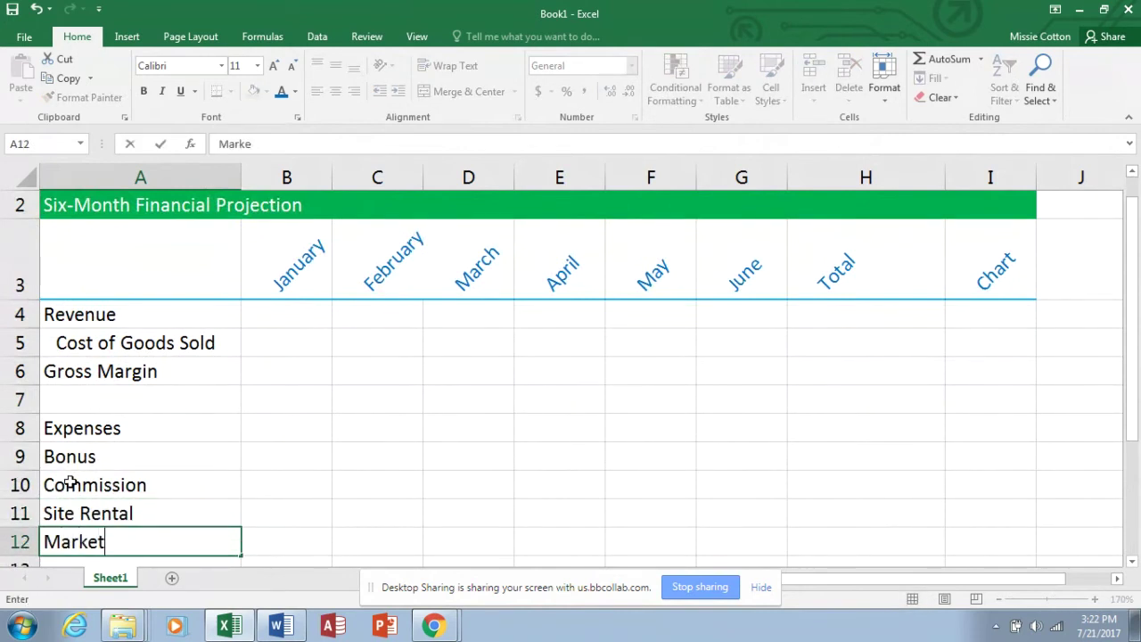
{"action": "type", "text": "ing"}
{"action": "key", "text": "Return"}
{"action": "type", "text": "Equ"}
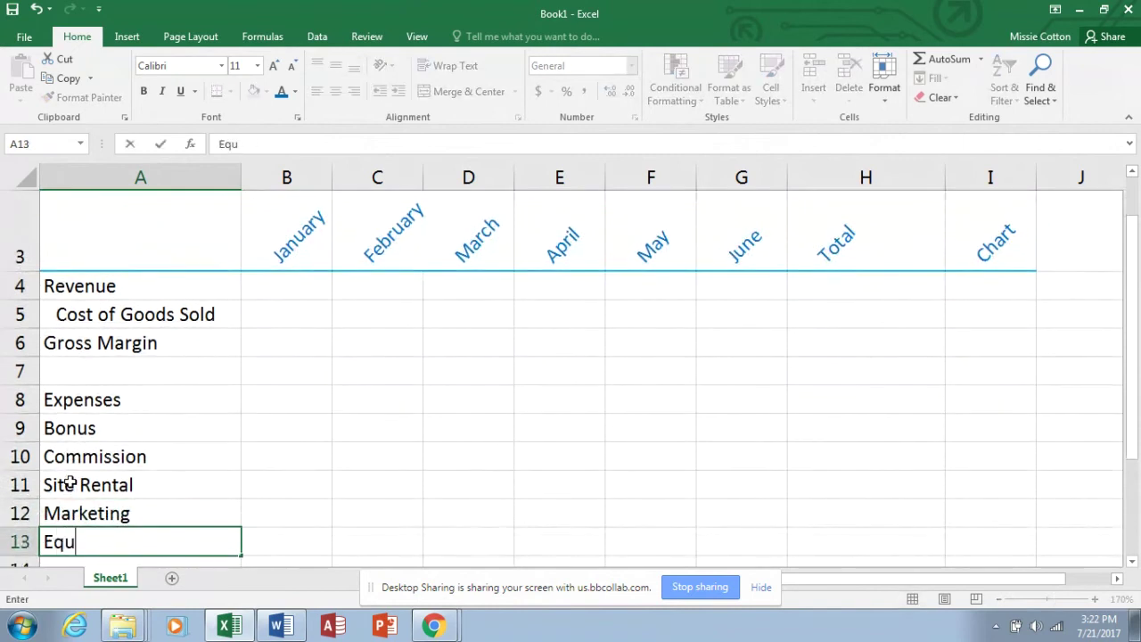
{"action": "type", "text": "ipment Repair"}
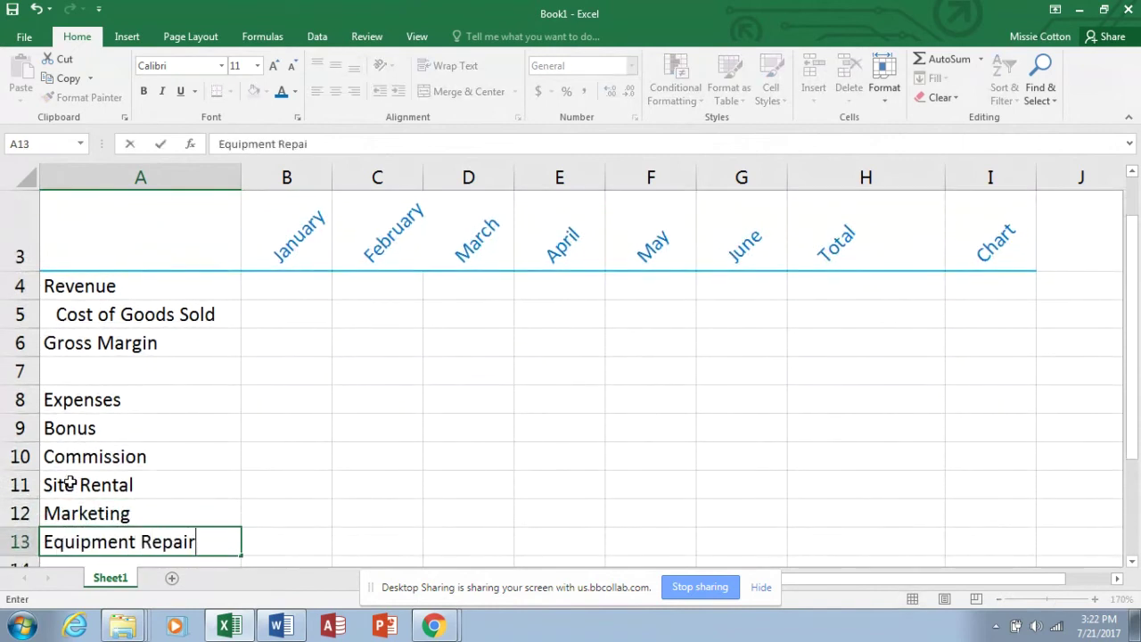
{"action": "type", "text": " and Ma"}
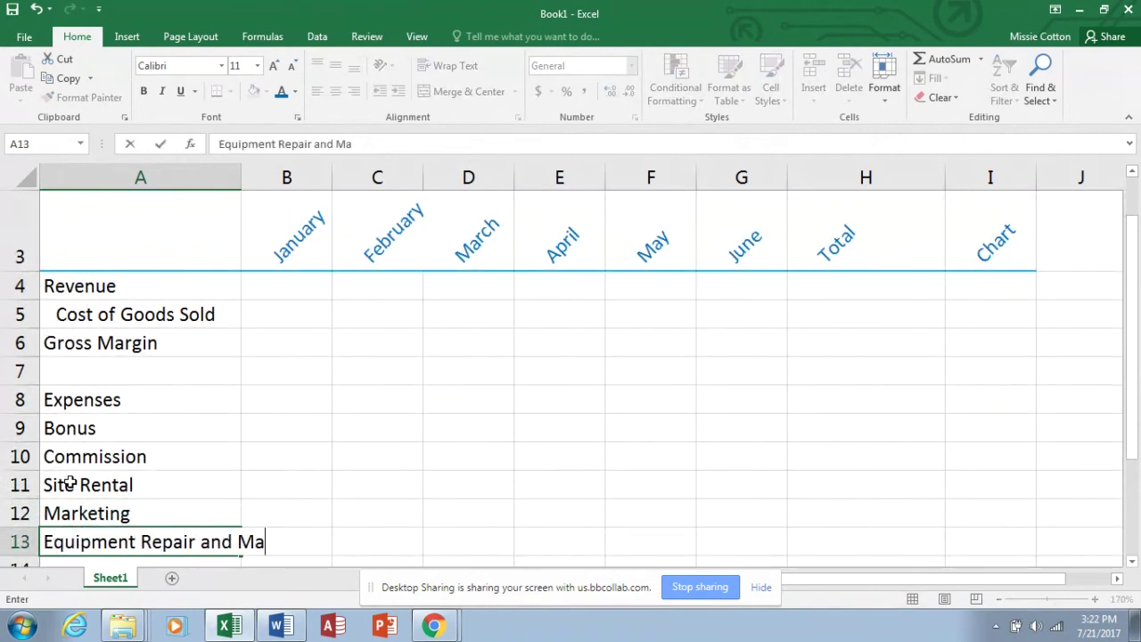
{"action": "type", "text": "intenance"}
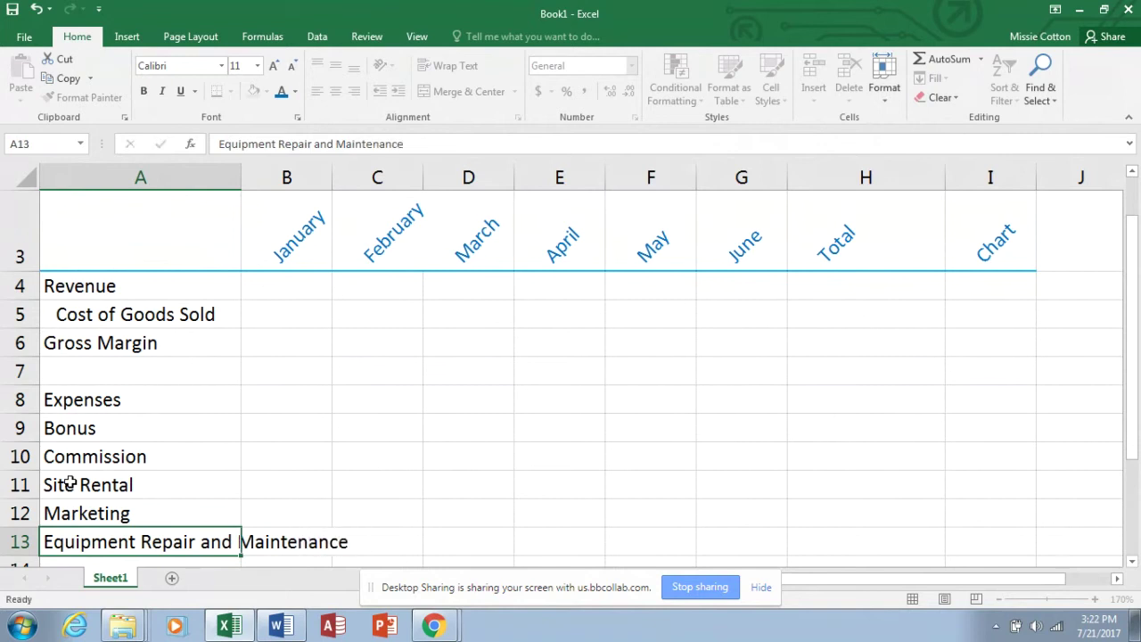
{"action": "key", "text": "Return"}
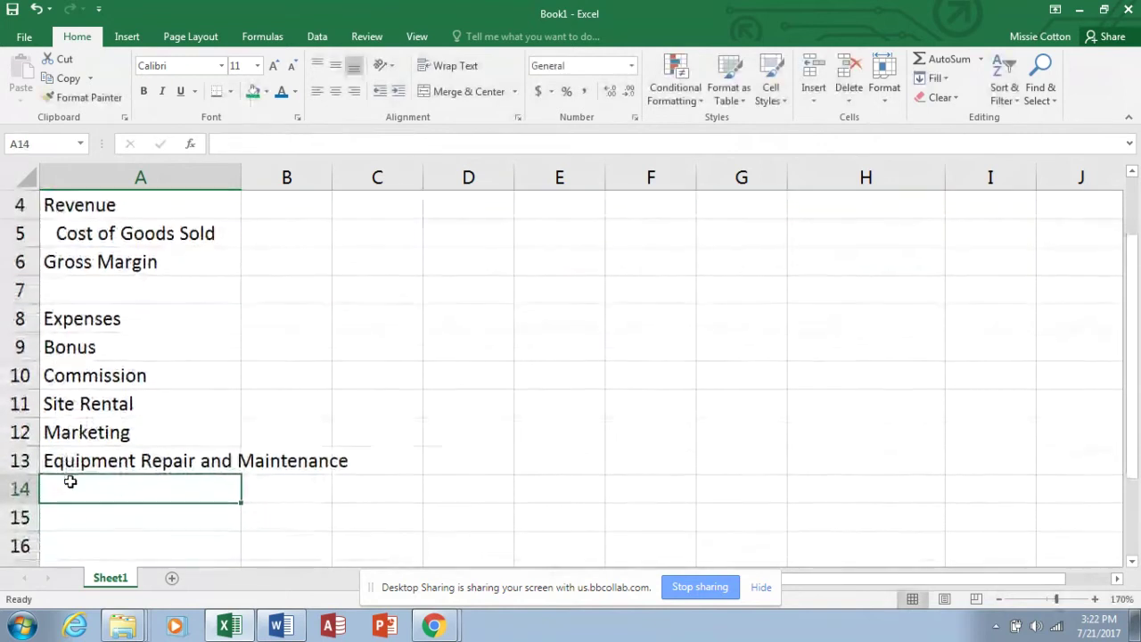
{"action": "double_click", "coordinate": [242, 177]}
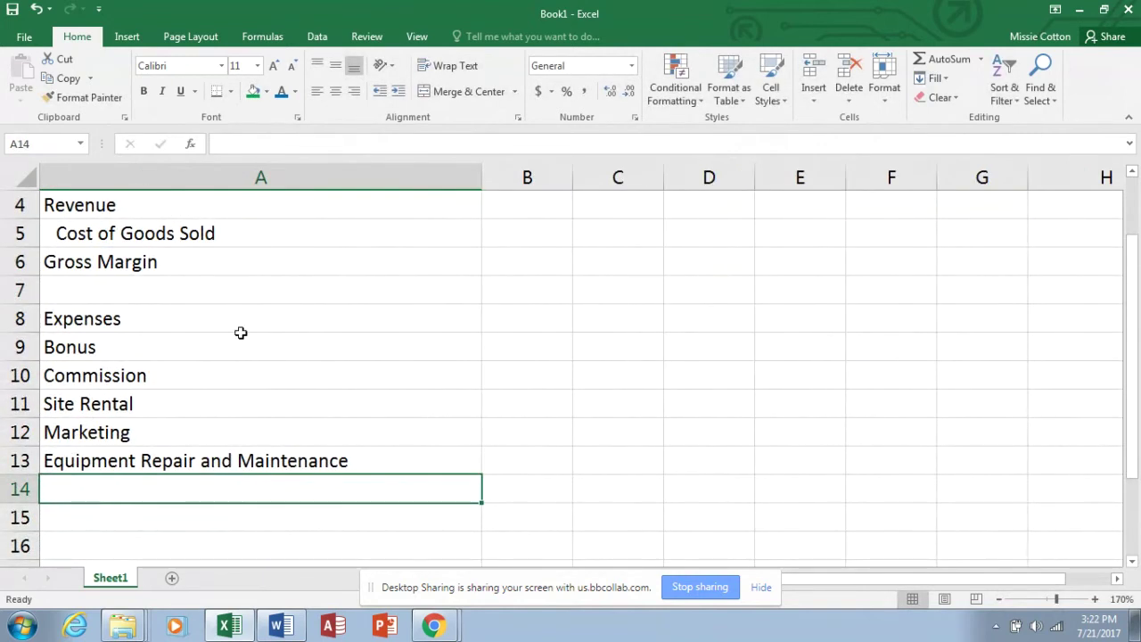
Step: Add Total Expenses in A14 and Operating Income in A16
{"action": "type", "text": "Total E"}
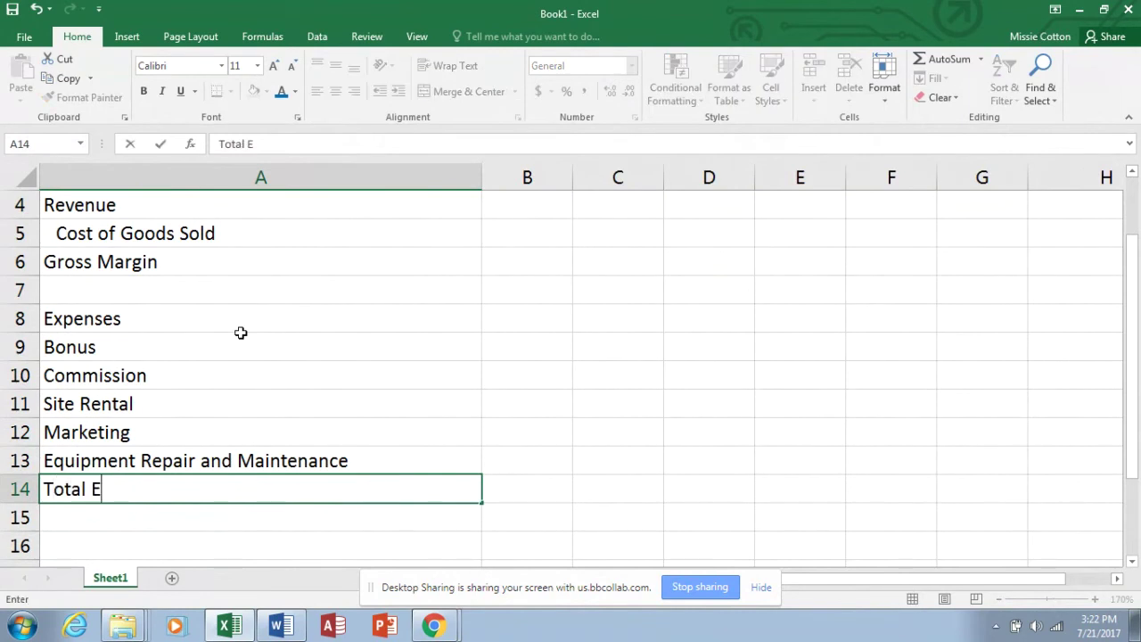
{"action": "type", "text": "xpenses"}
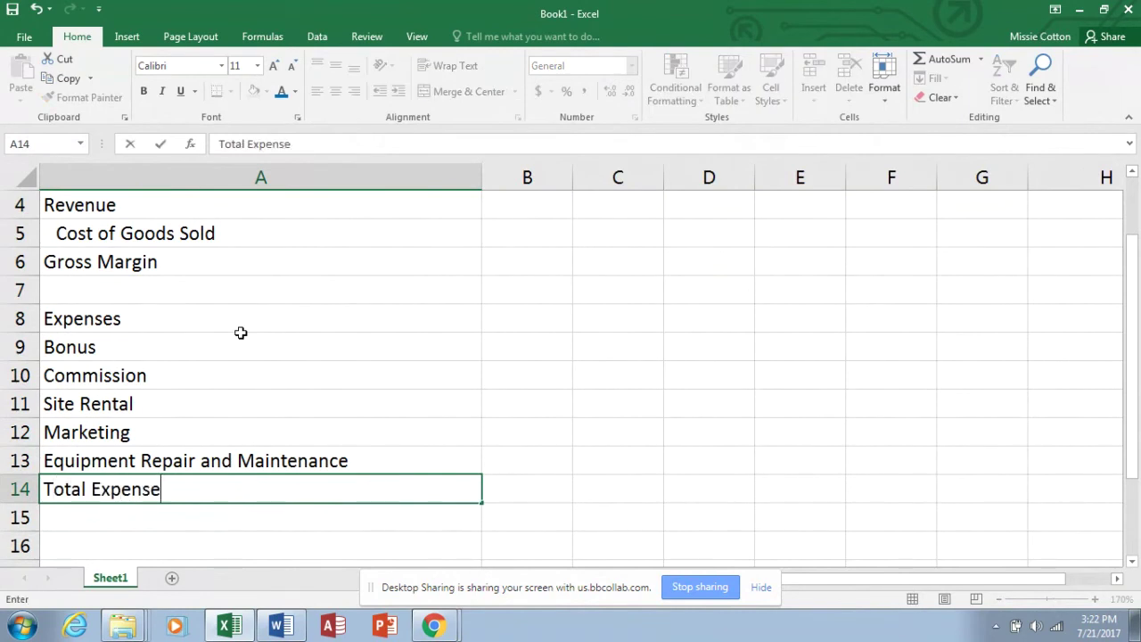
{"action": "key", "text": "Return"}
{"action": "key", "text": "Return"}
{"action": "type", "text": "O"}
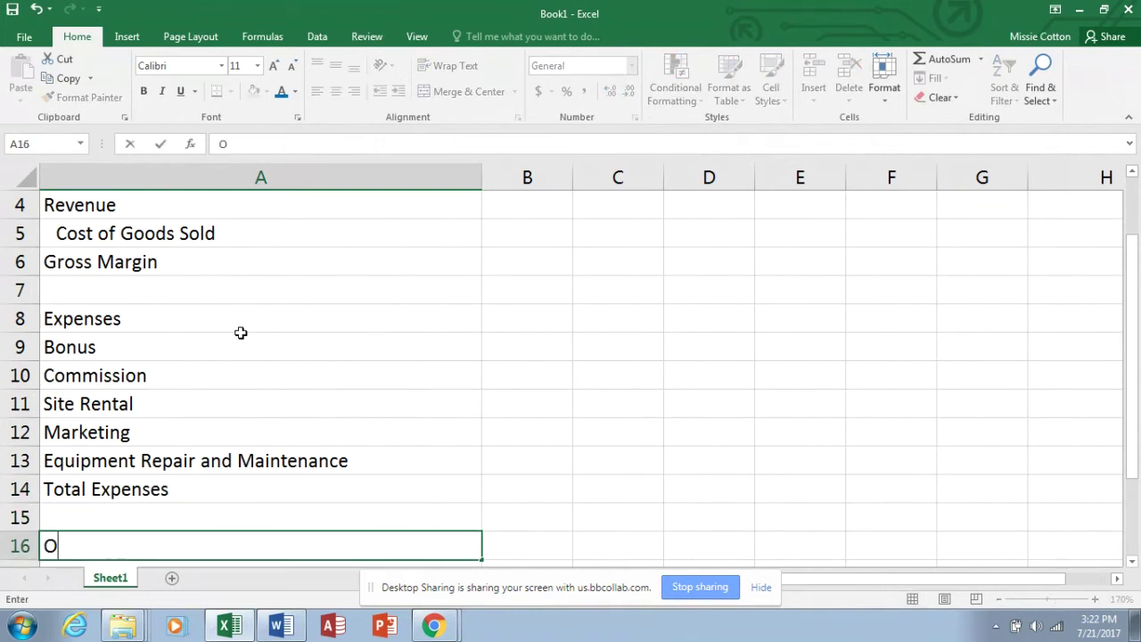
{"action": "type", "text": "perating Income"}
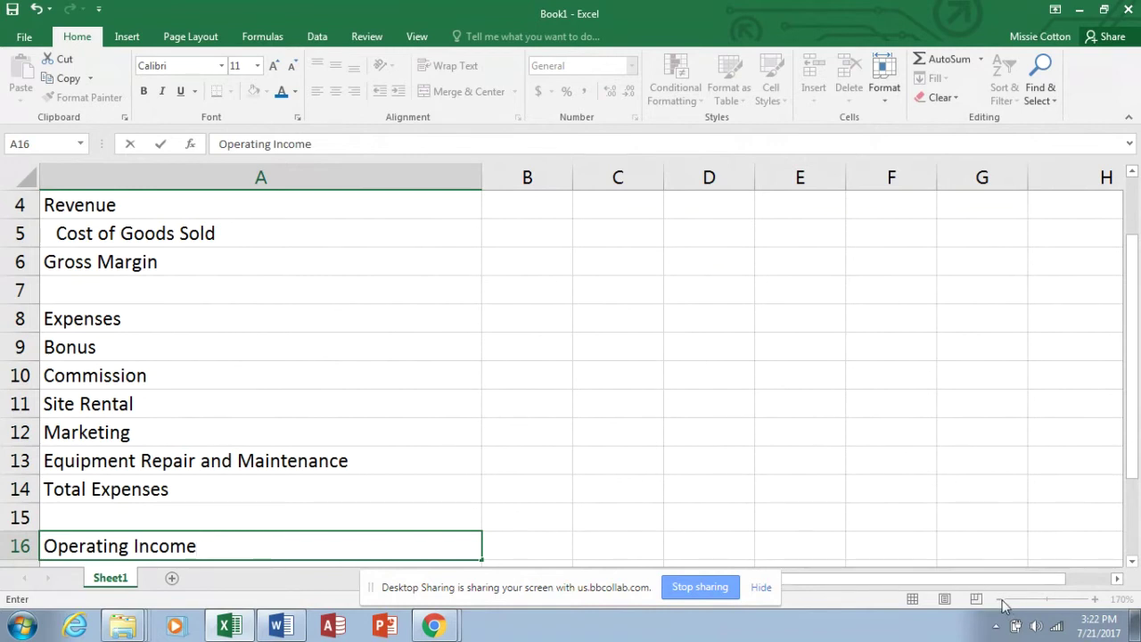
{"action": "left_click", "coordinate": [979, 520]}
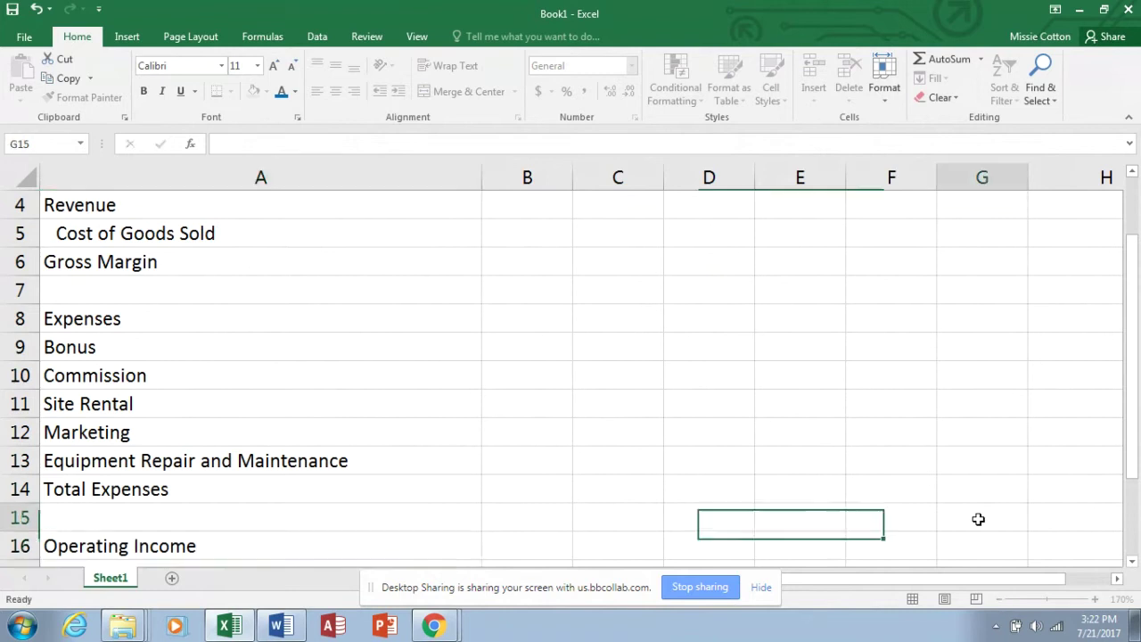
Step: Enter January–March revenue of 55000, 62500 and 67000 in B4:D4
{"action": "left_click", "coordinate": [1000, 599]}
{"action": "left_click", "coordinate": [999, 600]}
{"action": "left_click", "coordinate": [1001, 600]}
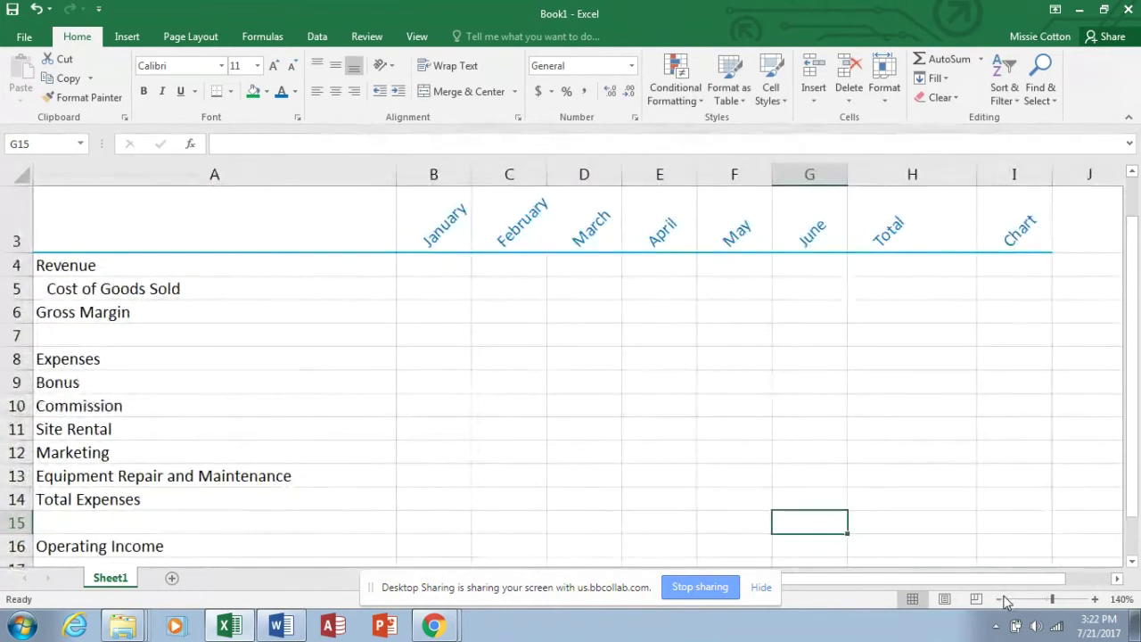
{"action": "left_click", "coordinate": [427, 273]}
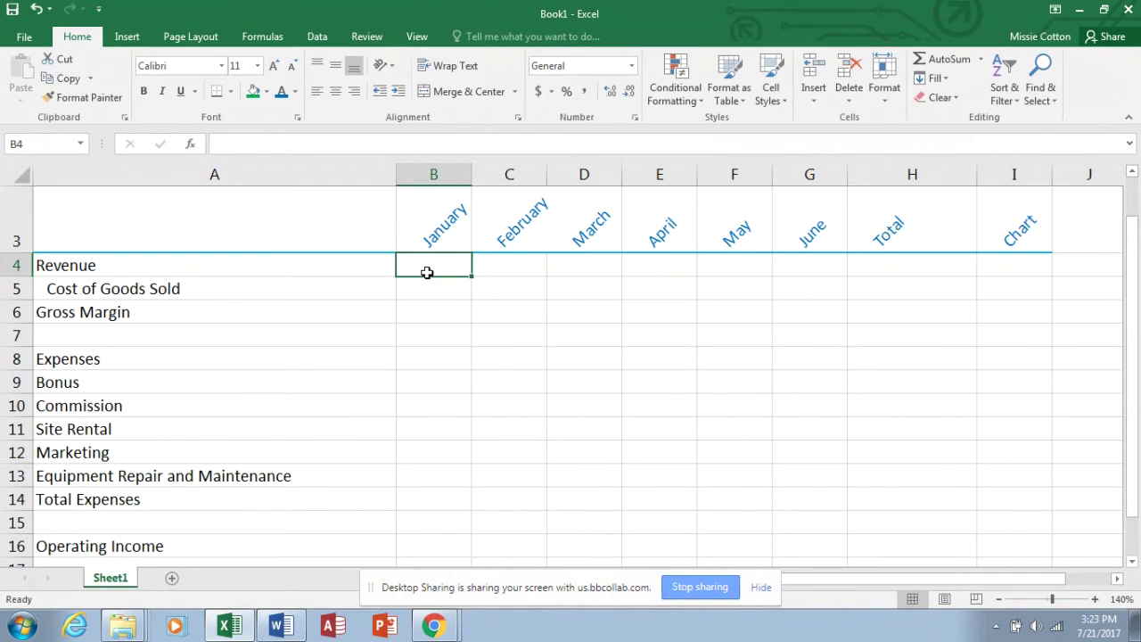
{"action": "type", "text": "55"}
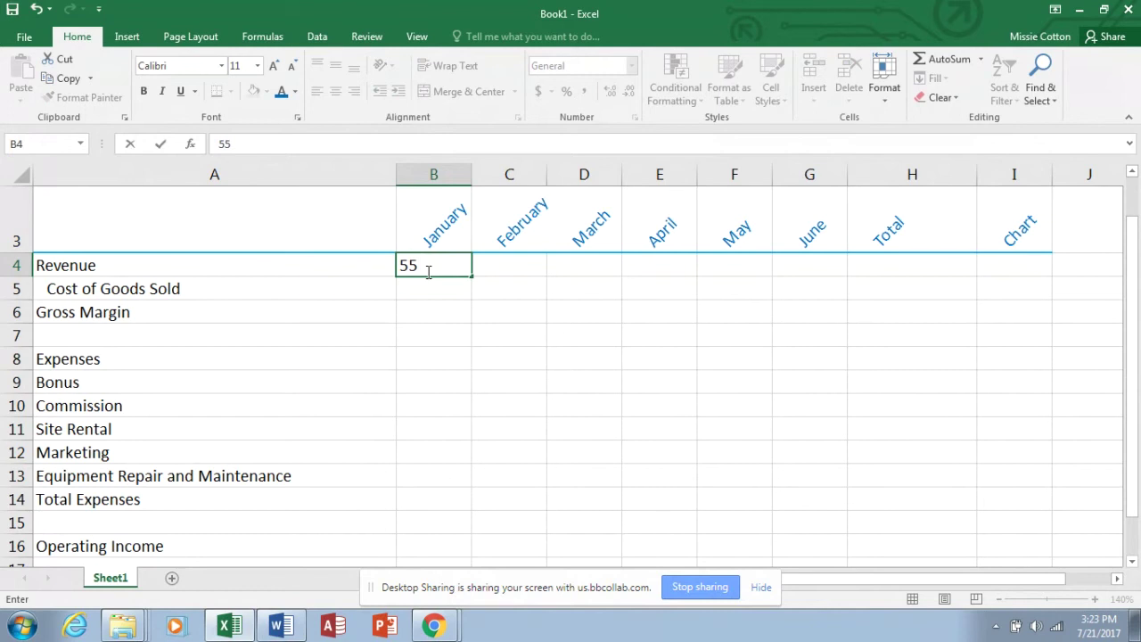
{"action": "type", "text": "000"}
{"action": "key", "text": "Return"}
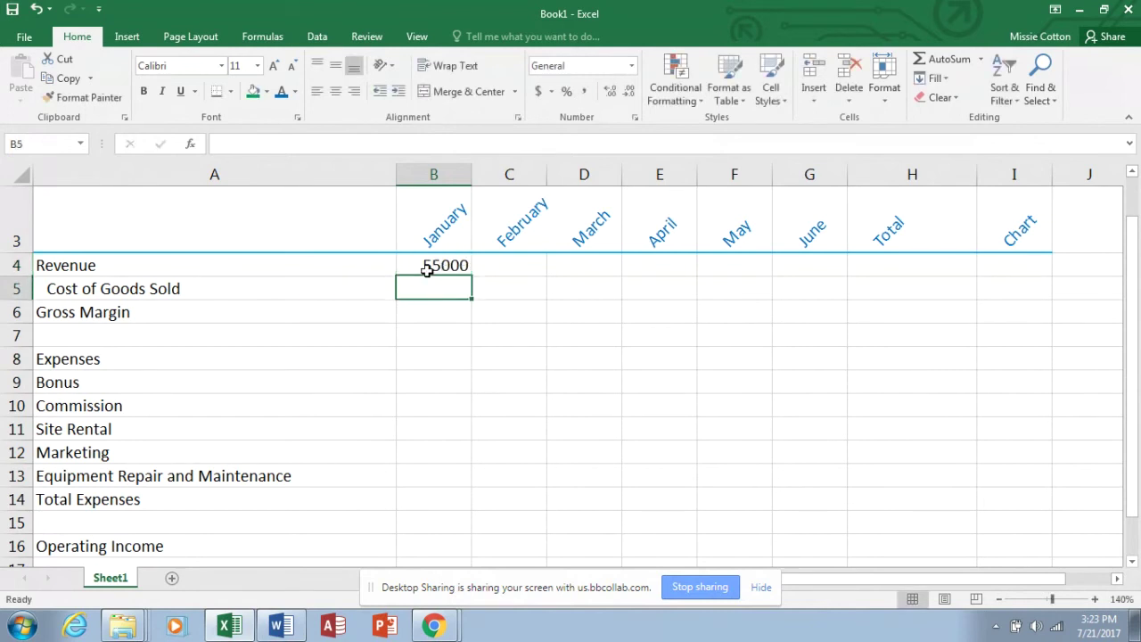
{"action": "left_click", "coordinate": [541, 265]}
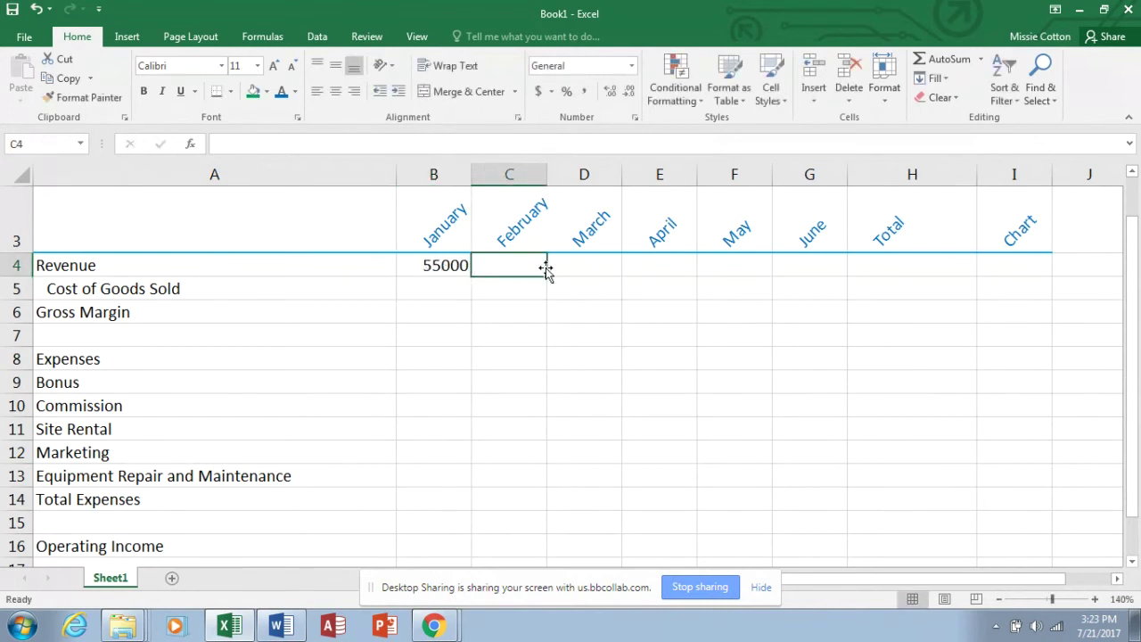
{"action": "type", "text": "62500"}
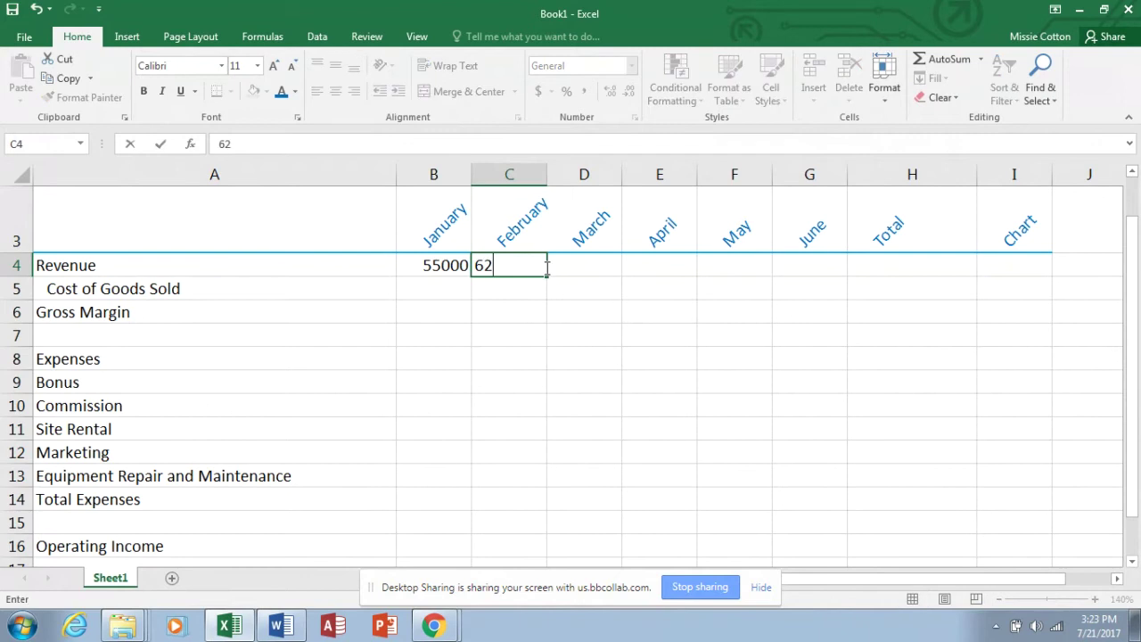
{"action": "key", "text": "Return"}
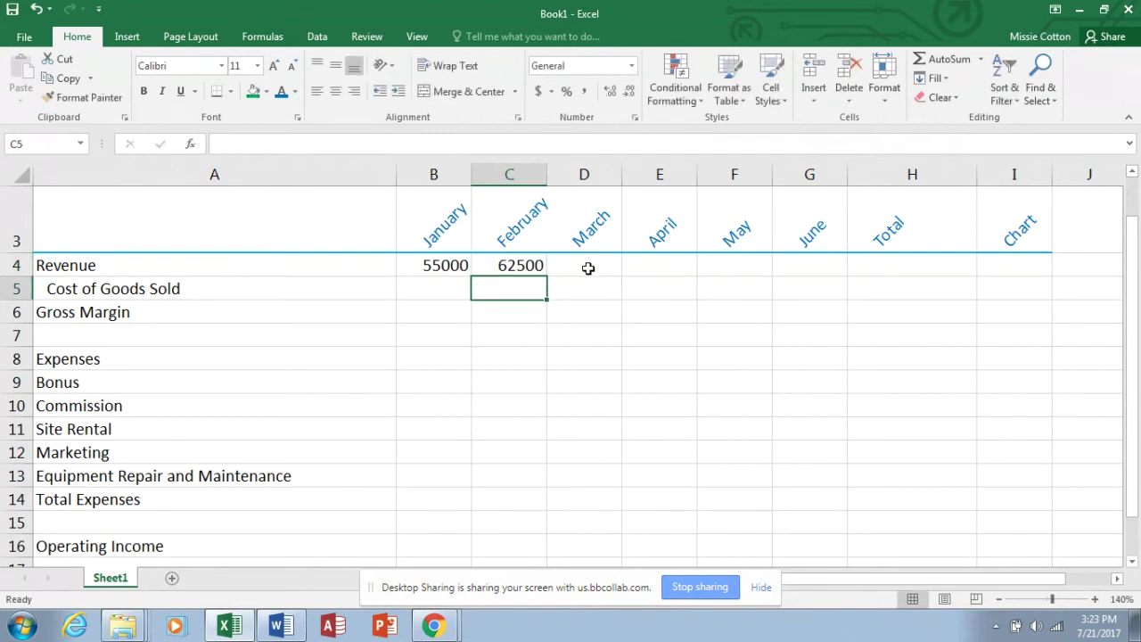
{"action": "left_click", "coordinate": [588, 268]}
{"action": "type", "text": "67000"}
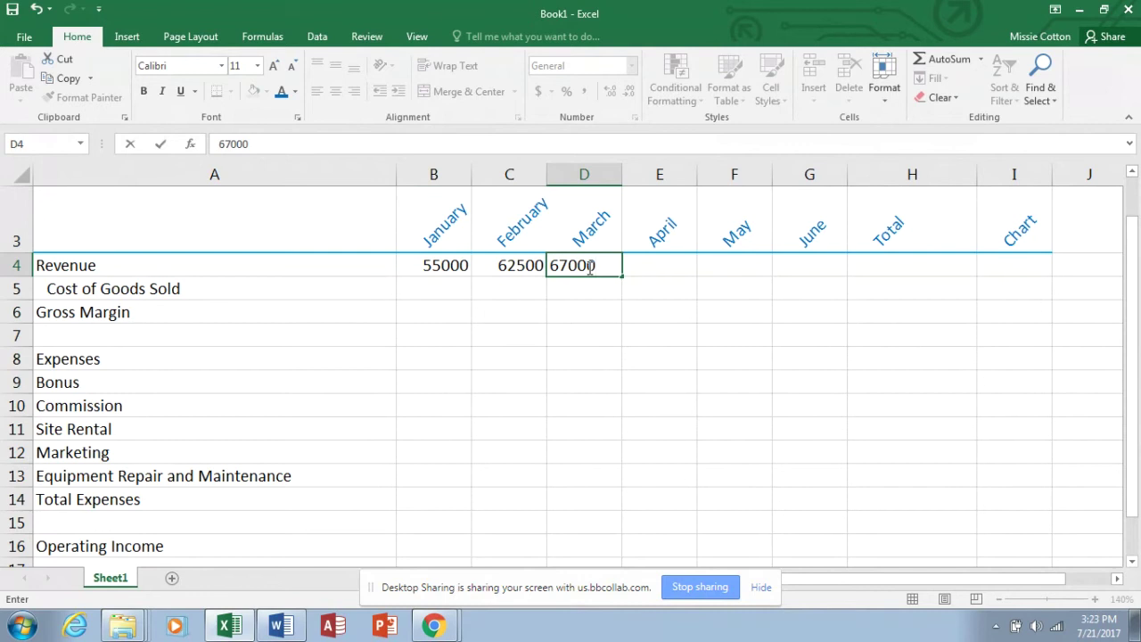
{"action": "key", "text": "Tab"}
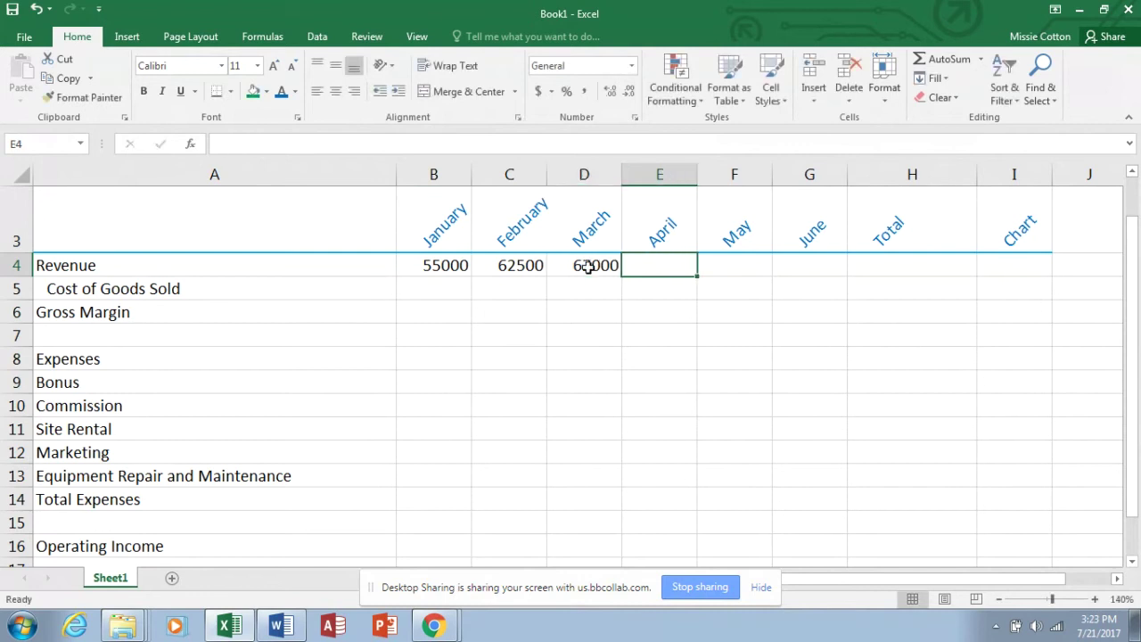
Step: Enter April–June revenue of 90250, 77500 and 74750 in E4:G4
{"action": "type", "text": "90250"}
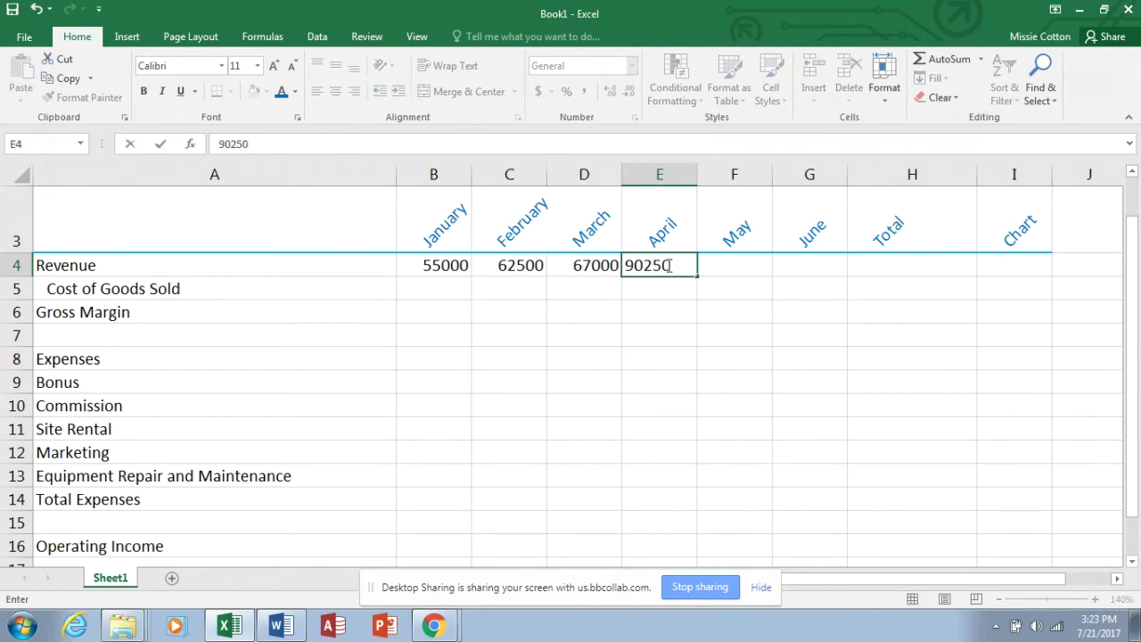
{"action": "left_click", "coordinate": [719, 262]}
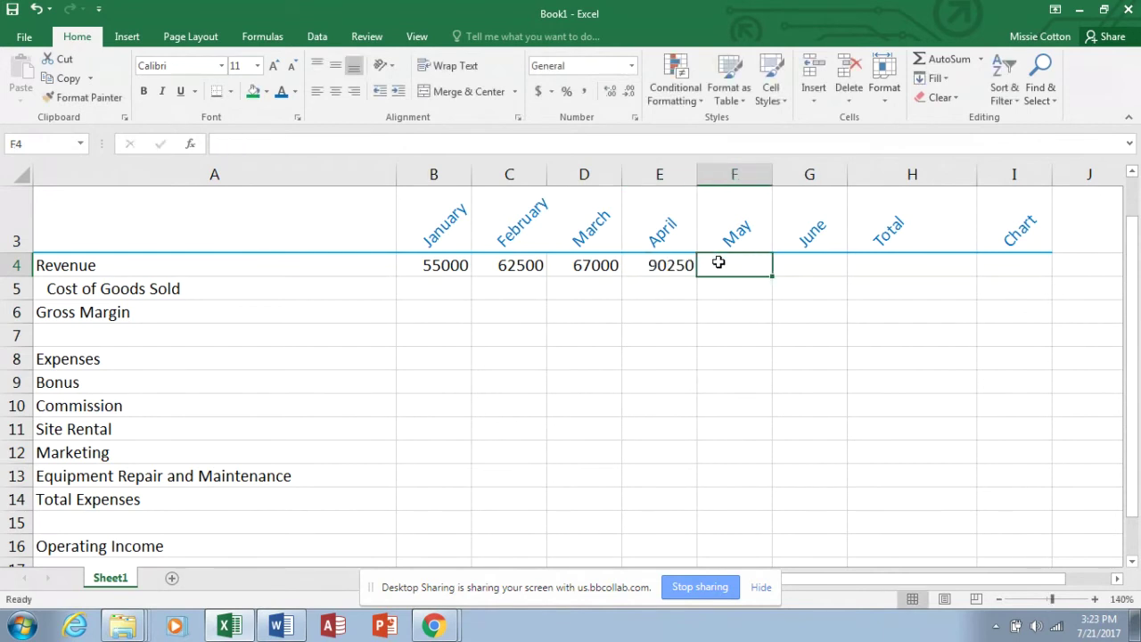
{"action": "type", "text": "77500"}
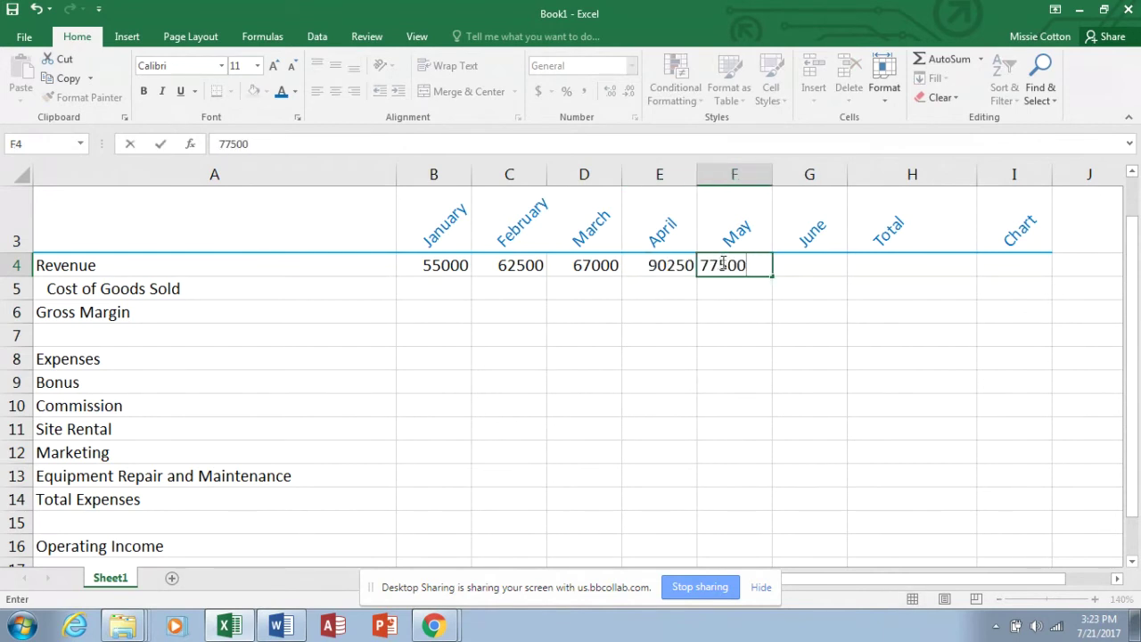
{"action": "left_click", "coordinate": [809, 266]}
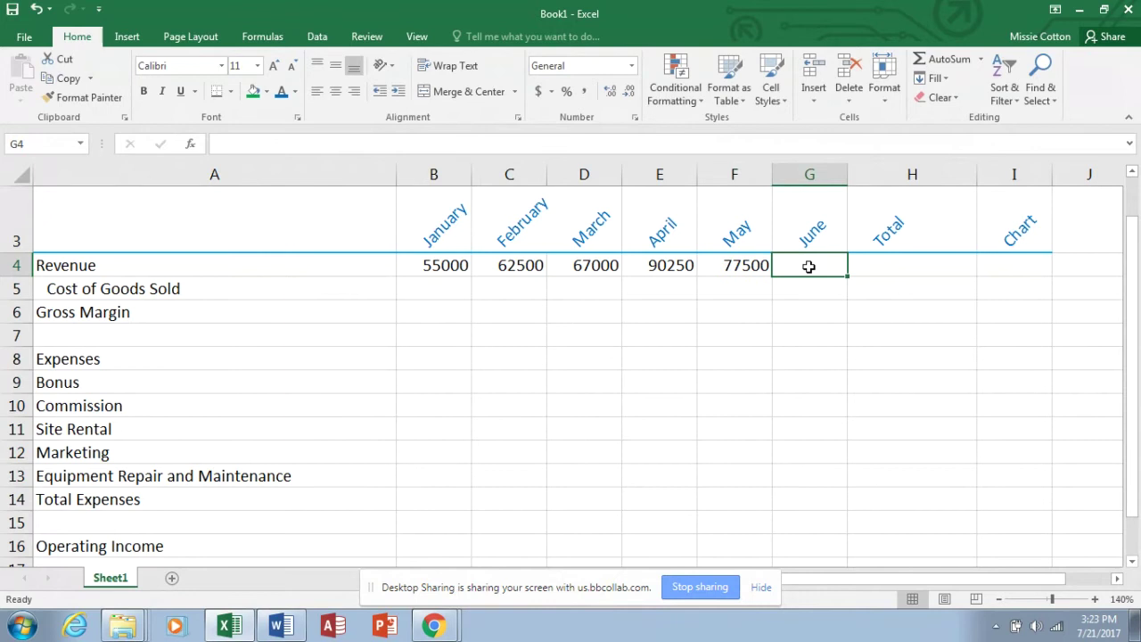
{"action": "type", "text": "74750"}
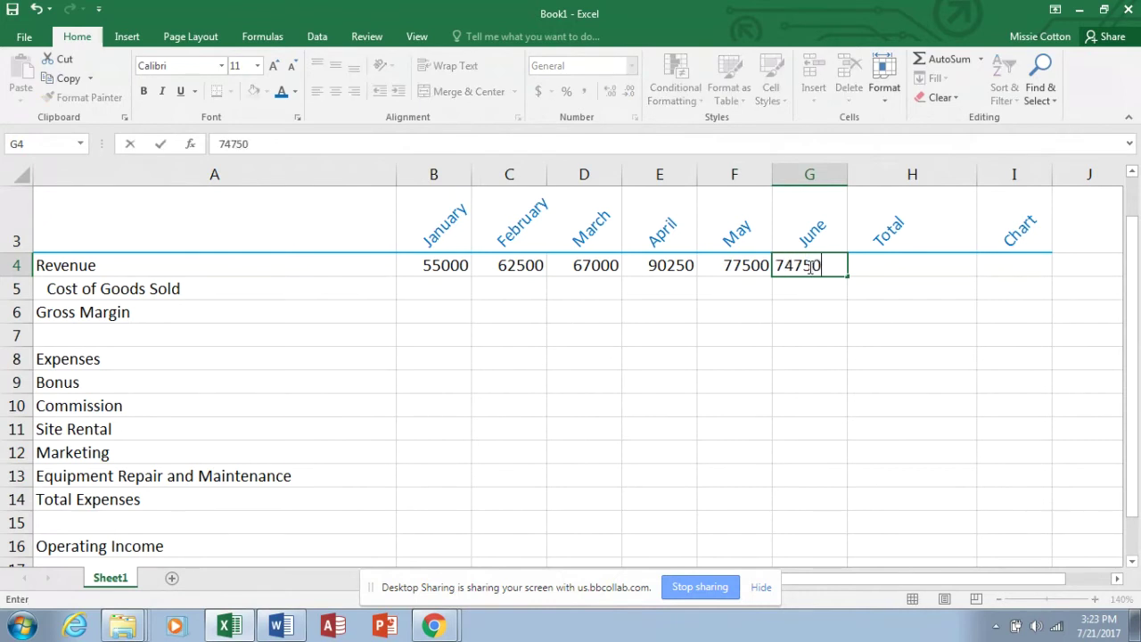
{"action": "key", "text": "Return"}
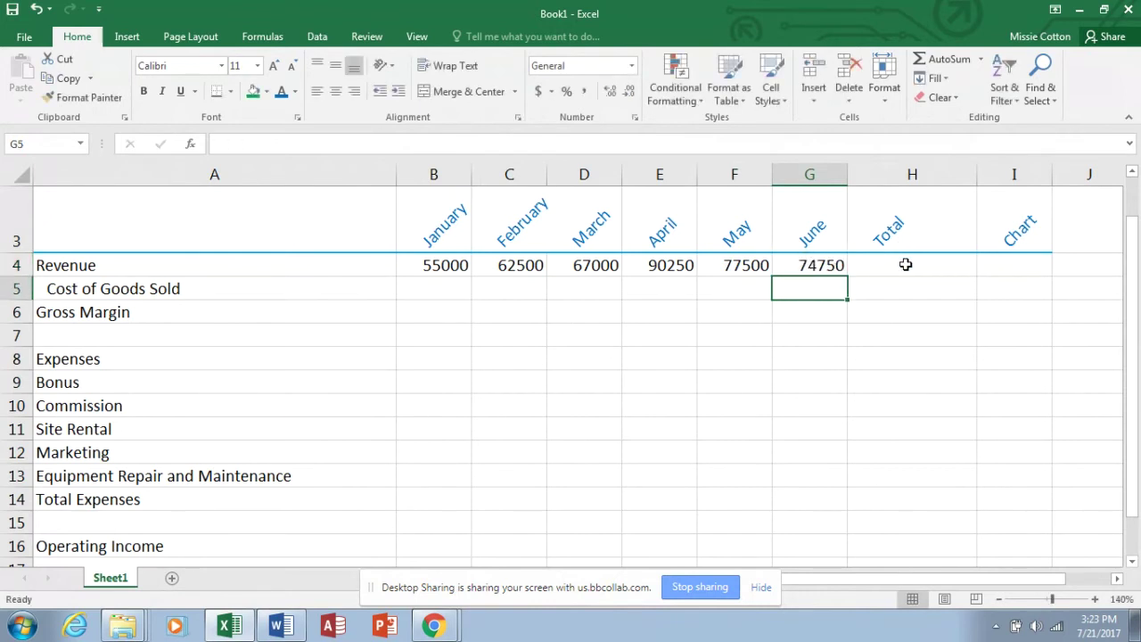
Step: Total the revenue in H4 with AutoSum =SUM(B4:G4), giving 427000
{"action": "left_click", "coordinate": [905, 265]}
{"action": "left_click", "coordinate": [944, 60]}
{"action": "left_click", "coordinate": [942, 62]}
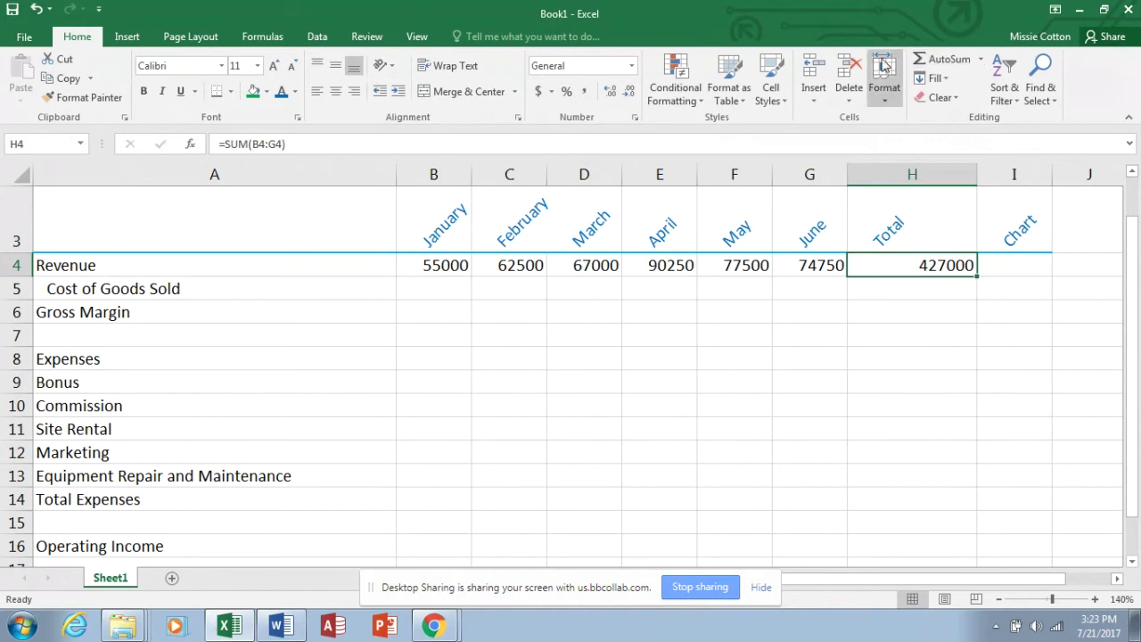
Step: Select the revenue figures B4:H4, including the total
{"action": "left_click_drag", "start_coordinate": [427, 270], "coordinate": [889, 259]}
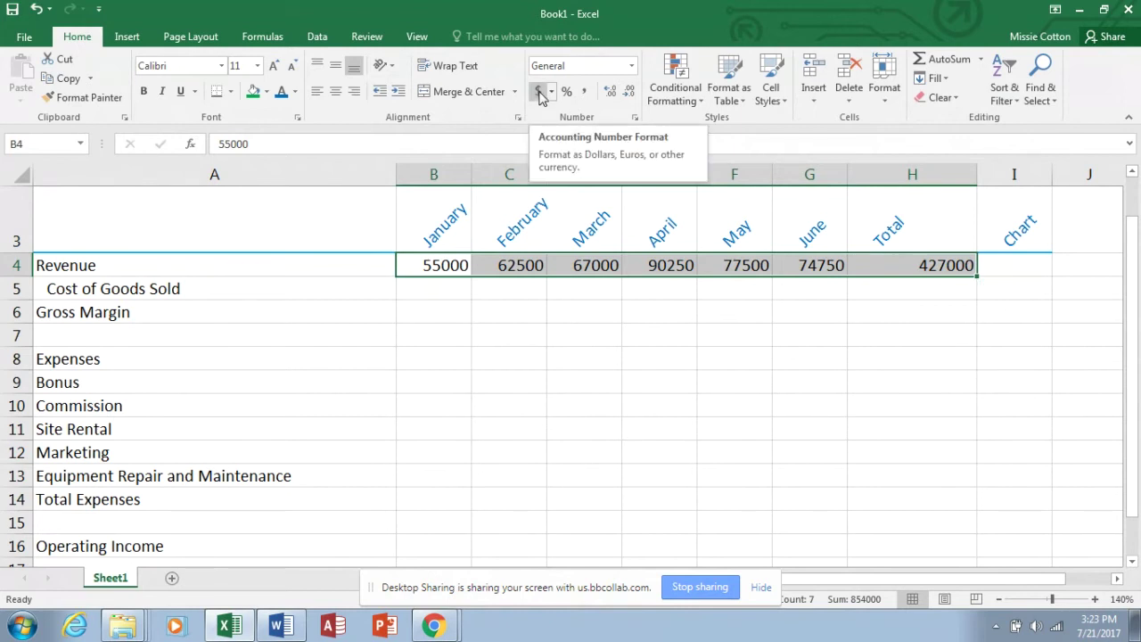
Step: Format B4:H4 as Currency, showing $55,000.00 through the $427,000.00 total
{"action": "left_click", "coordinate": [632, 66]}
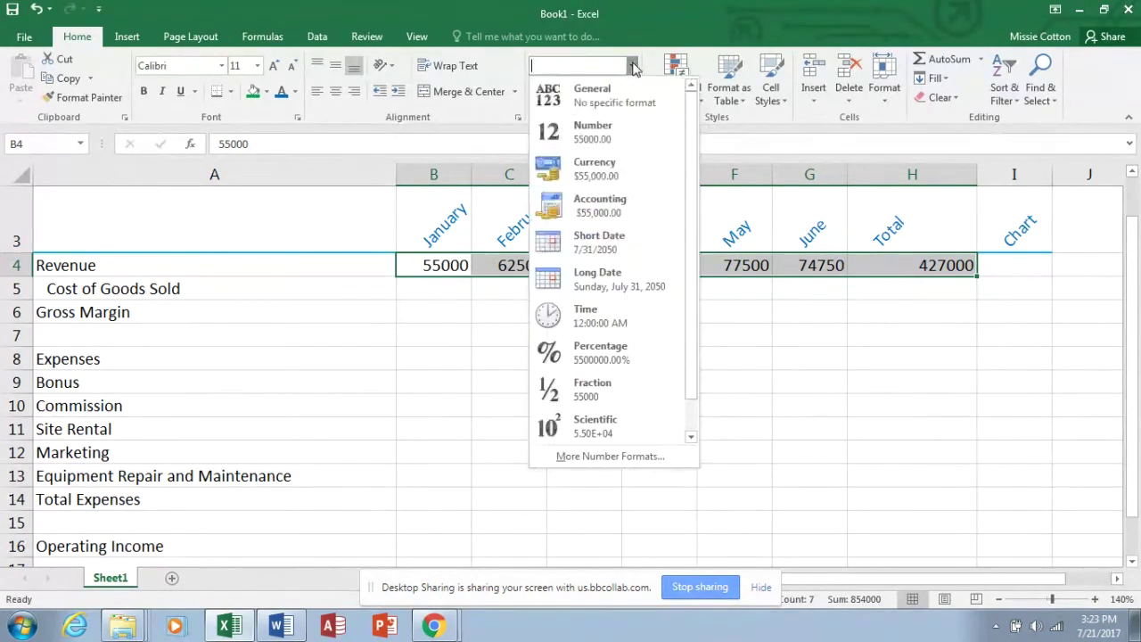
{"action": "left_click", "coordinate": [615, 164]}
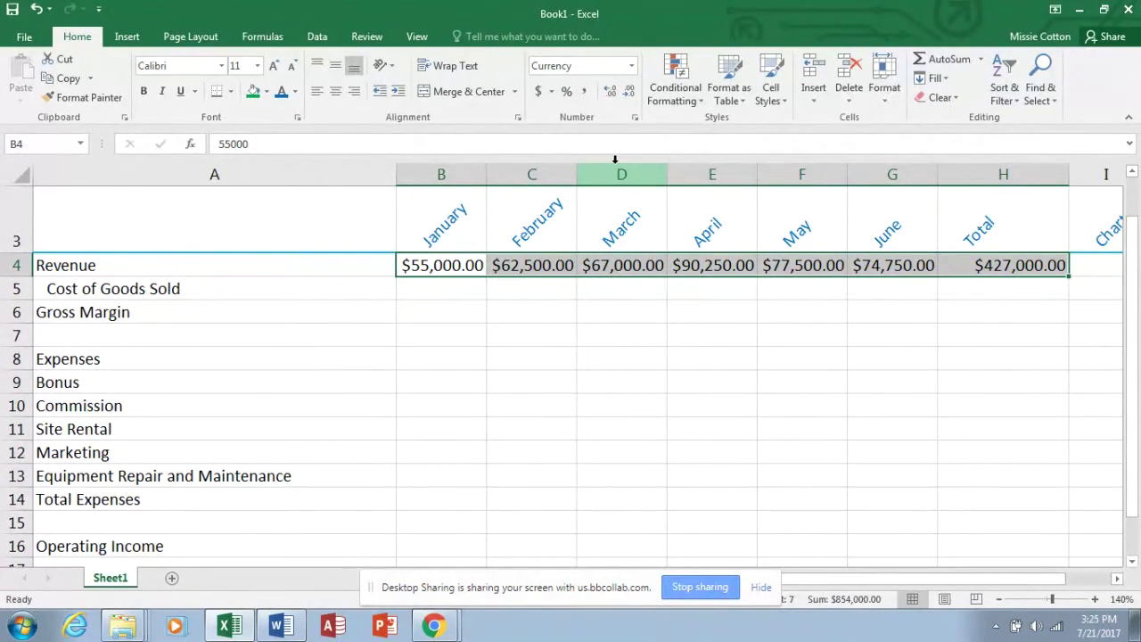
{"action": "left_click", "coordinate": [1133, 562]}
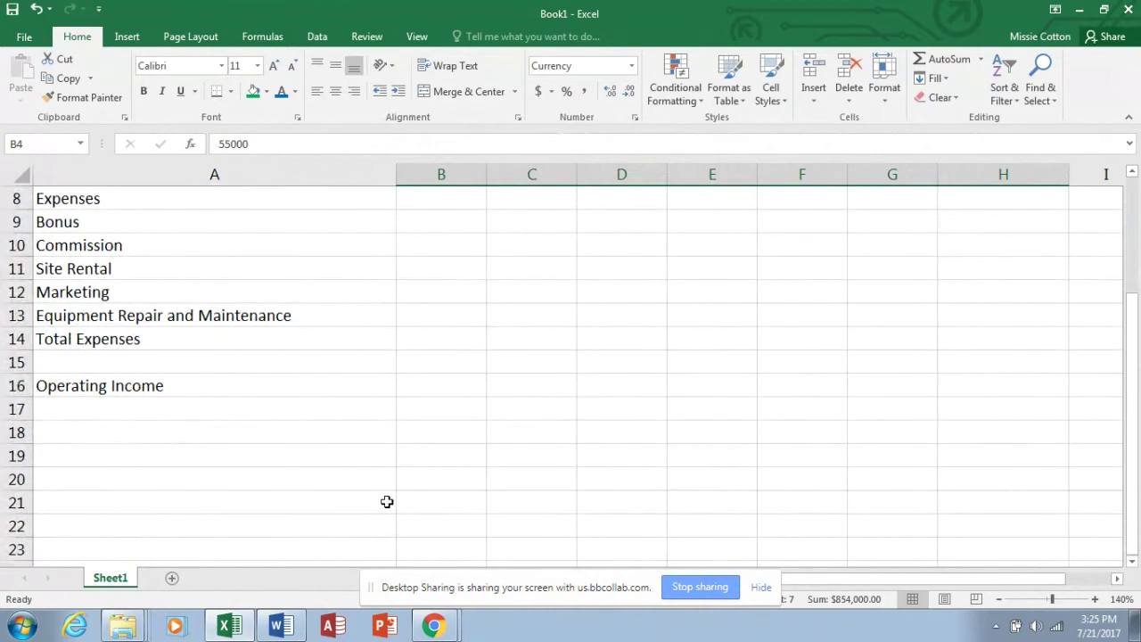
Step: Add an italic 'What if Assumptions' heading in A18
{"action": "left_click", "coordinate": [116, 434]}
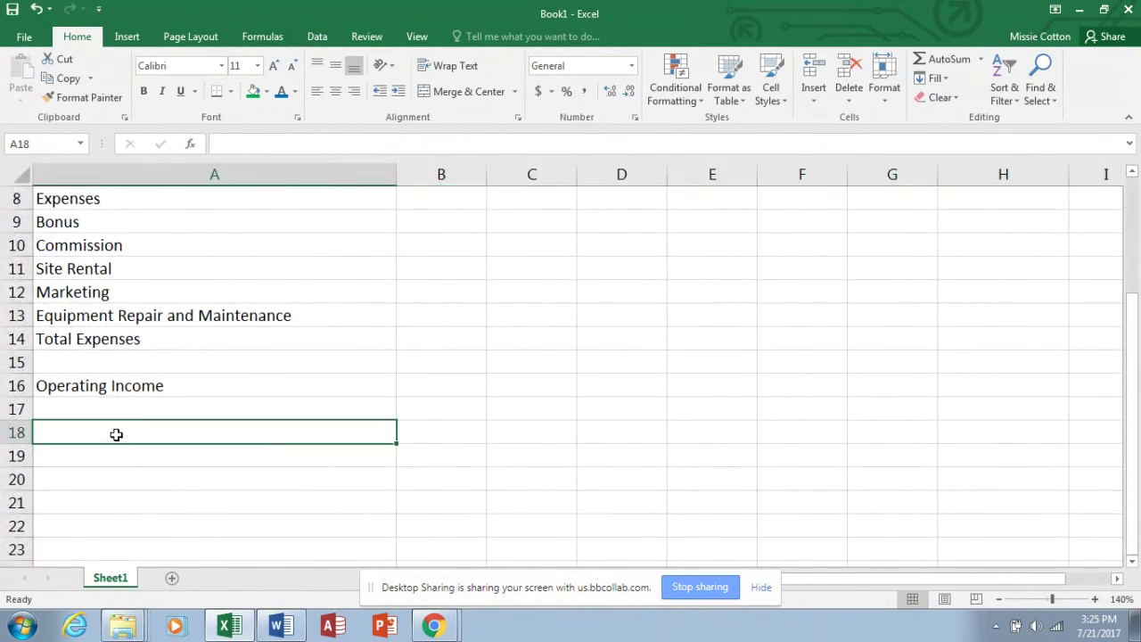
{"action": "type", "text": "What "}
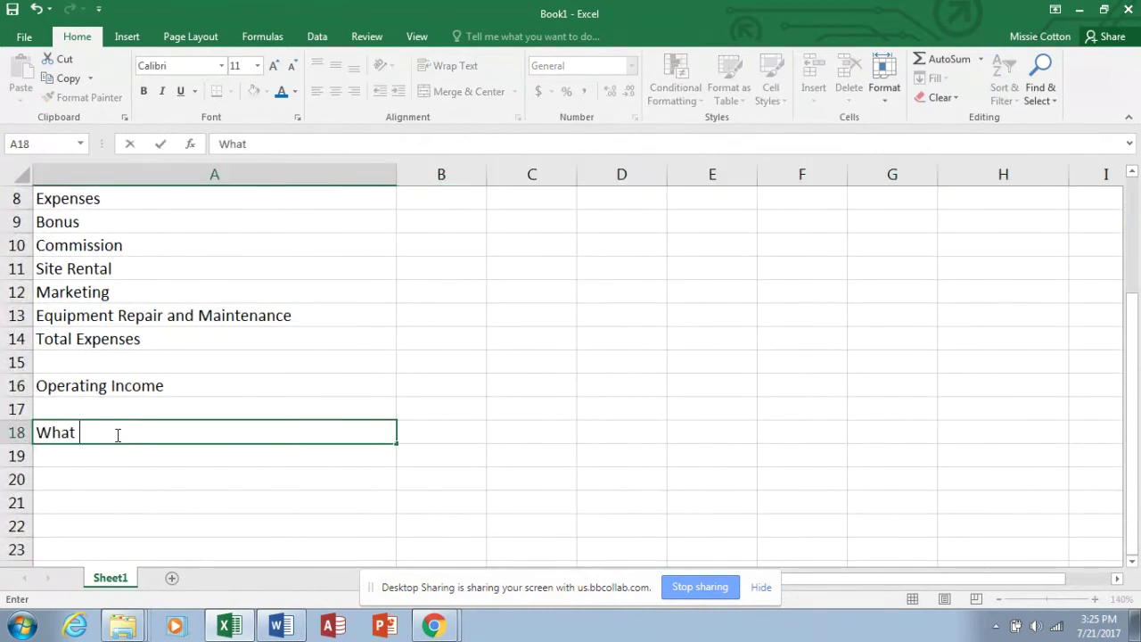
{"action": "type", "text": "if Assumptions"}
{"action": "key", "text": "Return"}
{"action": "left_click", "coordinate": [117, 434]}
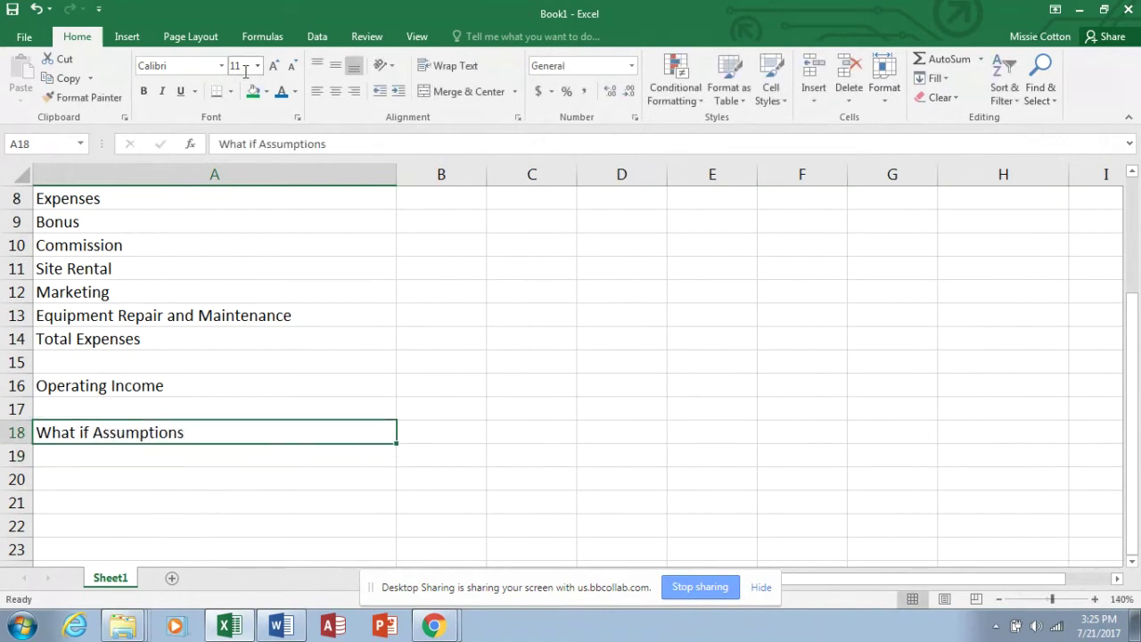
{"action": "left_click", "coordinate": [162, 92]}
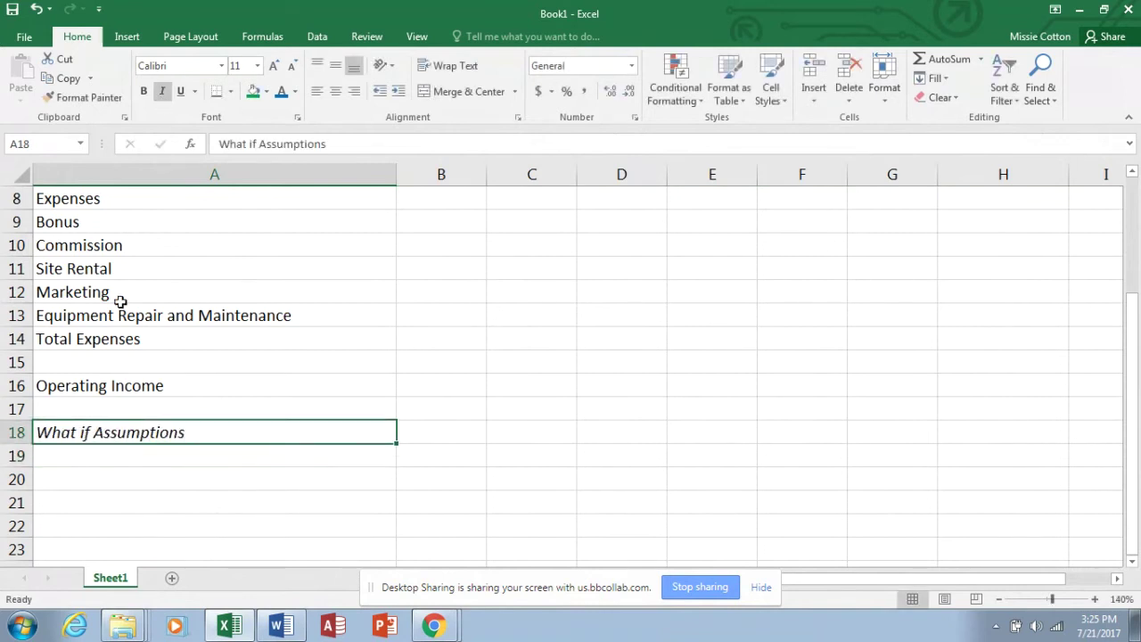
Step: List Margin, Bonus and Sales Revenue for Bonus in A19:A21, fixing typos along the way
{"action": "left_click", "coordinate": [95, 454]}
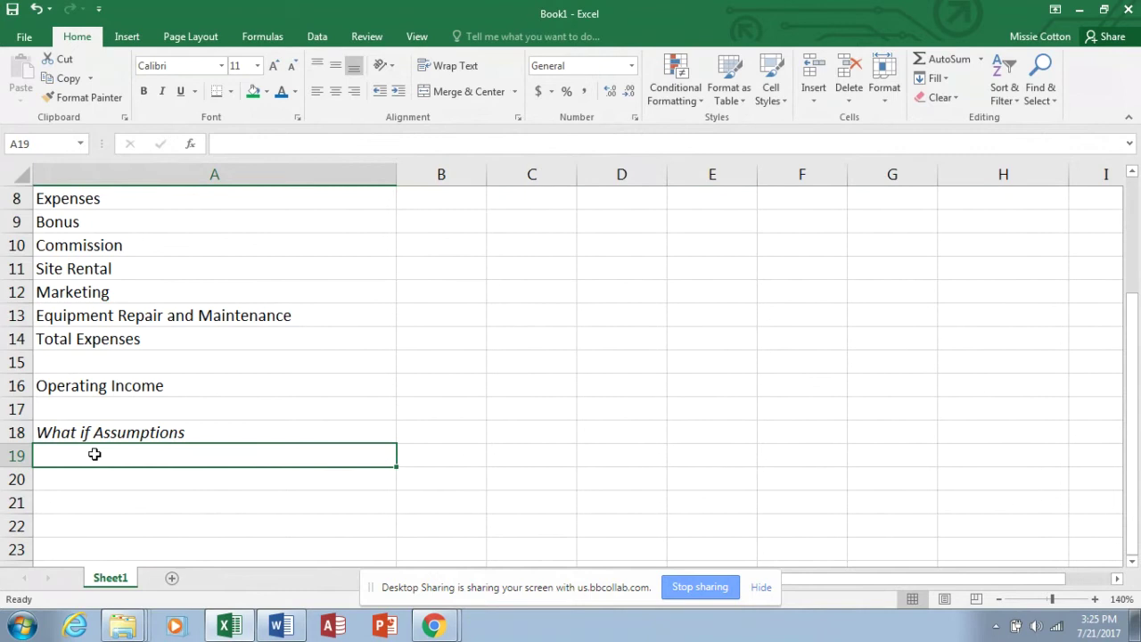
{"action": "type", "text": "Margin"}
{"action": "key", "text": "Return"}
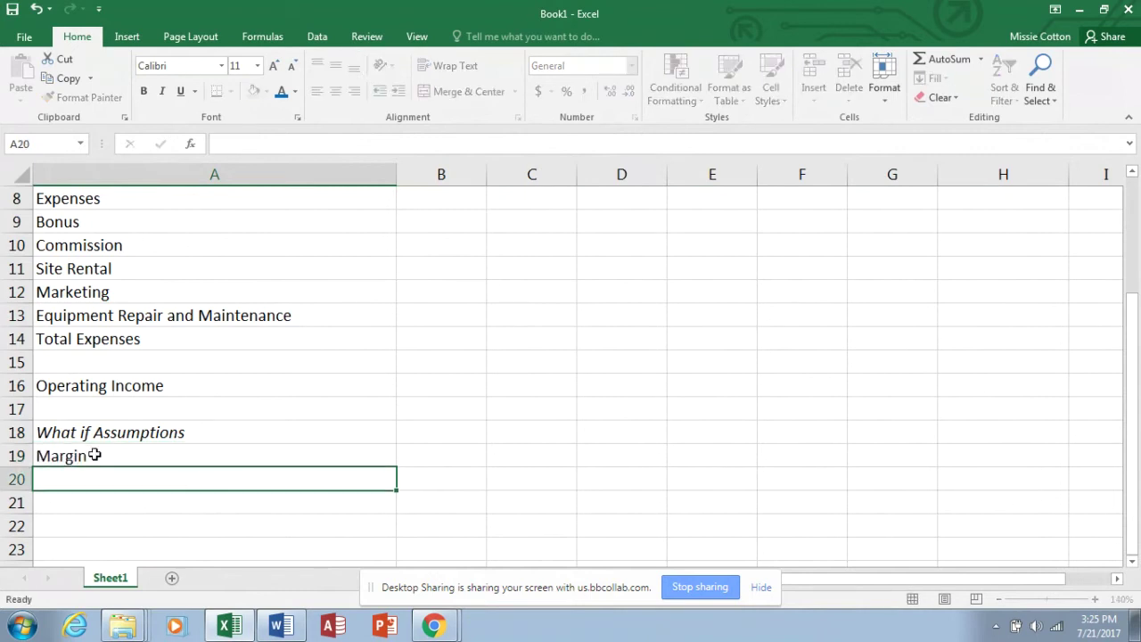
{"action": "type", "text": "Bonus"}
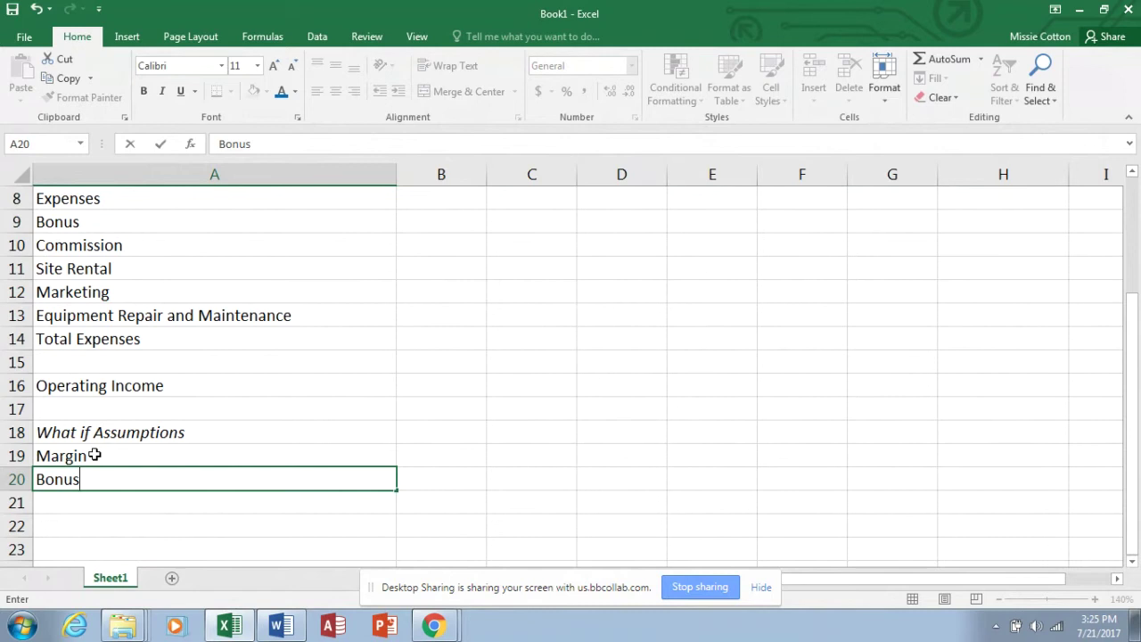
{"action": "key", "text": "Return"}
{"action": "type", "text": "Sale"}
{"action": "left_click", "coordinate": [95, 455]}
{"action": "type", "text": "s"}
{"action": "key", "text": "BackSpace"}
{"action": "key", "text": "BackSpace"}
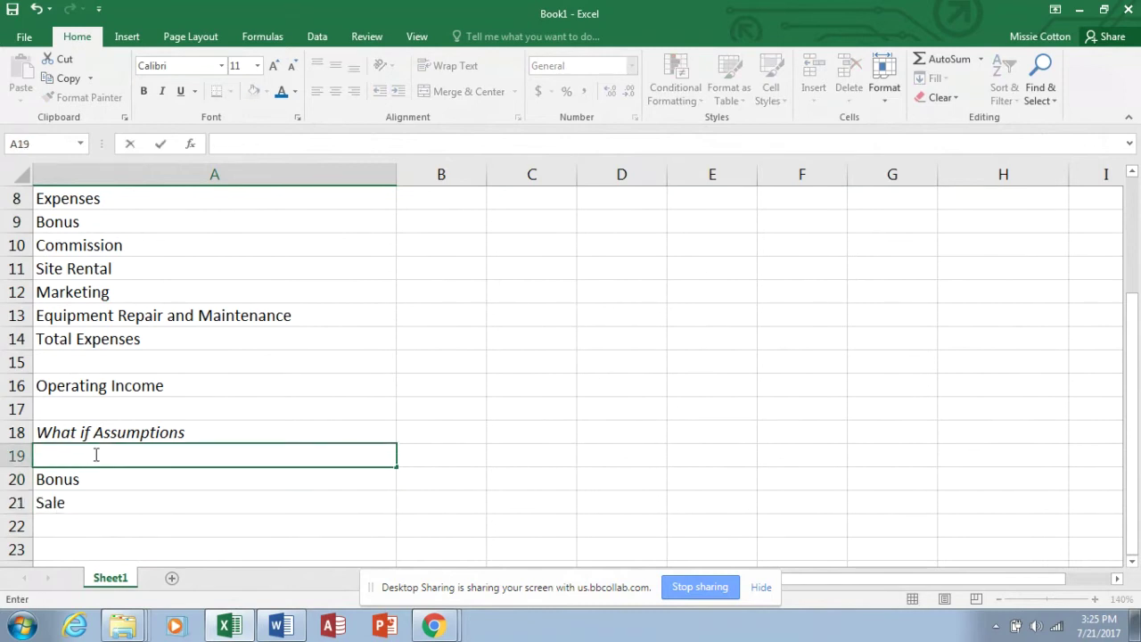
{"action": "type", "text": "Margin"}
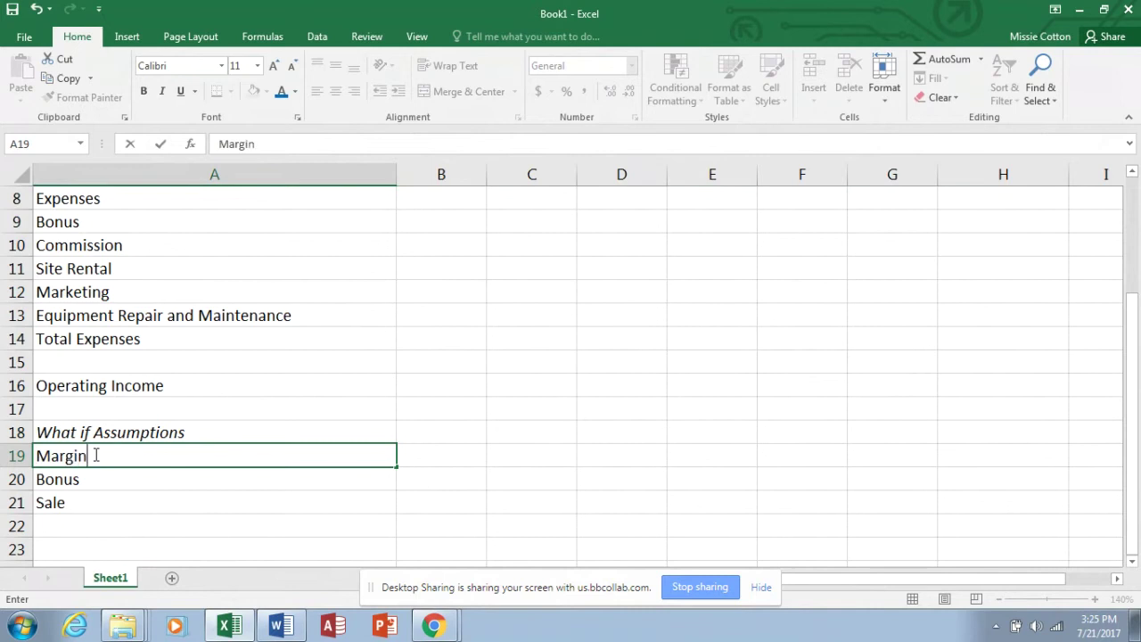
{"action": "left_click", "coordinate": [72, 506]}
{"action": "double_click", "coordinate": [72, 508]}
{"action": "type", "text": "s"}
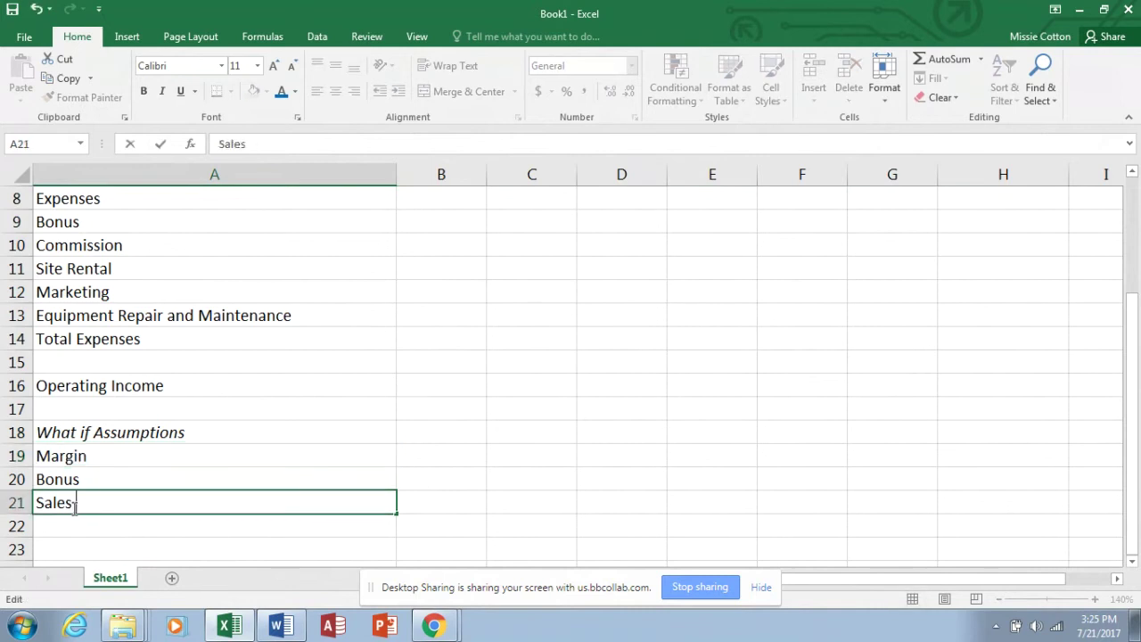
{"action": "type", "text": " Revenue fo"}
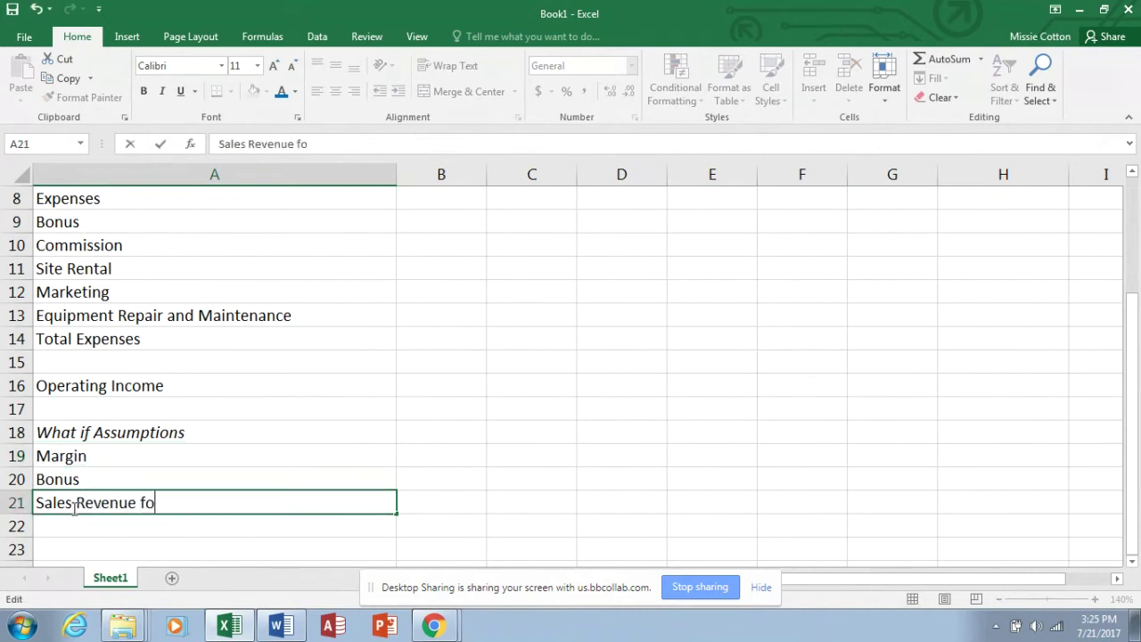
{"action": "type", "text": "r Bonus"}
{"action": "key", "text": "Return"}
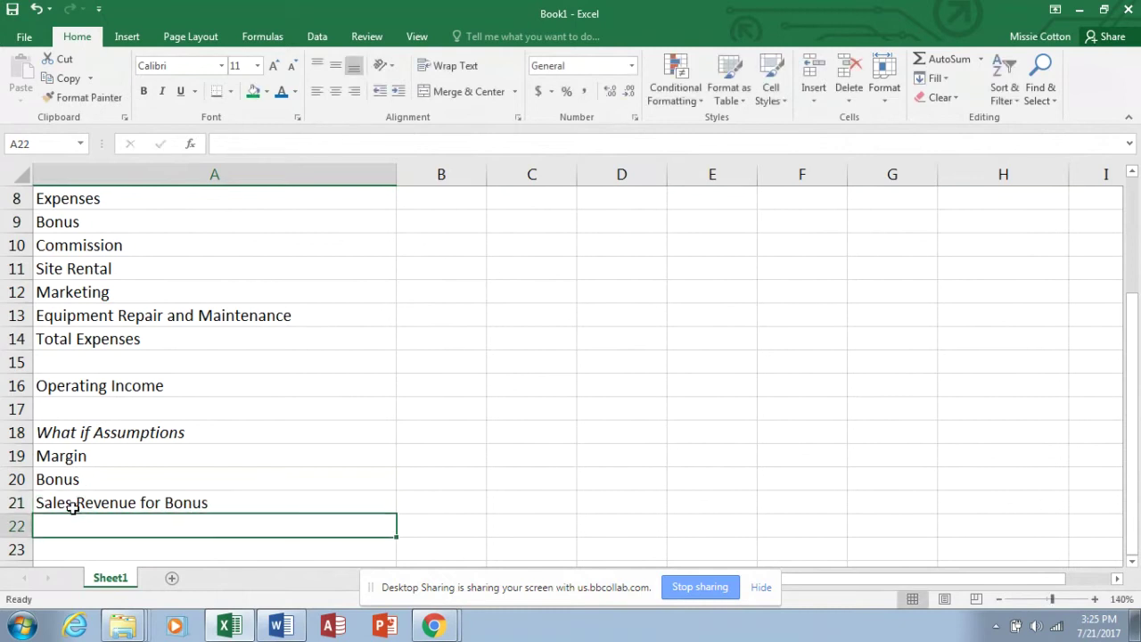
Step: Add Commission, Site Rental, Marketing and Equipment Repair and Maintenance in A22:A25
{"action": "type", "text": "Commi"}
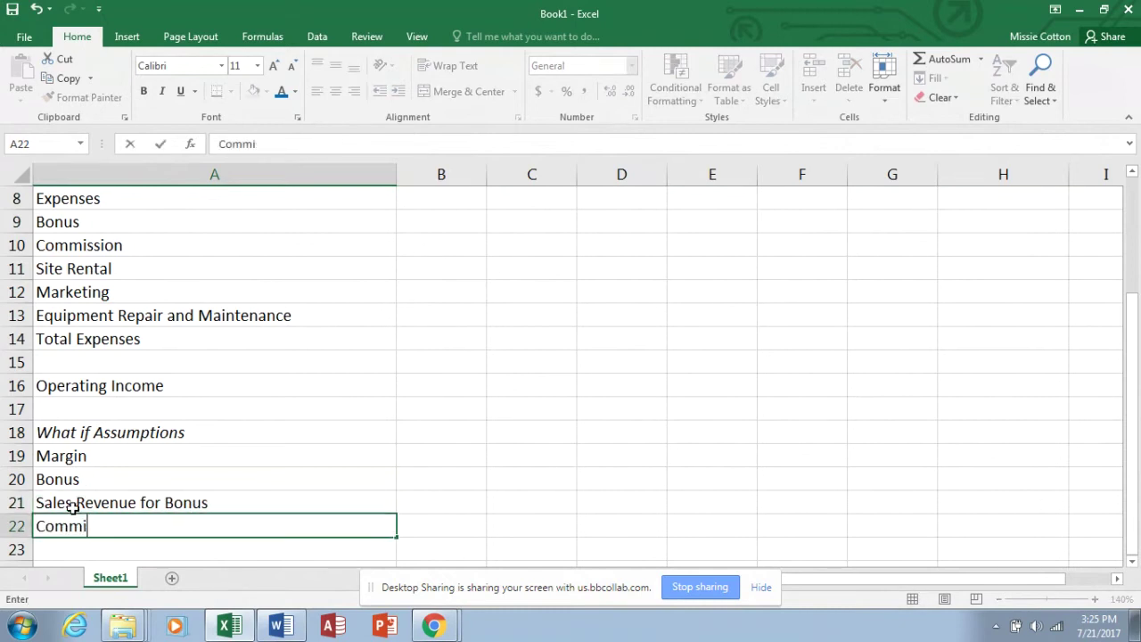
{"action": "type", "text": "ssion"}
{"action": "key", "text": "Return"}
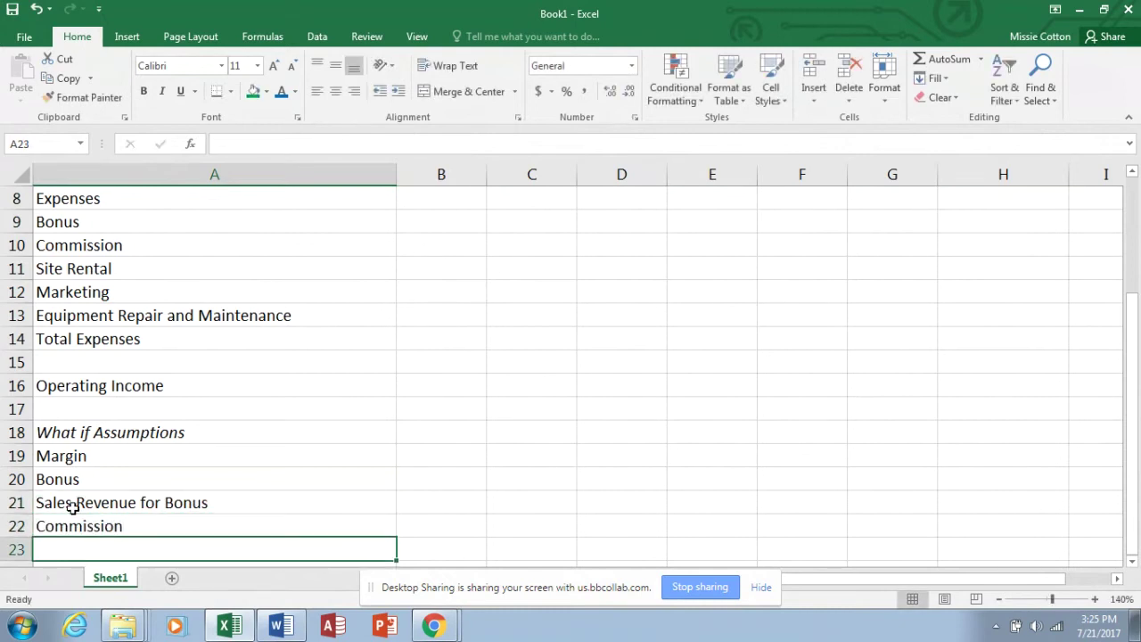
{"action": "type", "text": "Site Ent"}
{"action": "key", "text": "BackSpace"}
{"action": "key", "text": "BackSpace"}
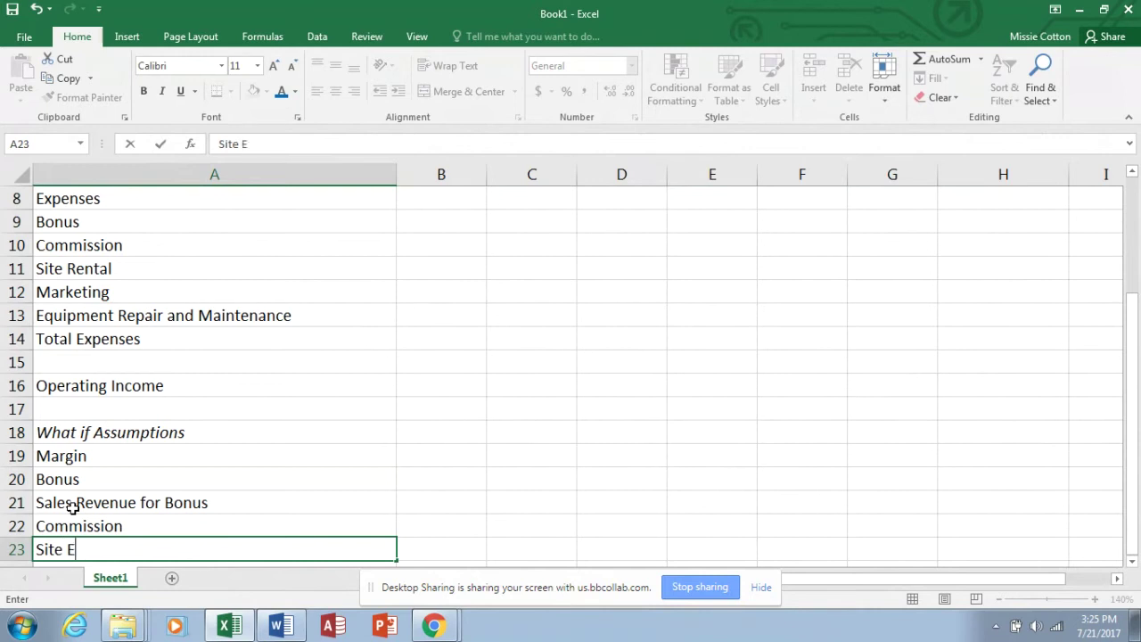
{"action": "key", "text": "BackSpace"}
{"action": "type", "text": "Rental"}
{"action": "key", "text": "Return"}
{"action": "type", "text": "Market"}
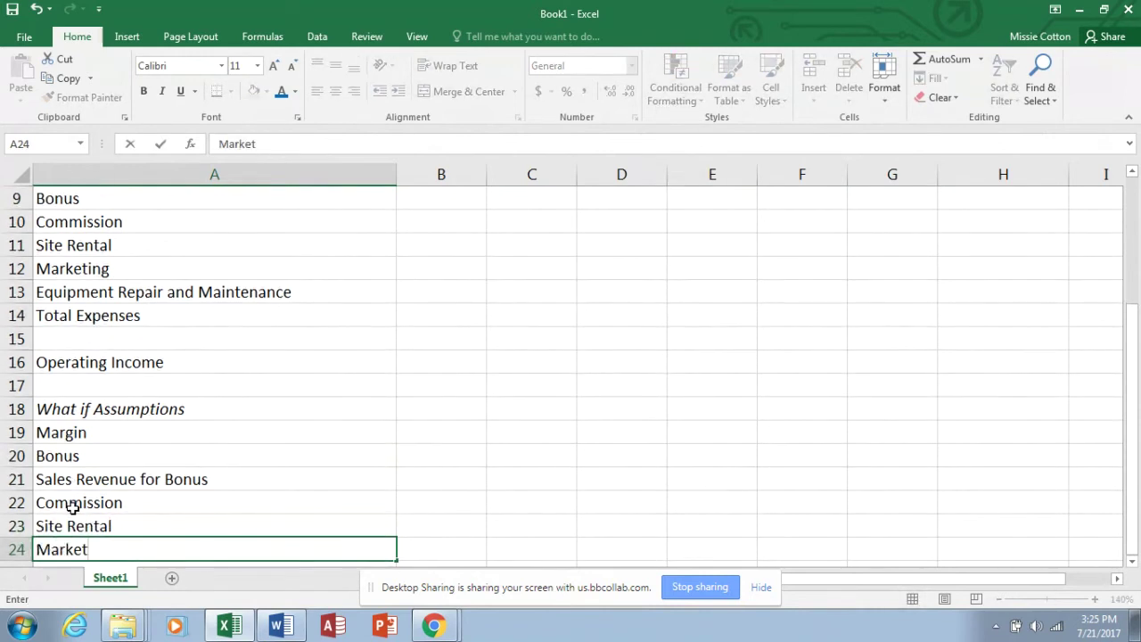
{"action": "type", "text": "ing"}
{"action": "key", "text": "Return"}
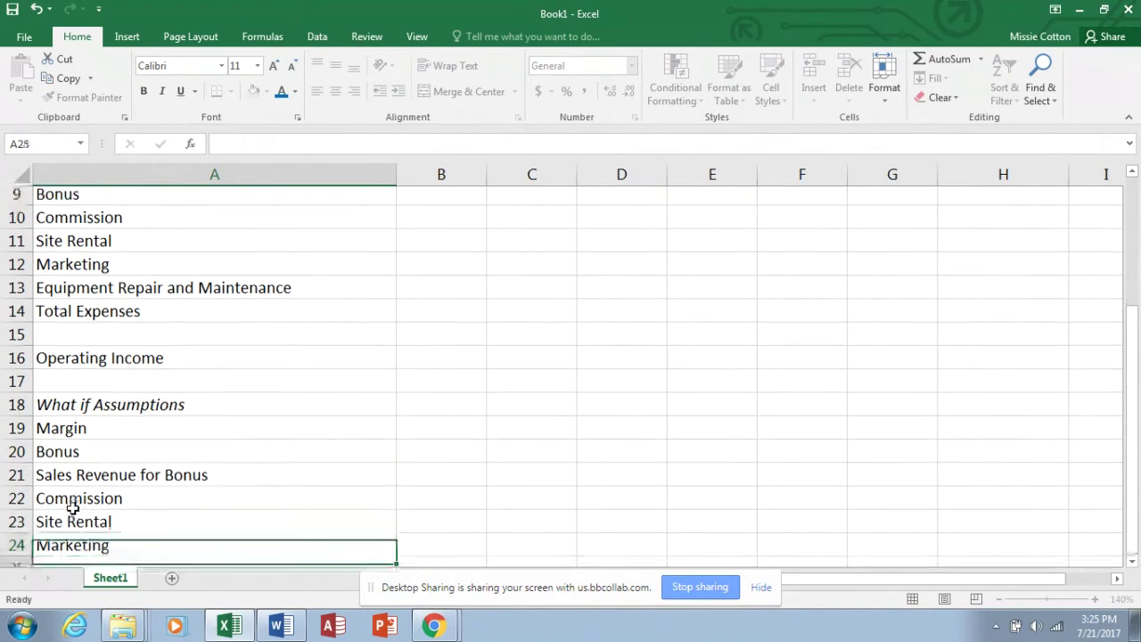
{"action": "type", "text": "Equipme"}
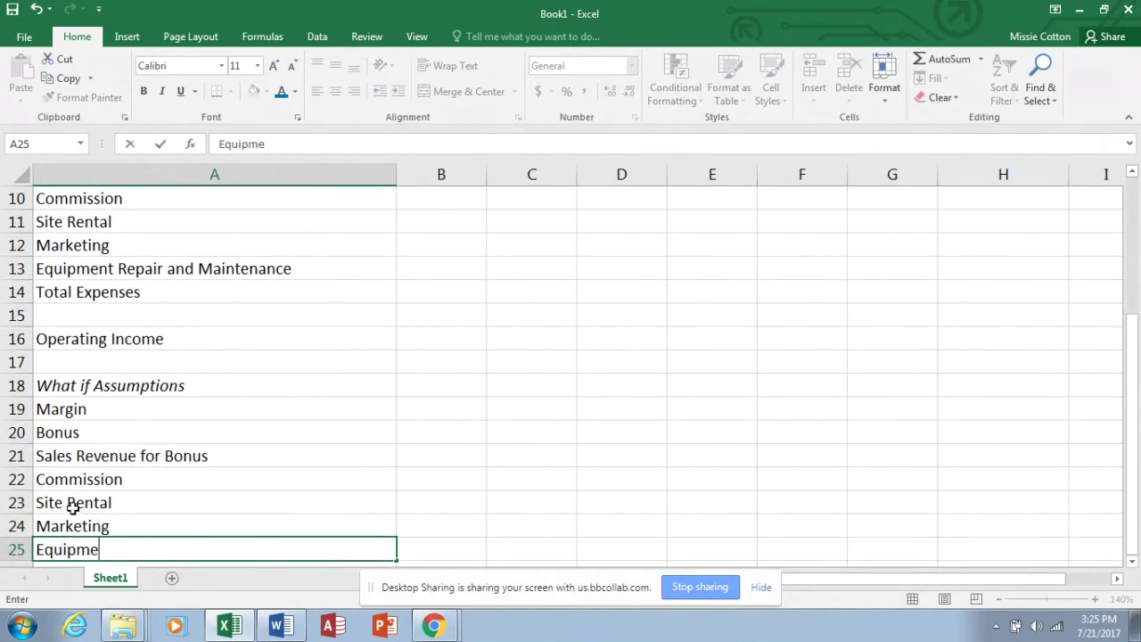
{"action": "type", "text": "nt Repair"}
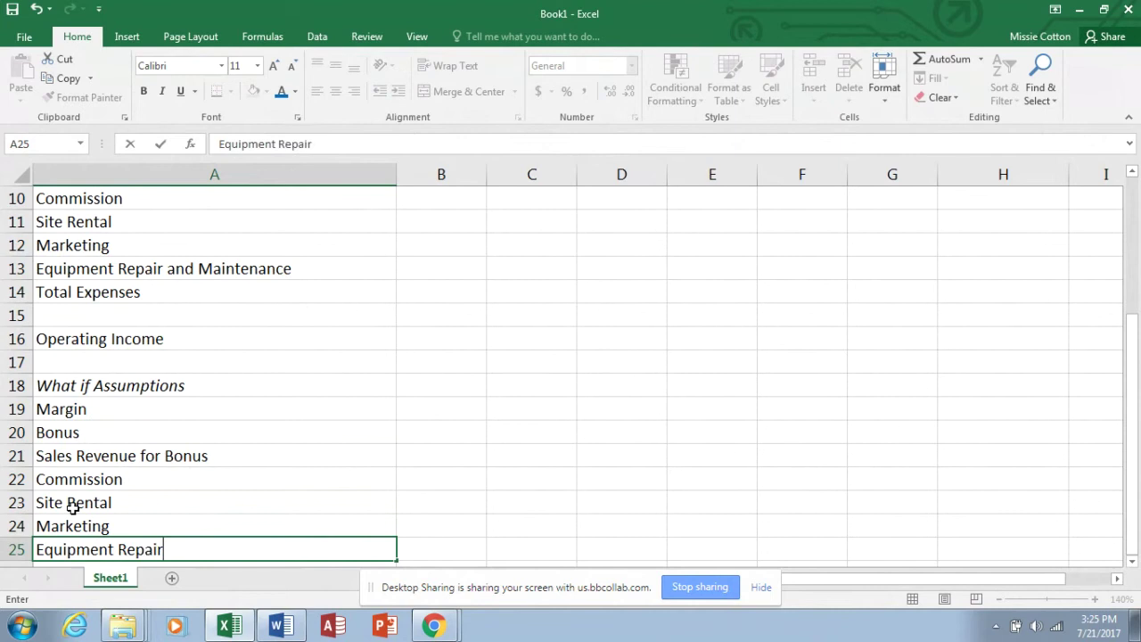
{"action": "type", "text": " and Maint"}
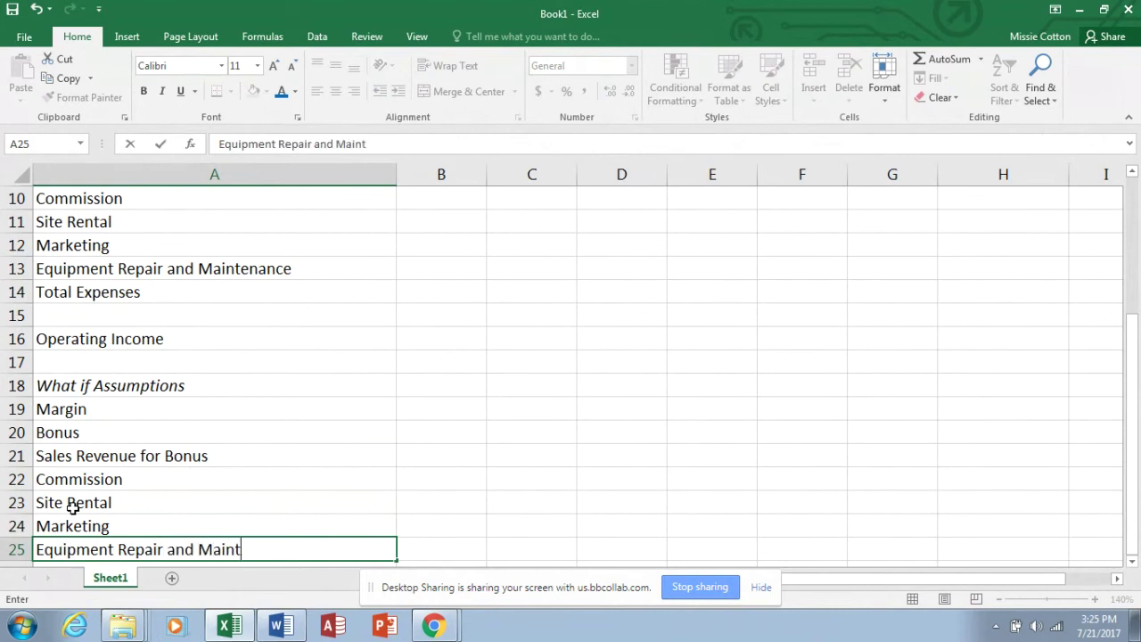
{"action": "type", "text": "ene"}
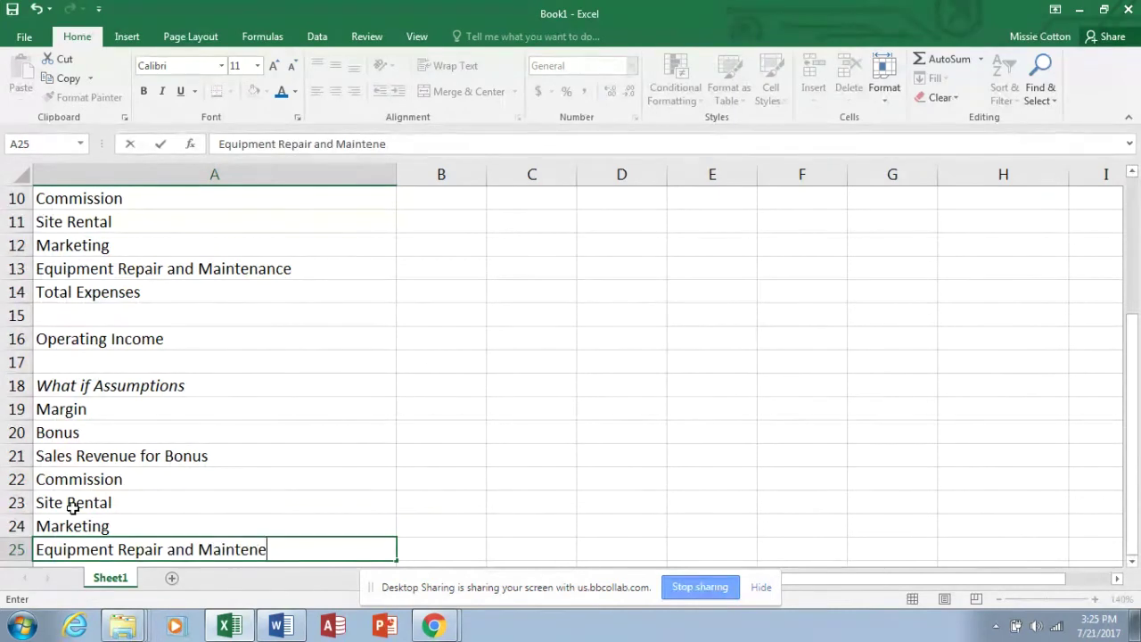
{"action": "key", "text": "BackSpace"}
{"action": "type", "text": "ance"}
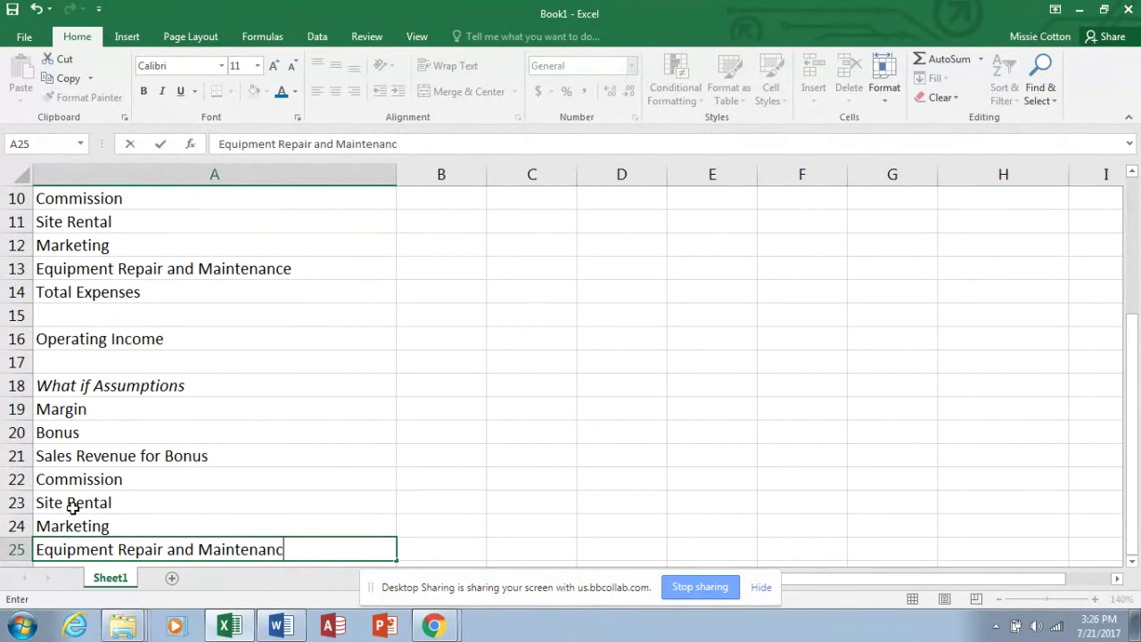
Step: Format B19 as a percentage with extra decimals and enter a 78.75% margin
{"action": "left_click", "coordinate": [427, 413]}
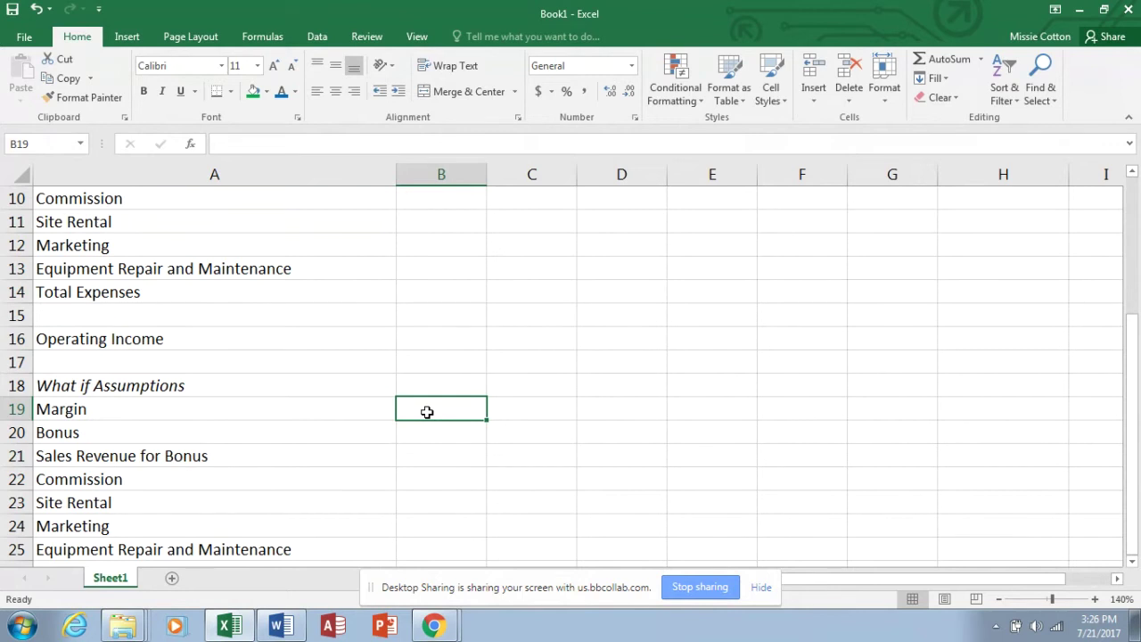
{"action": "left_click", "coordinate": [567, 92]}
{"action": "left_click", "coordinate": [611, 94]}
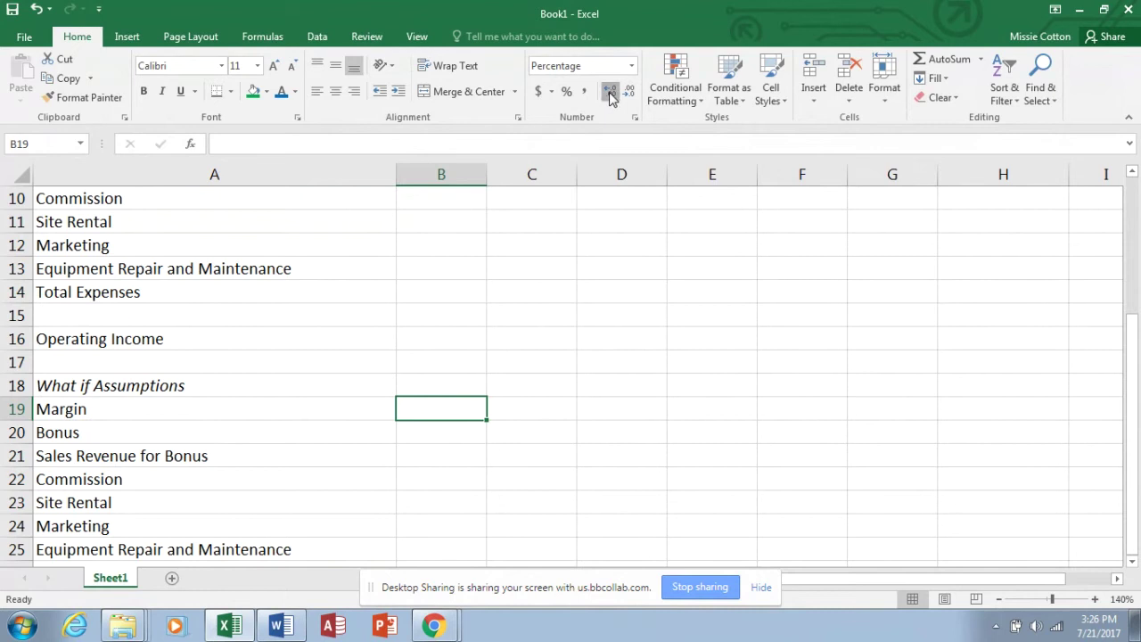
{"action": "type", "text": "78.7"}
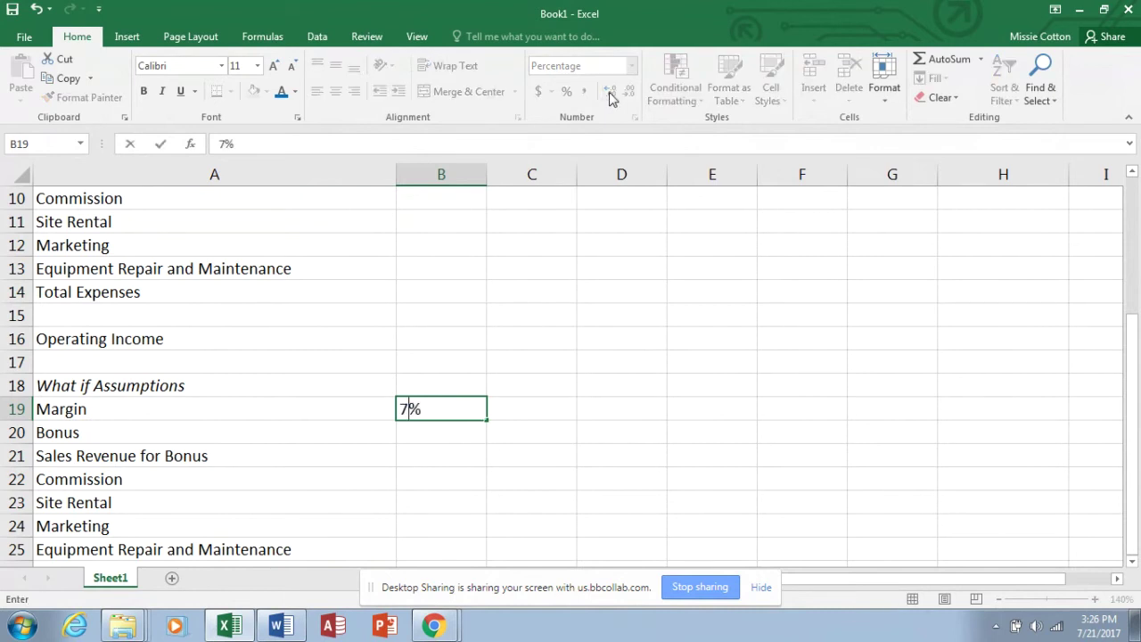
{"action": "type", "text": "5"}
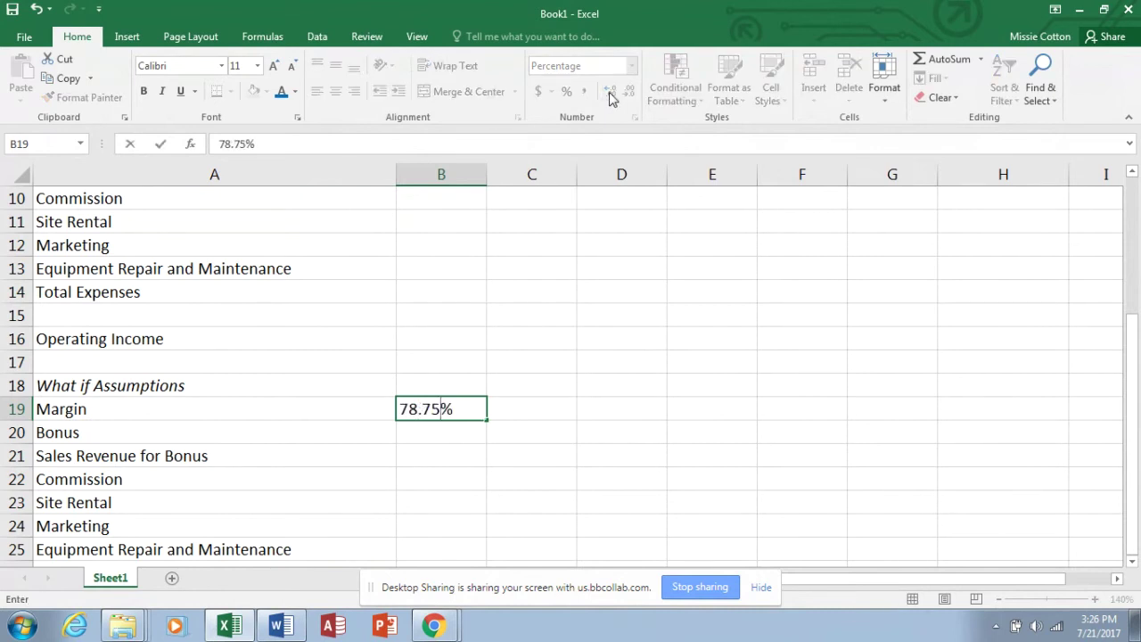
{"action": "key", "text": "Return"}
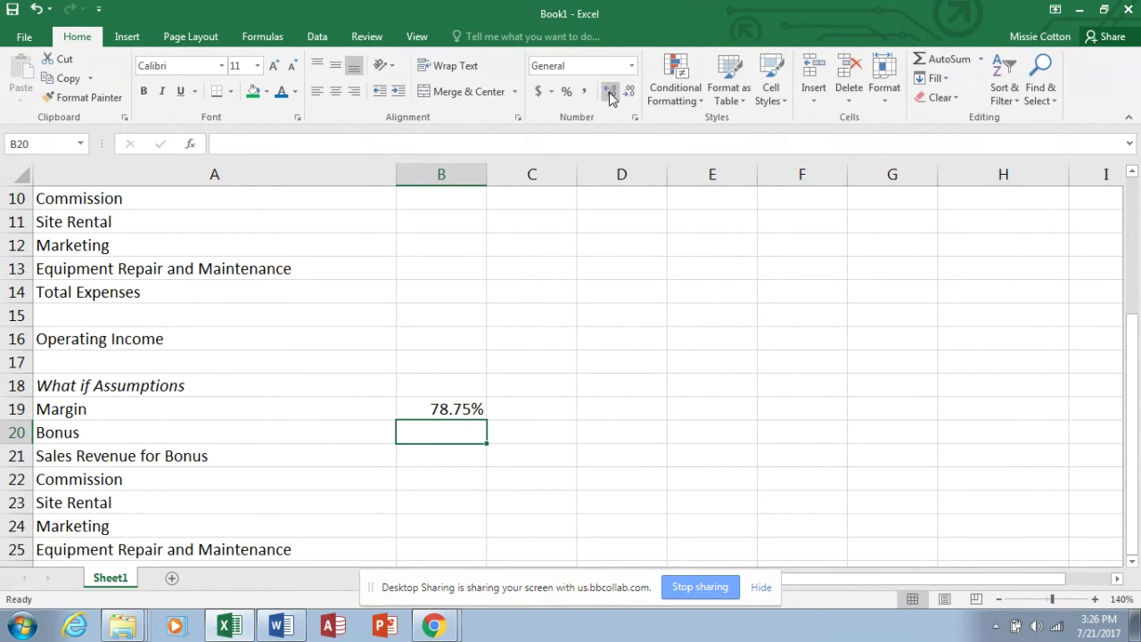
Step: Enter Bonus 3500 and Sales Revenue for Bonus 65000, then select B20:B21
{"action": "type", "text": "3500"}
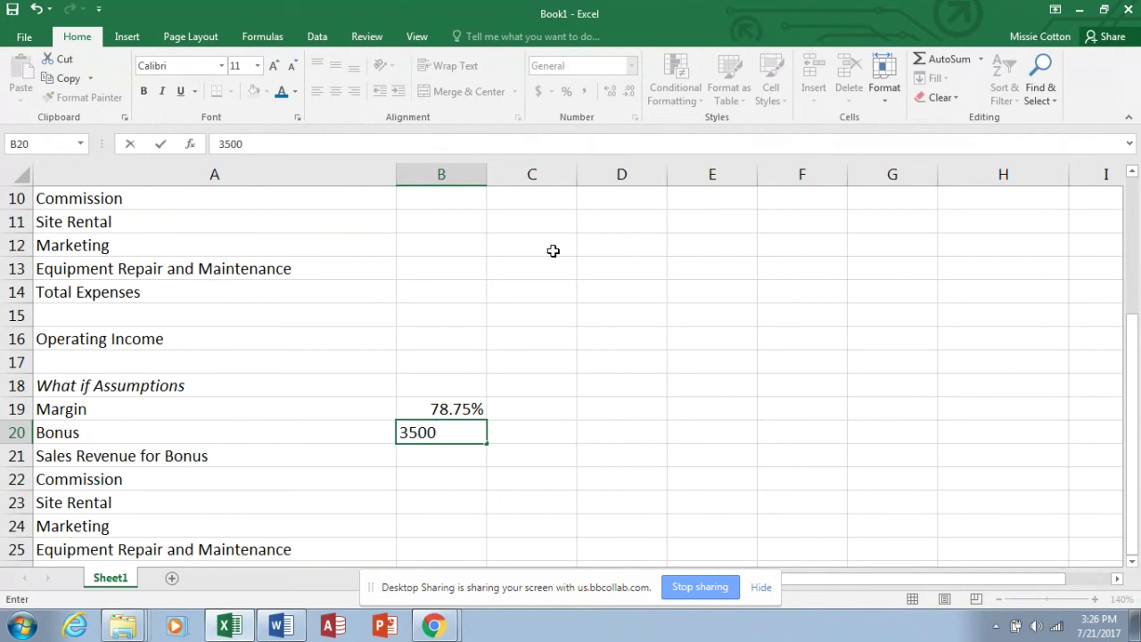
{"action": "key", "text": "Return"}
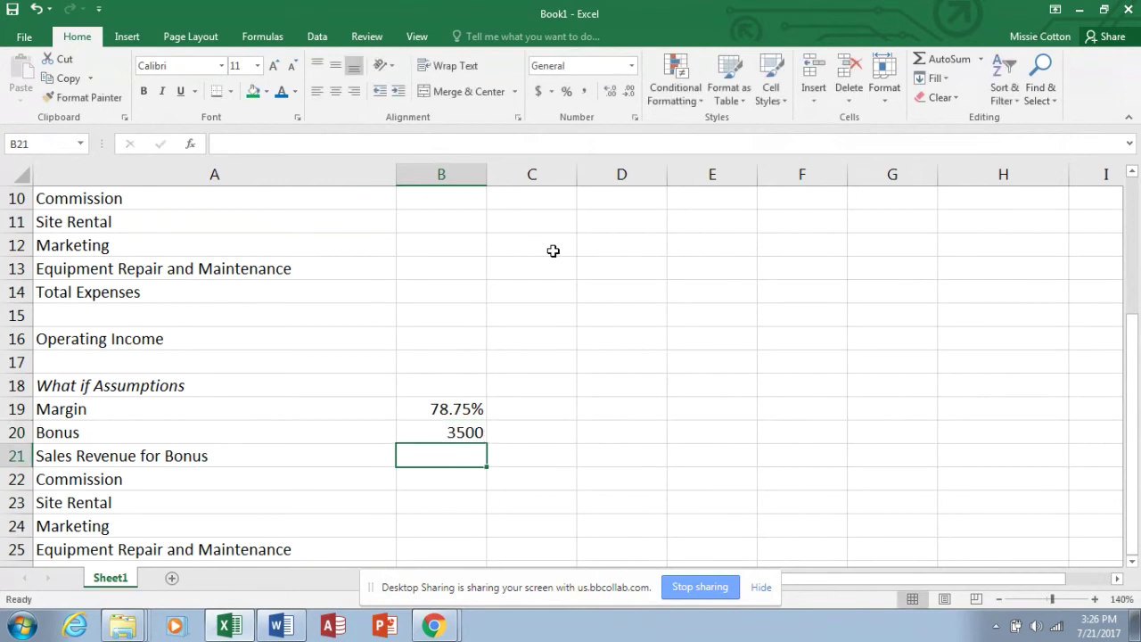
{"action": "type", "text": "65"}
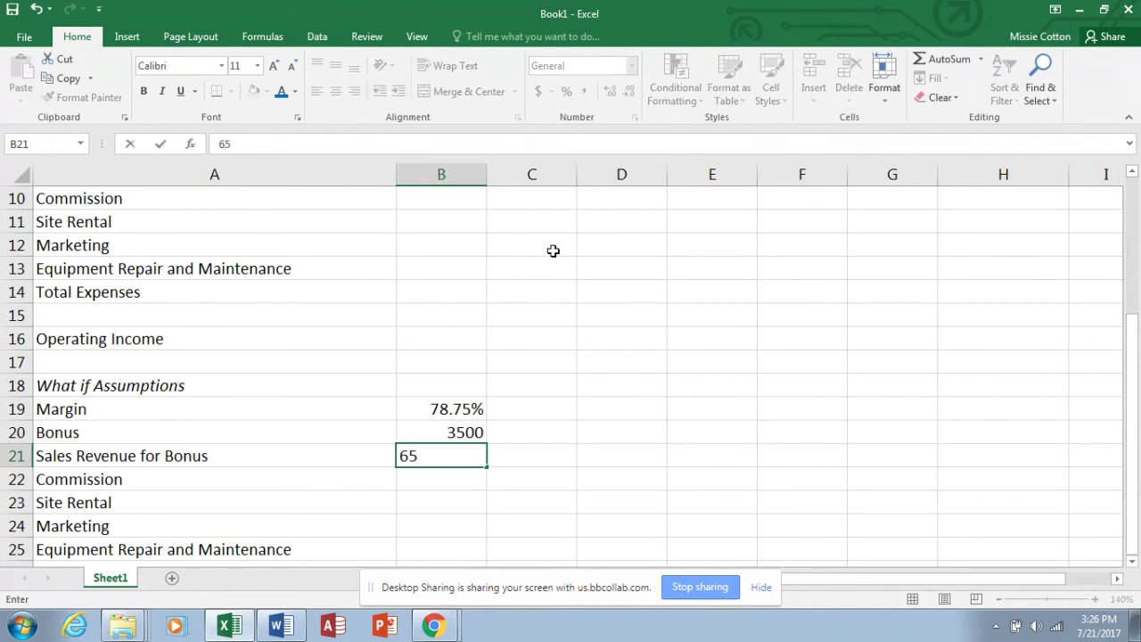
{"action": "type", "text": "000"}
{"action": "key", "text": "Return"}
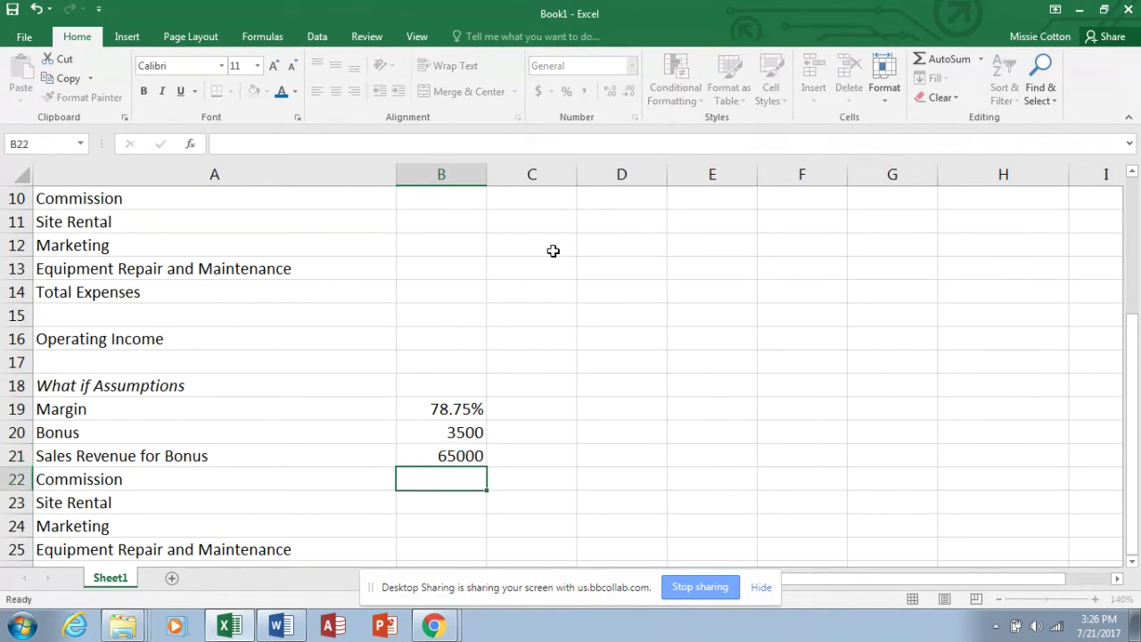
{"action": "left_click_drag", "start_coordinate": [465, 433], "coordinate": [467, 456]}
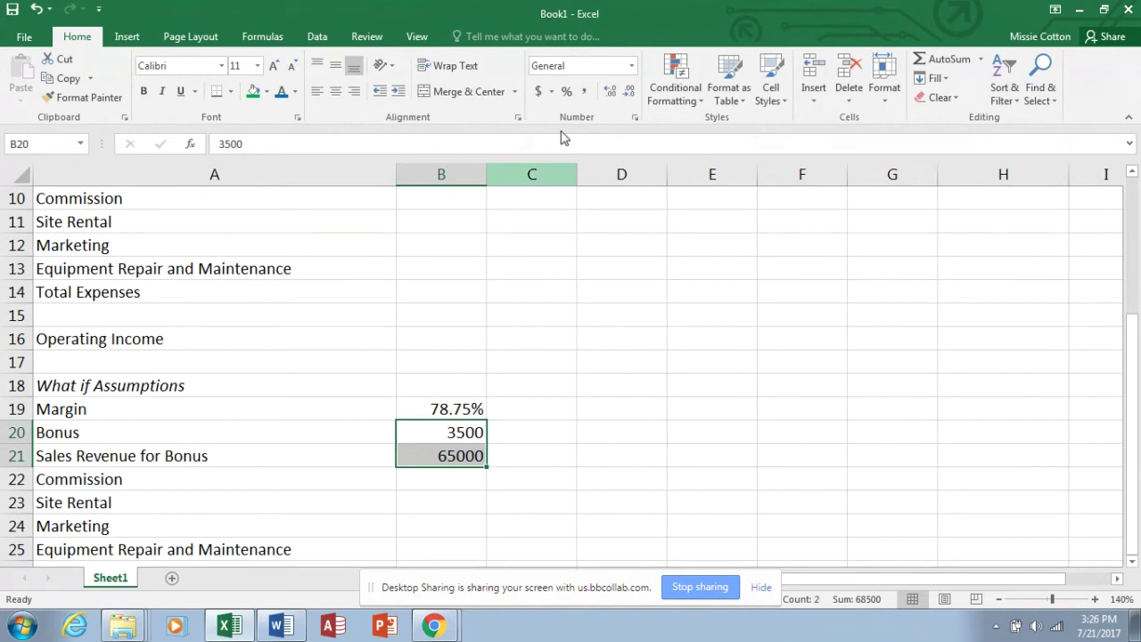
{"action": "left_click", "coordinate": [631, 66]}
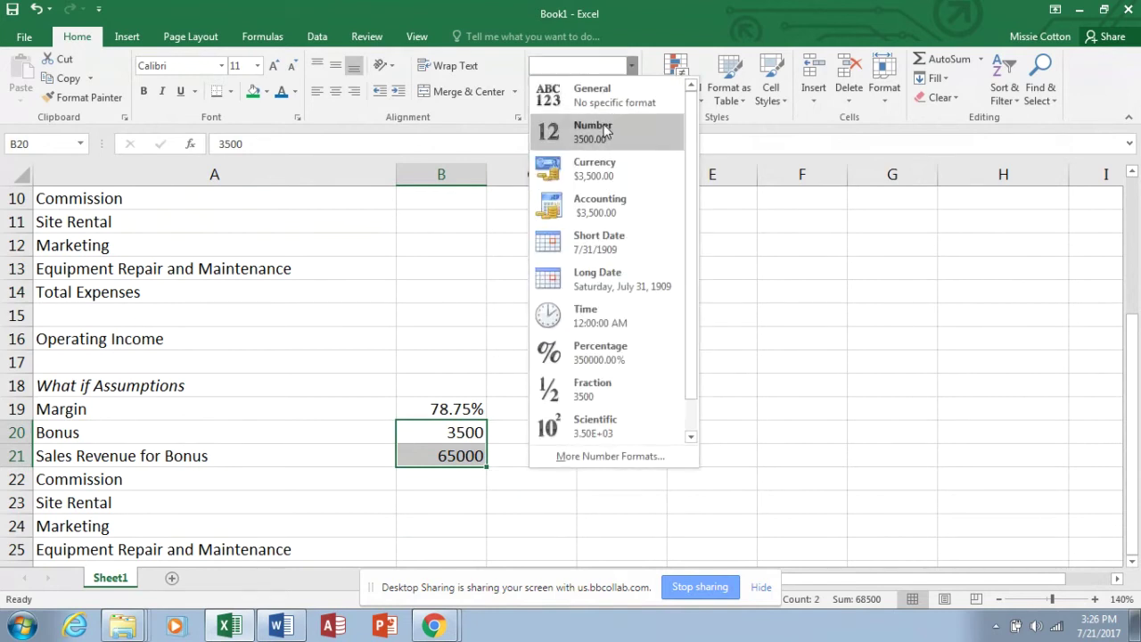
{"action": "left_click", "coordinate": [580, 169]}
{"action": "left_click", "coordinate": [464, 483]}
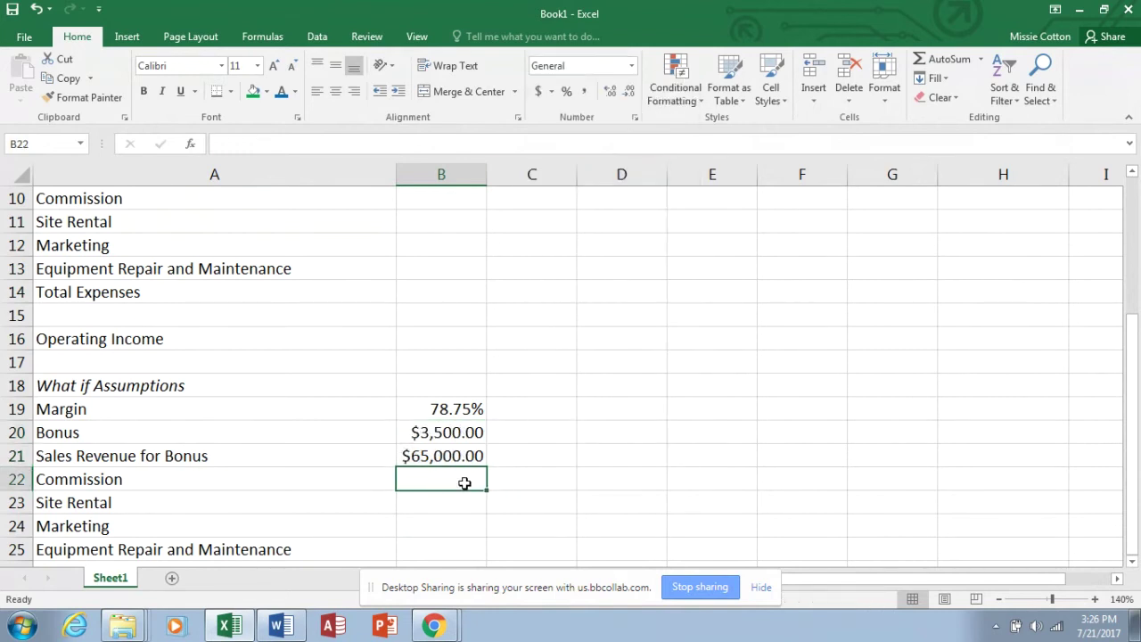
{"action": "left_click_drag", "start_coordinate": [464, 483], "coordinate": [461, 533]}
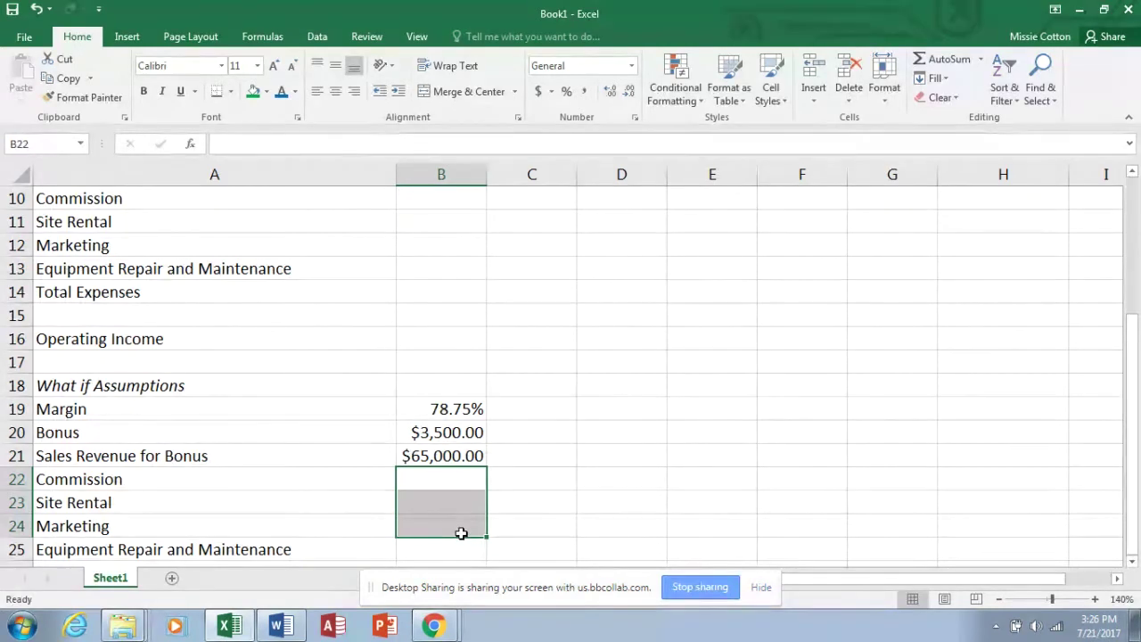
{"action": "left_click_drag", "start_coordinate": [460, 471], "coordinate": [455, 545]}
{"action": "left_click", "coordinate": [568, 92]}
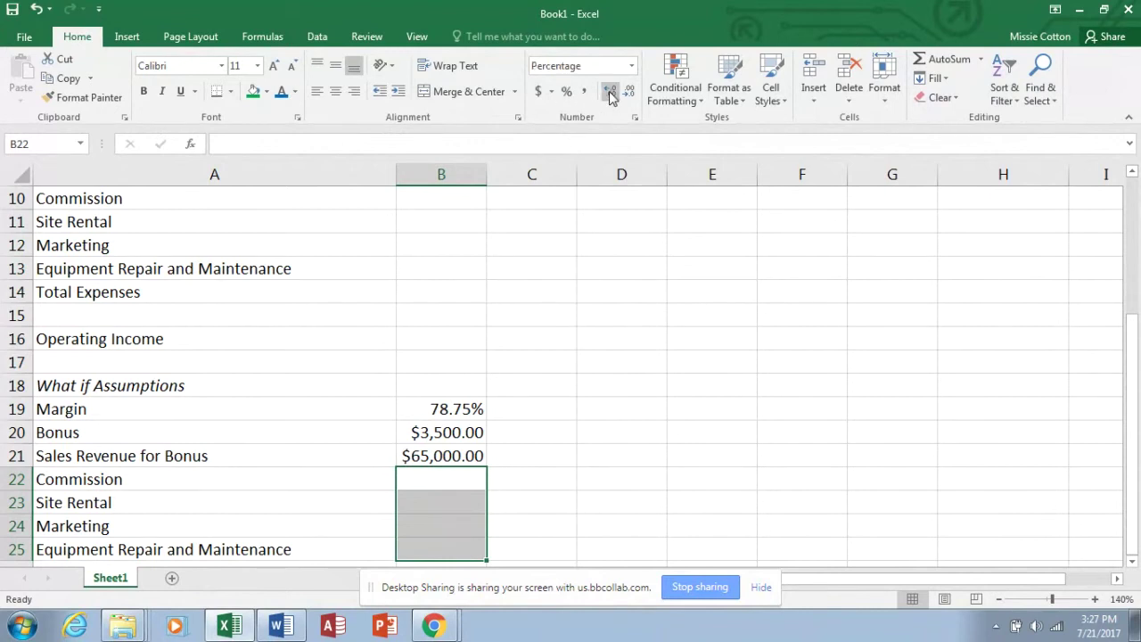
{"action": "left_click", "coordinate": [416, 483]}
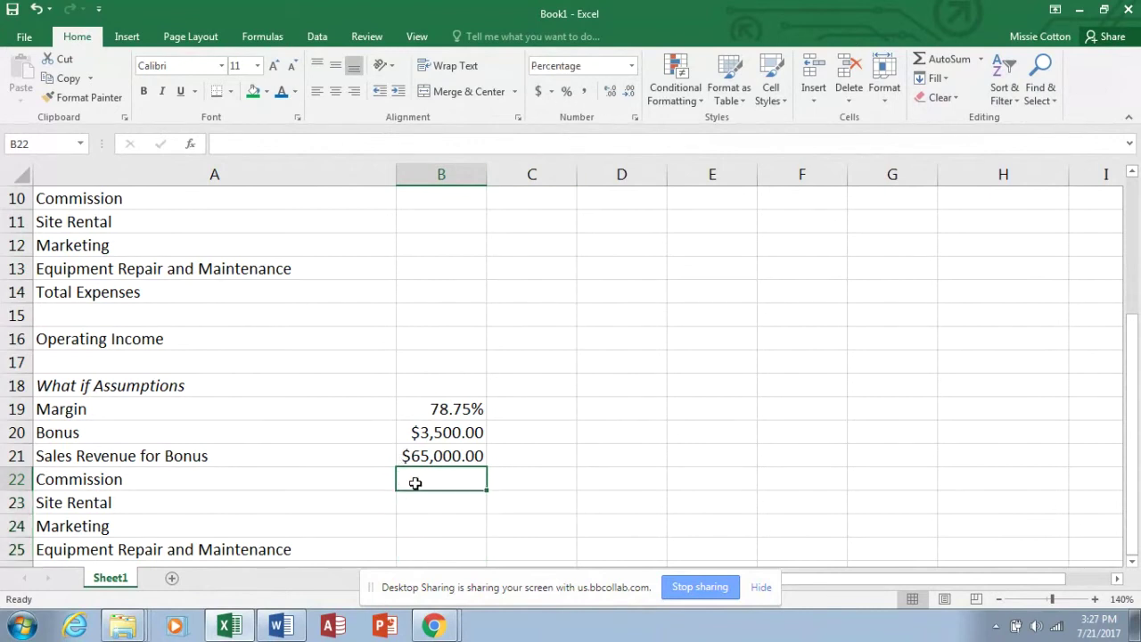
{"action": "type", "text": "2"}
{"action": "type", "text": ",00"}
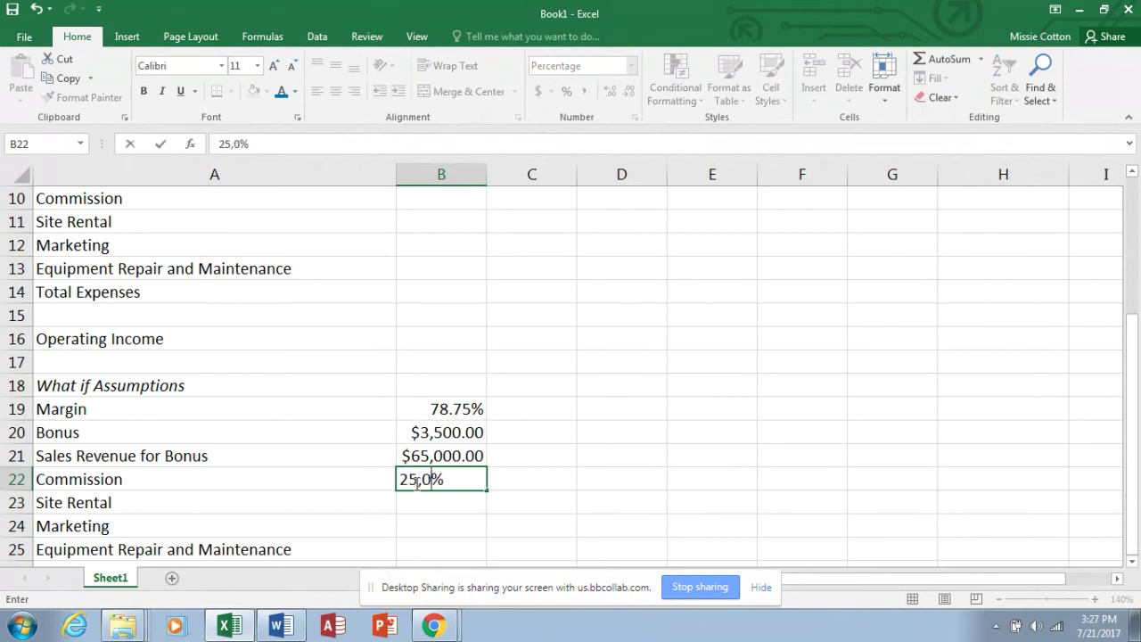
{"action": "key", "text": "Return"}
{"action": "double_click", "coordinate": [438, 478]}
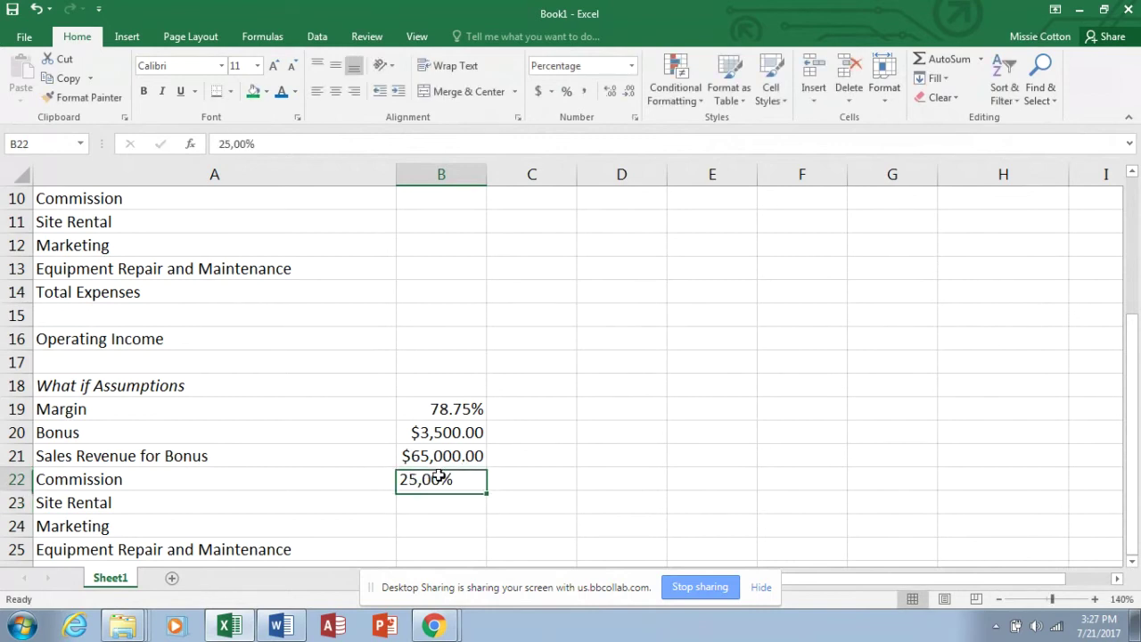
{"action": "left_click", "coordinate": [418, 478]}
{"action": "key", "text": "BackSpace"}
{"action": "type", "text": "0"}
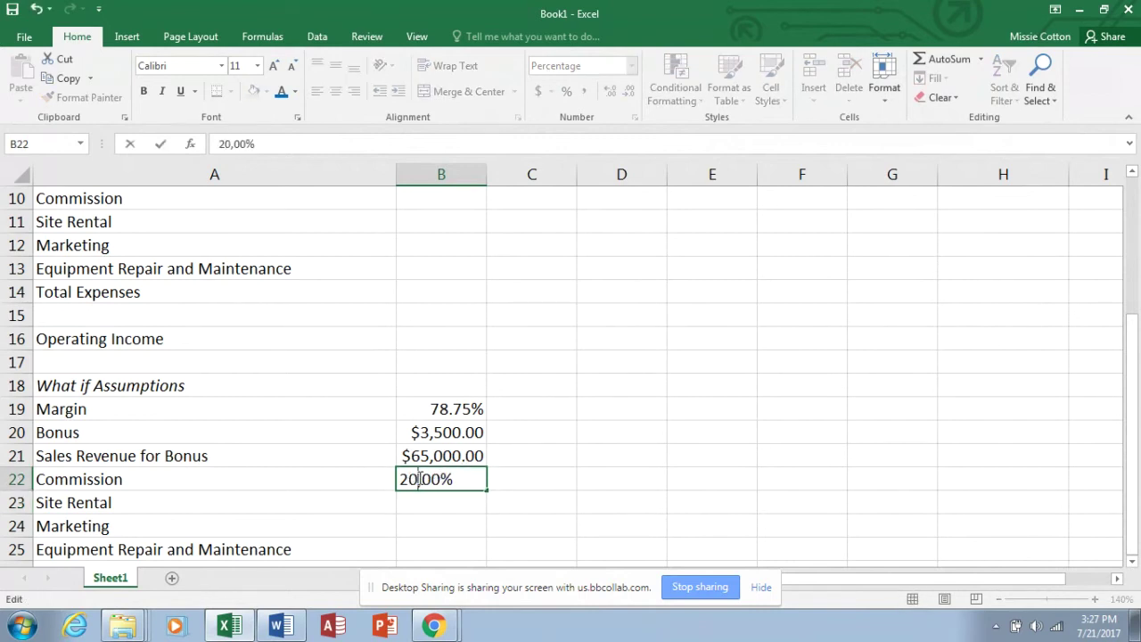
{"action": "key", "text": "Delete"}
{"action": "key", "text": "Delete"}
{"action": "type", "text": "5."}
{"action": "left_click", "coordinate": [423, 508]}
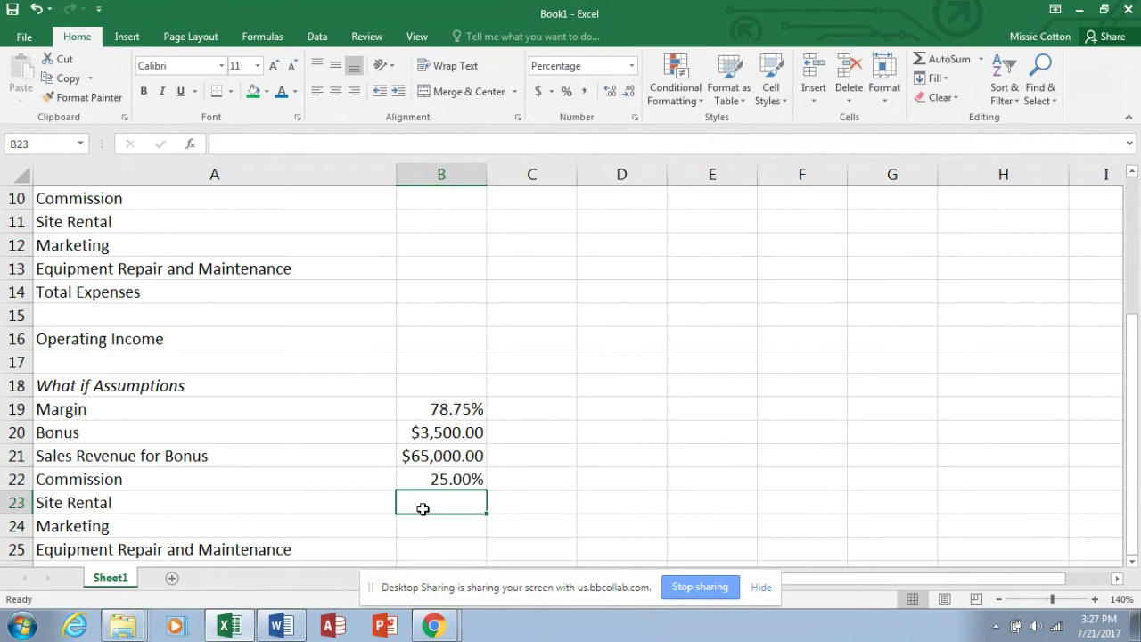
{"action": "type", "text": "10%"}
{"action": "key", "text": "Return"}
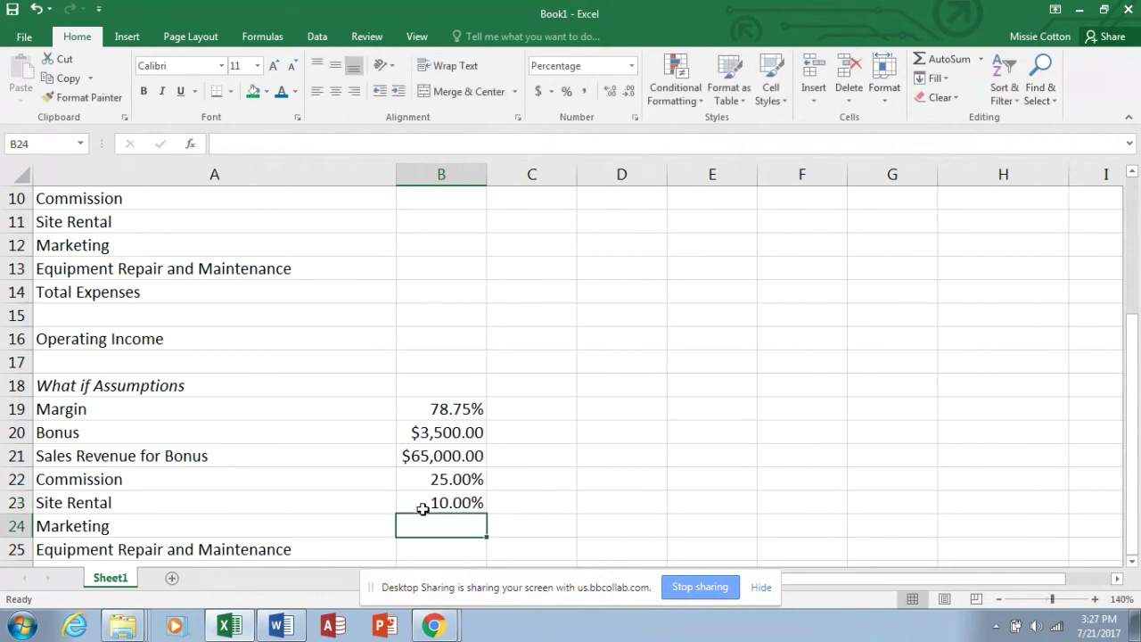
{"action": "type", "text": "5"}
{"action": "key", "text": "Return"}
{"action": "type", "text": "3.5"}
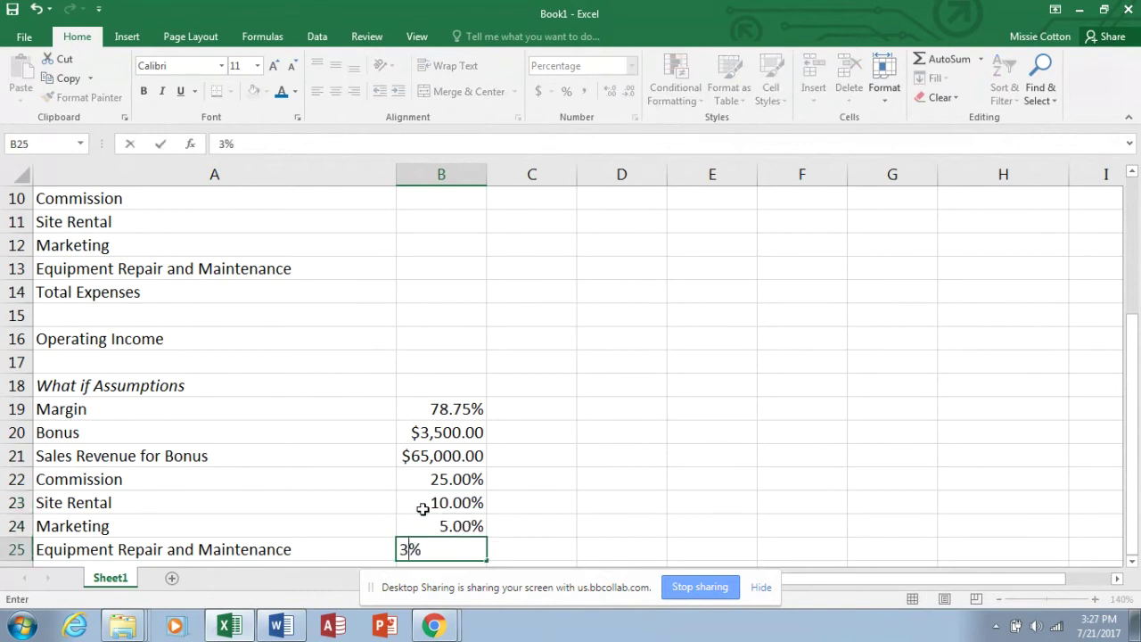
{"action": "key", "text": "Return"}
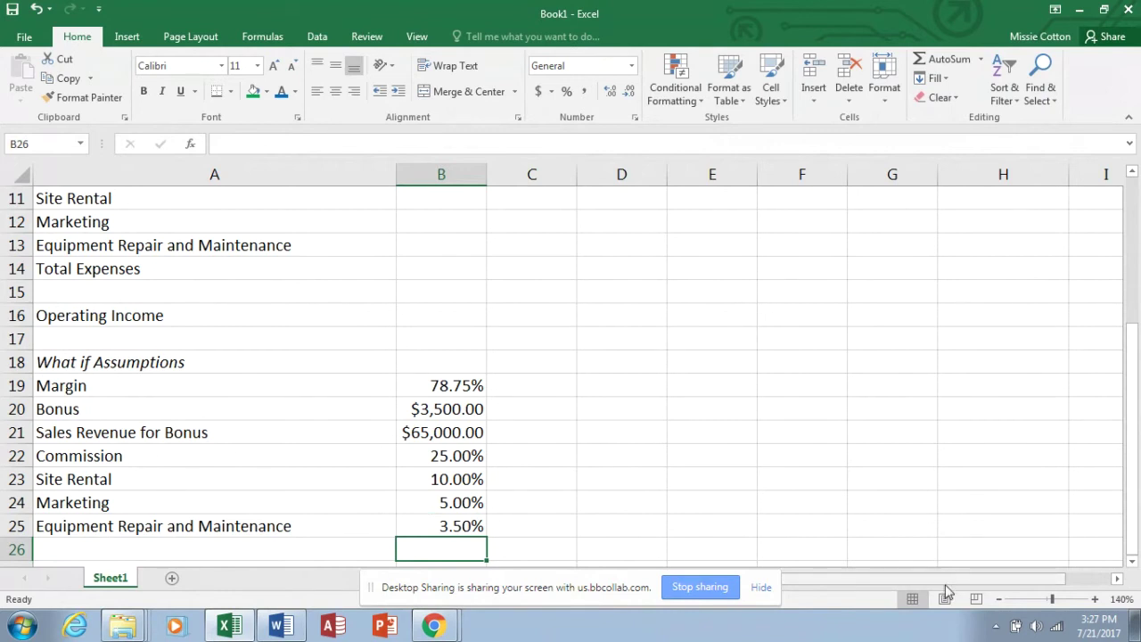
Step: Zoom out to 100% to show the whole worksheet and select cell B5
{"action": "left_click", "coordinate": [1000, 600]}
{"action": "left_click", "coordinate": [1001, 600]}
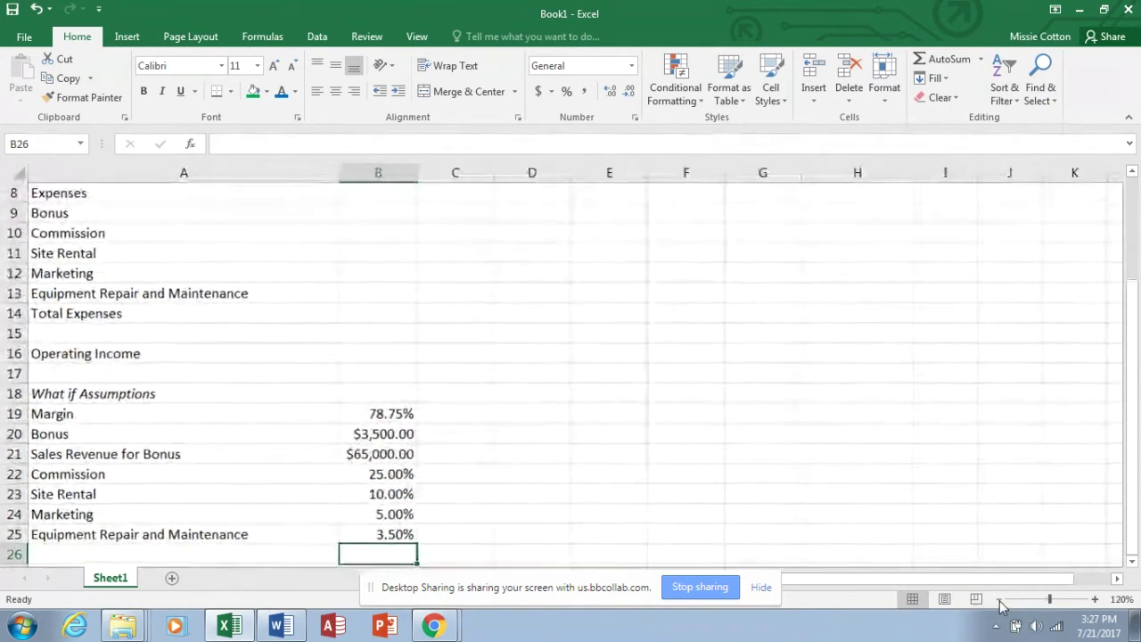
{"action": "left_click", "coordinate": [1000, 600]}
{"action": "left_click", "coordinate": [1000, 600]}
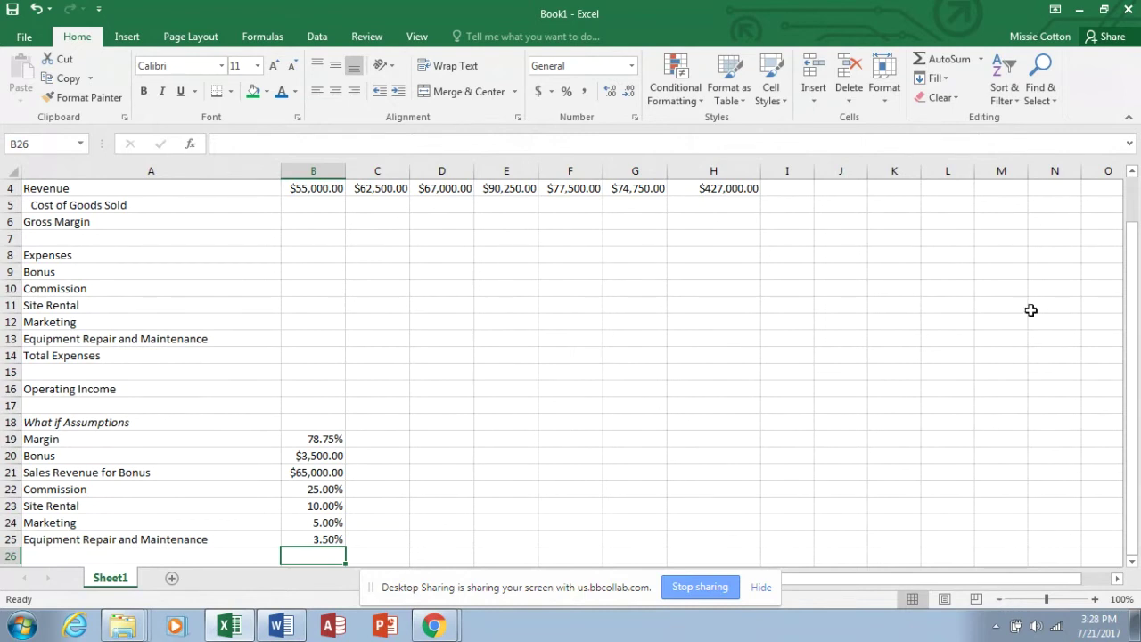
{"action": "left_click", "coordinate": [319, 205]}
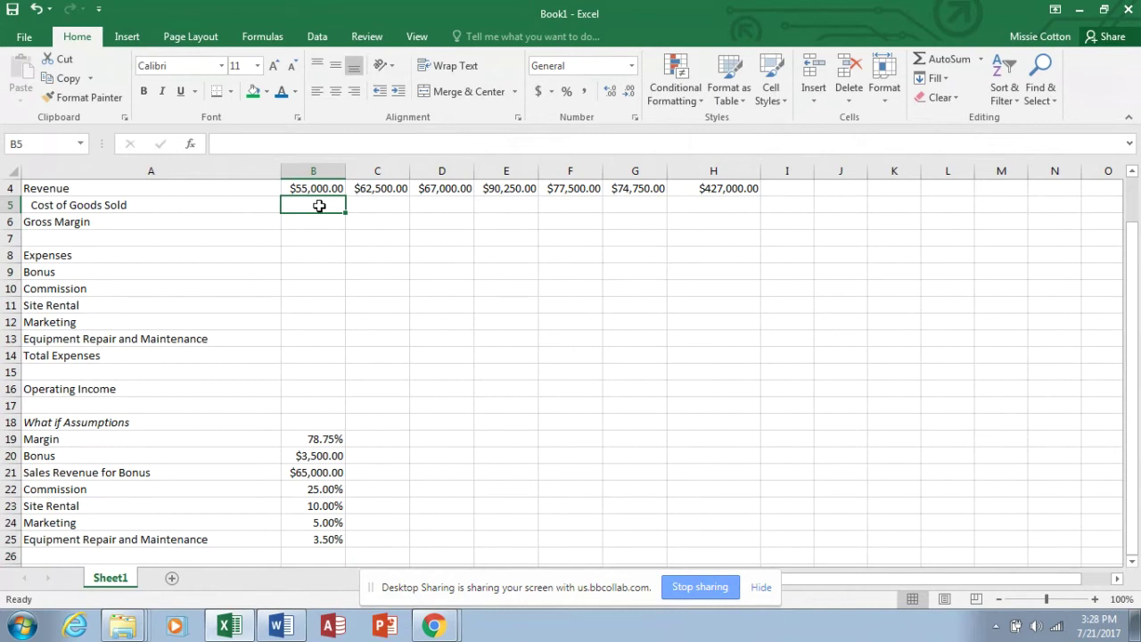
Step: Enter =B4*(1-$B$19) in B5 for Cost of Goods Sold, giving 11687.5
{"action": "type", "text": "="}
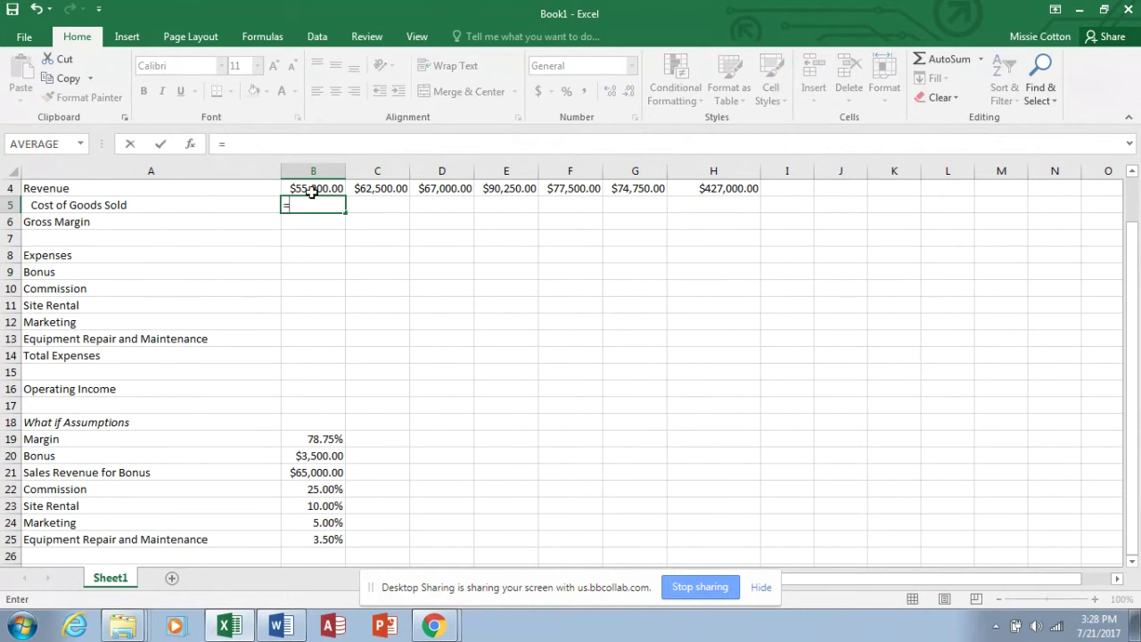
{"action": "left_click", "coordinate": [312, 190]}
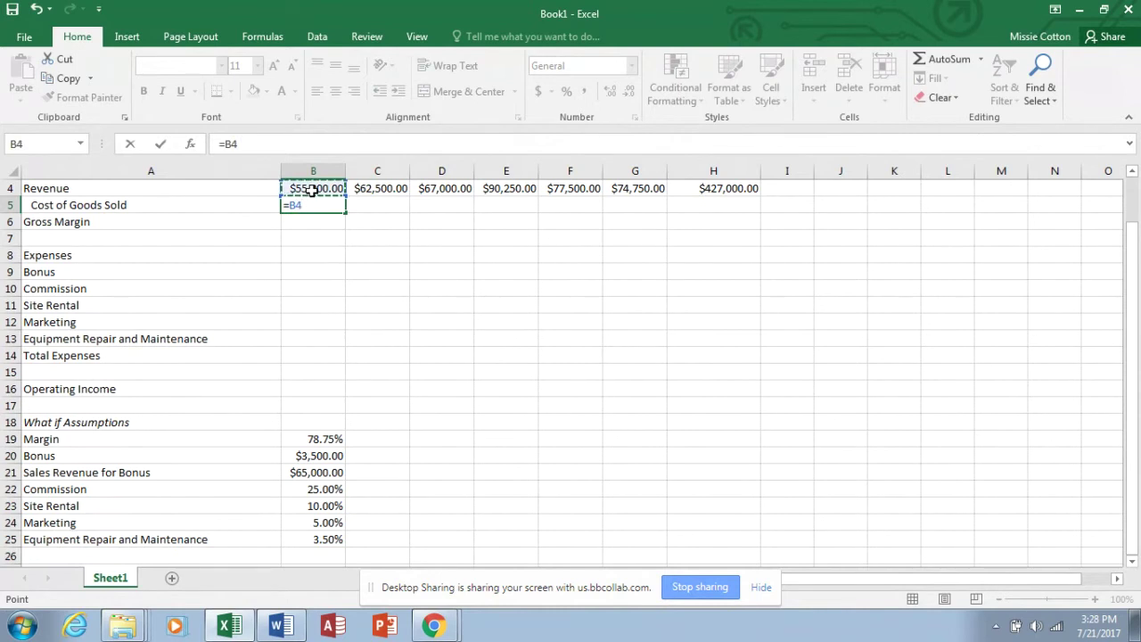
{"action": "type", "text": "*("}
{"action": "type", "text": "1-"}
{"action": "left_click", "coordinate": [331, 437]}
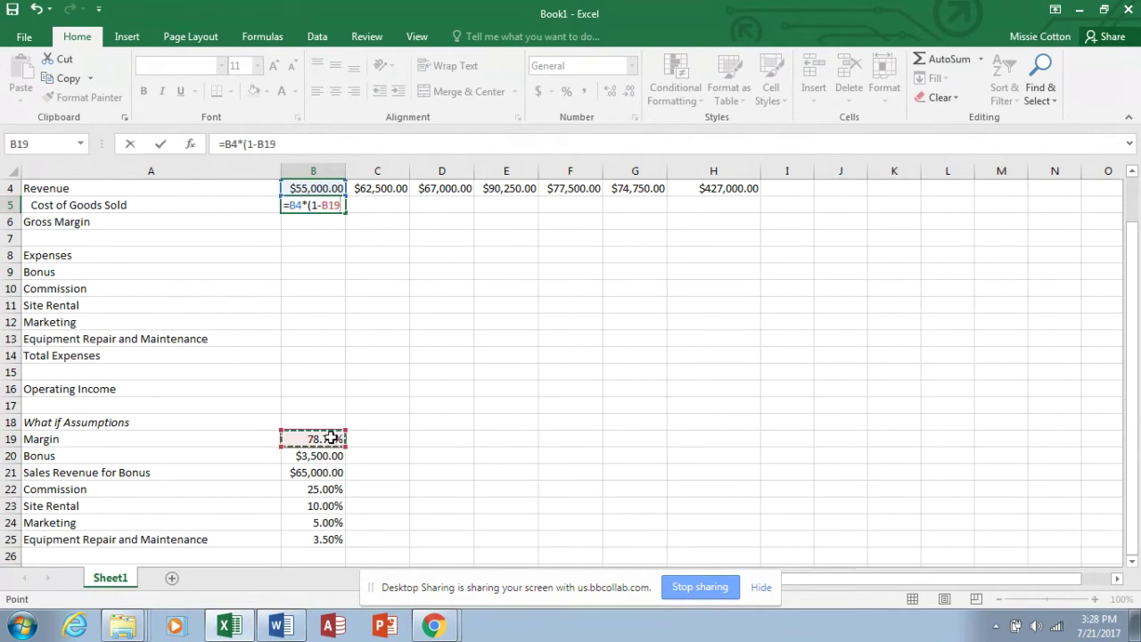
{"action": "type", "text": ")"}
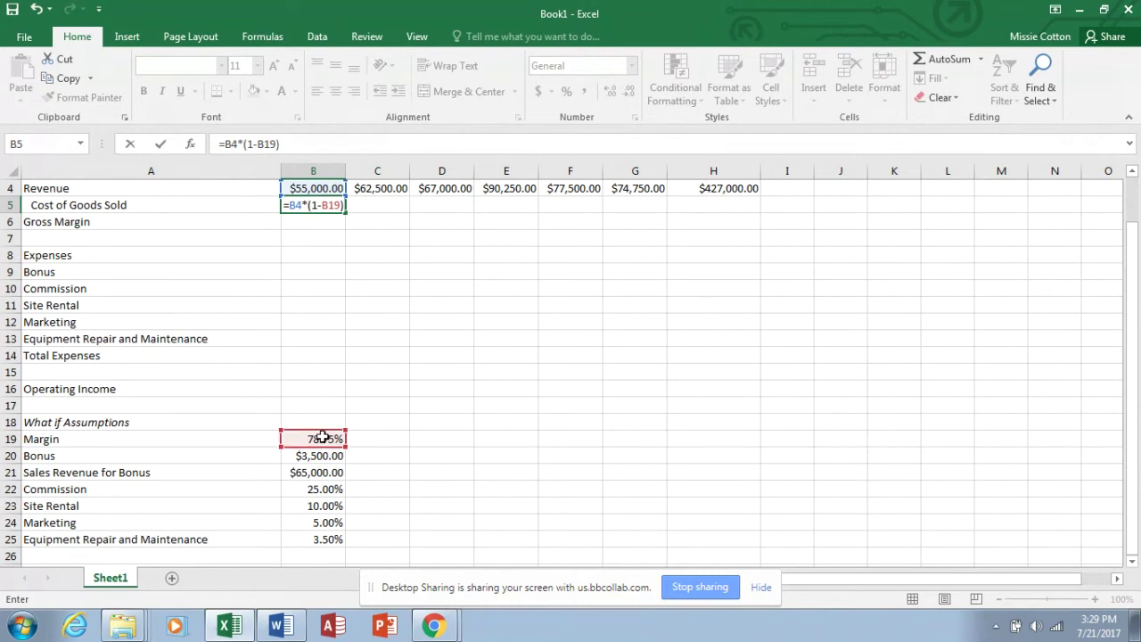
{"action": "left_click", "coordinate": [331, 206]}
{"action": "key", "text": "F4"}
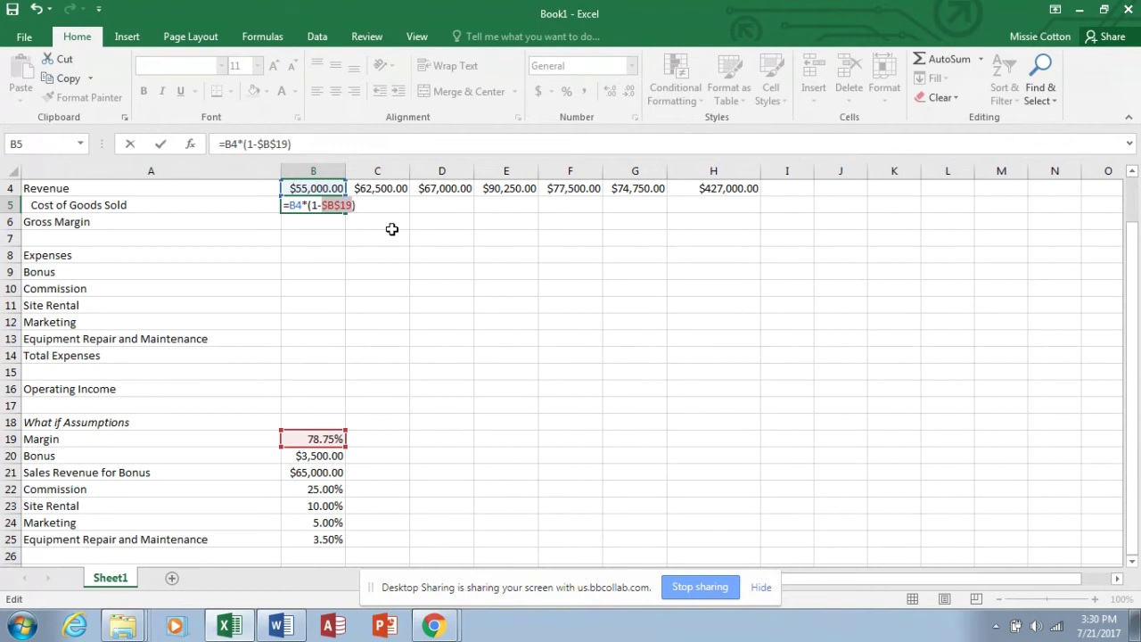
{"action": "key", "text": "Return"}
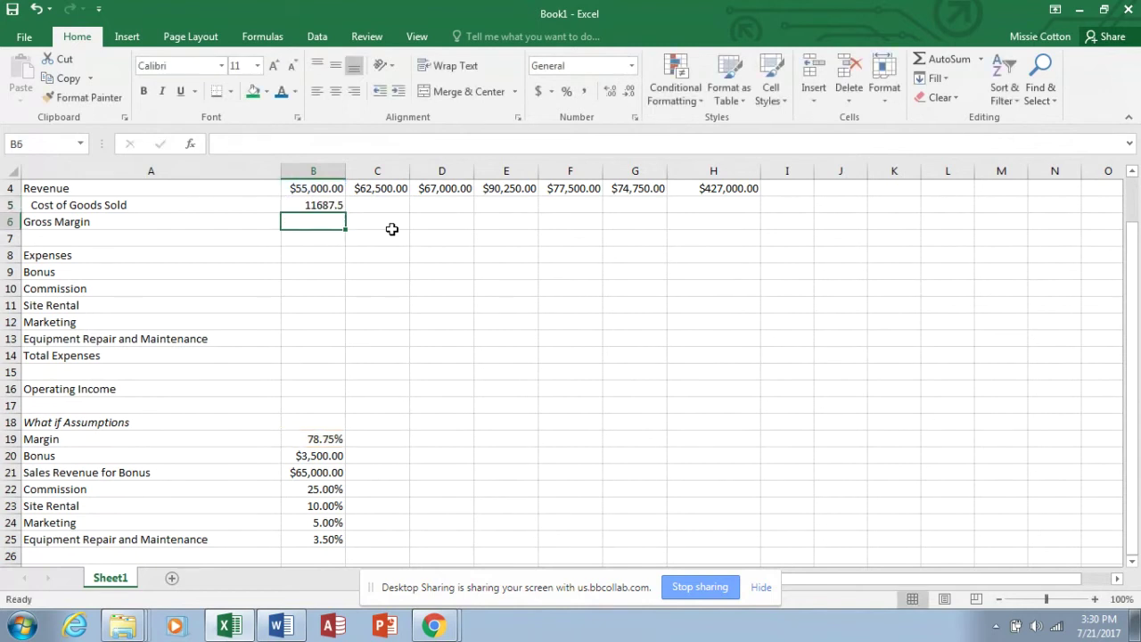
Step: Fill the Cost of Goods Sold formula from B5 across to H5, undoing a stray fill into B6
{"action": "left_click", "coordinate": [338, 205]}
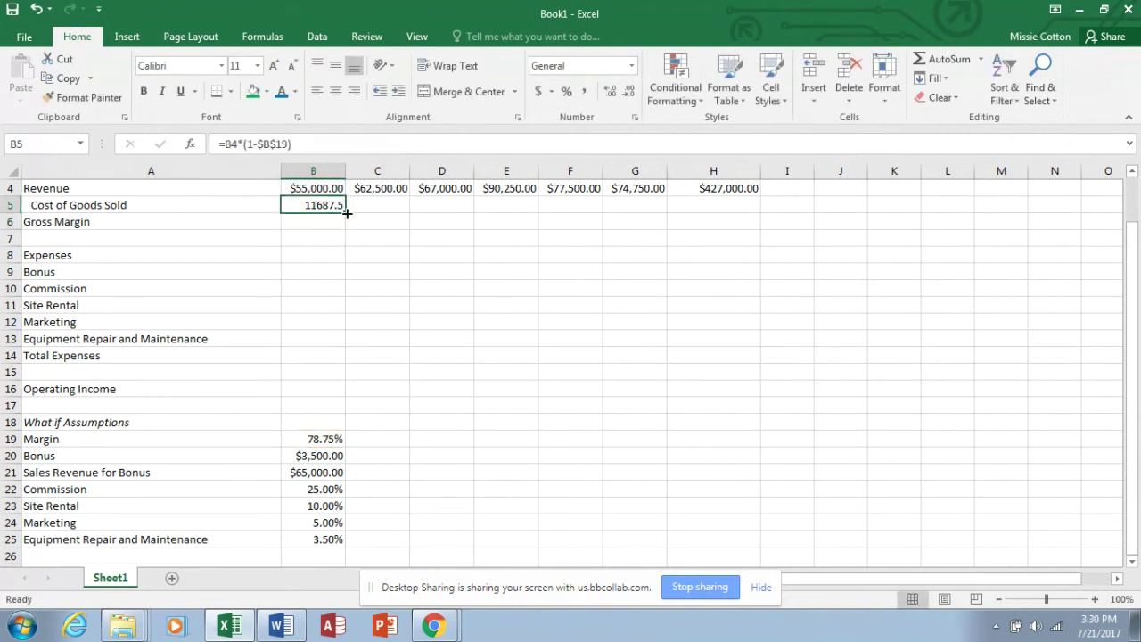
{"action": "left_click_drag", "start_coordinate": [346, 213], "coordinate": [354, 225]}
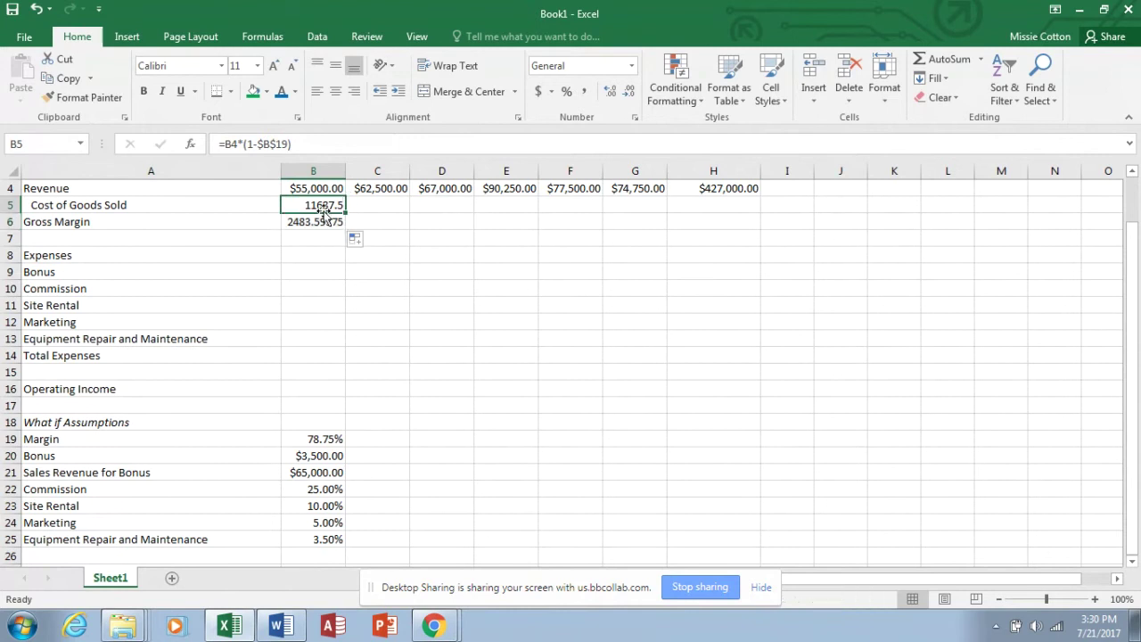
{"action": "left_click", "coordinate": [35, 9]}
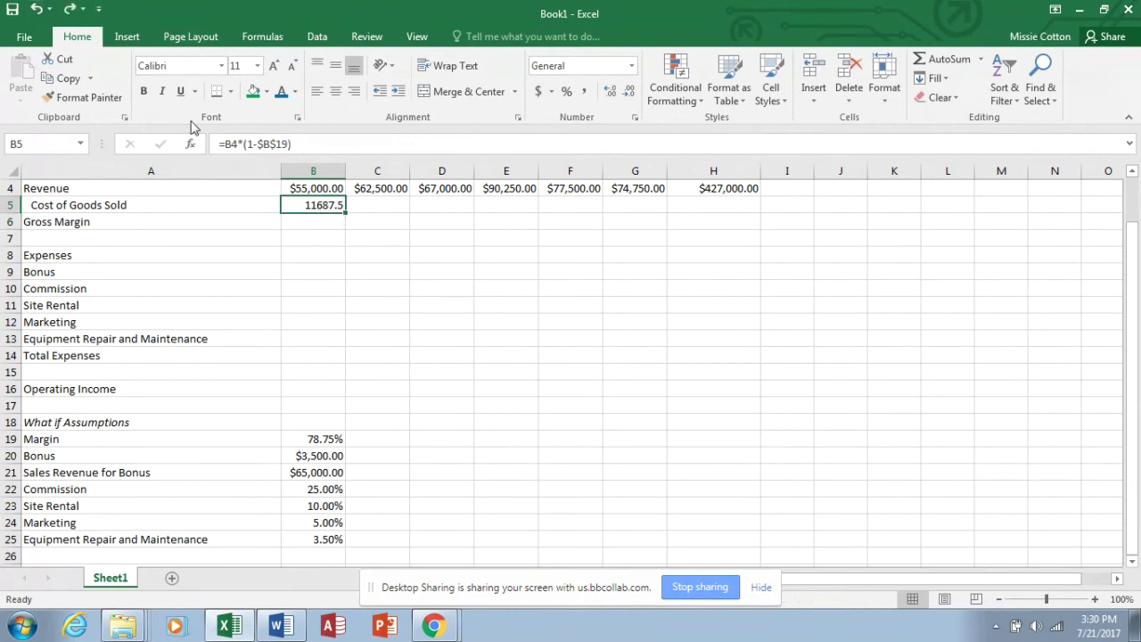
{"action": "left_click_drag", "start_coordinate": [346, 213], "coordinate": [721, 233]}
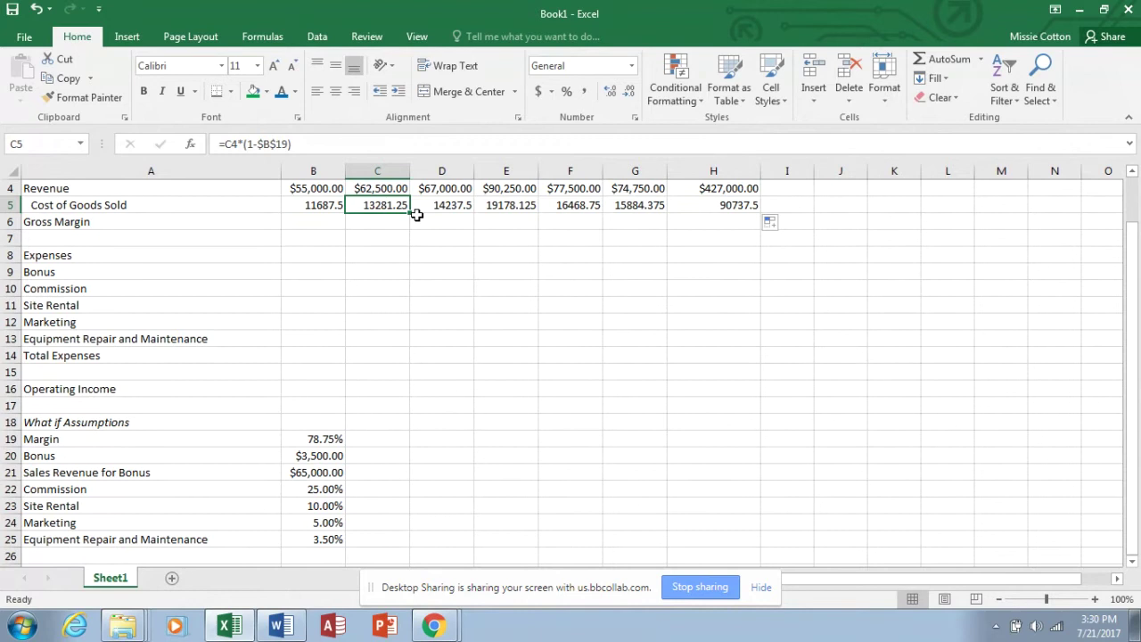
Step: Enter the Gross Margin formula =B4-B5 in B6
{"action": "key", "text": "ctrl+c"}
{"action": "left_click", "coordinate": [325, 224]}
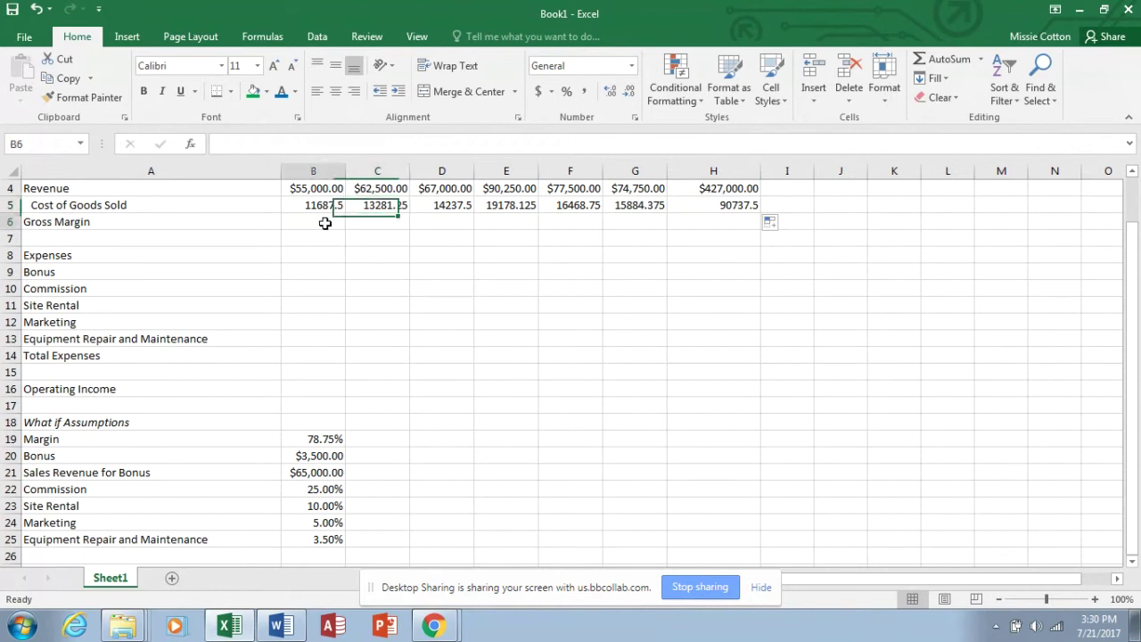
{"action": "type", "text": "="}
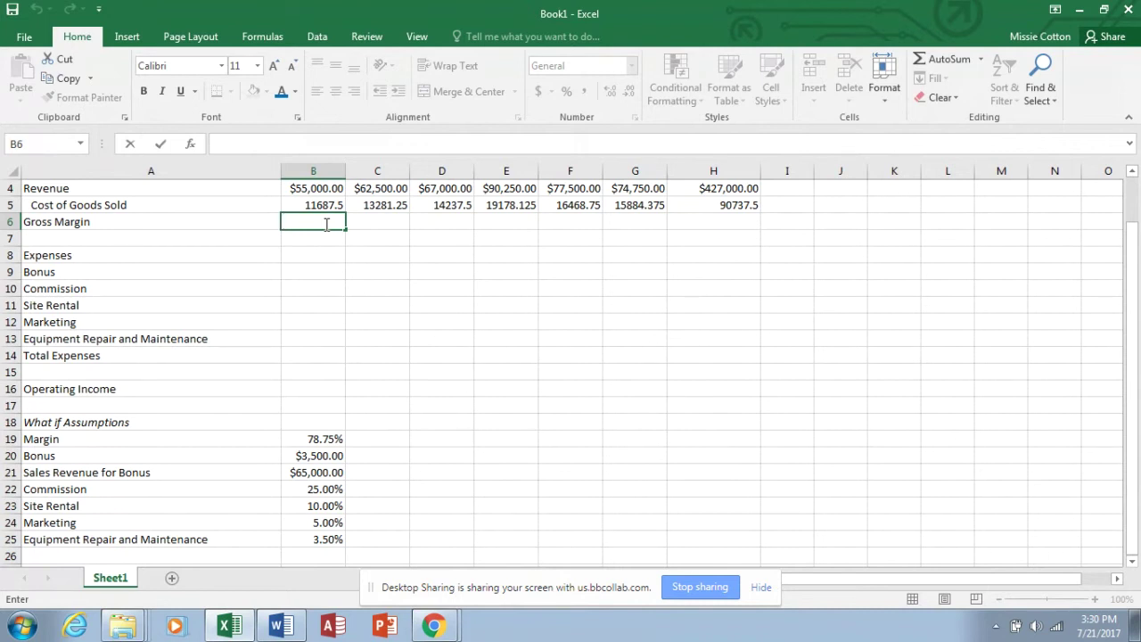
{"action": "type", "text": "="}
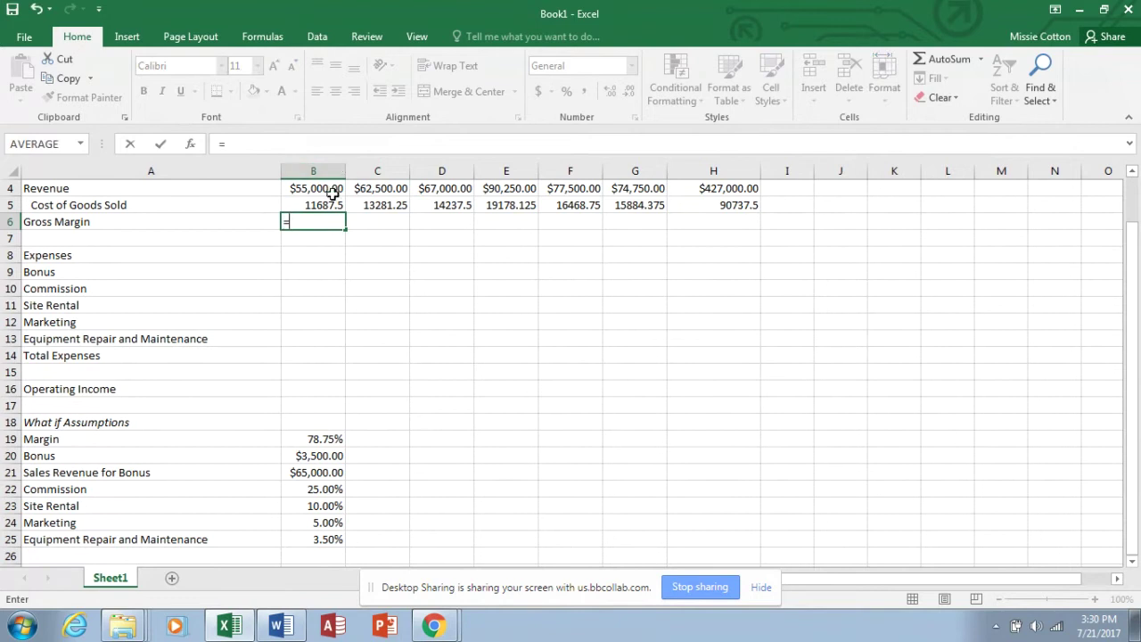
{"action": "left_click", "coordinate": [333, 189]}
{"action": "type", "text": "-"}
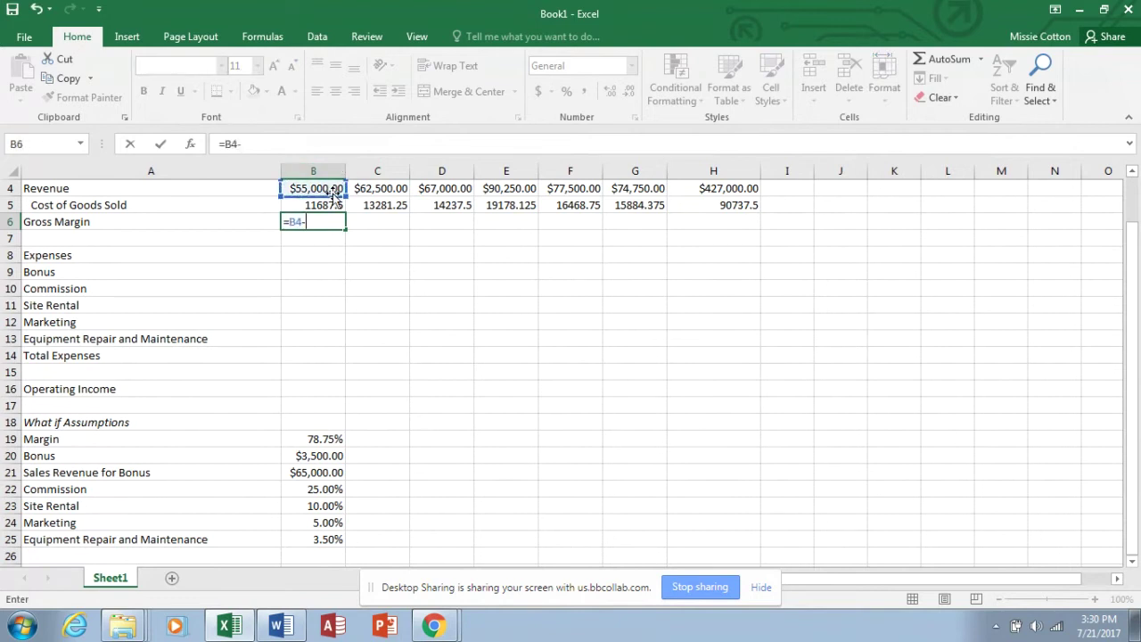
{"action": "left_click", "coordinate": [329, 206]}
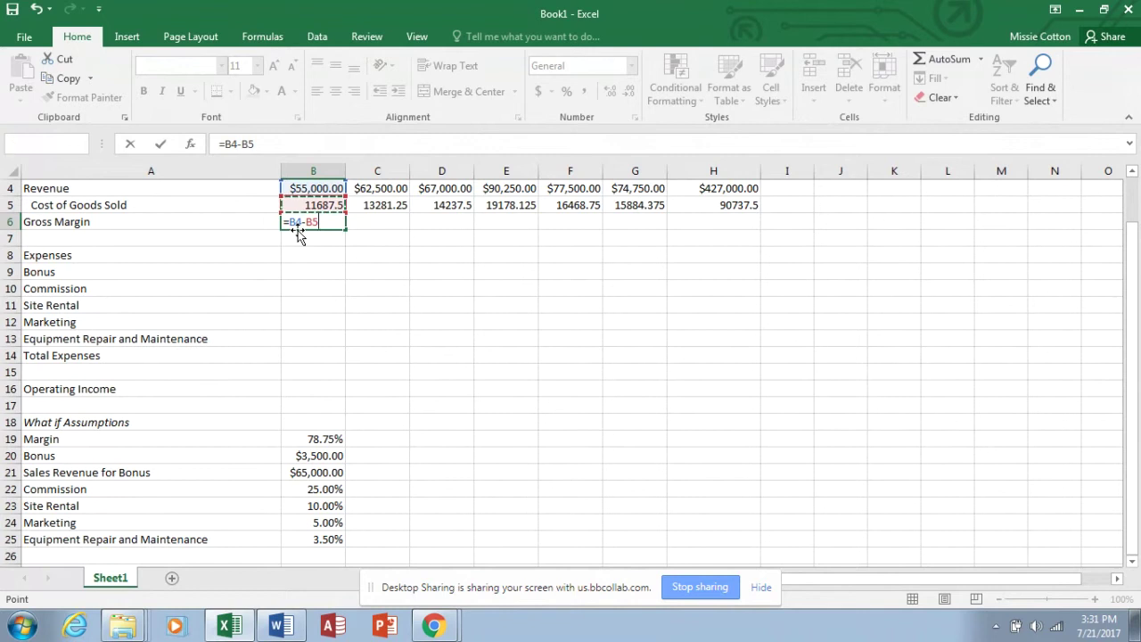
{"action": "key", "text": "Return"}
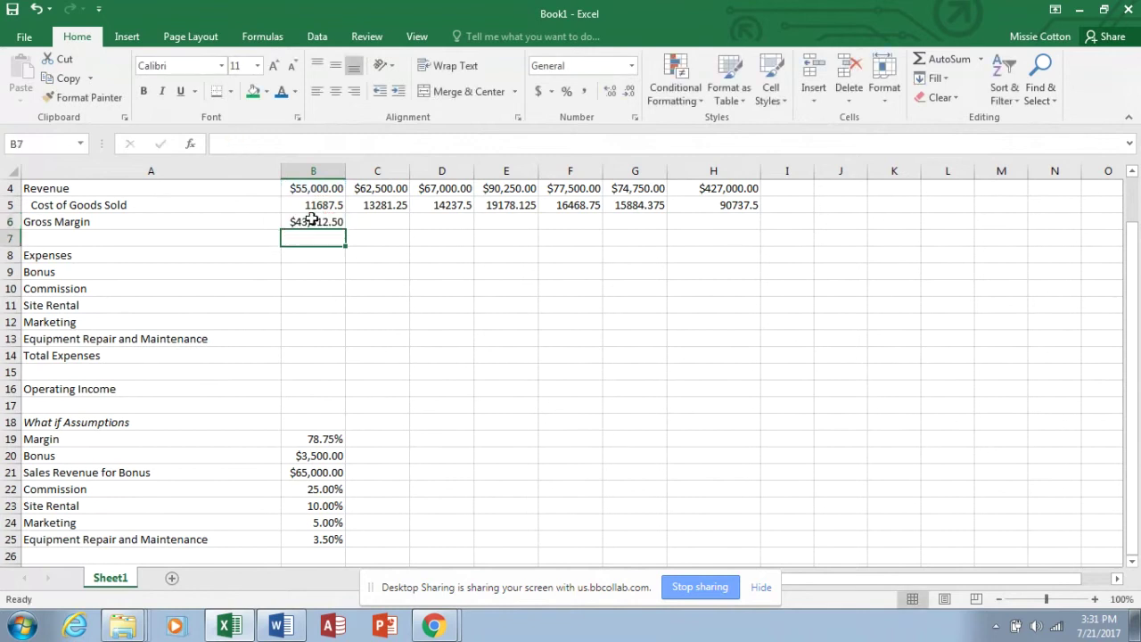
Step: Copy the Gross Margin formula across to H6, then select the Cost of Goods Sold values B5:H5
{"action": "left_click", "coordinate": [312, 220]}
{"action": "left_click_drag", "start_coordinate": [345, 229], "coordinate": [762, 228]}
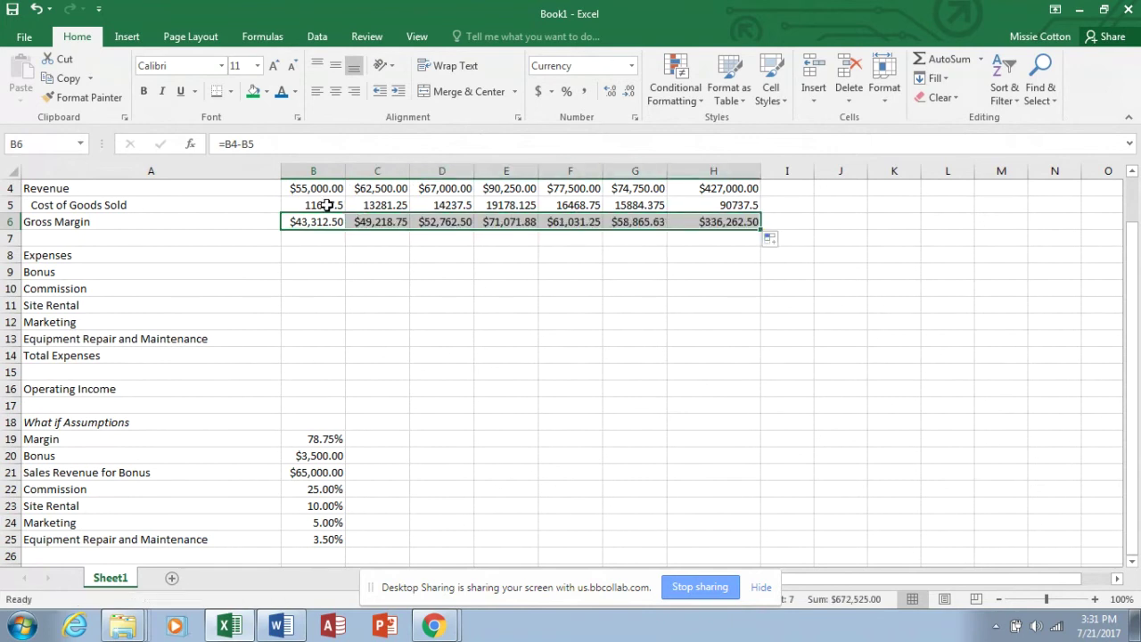
{"action": "left_click_drag", "start_coordinate": [328, 205], "coordinate": [731, 206]}
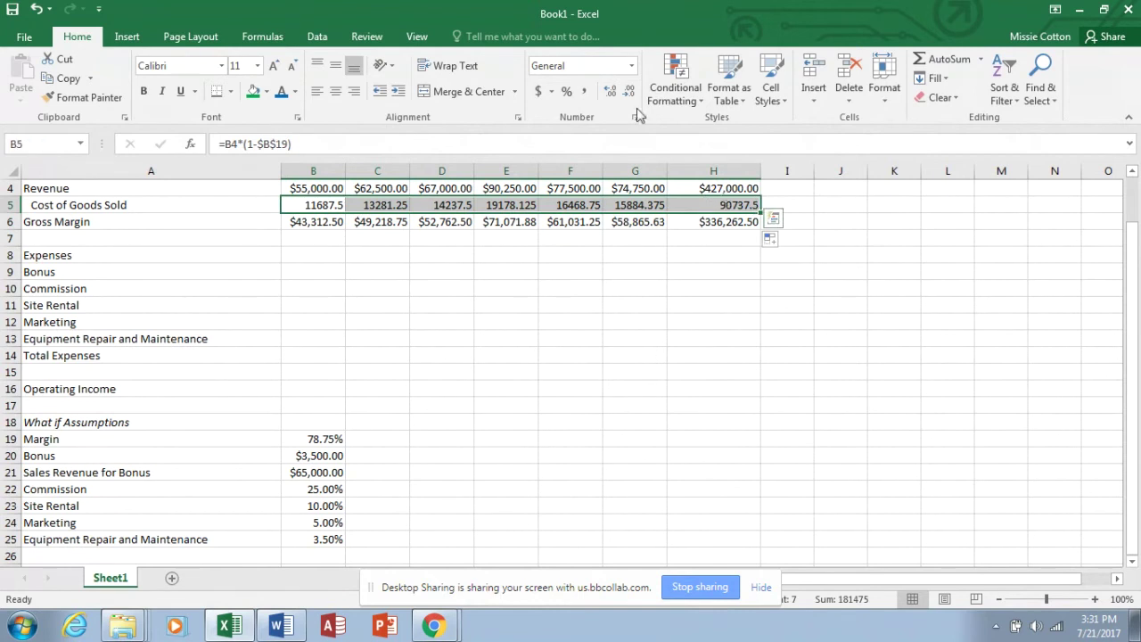
Step: Apply Comma Style to the Cost of Goods Sold row B5:H5, showing 11,687.50 through 90,737.50
{"action": "left_click", "coordinate": [584, 91]}
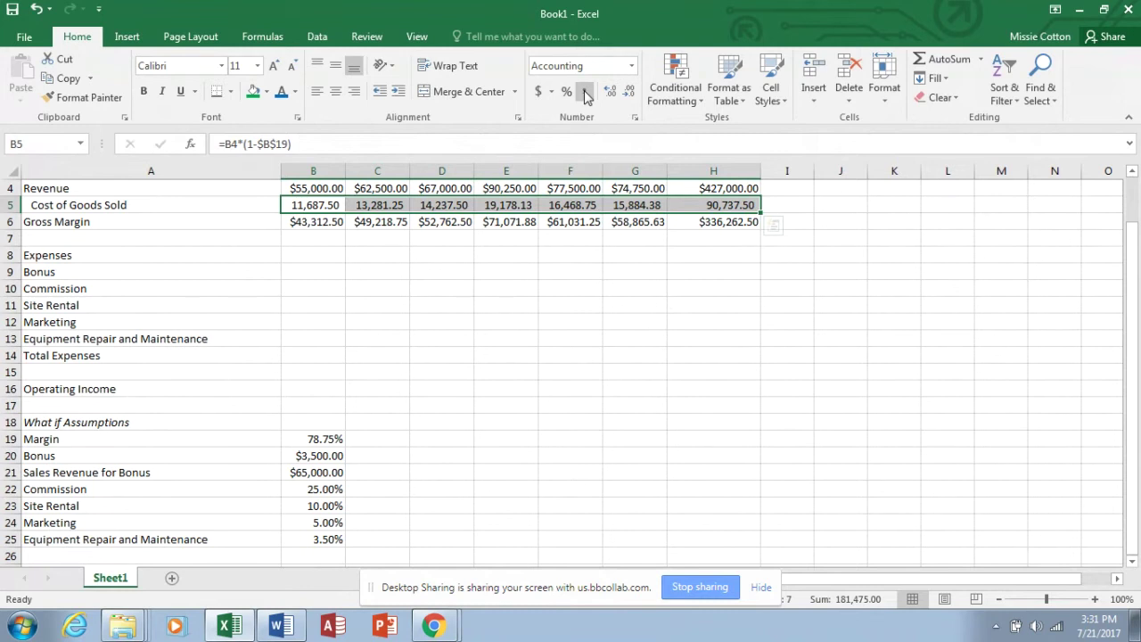
{"action": "left_click", "coordinate": [584, 90]}
{"action": "left_click_drag", "start_coordinate": [39, 224], "coordinate": [723, 222]}
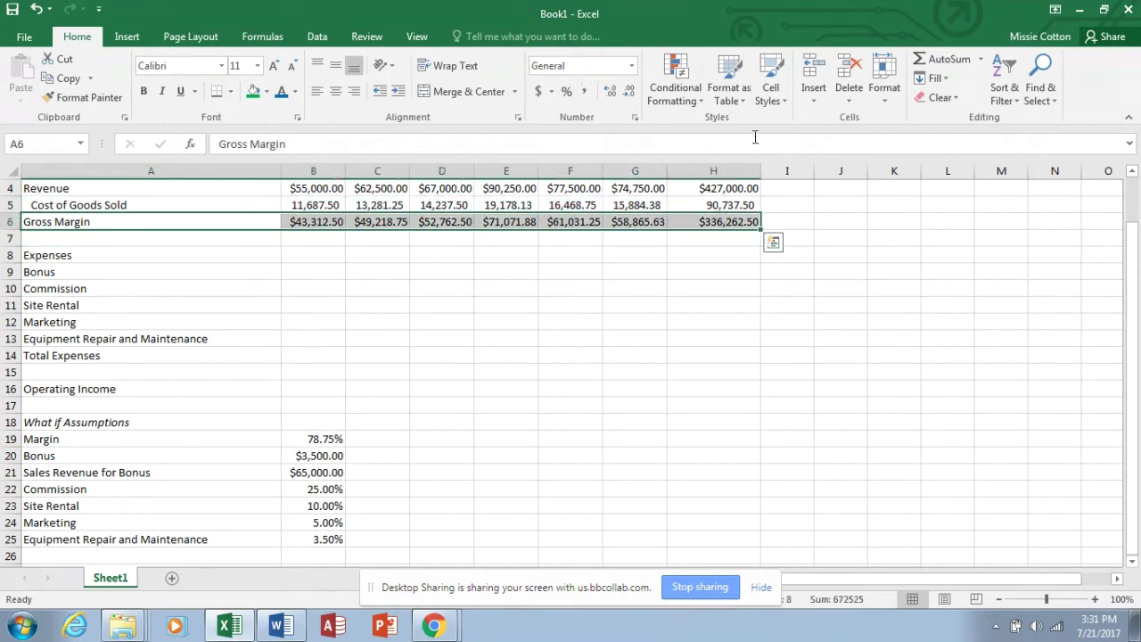
Step: Give the Gross Margin row A6:H6 the Total cell style, bold with a bottom border
{"action": "left_click", "coordinate": [788, 101]}
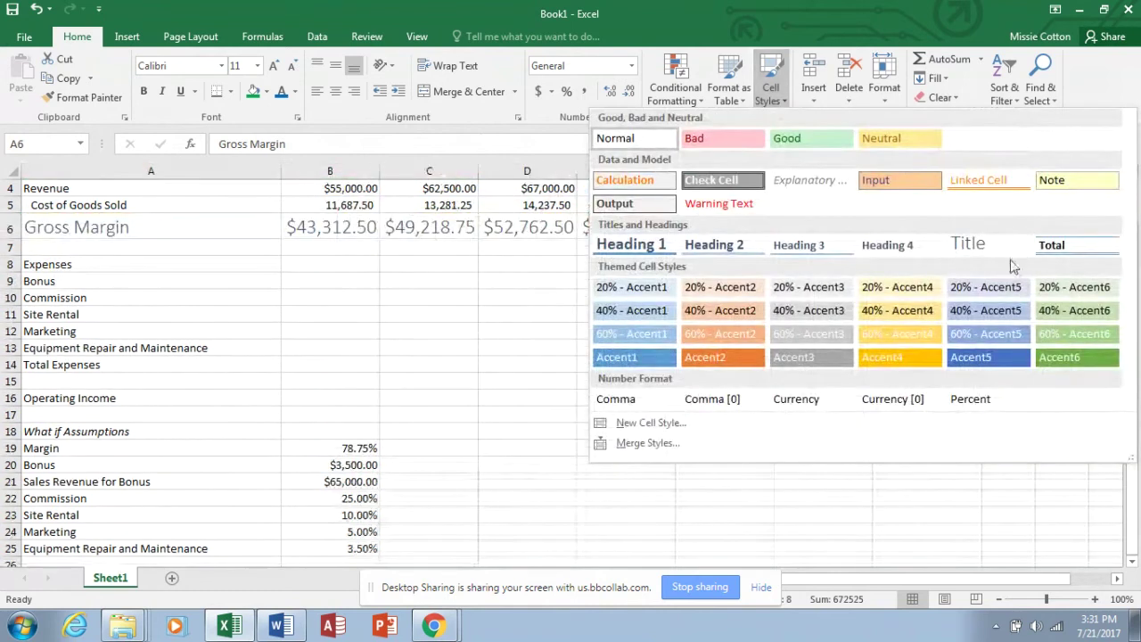
{"action": "left_click", "coordinate": [1056, 245]}
{"action": "left_click", "coordinate": [885, 337]}
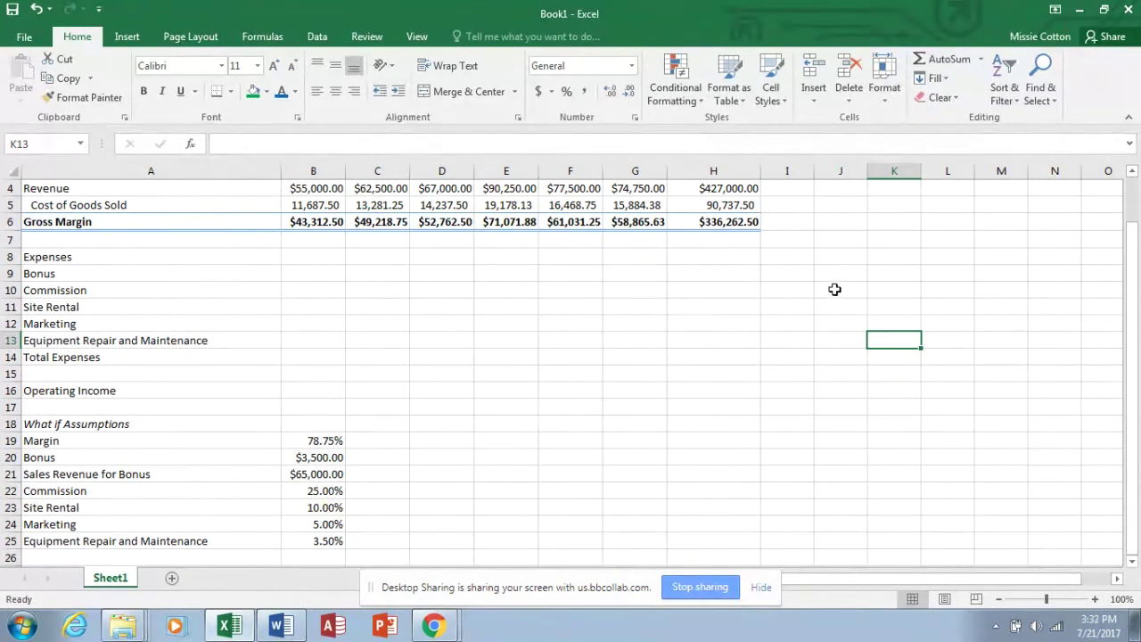
{"action": "left_click", "coordinate": [321, 295]}
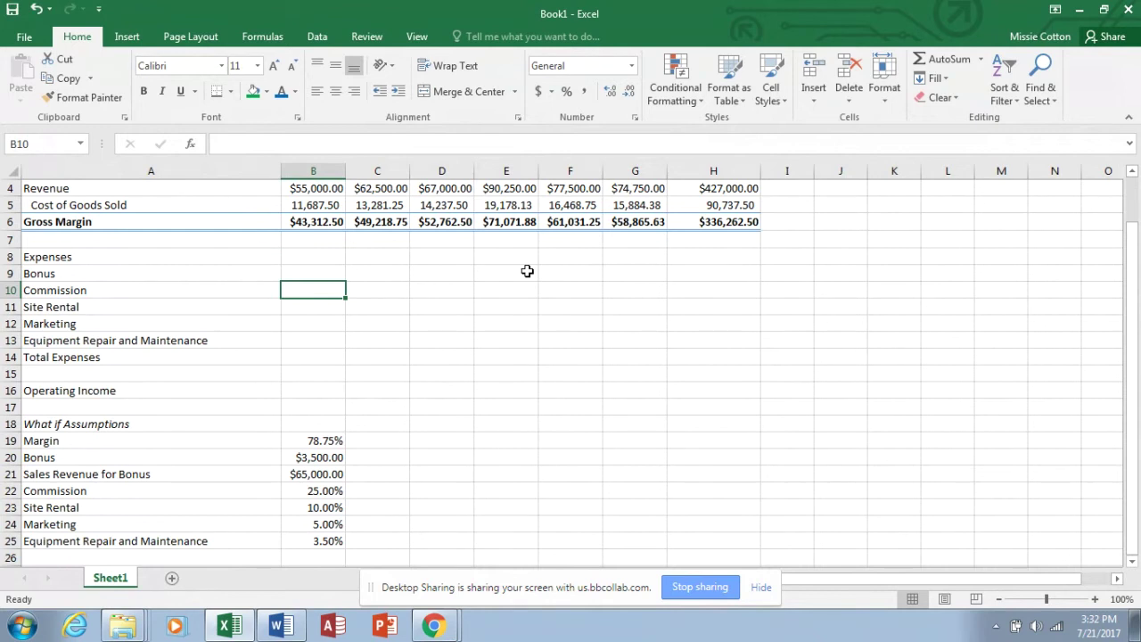
Step: Enter the Commission formula =B4*$B$22 in B10 with an absolute rate reference
{"action": "type", "text": "="}
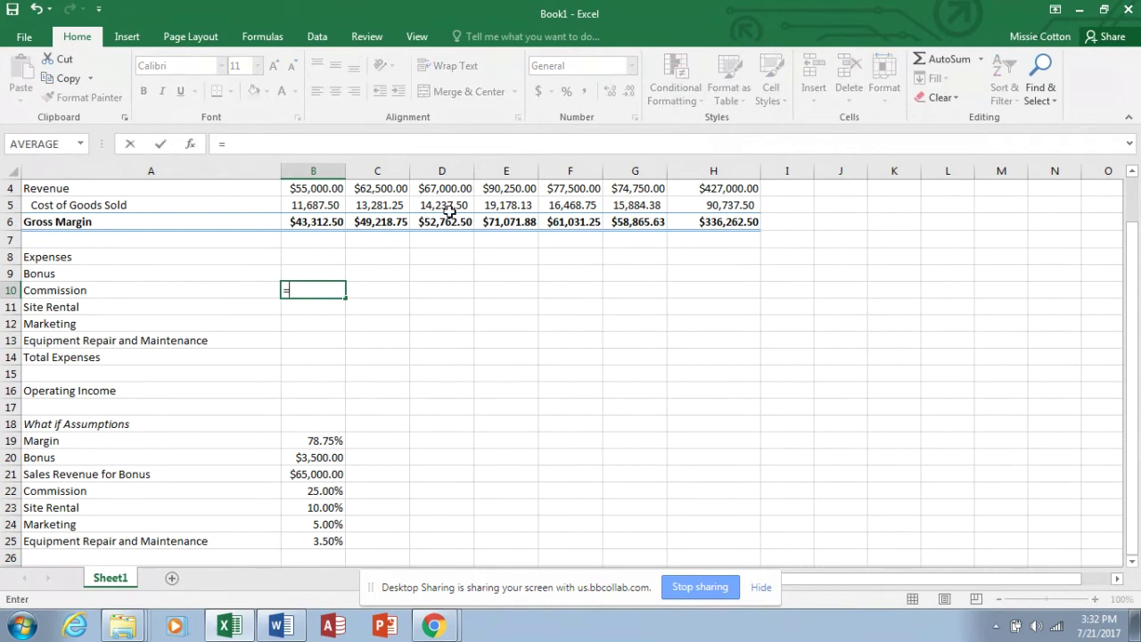
{"action": "left_click", "coordinate": [332, 189]}
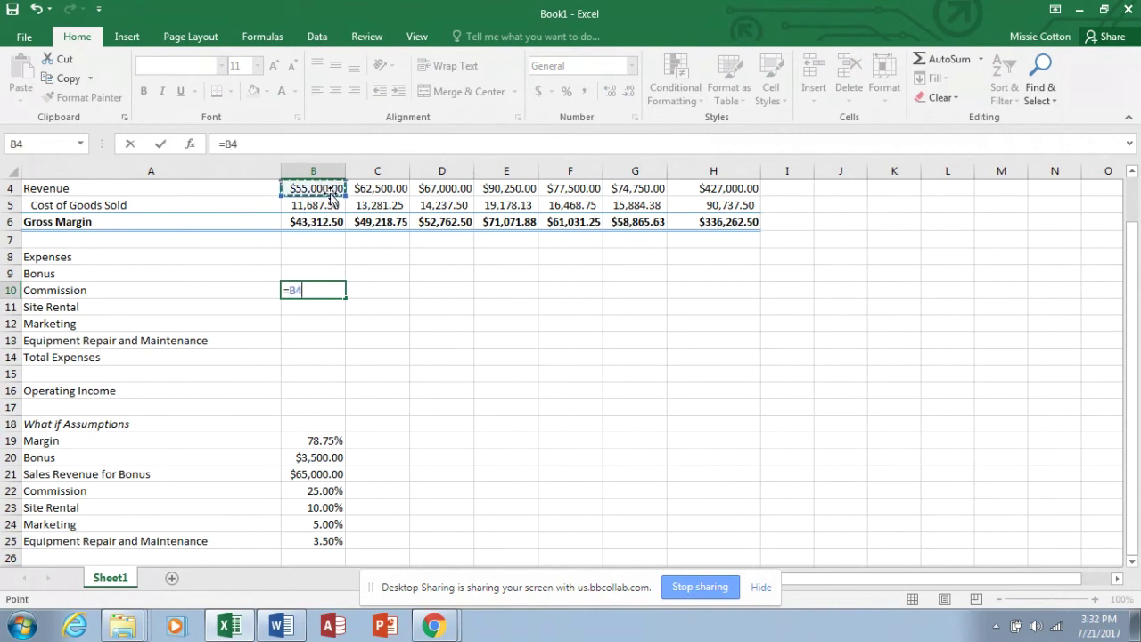
{"action": "type", "text": "*"}
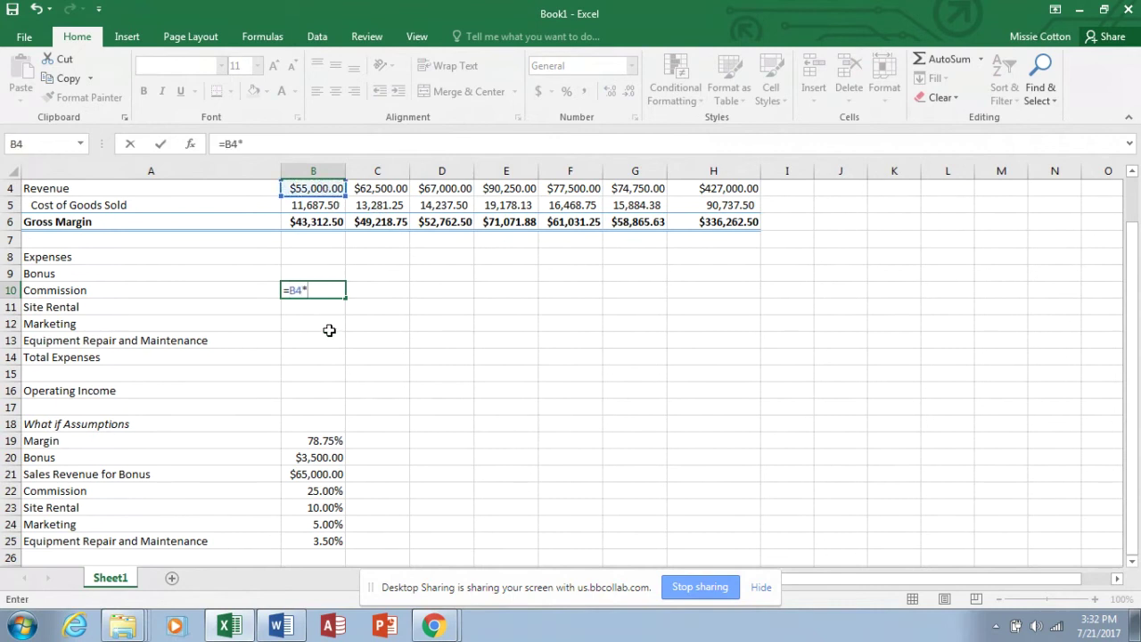
{"action": "left_click", "coordinate": [313, 493]}
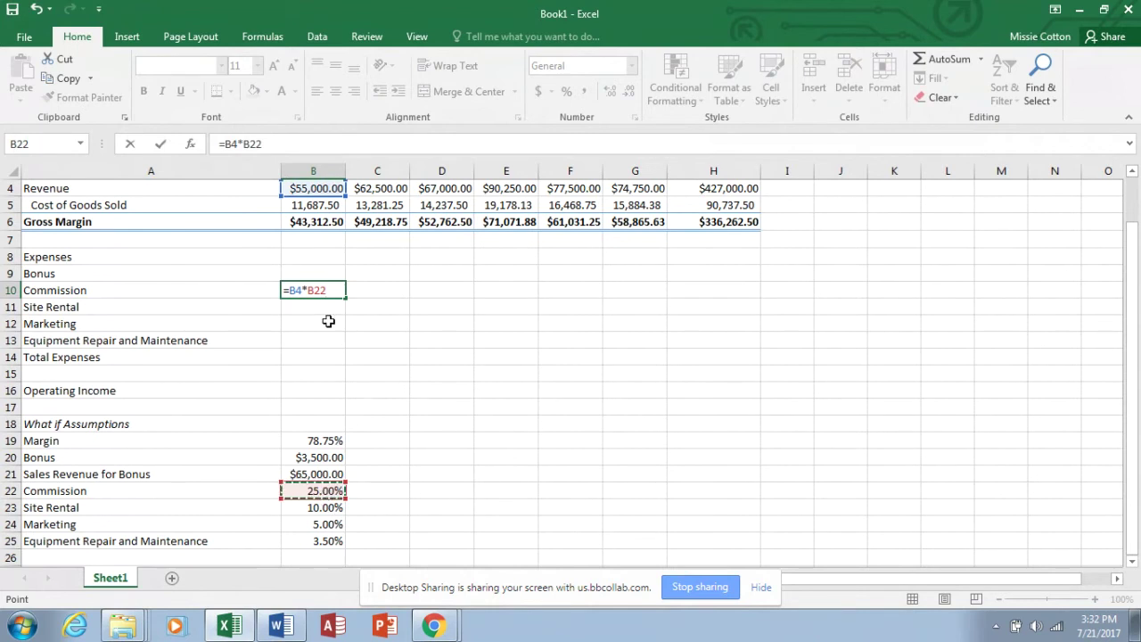
{"action": "key", "text": "F4"}
{"action": "key", "text": "Return"}
Step: Comma-style B10 and fill the Commission formula across to H10, totalling 106,750.00
{"action": "left_click", "coordinate": [331, 292]}
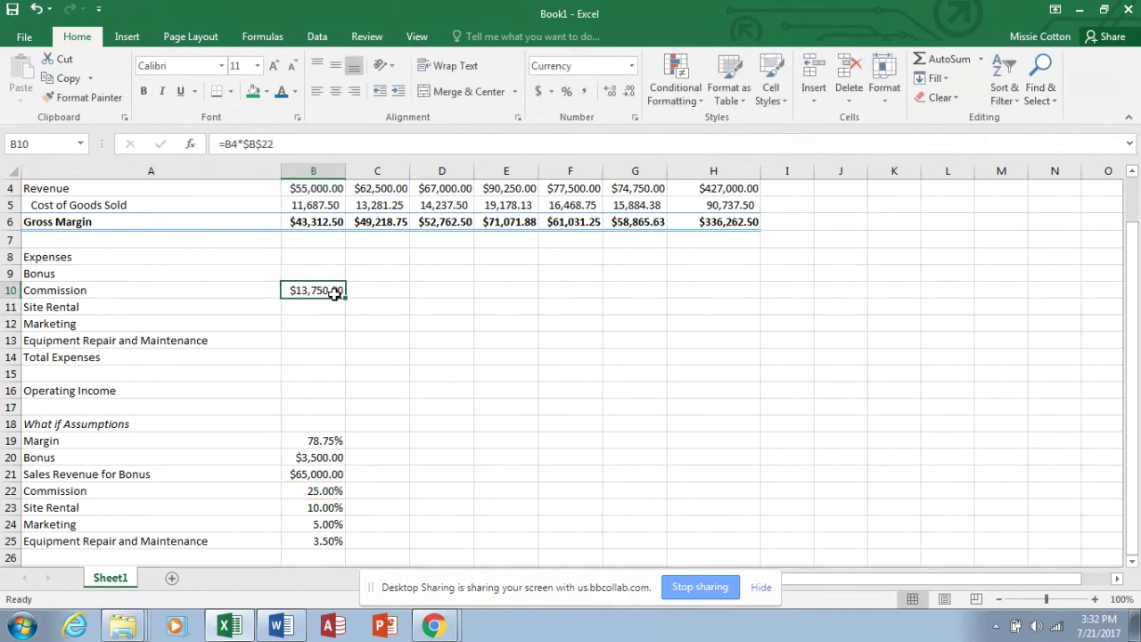
{"action": "left_click", "coordinate": [584, 94]}
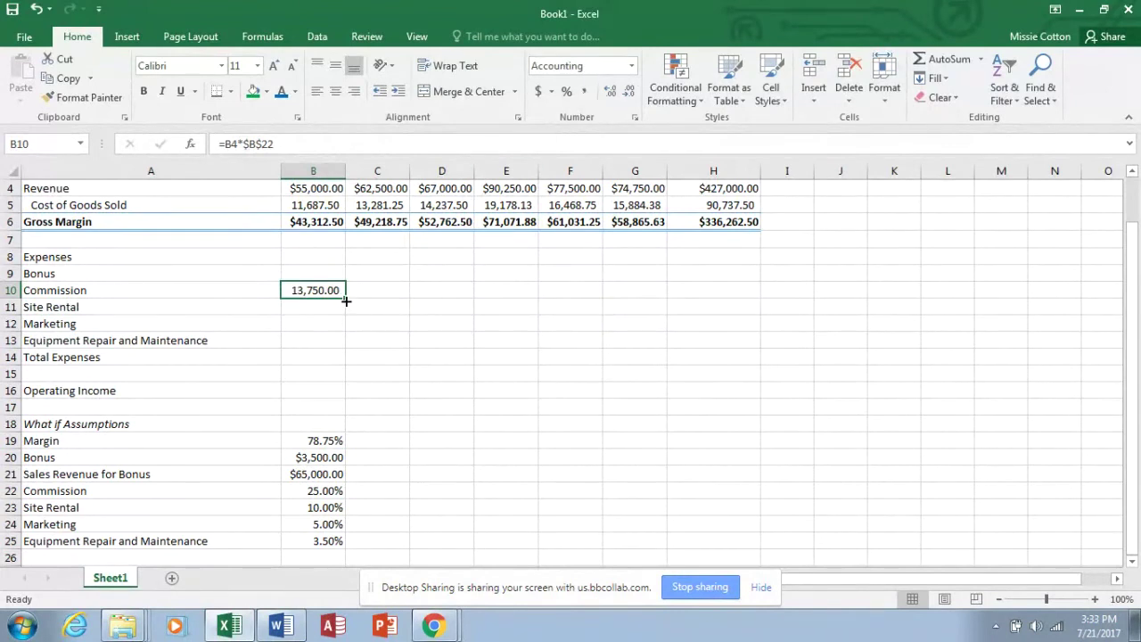
{"action": "left_click_drag", "start_coordinate": [346, 300], "coordinate": [749, 281]}
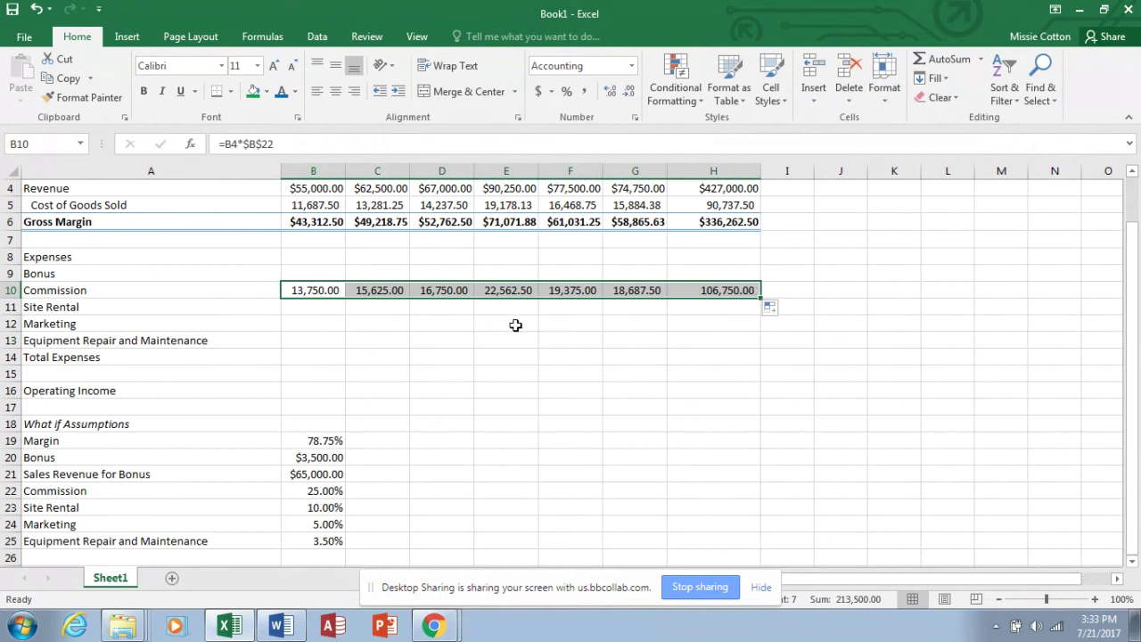
{"action": "left_click", "coordinate": [308, 309]}
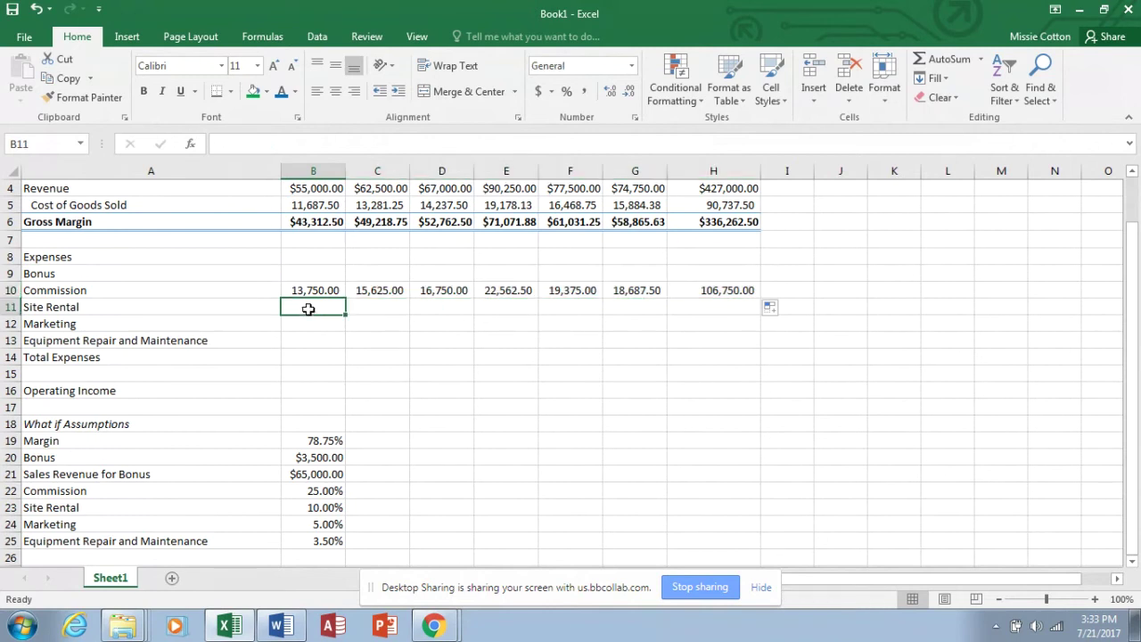
Step: Enter the Site Rental formula =B4*$B$23 in B11
{"action": "type", "text": "="}
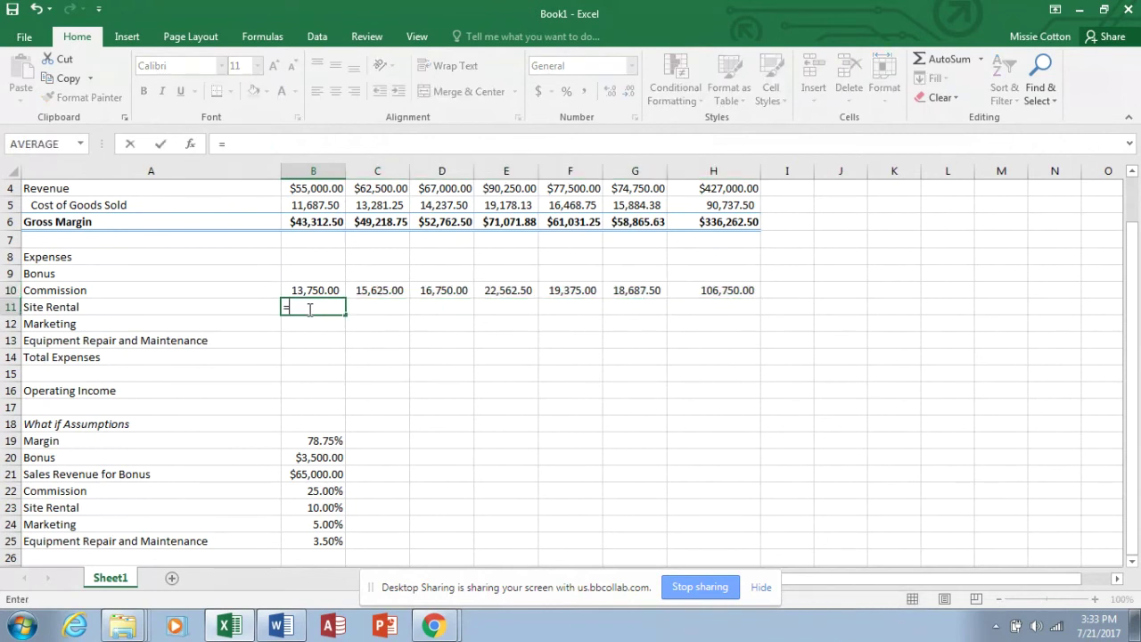
{"action": "left_click", "coordinate": [333, 193]}
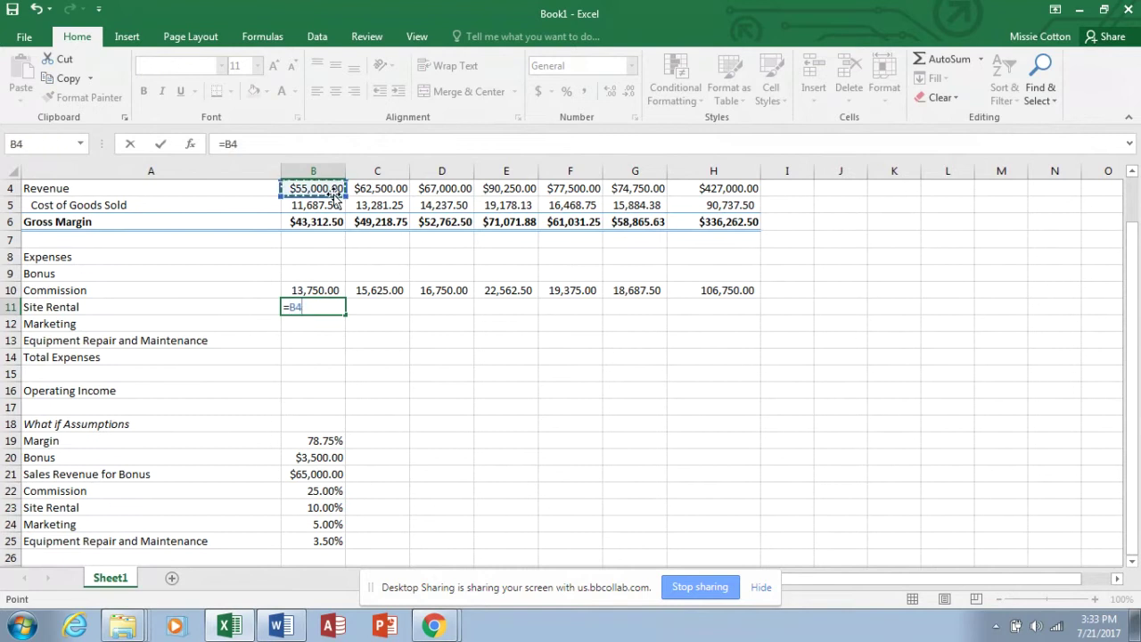
{"action": "type", "text": "*"}
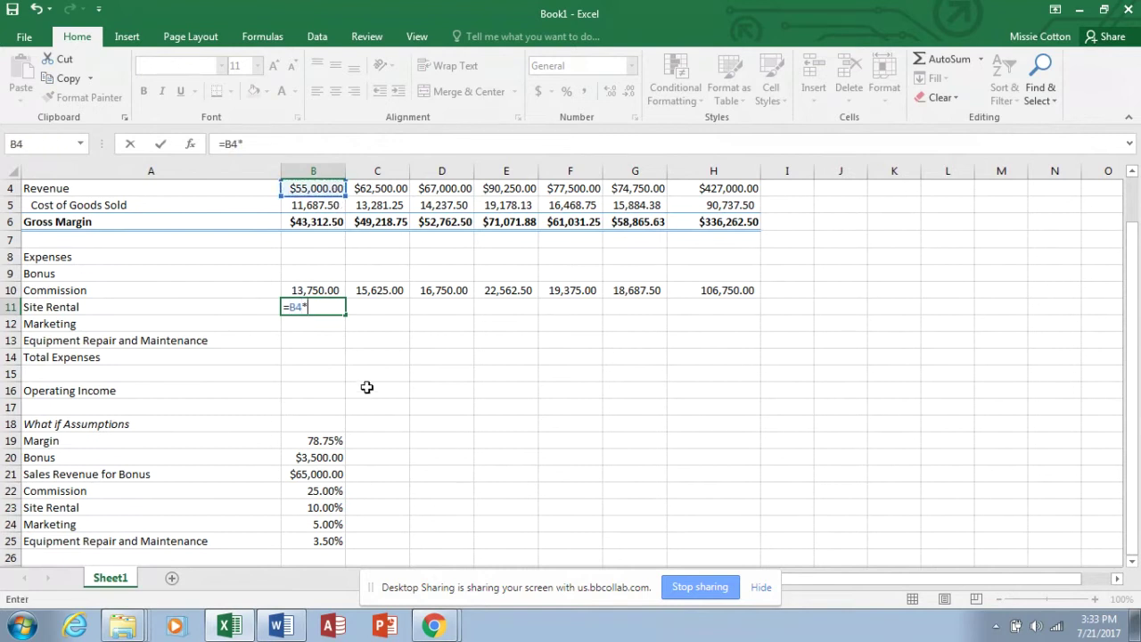
{"action": "left_click", "coordinate": [333, 508]}
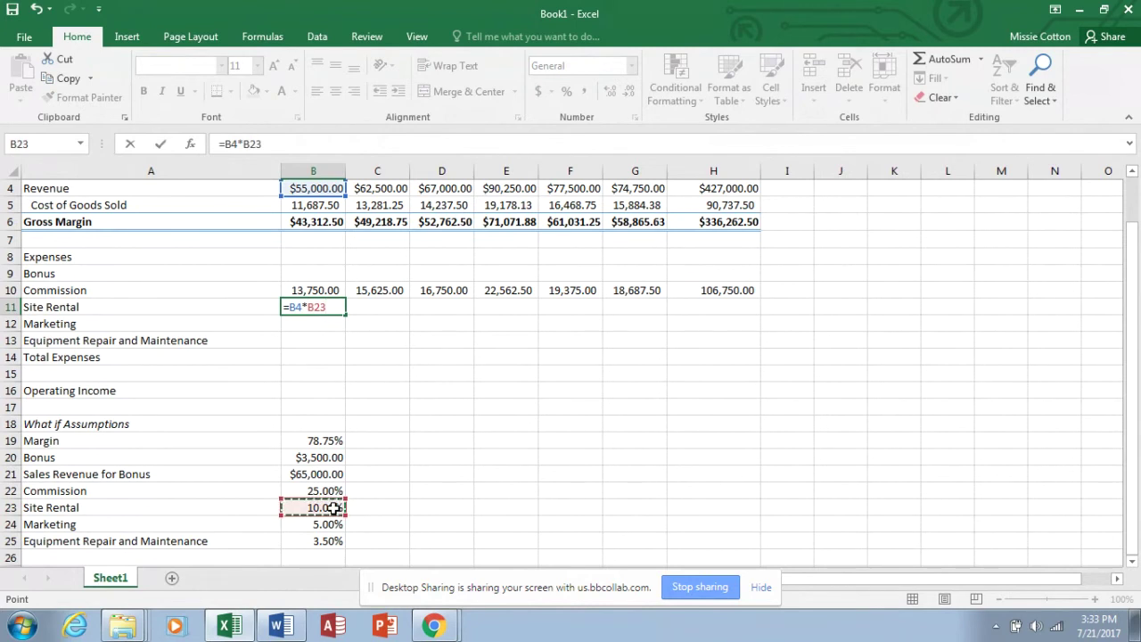
{"action": "key", "text": "Return"}
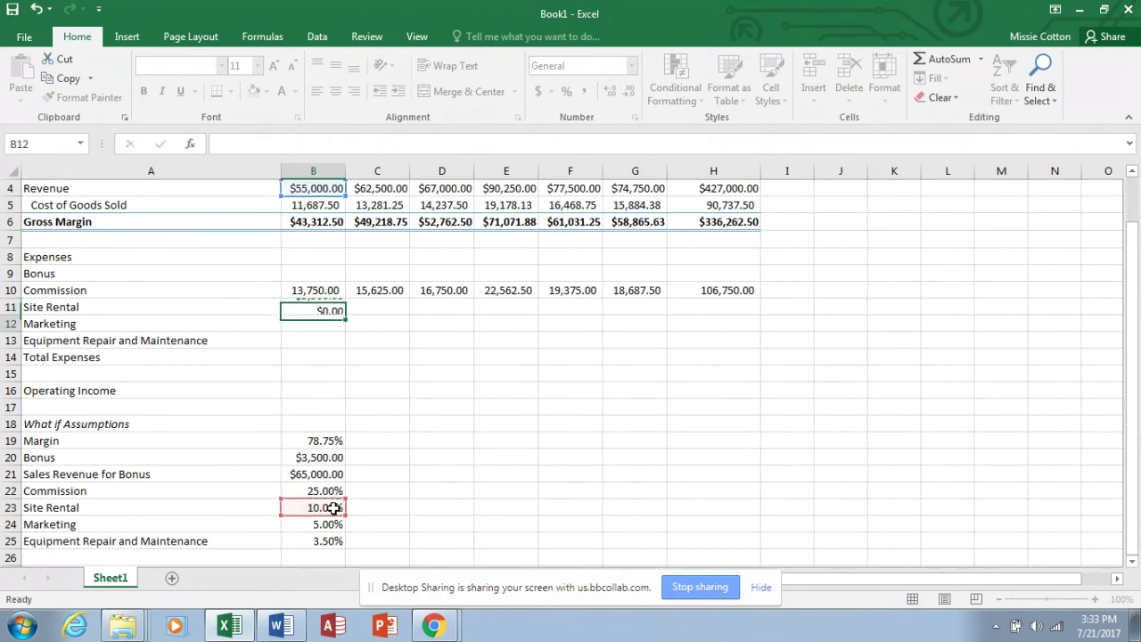
Step: Comma-style B11 and fill the Site Rental formula across to H11, totalling 42,700.00
{"action": "left_click", "coordinate": [337, 307]}
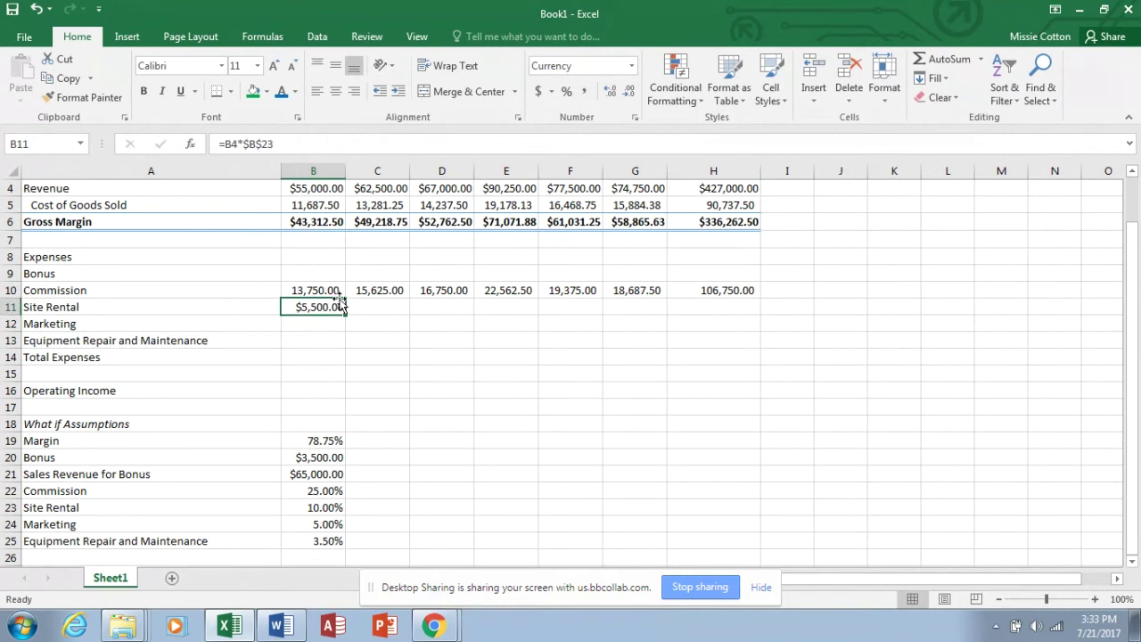
{"action": "left_click", "coordinate": [586, 94]}
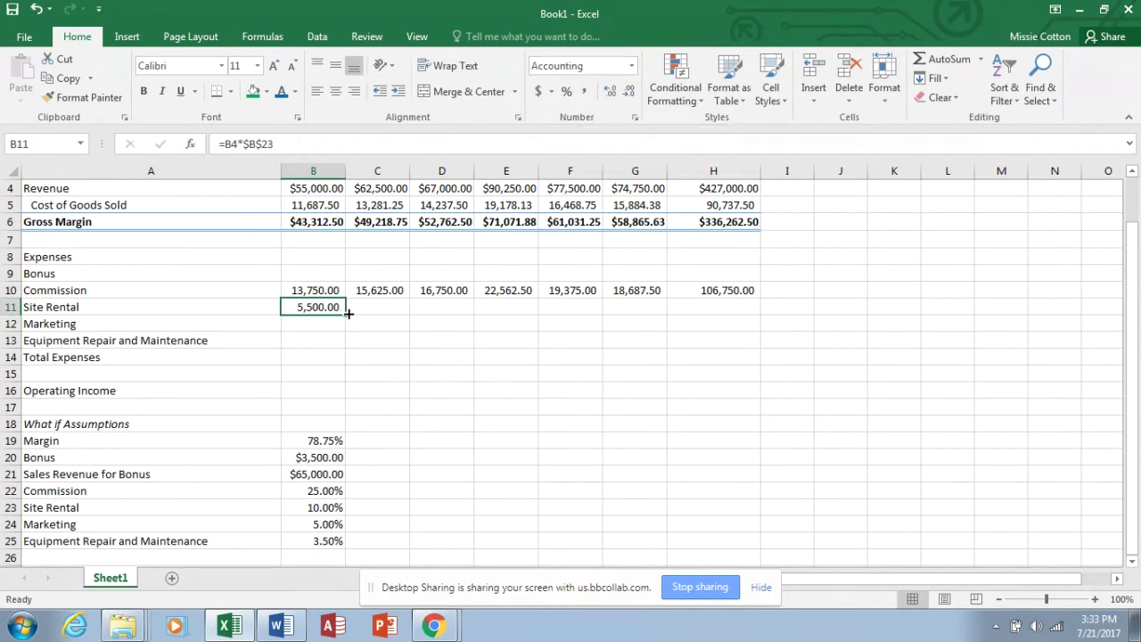
{"action": "left_click_drag", "start_coordinate": [348, 316], "coordinate": [730, 326]}
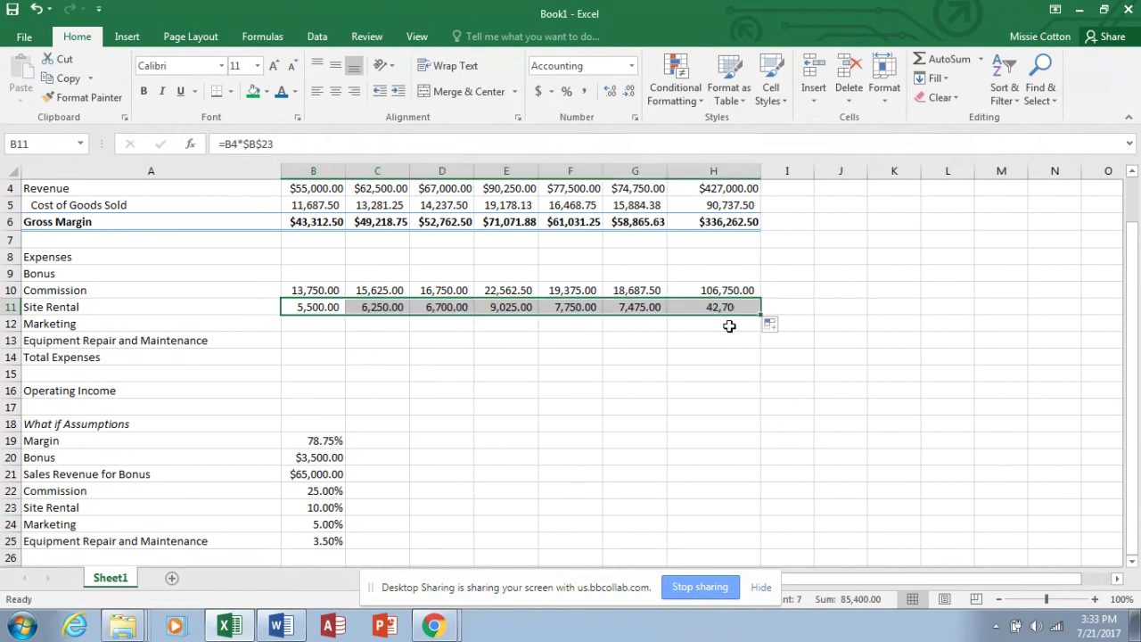
{"action": "left_click", "coordinate": [311, 325]}
{"action": "type", "text": "="}
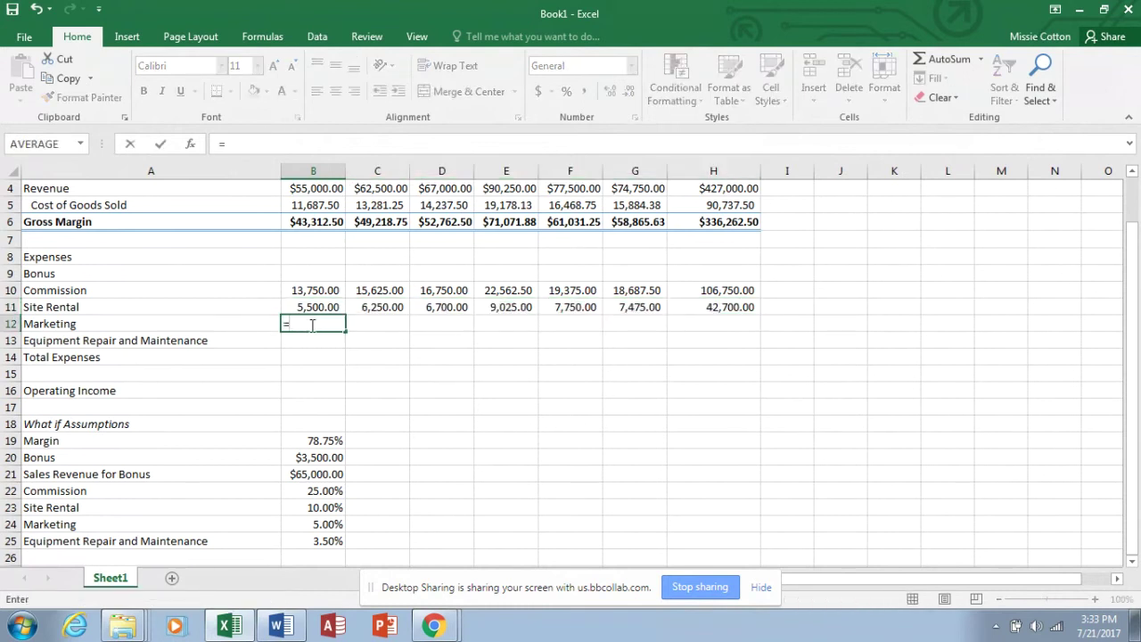
Step: Complete the Marketing formula =B4*$B$24 in B12 with an absolute rate reference
{"action": "left_click", "coordinate": [320, 190]}
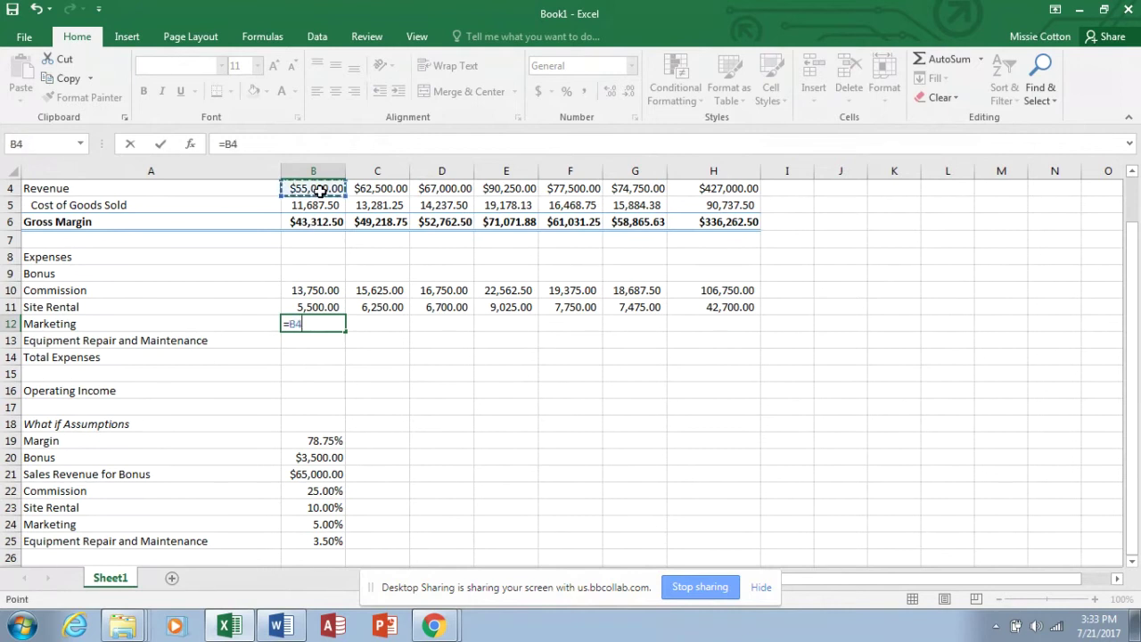
{"action": "type", "text": "*"}
{"action": "left_click", "coordinate": [331, 526]}
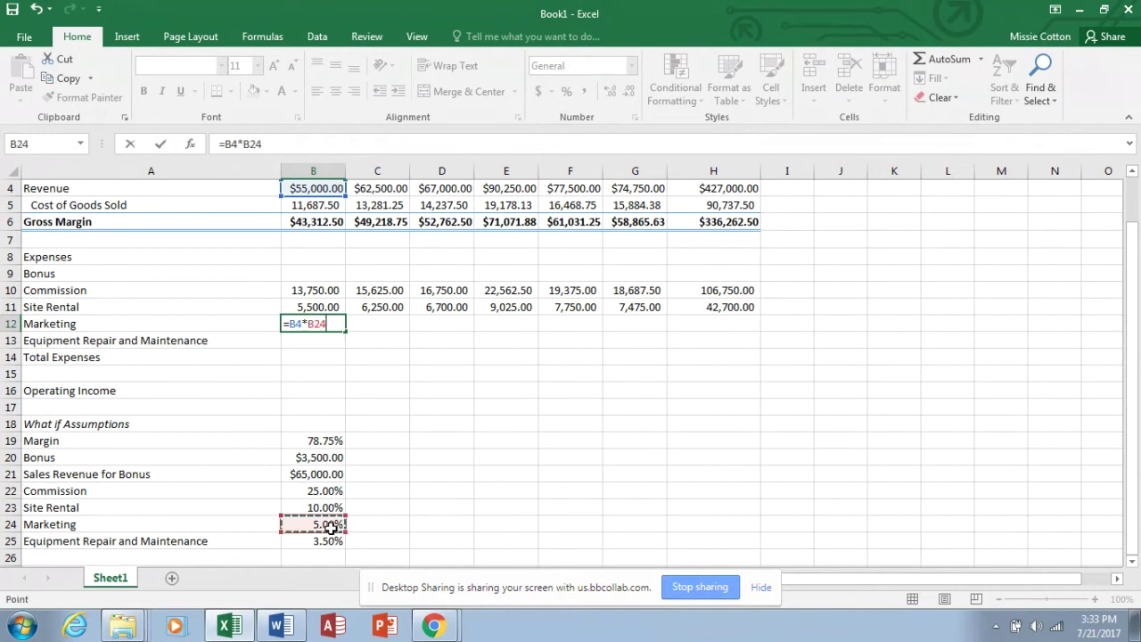
{"action": "key", "text": "F4"}
{"action": "key", "text": "Return"}
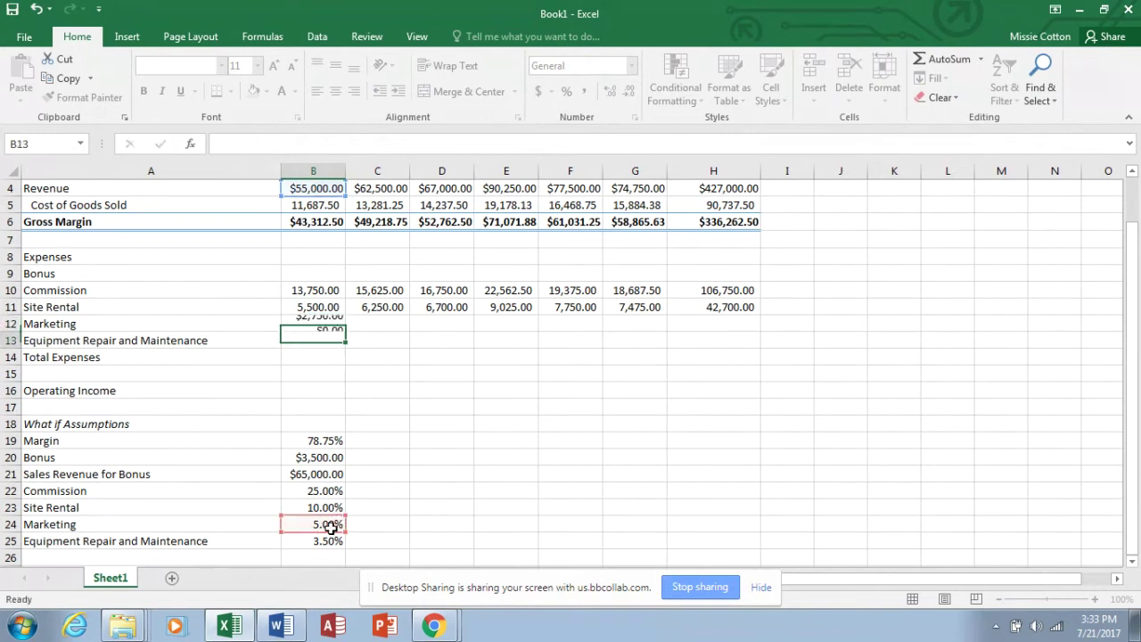
Step: Comma-style B12 and fill the Marketing formula across to H12, totalling 21,350.00
{"action": "left_click", "coordinate": [321, 325]}
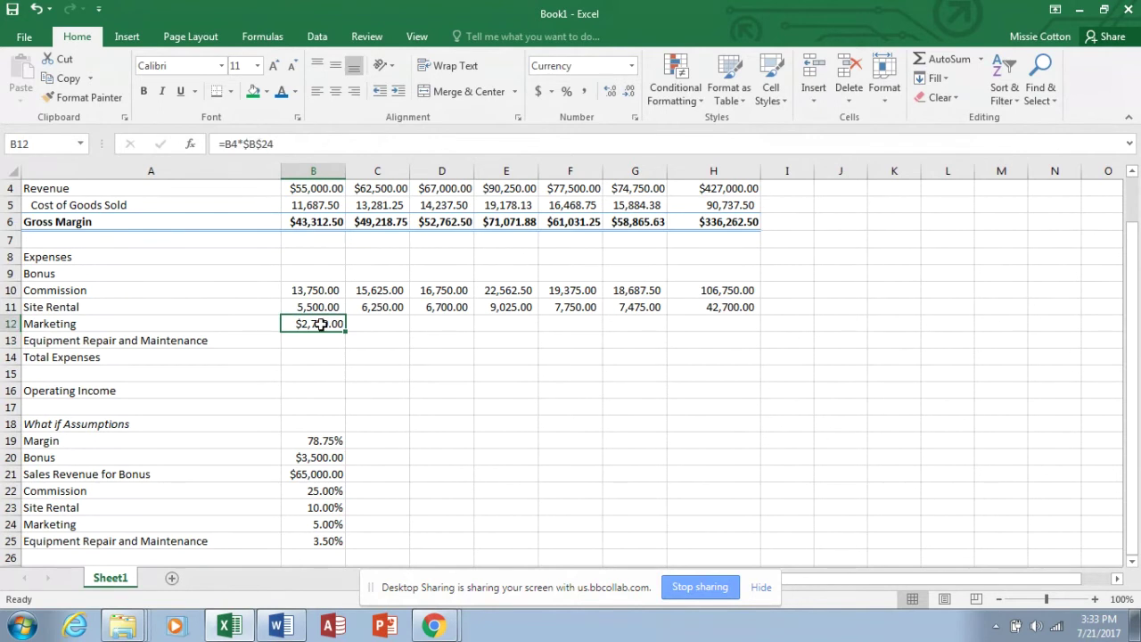
{"action": "left_click", "coordinate": [586, 93]}
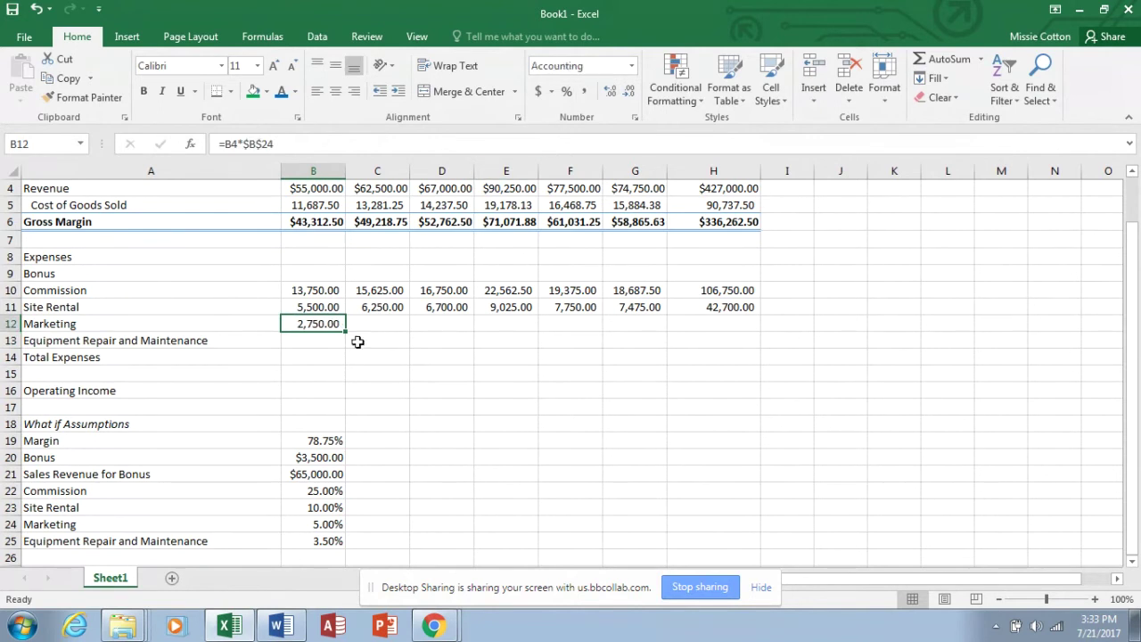
{"action": "left_click_drag", "start_coordinate": [346, 331], "coordinate": [749, 323]}
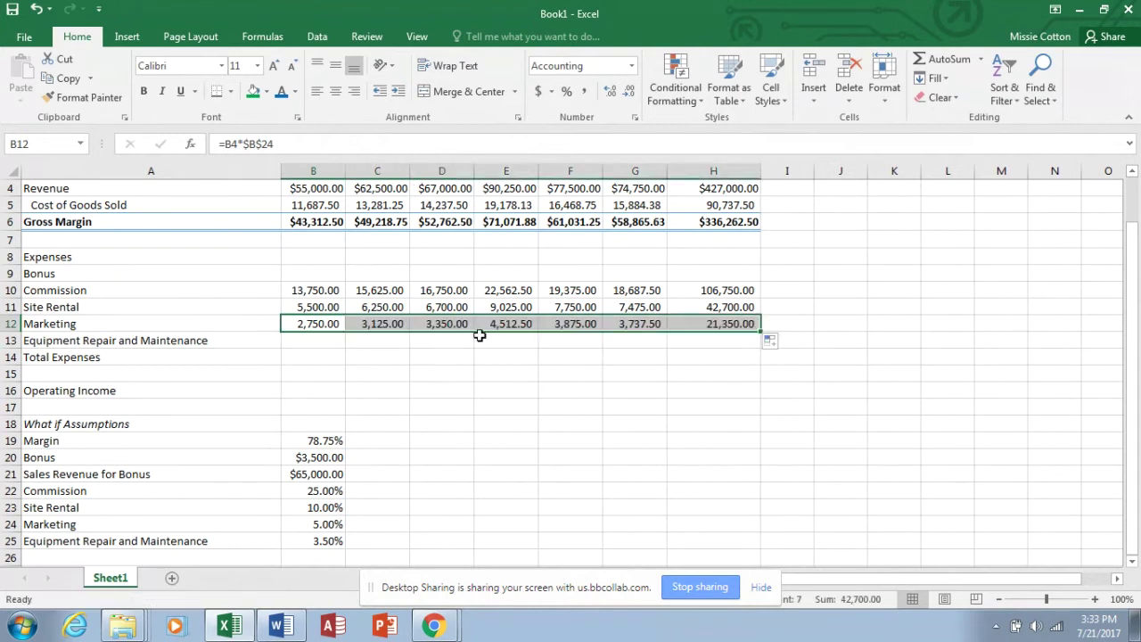
{"action": "left_click", "coordinate": [322, 344]}
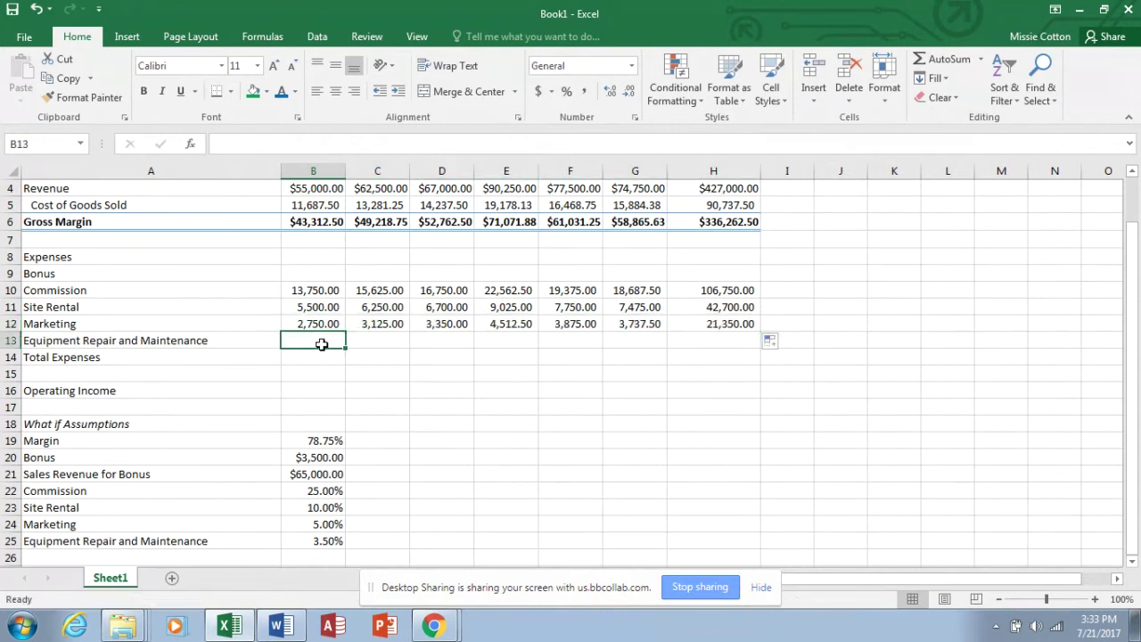
Step: Enter the Equipment Repair and Maintenance formula =B4*$B$25 in B13
{"action": "type", "text": "="}
{"action": "left_click", "coordinate": [336, 190]}
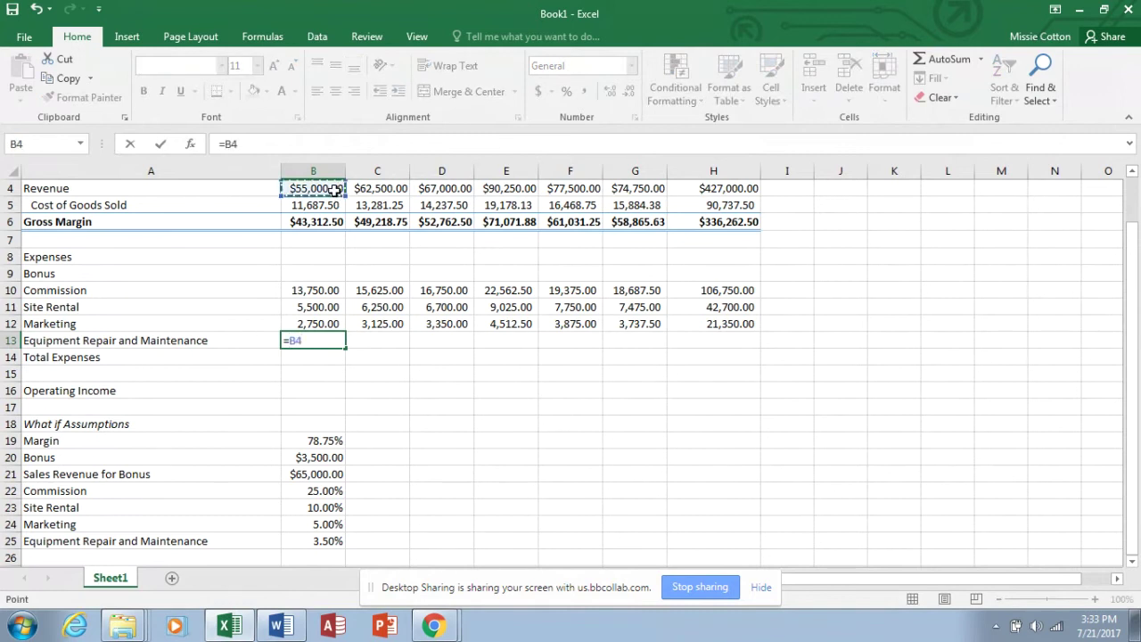
{"action": "type", "text": "*"}
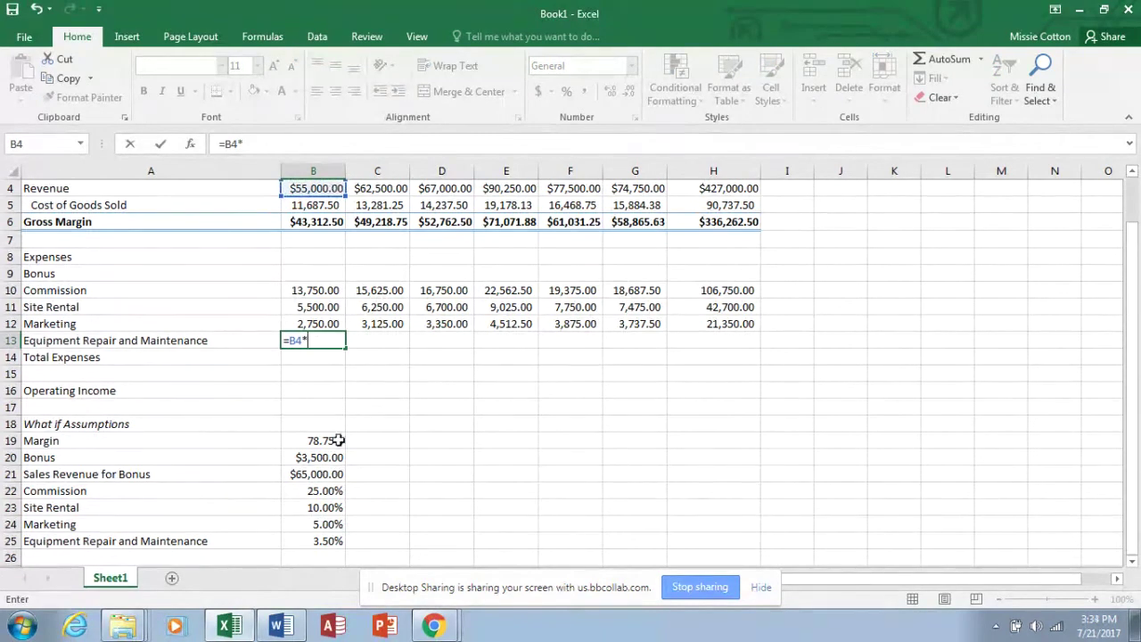
{"action": "left_click", "coordinate": [330, 541]}
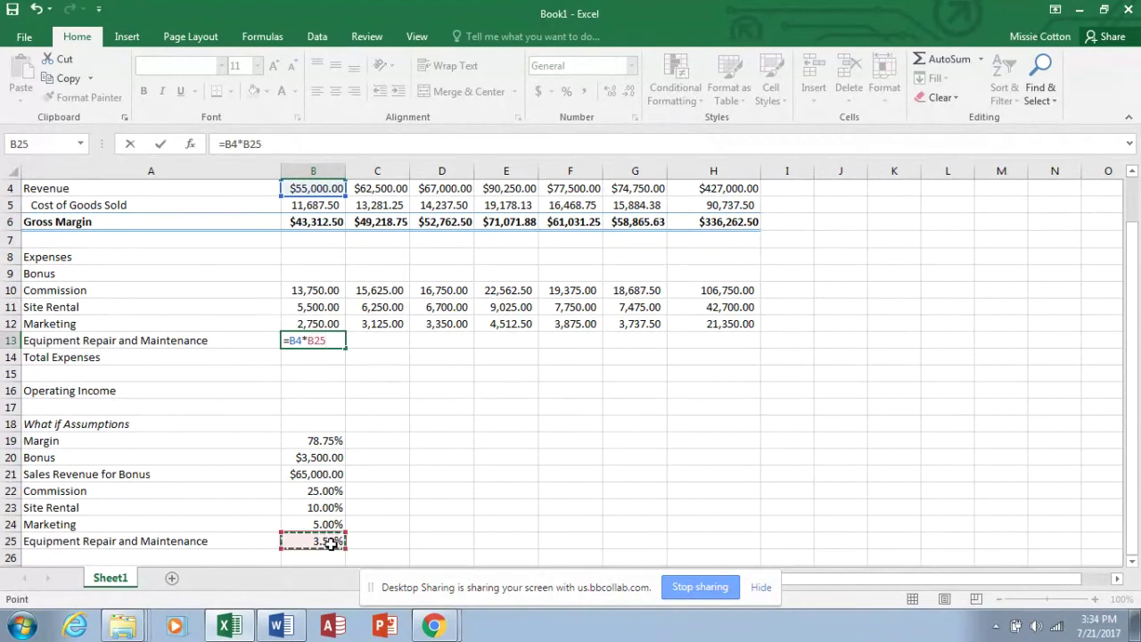
{"action": "key", "text": "Return"}
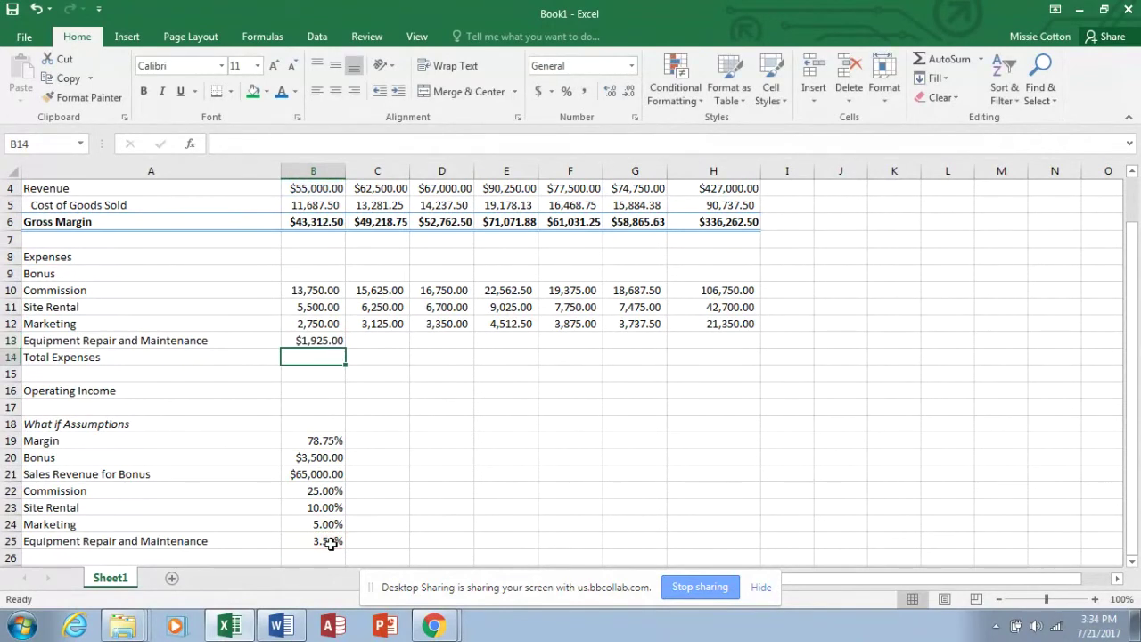
Step: Comma-style B13 and fill the formula across to H13, totalling 14,945.00
{"action": "left_click", "coordinate": [330, 341]}
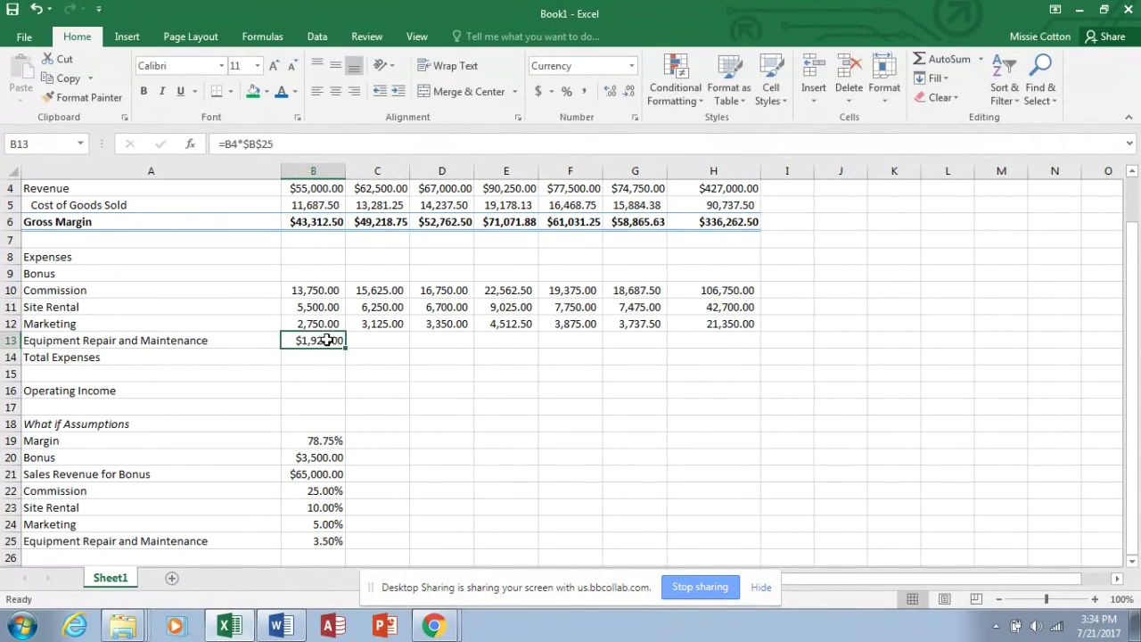
{"action": "left_click", "coordinate": [584, 91]}
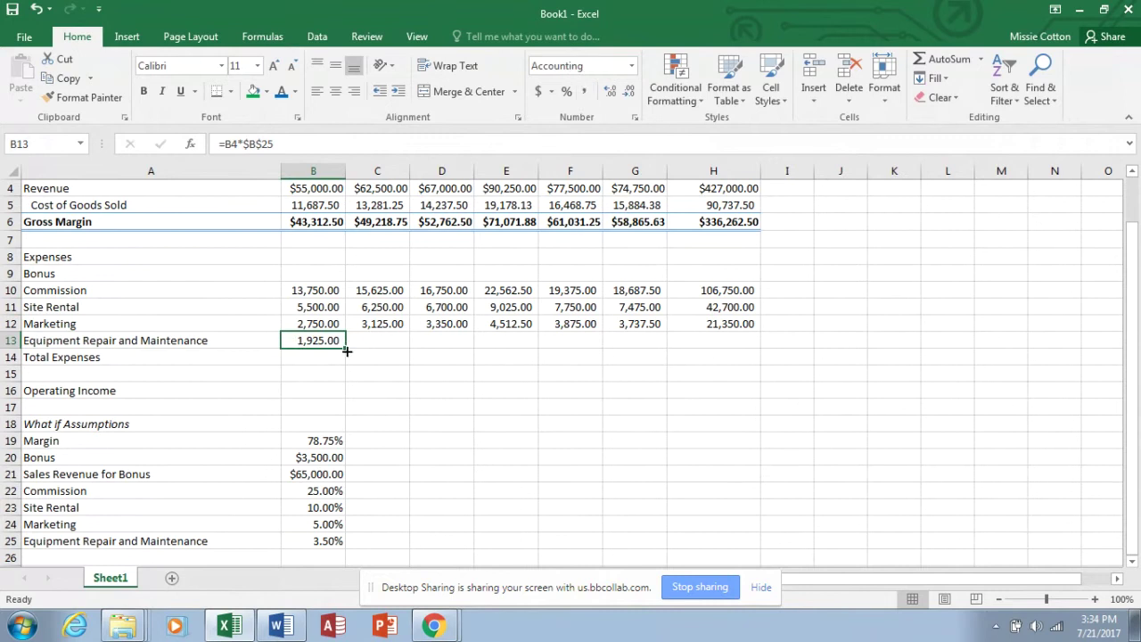
{"action": "left_click_drag", "start_coordinate": [346, 350], "coordinate": [751, 343]}
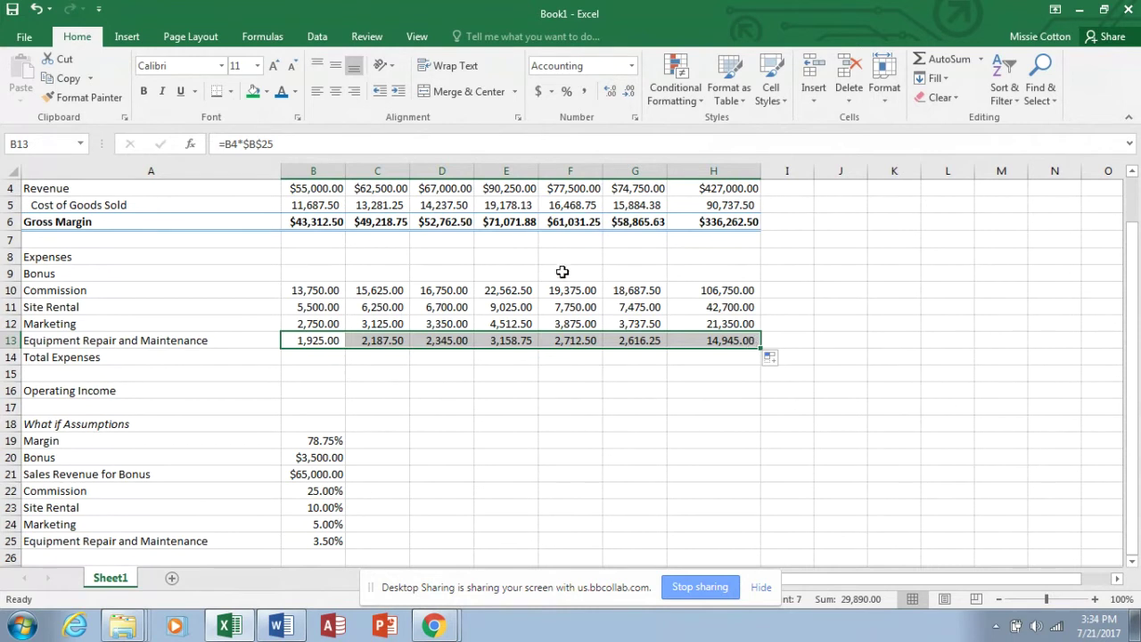
{"action": "left_click", "coordinate": [314, 272]}
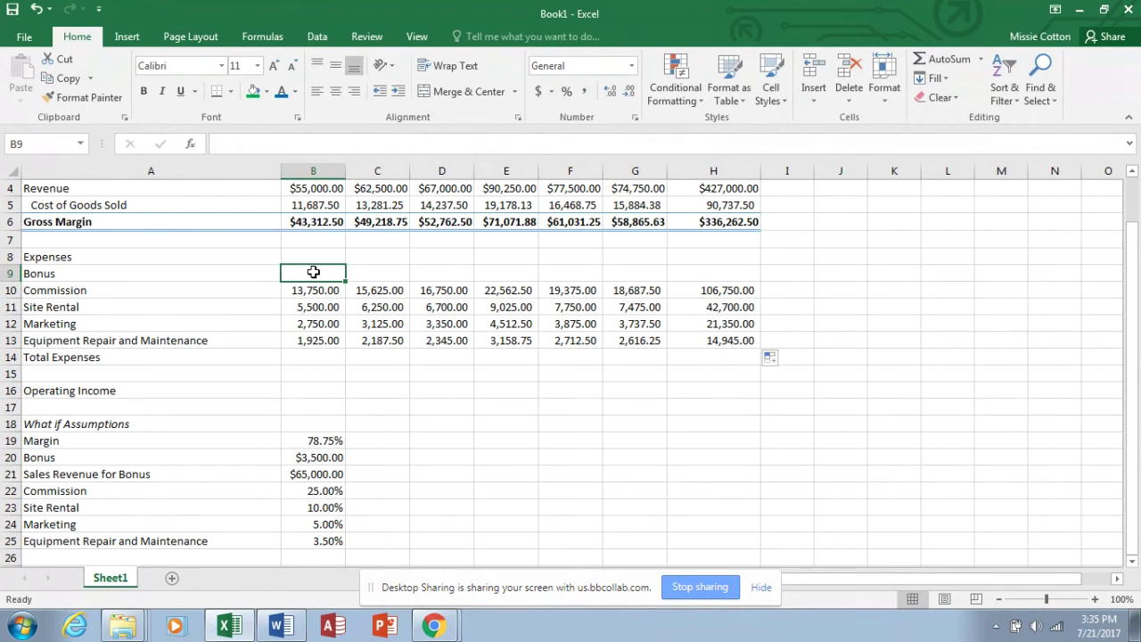
Step: Enter =IF(B4>=$B$21,$B$20,0) in B9 so the bonus pays $B$20 once revenue meets the threshold
{"action": "type", "text": "=i"}
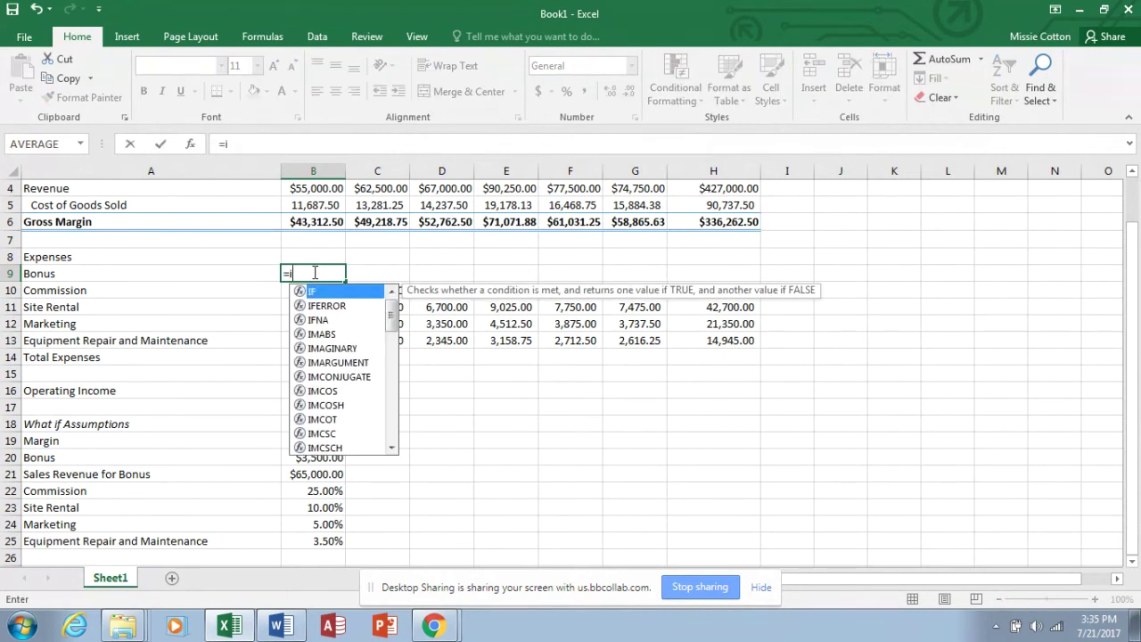
{"action": "type", "text": "f("}
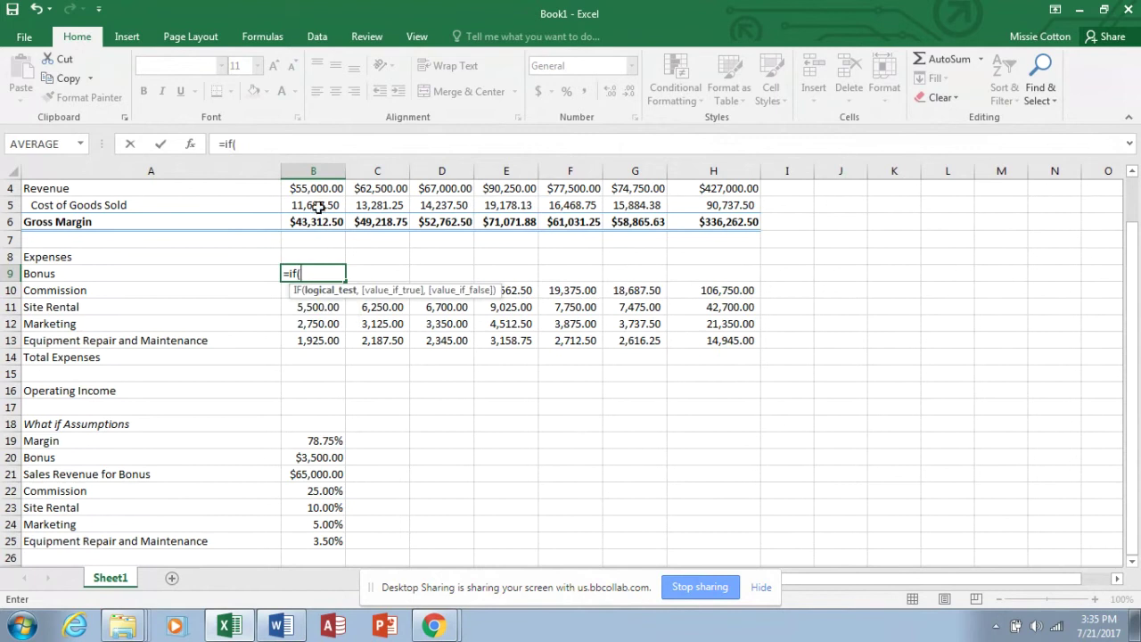
{"action": "left_click", "coordinate": [318, 191]}
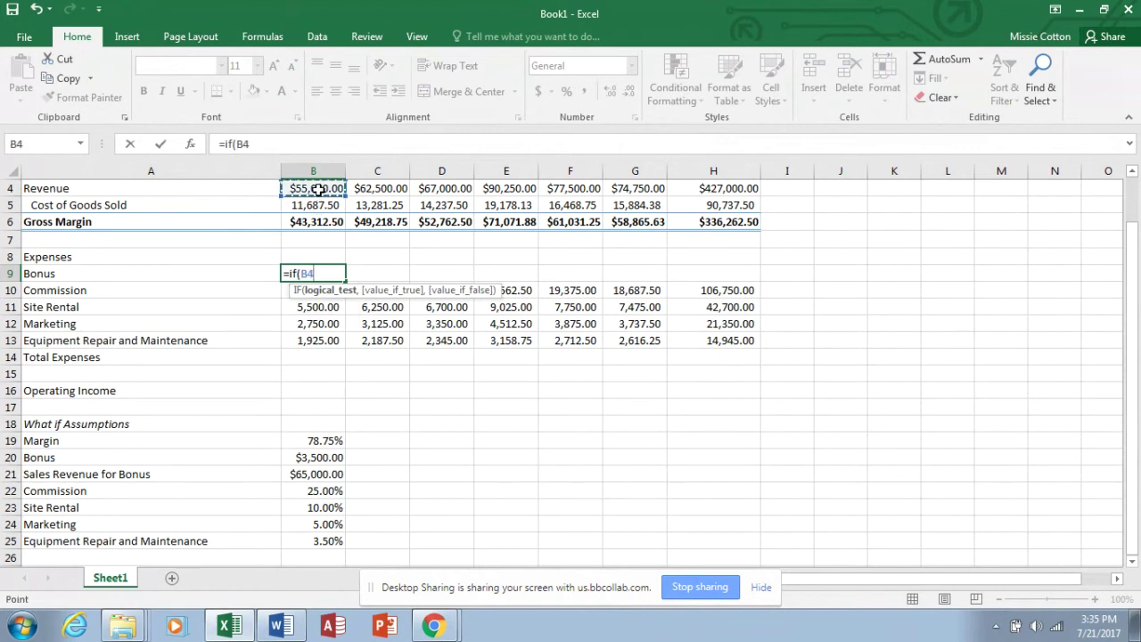
{"action": "type", "text": ">="}
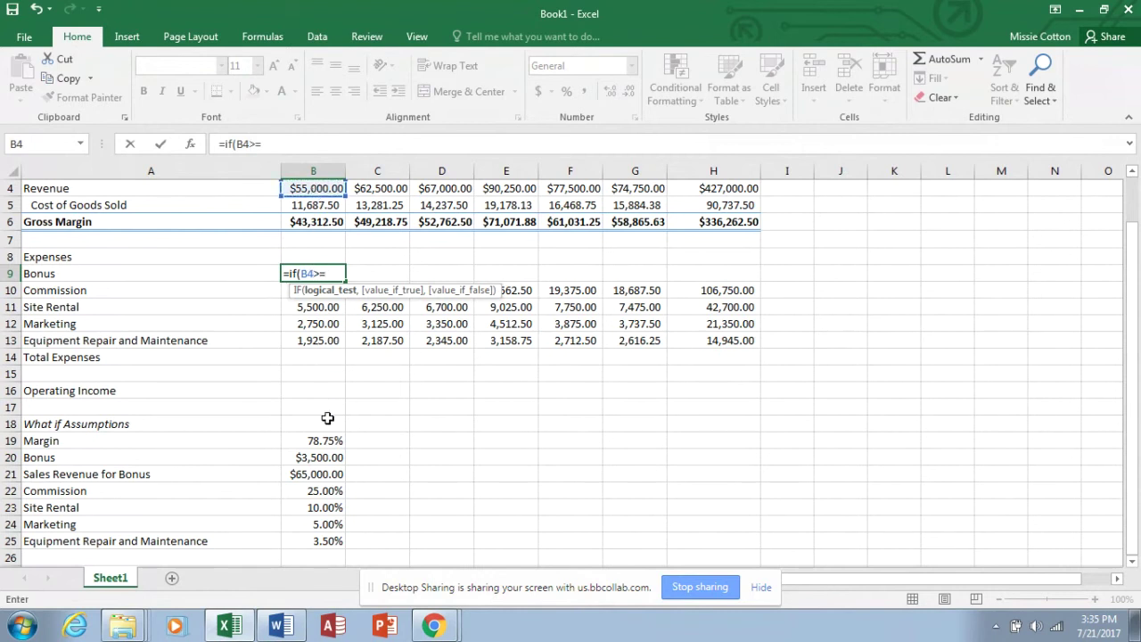
{"action": "left_click", "coordinate": [321, 474]}
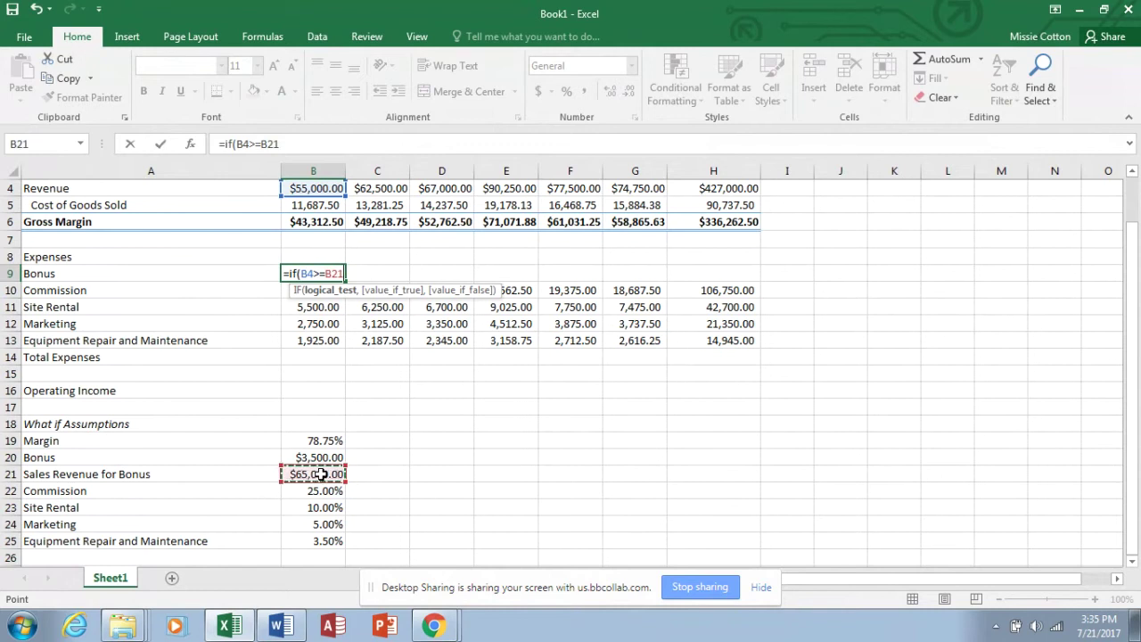
{"action": "key", "text": "F4"}
{"action": "type", "text": ","}
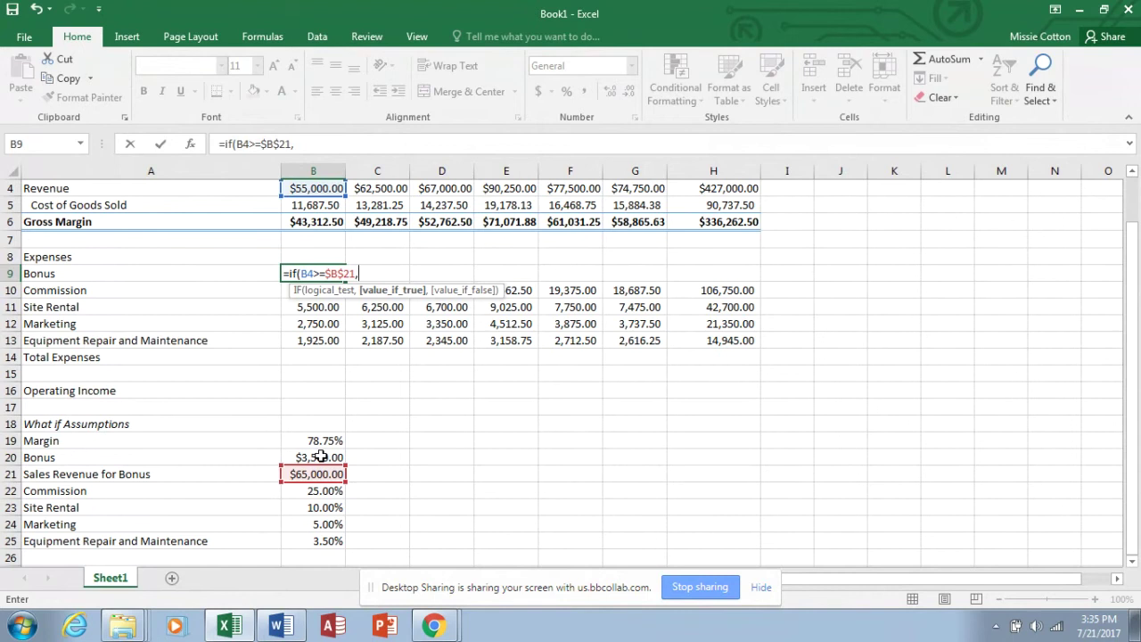
{"action": "left_click", "coordinate": [321, 456]}
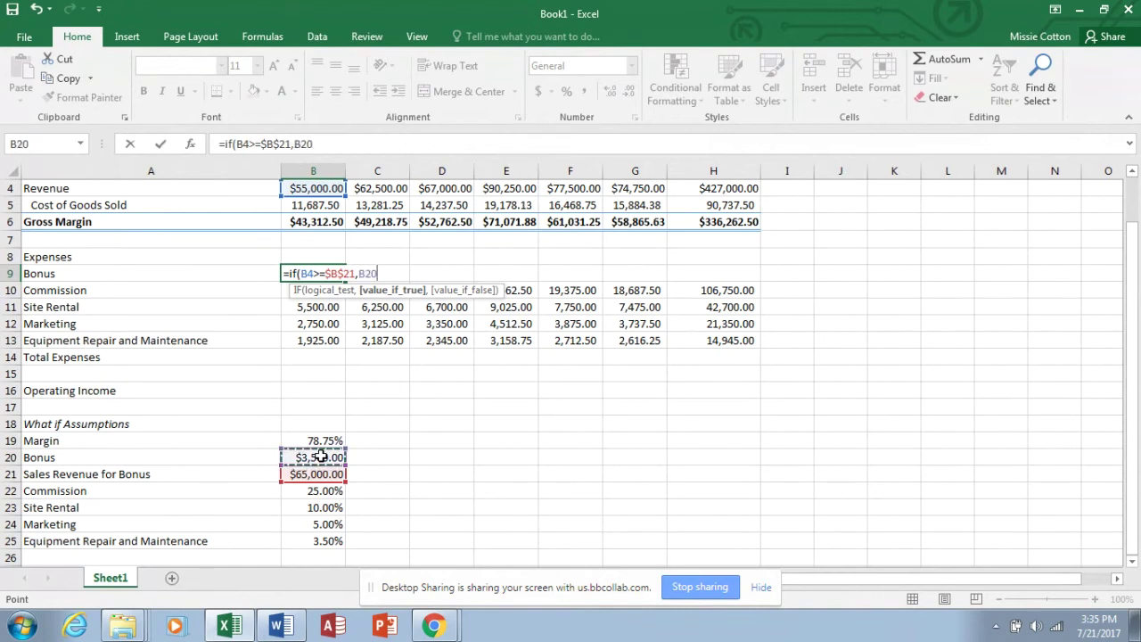
{"action": "key", "text": "F4"}
{"action": "type", "text": ",0"}
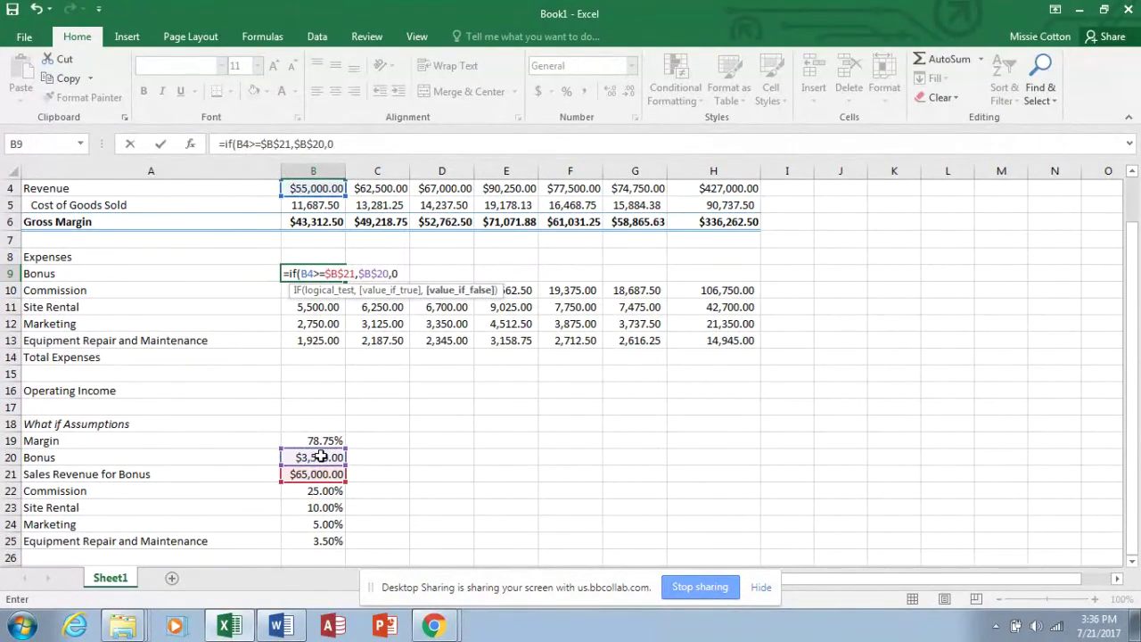
{"action": "type", "text": ")"}
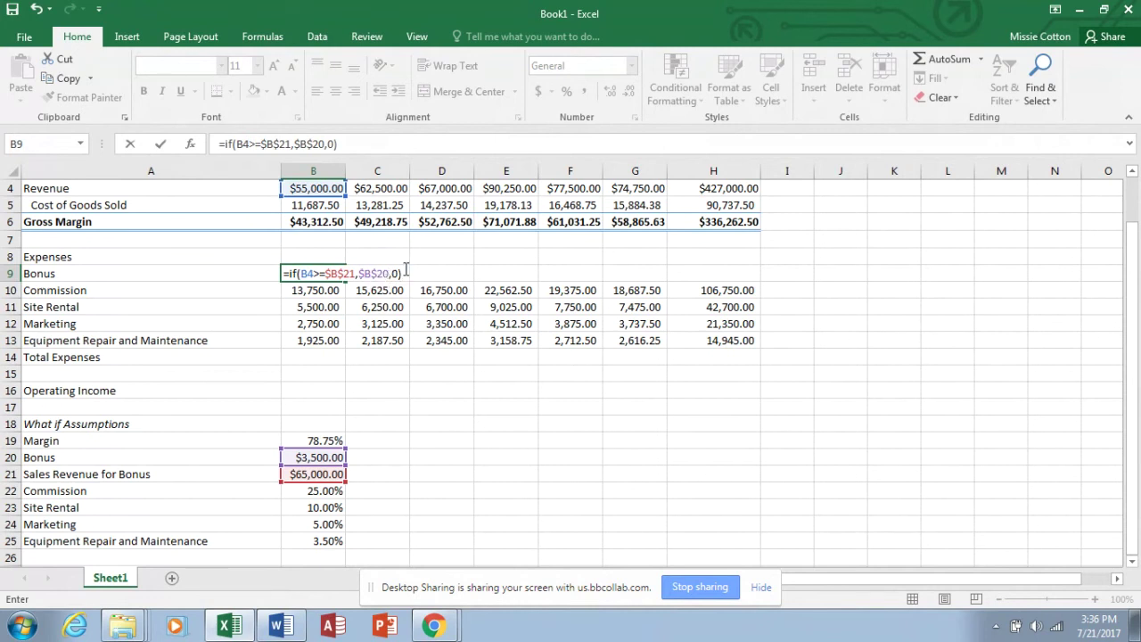
{"action": "key", "text": "Return"}
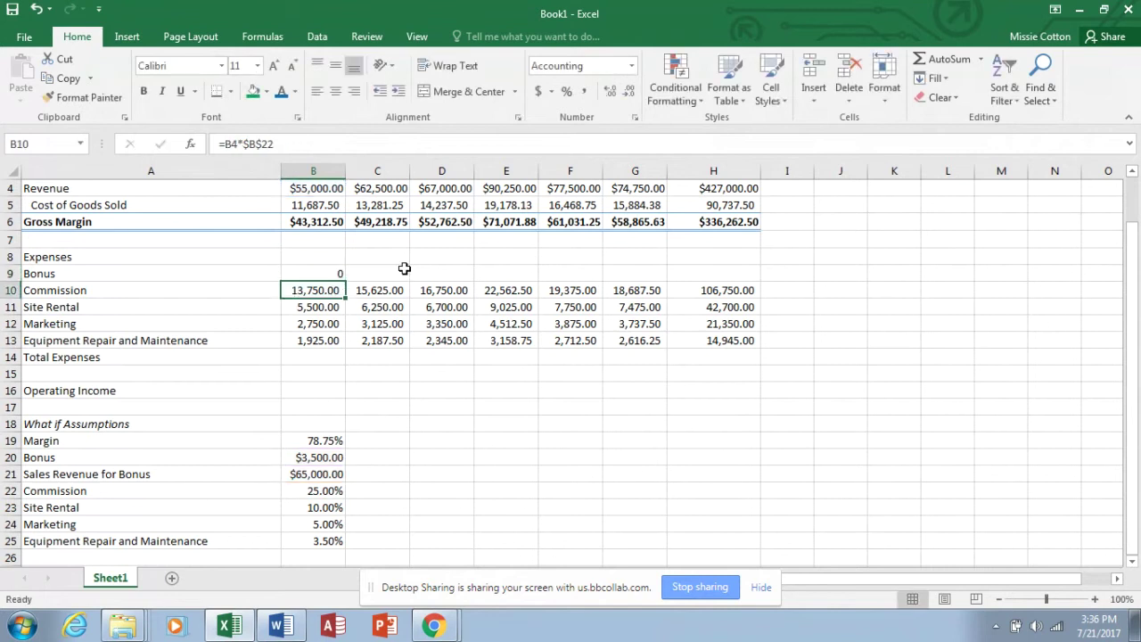
Step: Format B9 as Currency and fill the bonus formula across to G9
{"action": "left_click", "coordinate": [330, 276]}
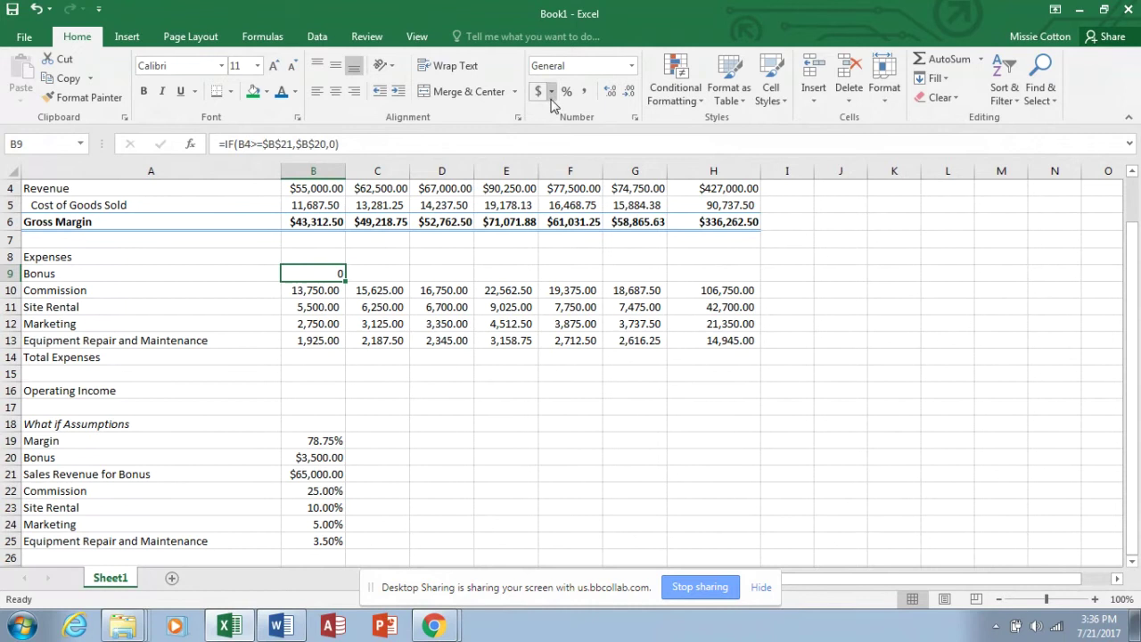
{"action": "left_click", "coordinate": [631, 66]}
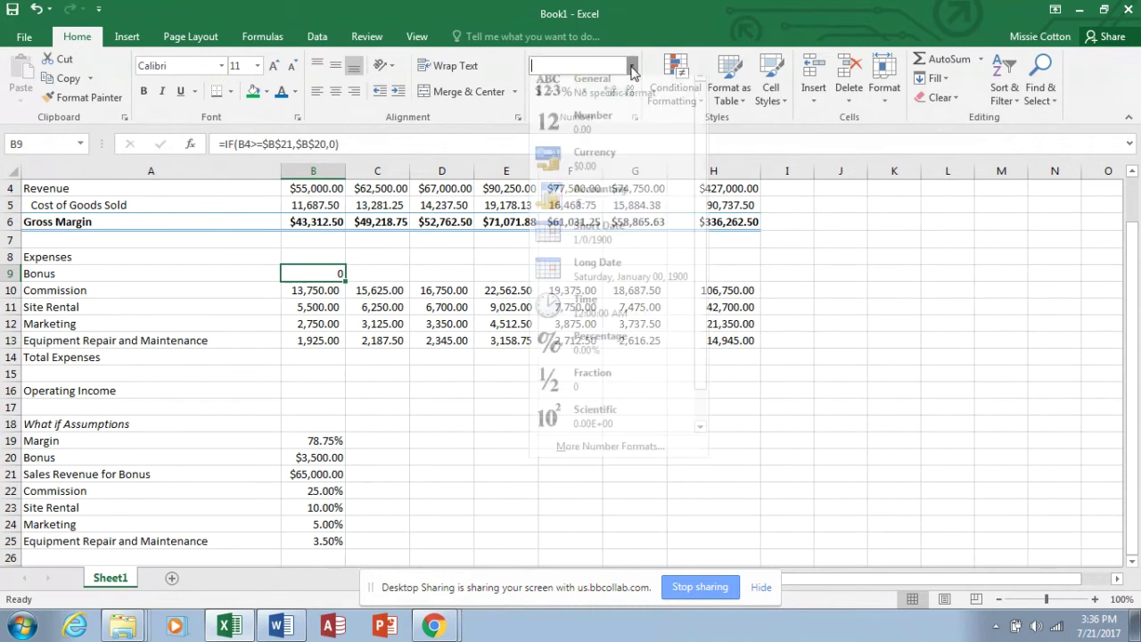
{"action": "left_click", "coordinate": [595, 168]}
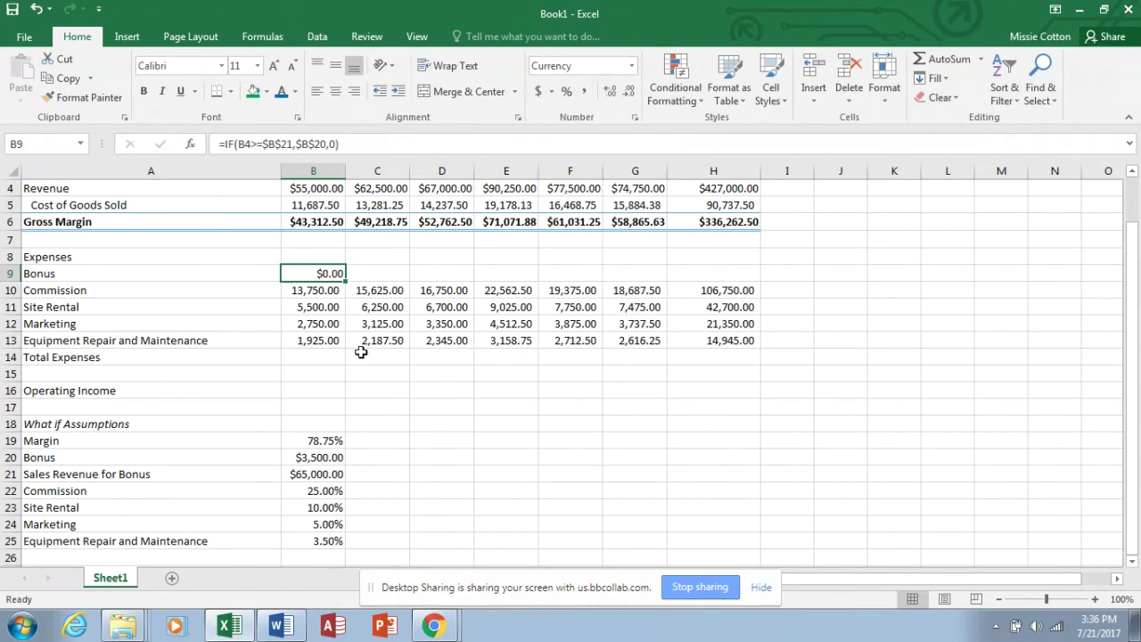
{"action": "left_click_drag", "start_coordinate": [346, 282], "coordinate": [392, 277]}
{"action": "left_click_drag", "start_coordinate": [443, 273], "coordinate": [500, 281]}
{"action": "left_click", "coordinate": [328, 272]}
{"action": "left_click_drag", "start_coordinate": [346, 284], "coordinate": [656, 286]}
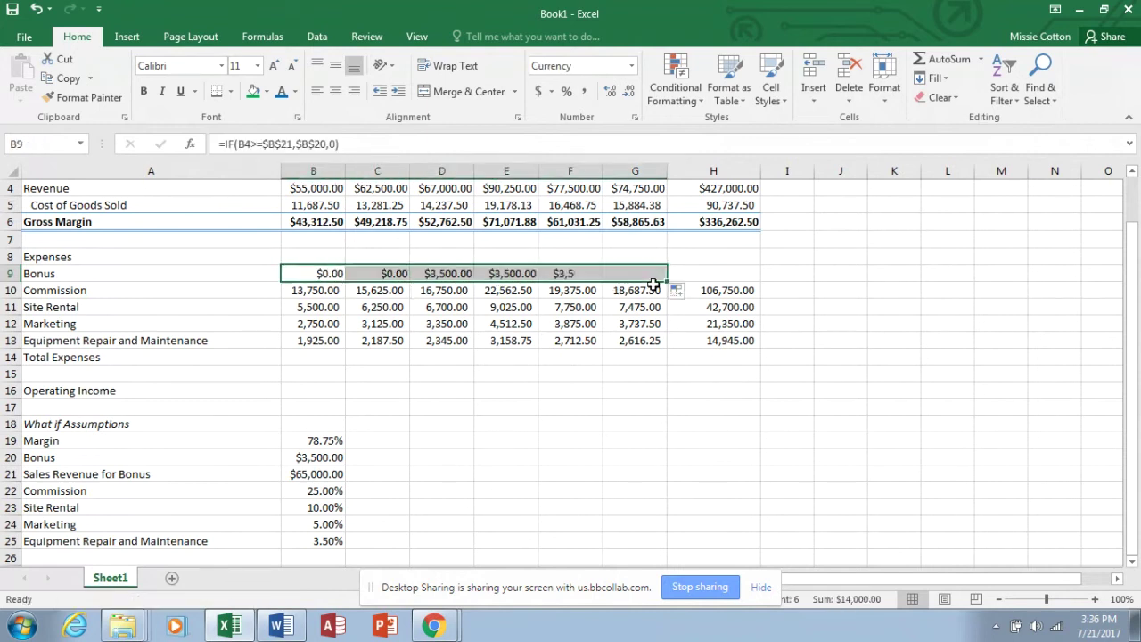
Step: AutoSum the bonus row into H9, giving =SUM(B9:G9) of $14,000.00
{"action": "left_click", "coordinate": [707, 275]}
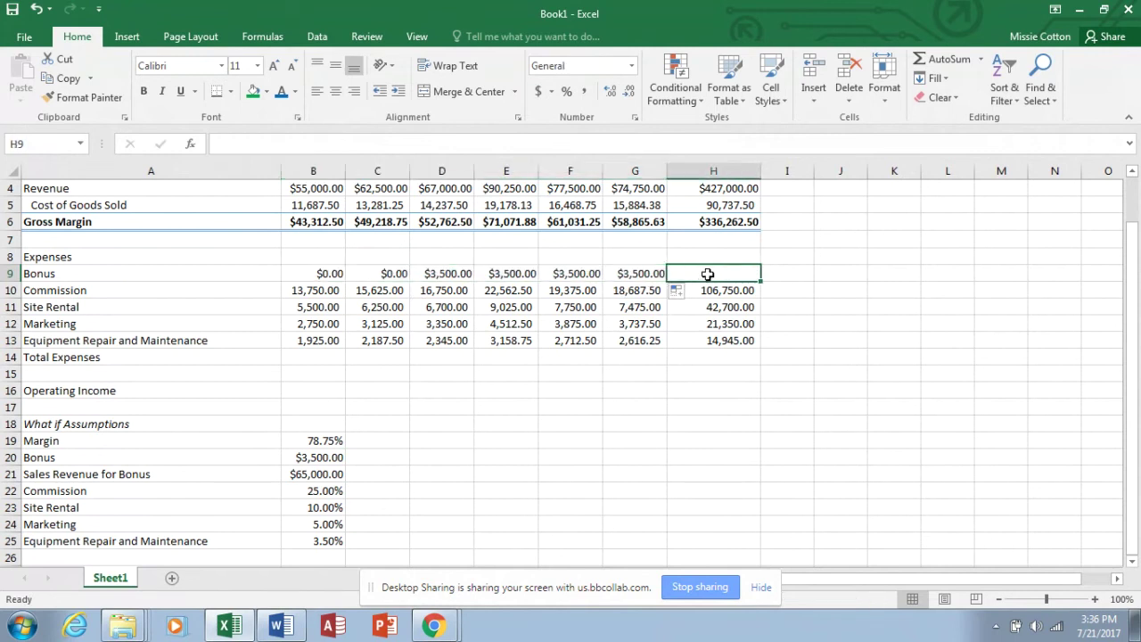
{"action": "left_click", "coordinate": [947, 64]}
{"action": "left_click", "coordinate": [947, 65]}
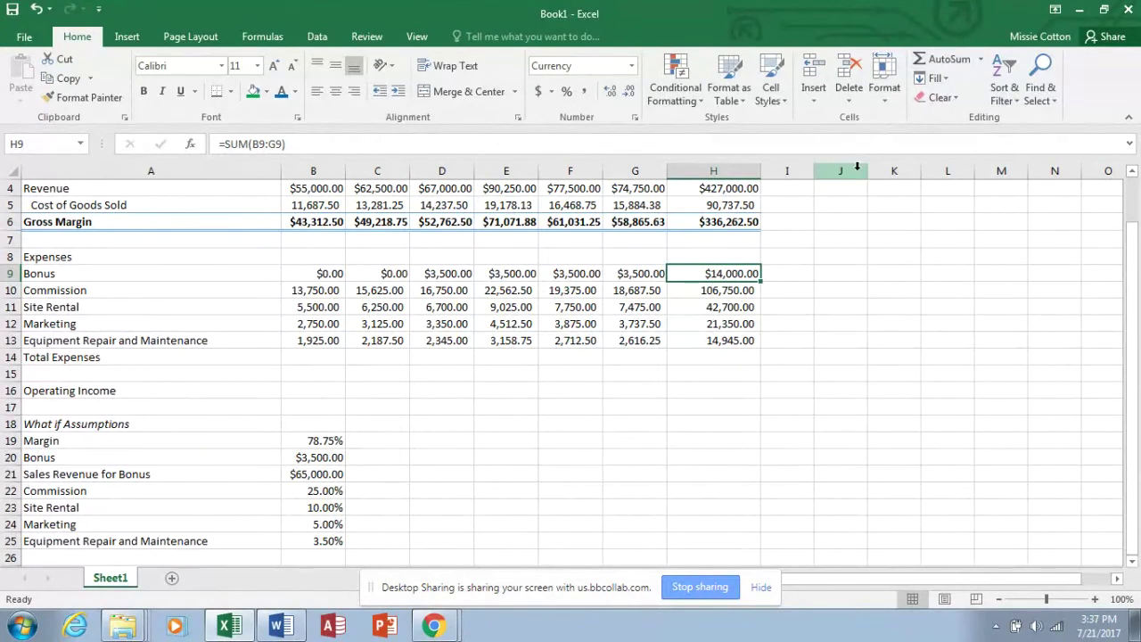
{"action": "left_click", "coordinate": [319, 358]}
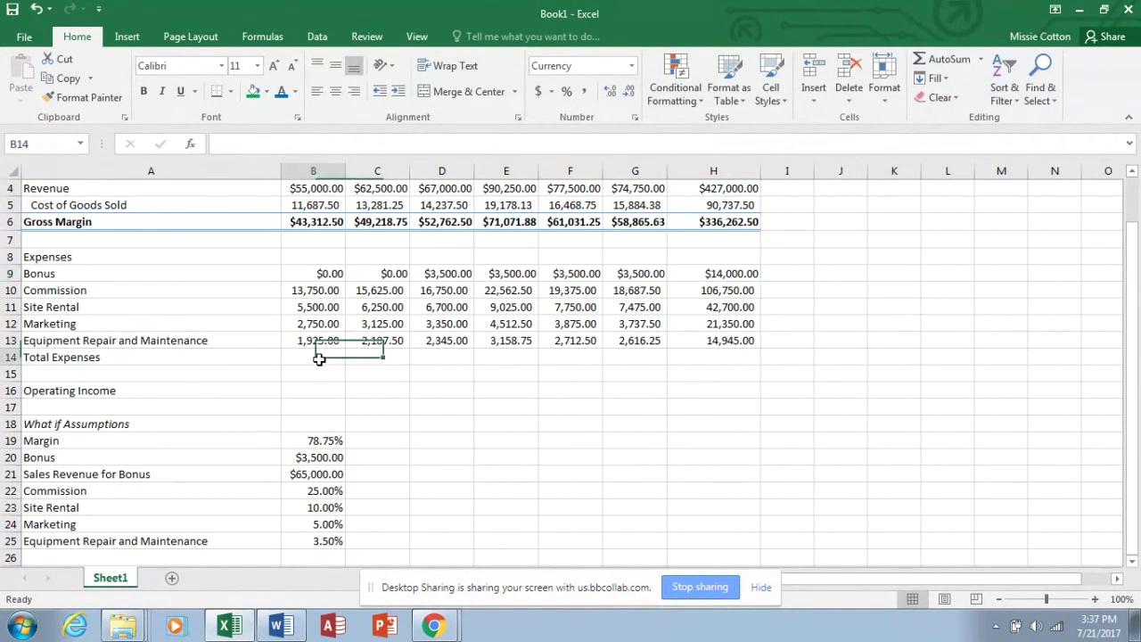
Step: AutoSum the expenses in B14 and fill the total across to H14
{"action": "left_click", "coordinate": [936, 64]}
{"action": "left_click", "coordinate": [936, 65]}
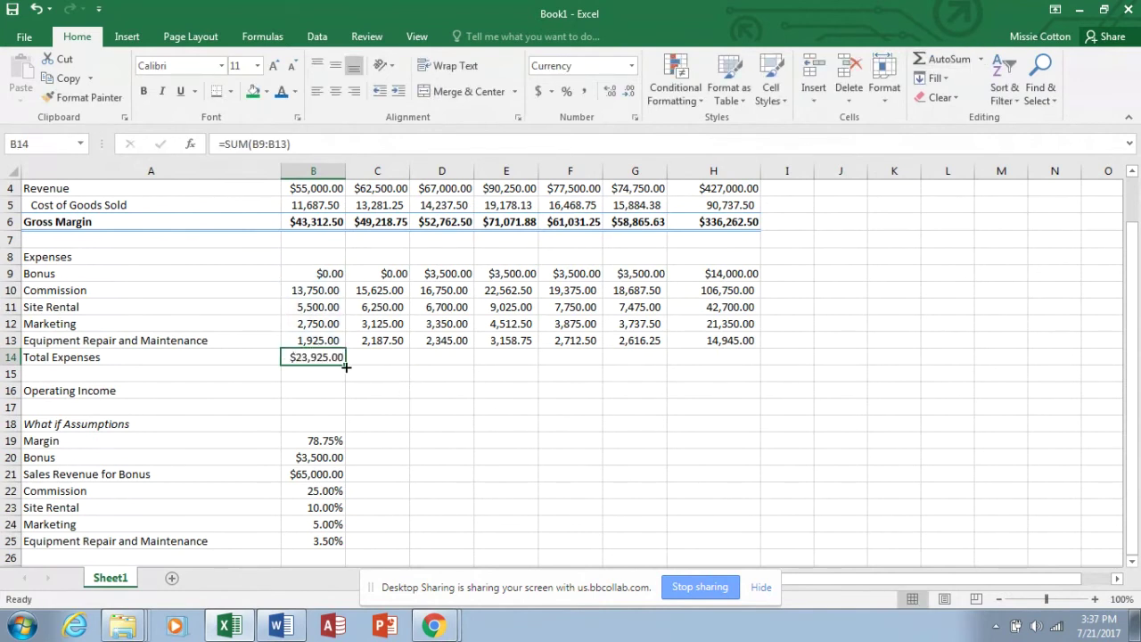
{"action": "left_click_drag", "start_coordinate": [345, 364], "coordinate": [732, 387]}
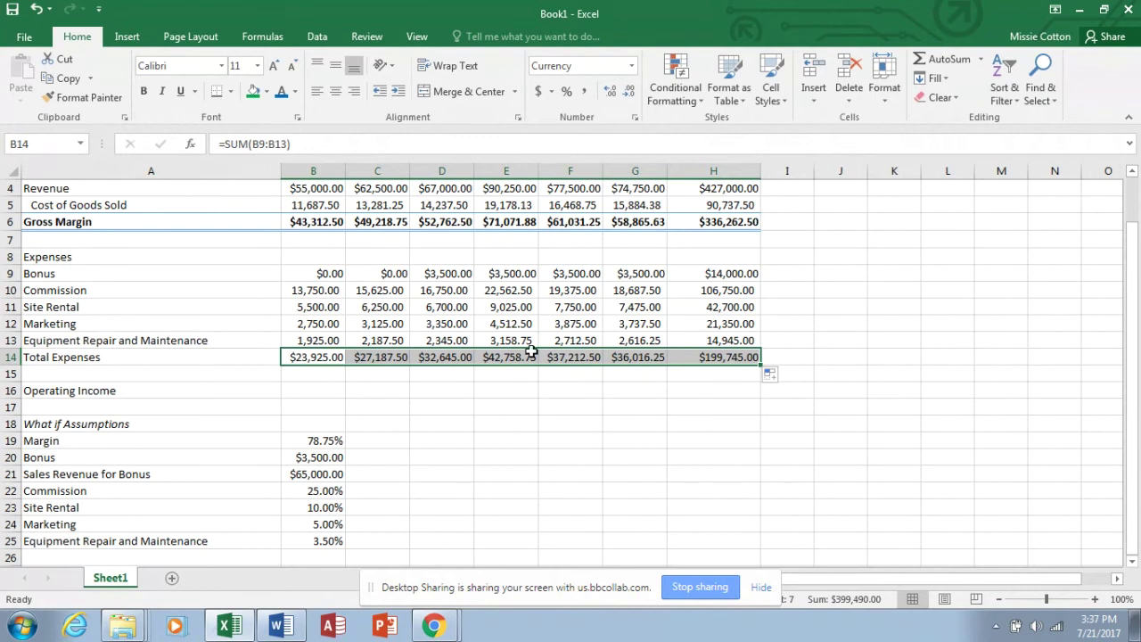
Step: Apply the Total cell style to the Total Expenses row A14:H14
{"action": "left_click", "coordinate": [56, 358]}
{"action": "left_click_drag", "start_coordinate": [56, 357], "coordinate": [745, 361]}
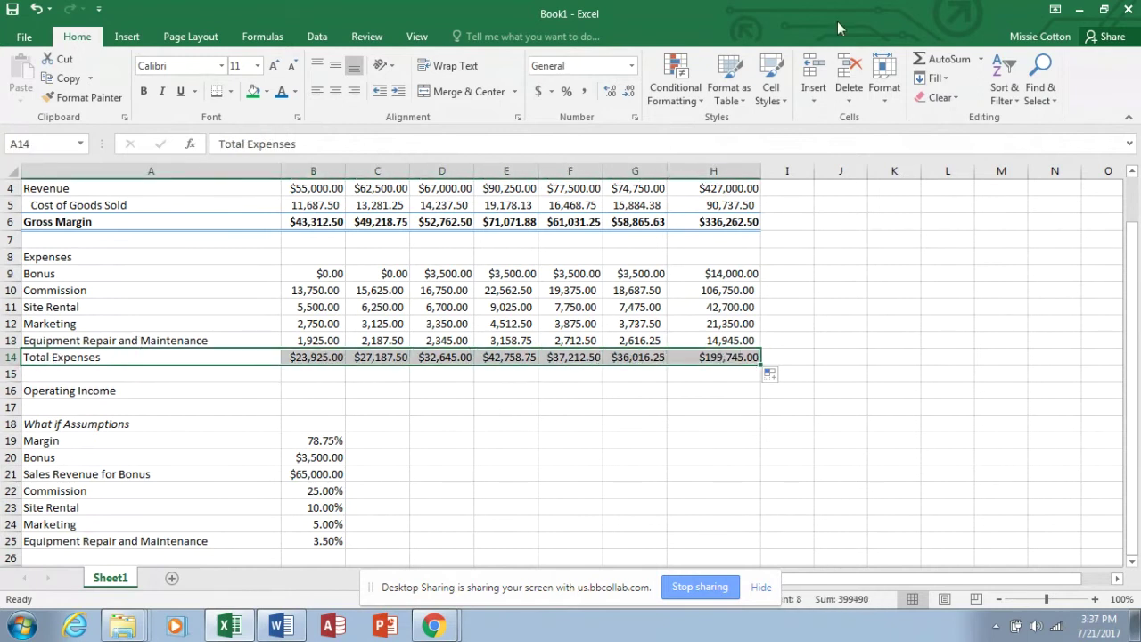
{"action": "left_click", "coordinate": [783, 96]}
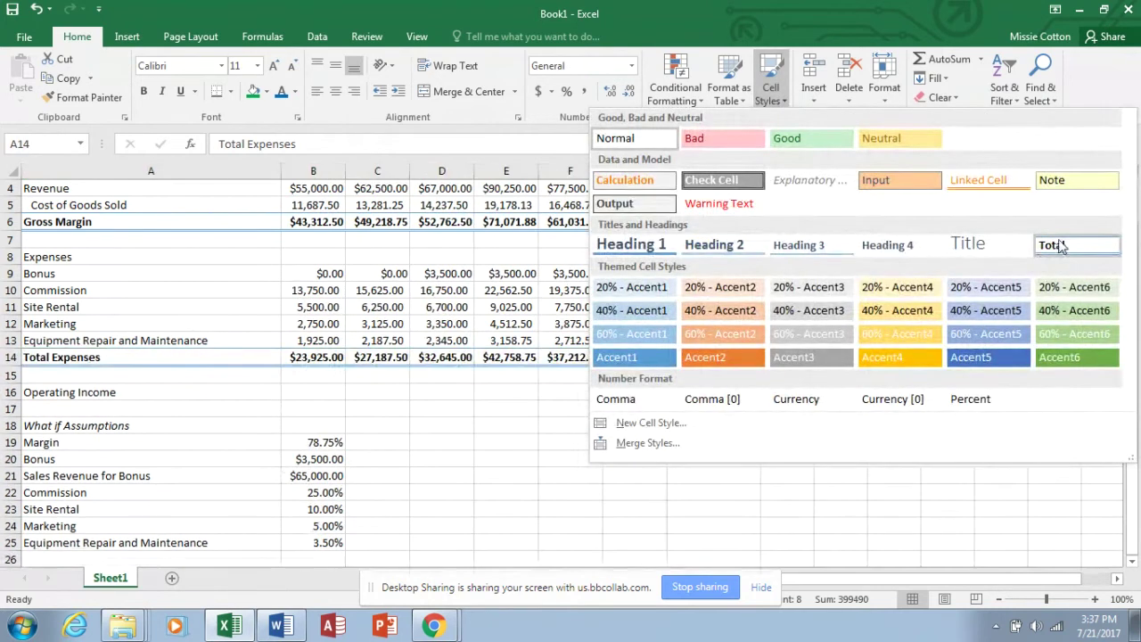
{"action": "left_click", "coordinate": [1059, 245]}
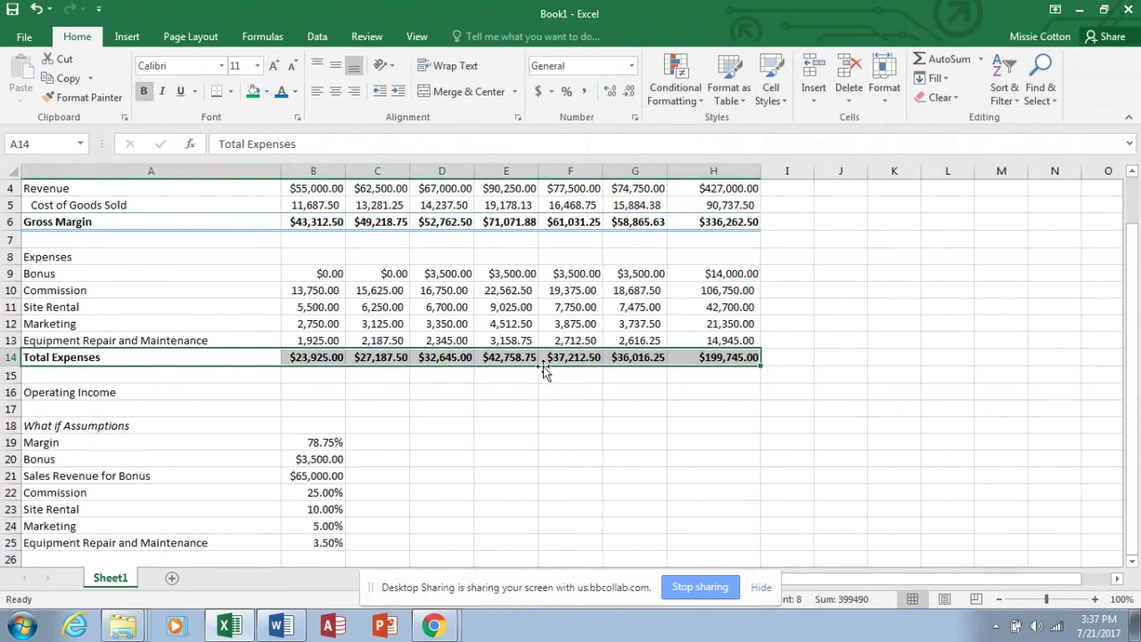
{"action": "left_click", "coordinate": [325, 398]}
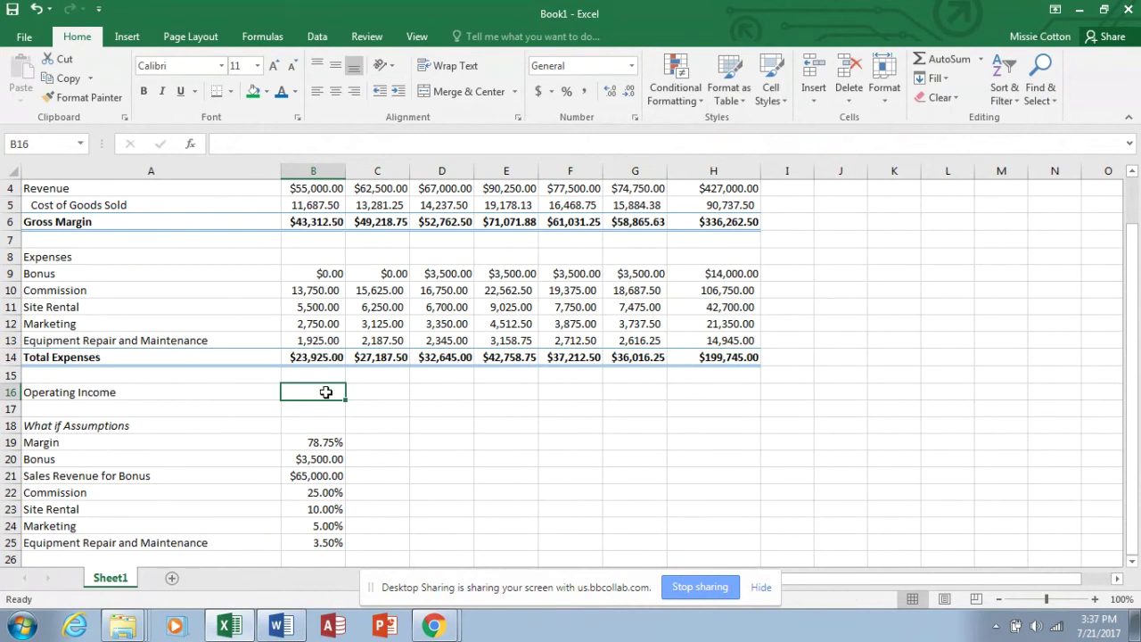
Step: Enter =B6-B14 in B16 and fill it across to H16, totaling $136,517.50
{"action": "type", "text": "="}
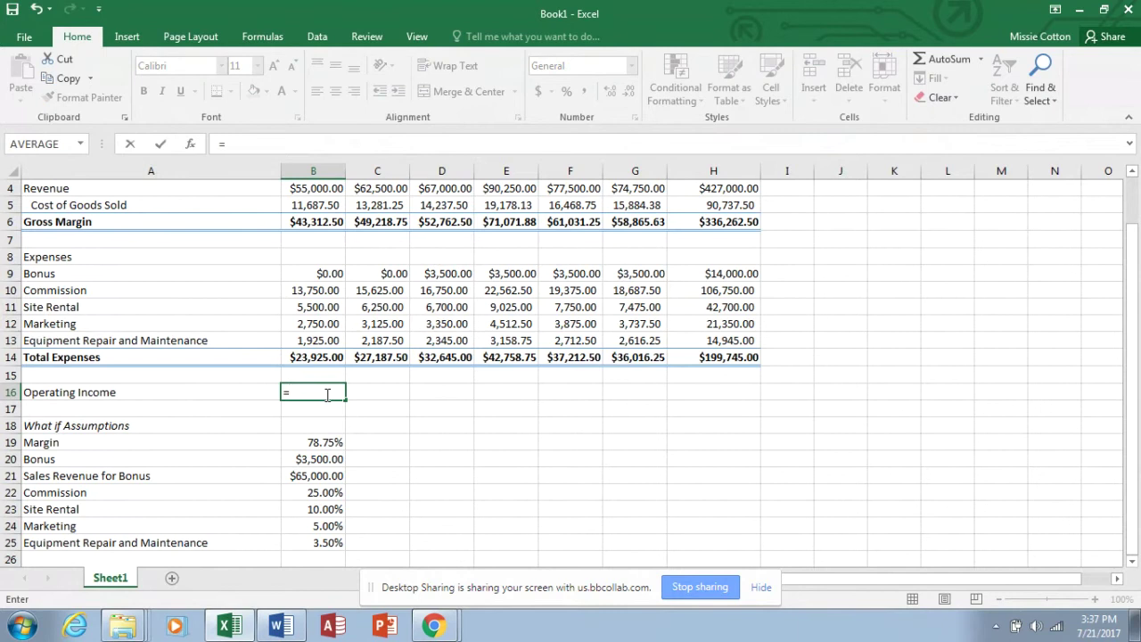
{"action": "left_click", "coordinate": [319, 222]}
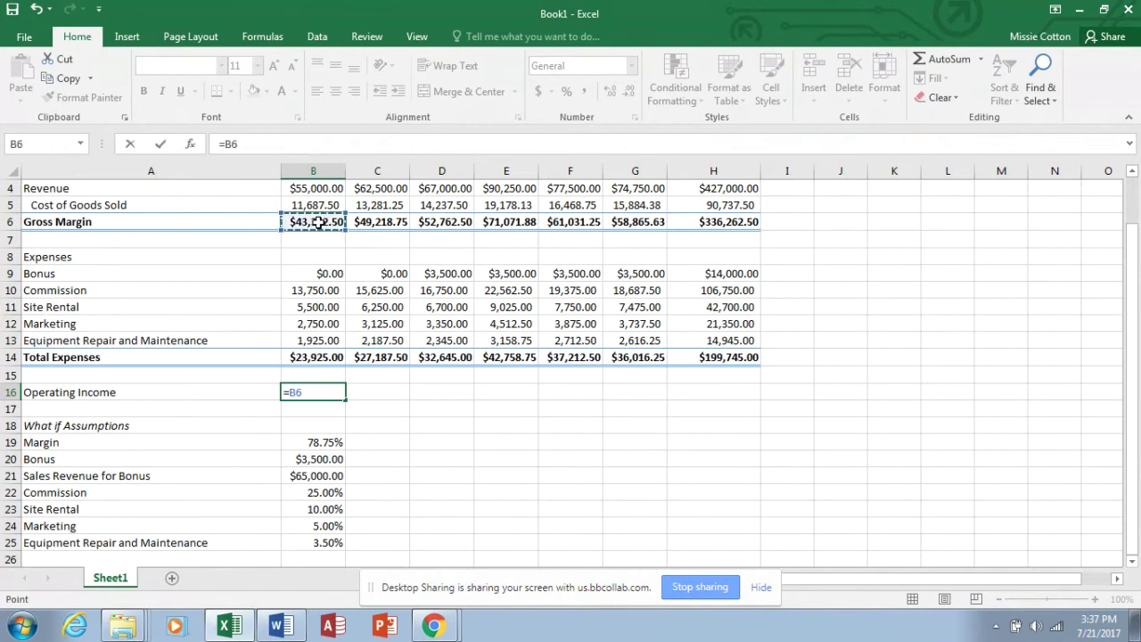
{"action": "type", "text": "-"}
{"action": "left_click", "coordinate": [317, 359]}
{"action": "key", "text": "Return"}
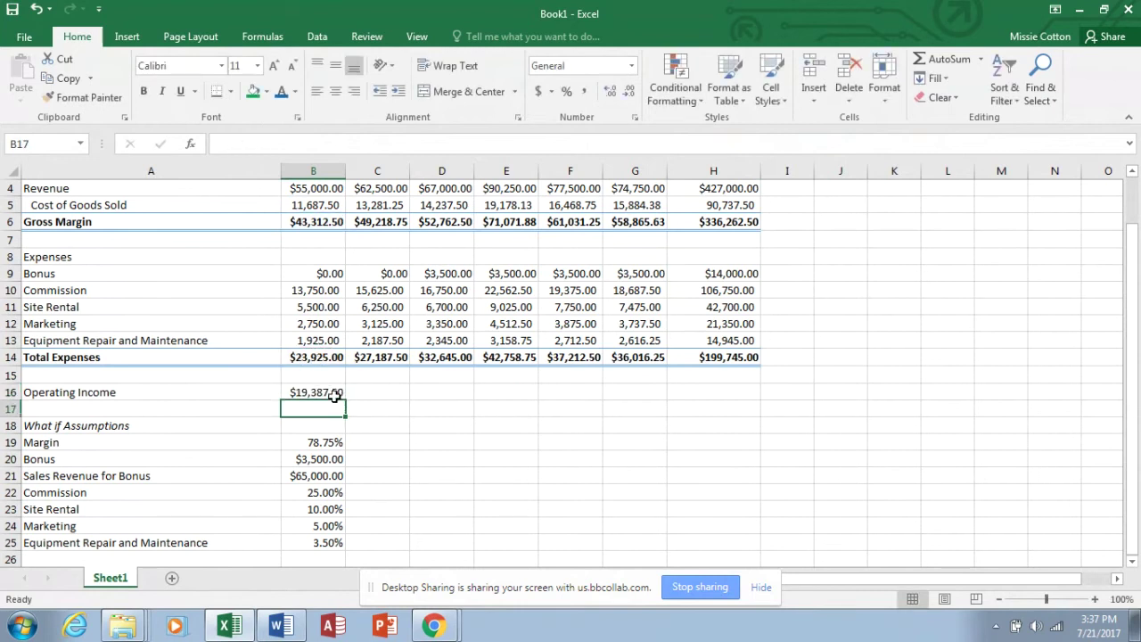
{"action": "left_click", "coordinate": [334, 396]}
{"action": "left_click_drag", "start_coordinate": [346, 401], "coordinate": [741, 389]}
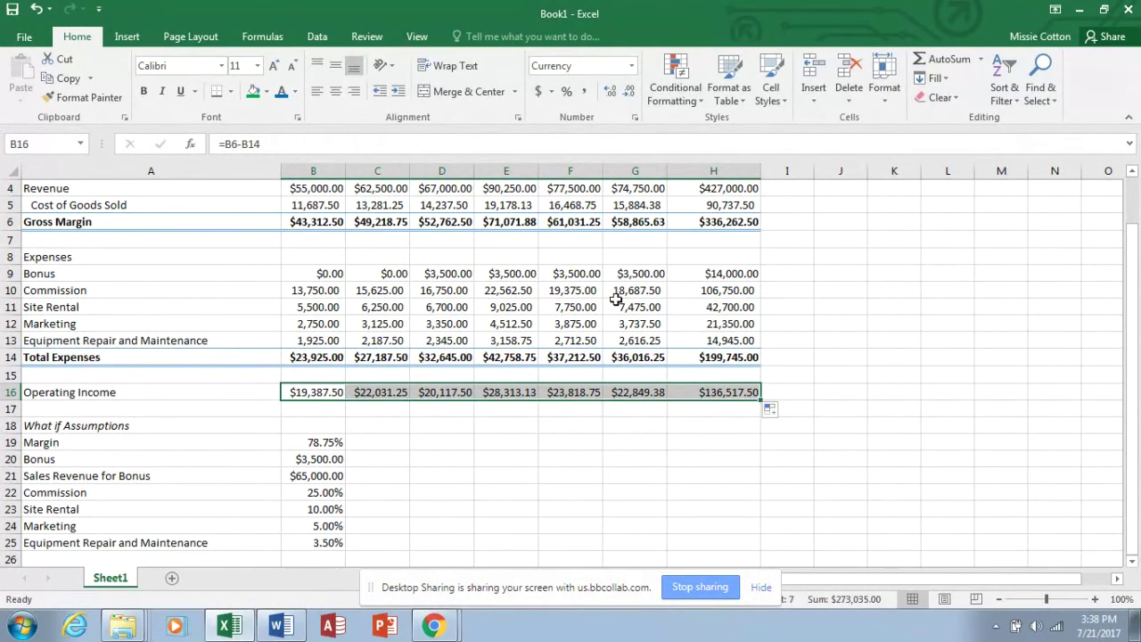
Step: Save the workbook to the Desktop as the Ice Cream Shoppe name followed by the student's name
{"action": "left_click", "coordinate": [24, 39]}
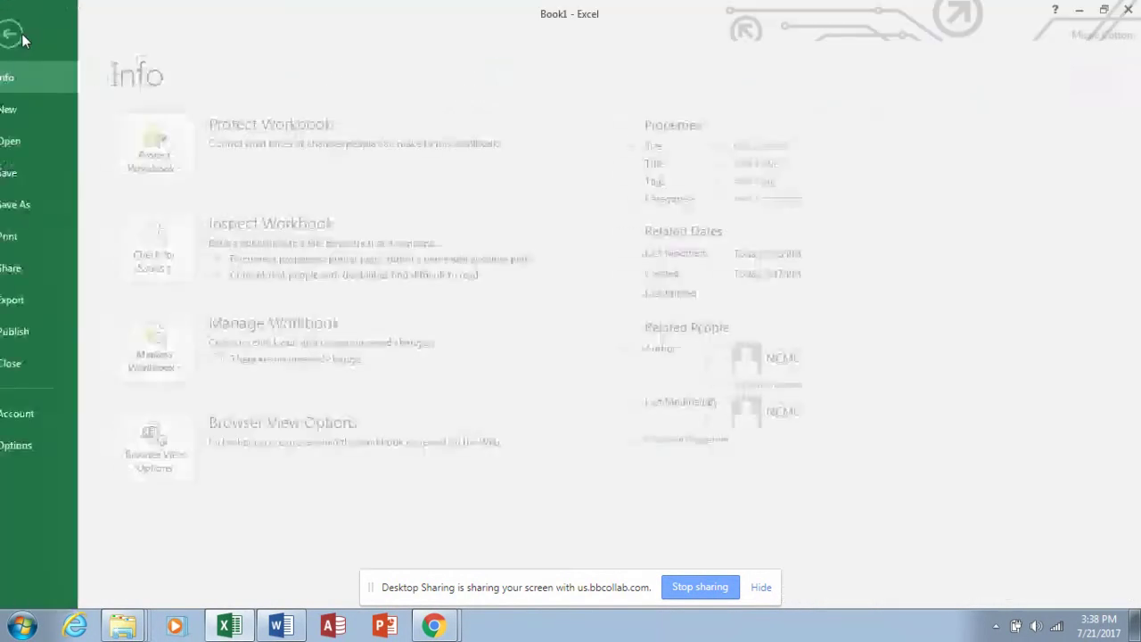
{"action": "left_click", "coordinate": [36, 207]}
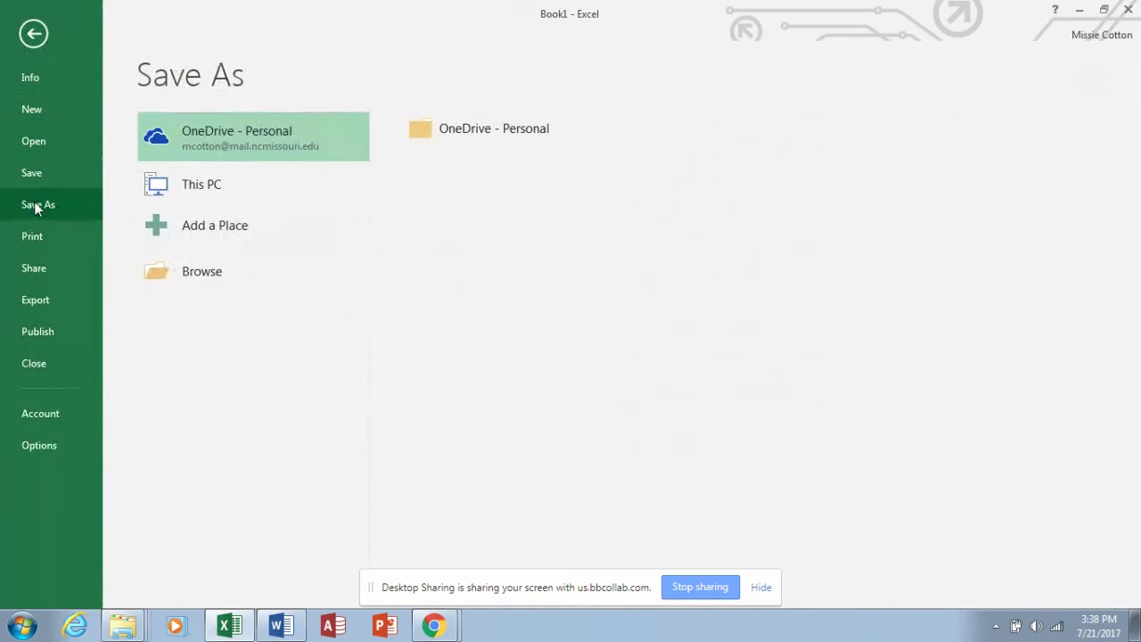
{"action": "left_click", "coordinate": [185, 270]}
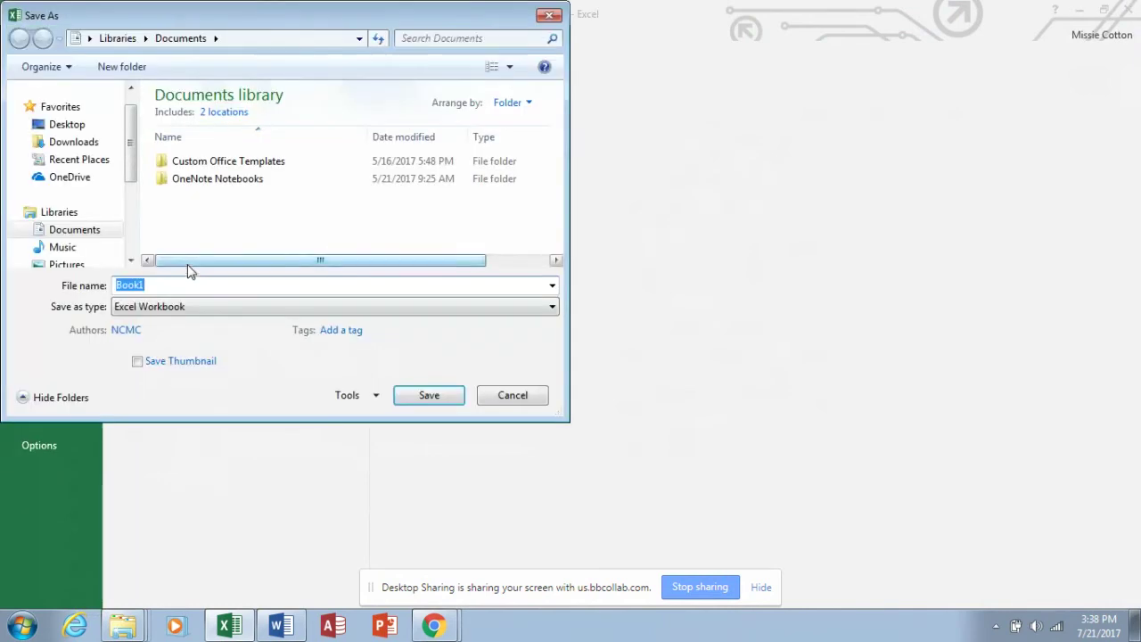
{"action": "left_click", "coordinate": [89, 38]}
{"action": "left_click", "coordinate": [108, 60]}
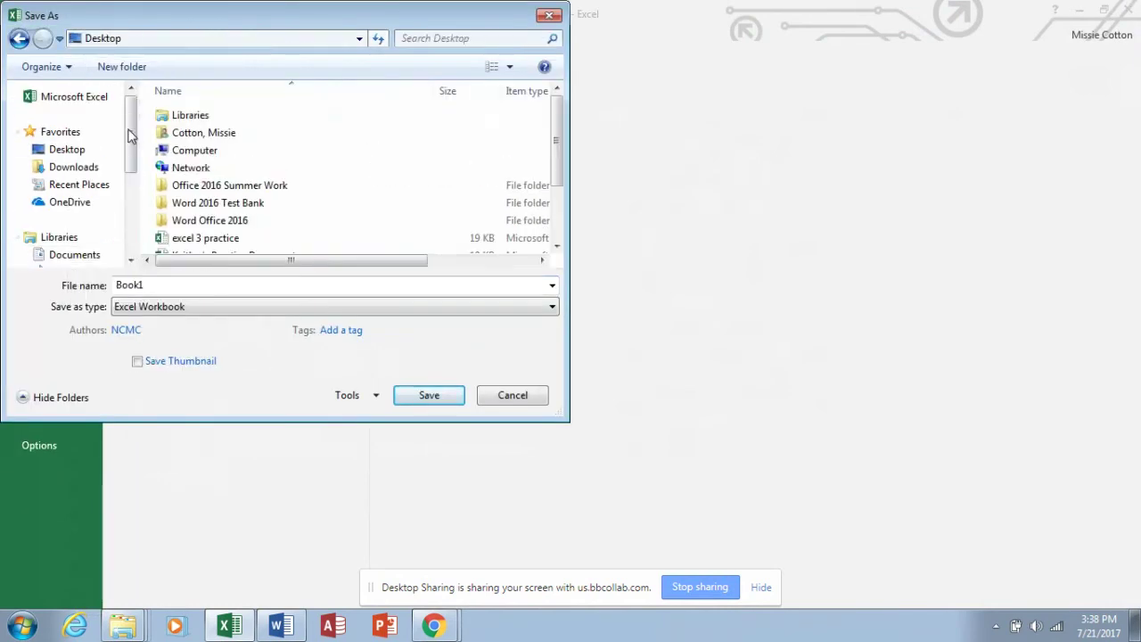
{"action": "double_click", "coordinate": [116, 286]}
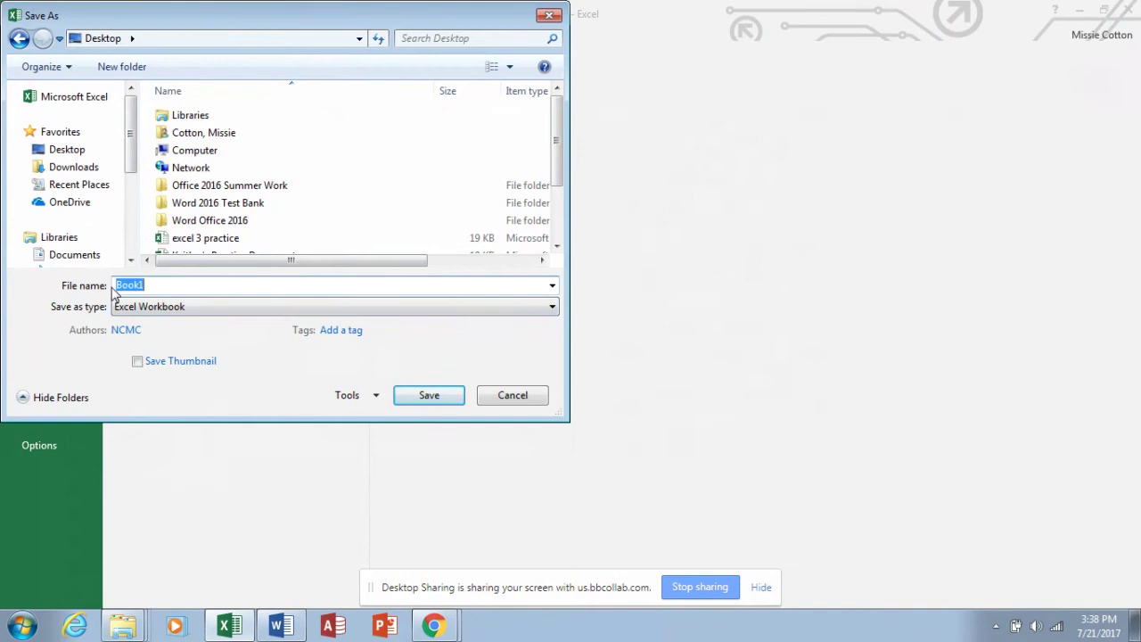
{"action": "type", "text": "Kait"}
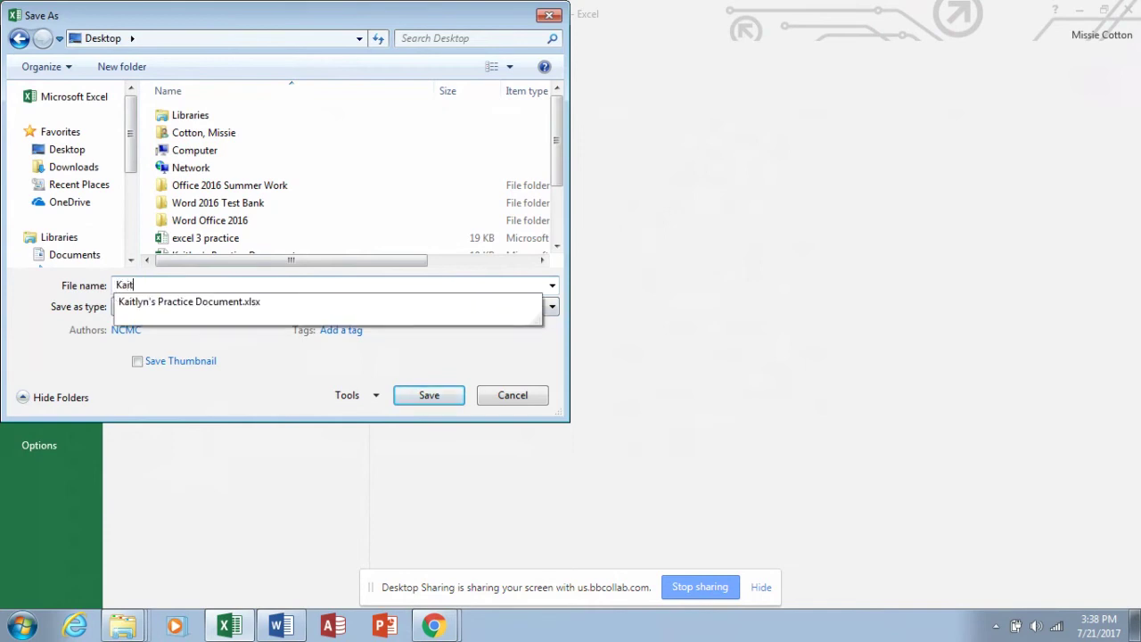
{"action": "type", "text": "lyns Ice C"}
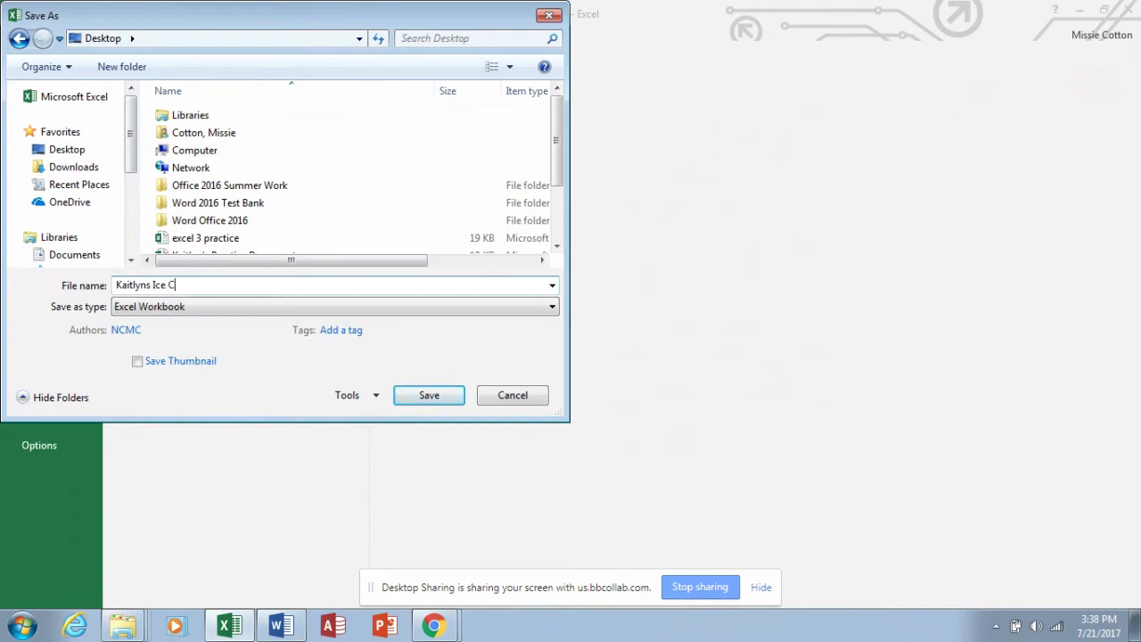
{"action": "type", "text": "ream Shoppe MCotton"}
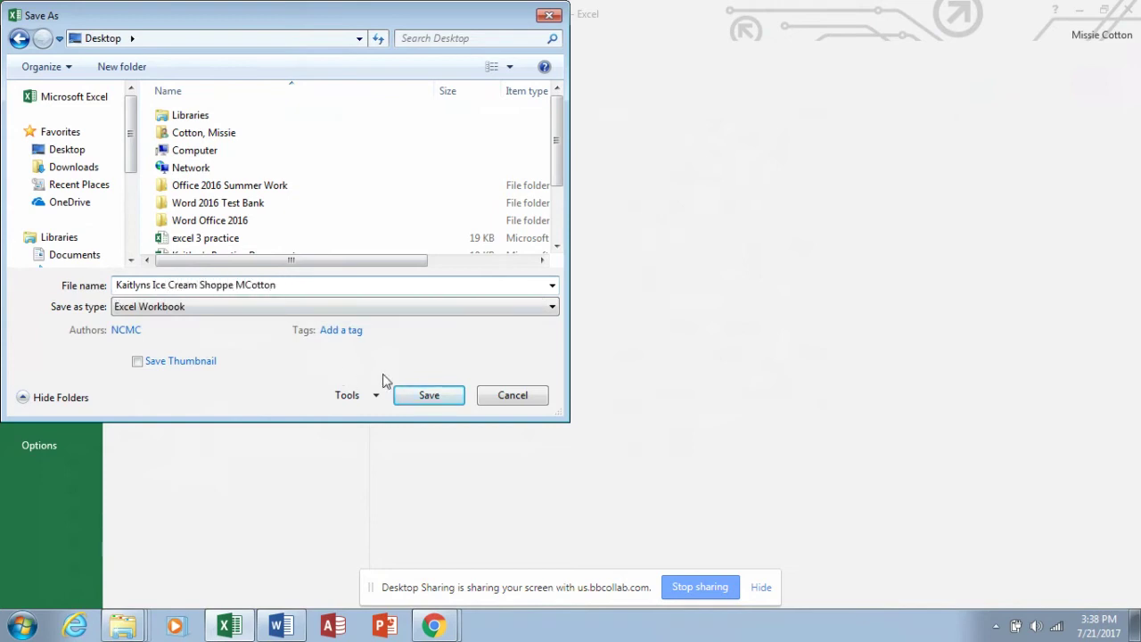
{"action": "left_click", "coordinate": [425, 398]}
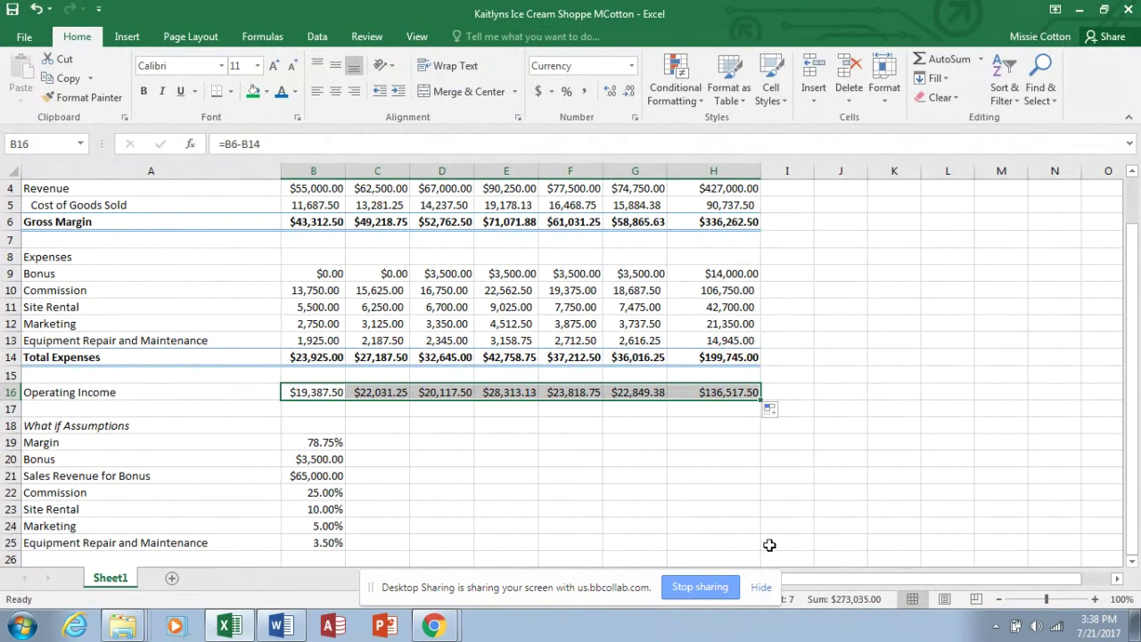
Step: Zoom the worksheet to 80% and select the subtitle cell A2
{"action": "left_click", "coordinate": [1000, 600]}
{"action": "left_click", "coordinate": [999, 599]}
{"action": "left_click", "coordinate": [999, 600]}
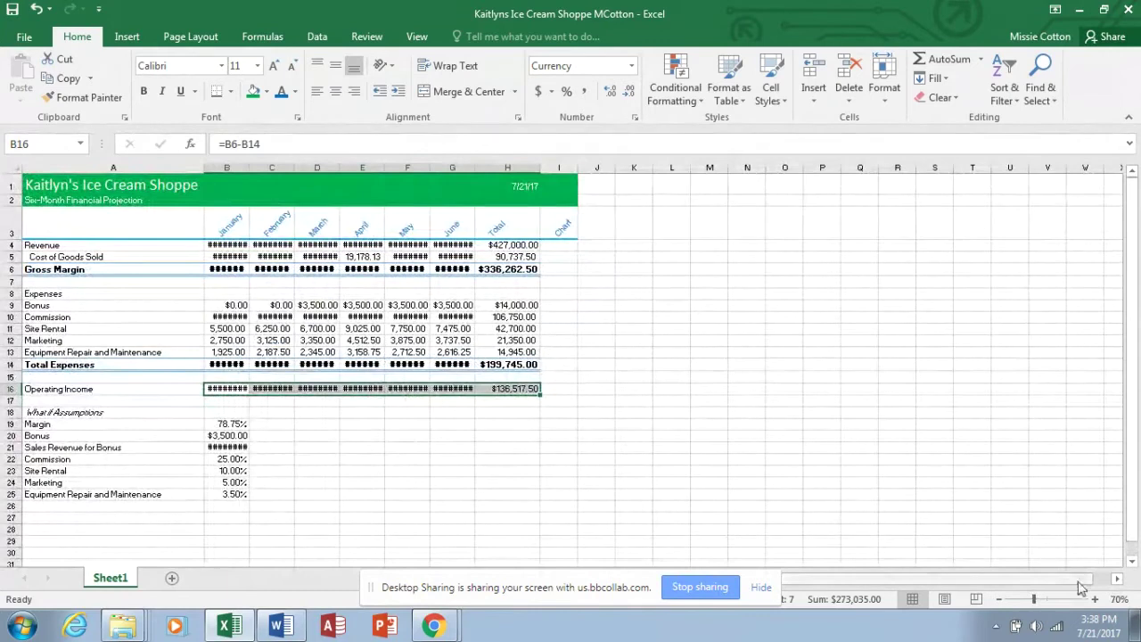
{"action": "left_click", "coordinate": [1098, 599]}
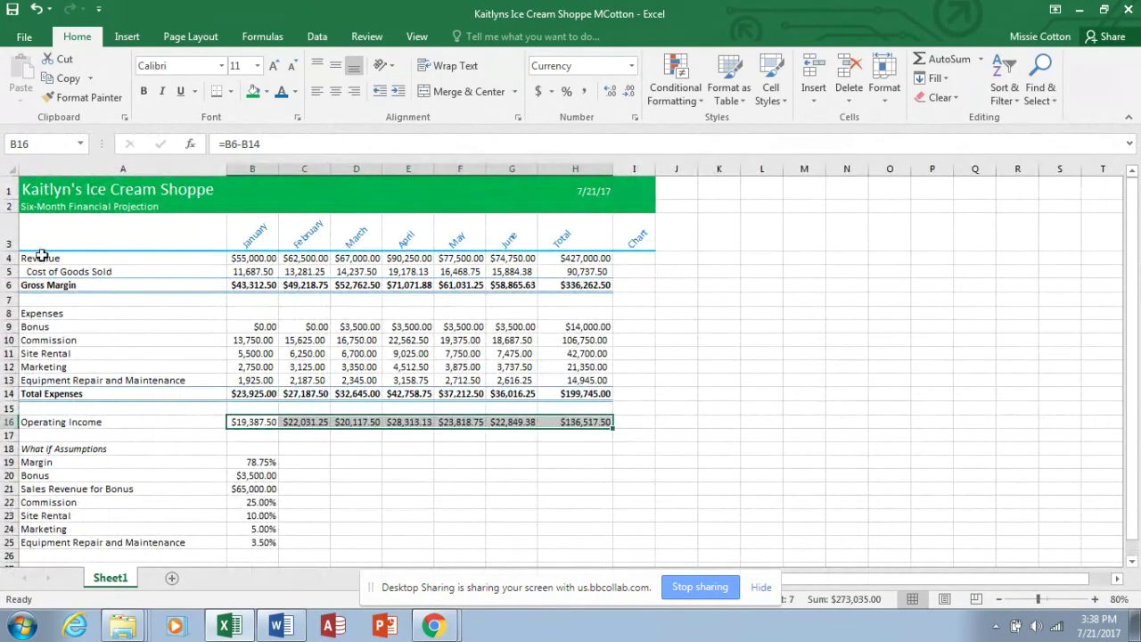
{"action": "left_click", "coordinate": [55, 207]}
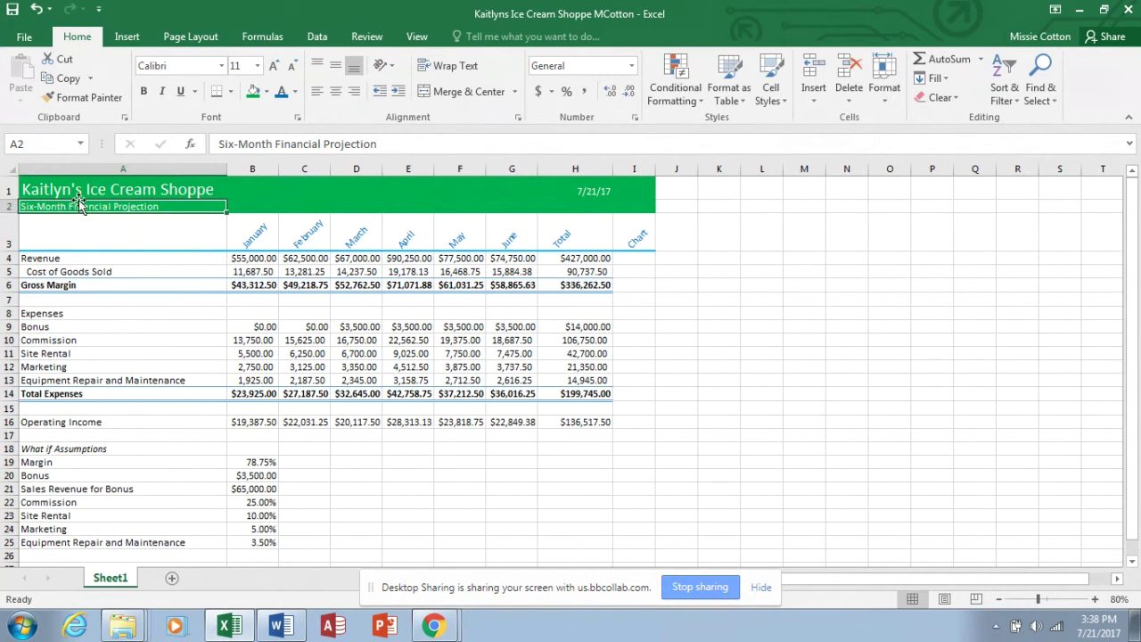
Step: Format Paint A2's green style onto A4, A6, A16 and the assumption labels A18:A25
{"action": "left_click", "coordinate": [78, 101]}
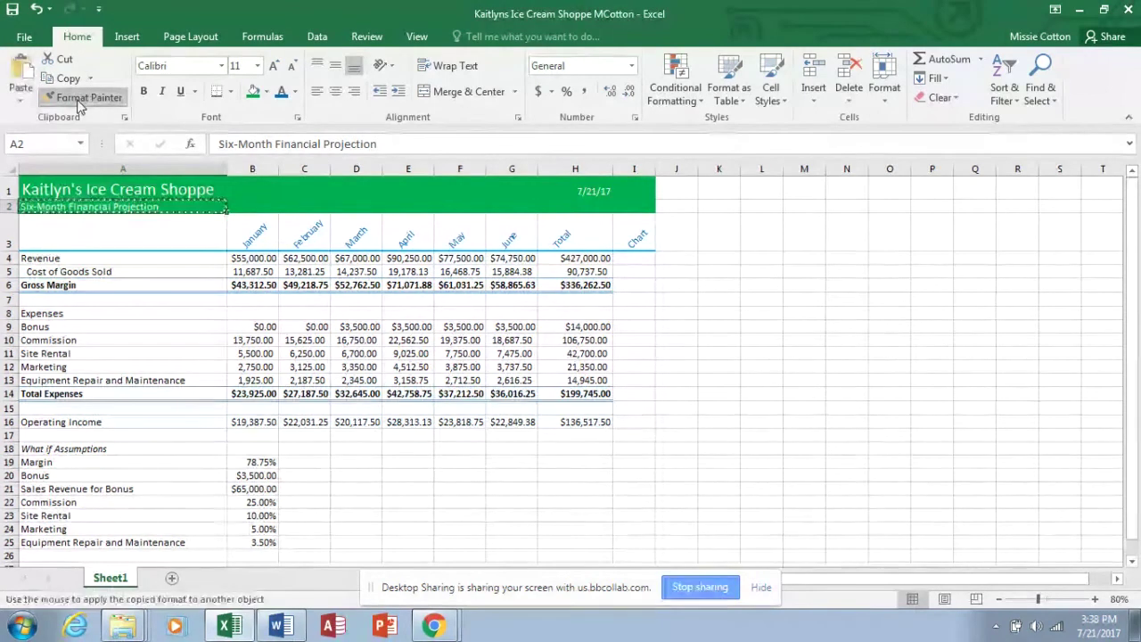
{"action": "left_click", "coordinate": [53, 258]}
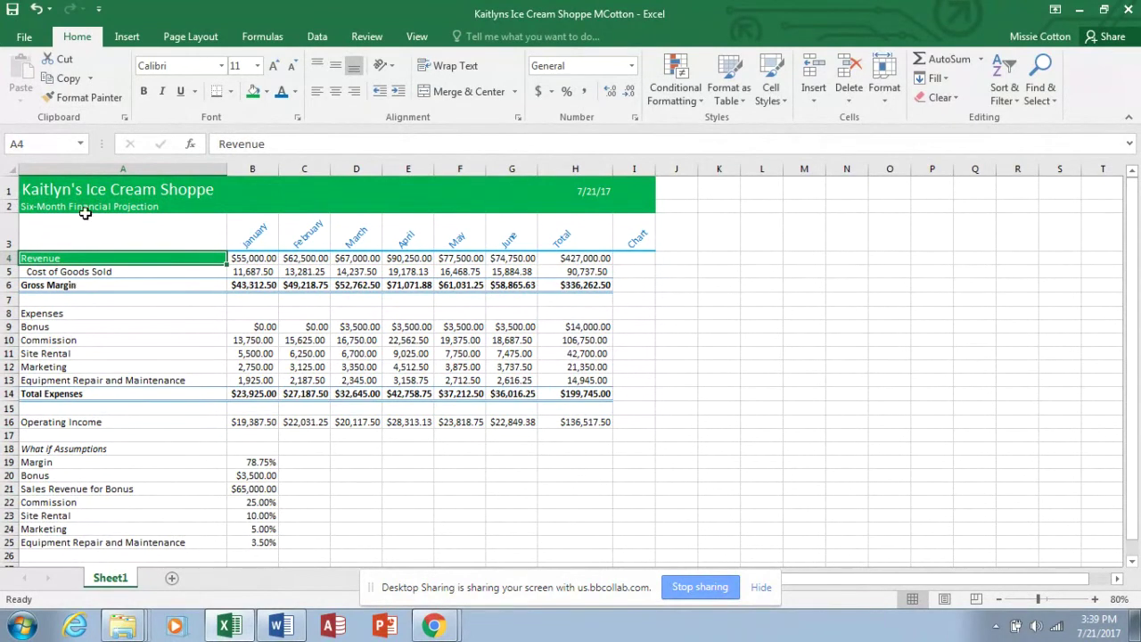
{"action": "left_click", "coordinate": [101, 106]}
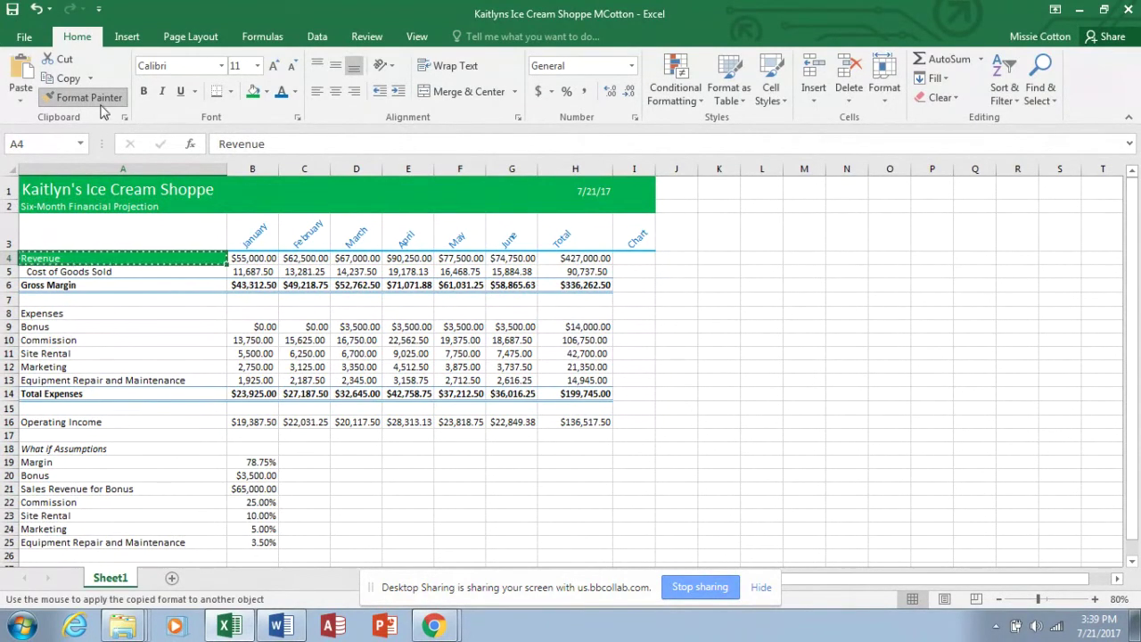
{"action": "left_click", "coordinate": [80, 285]}
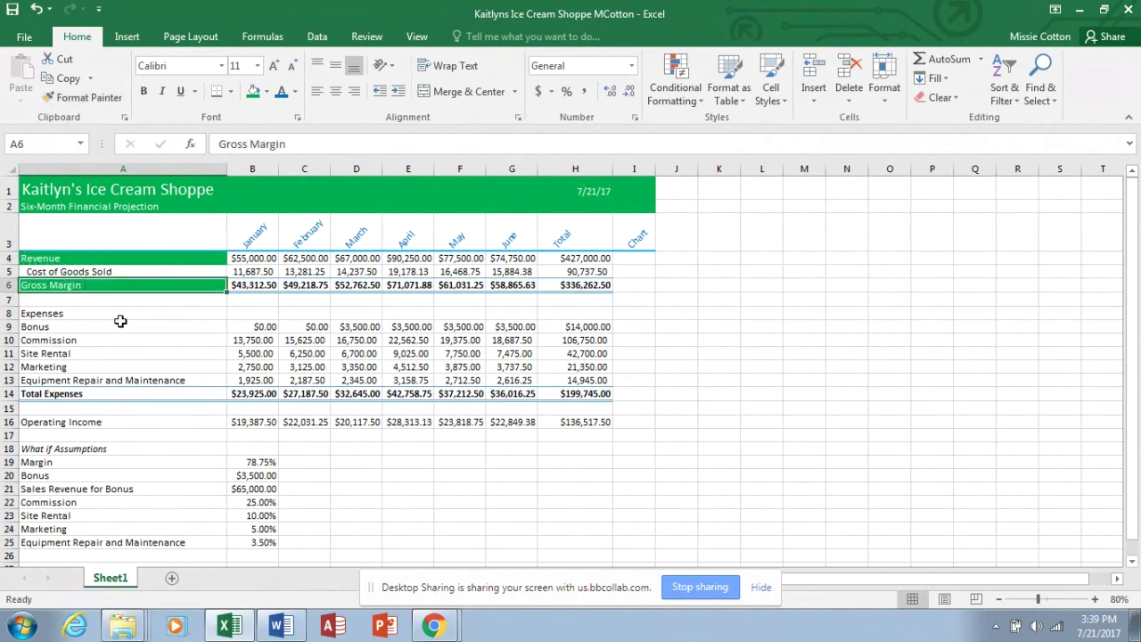
{"action": "left_click", "coordinate": [114, 98]}
{"action": "left_click", "coordinate": [82, 421]}
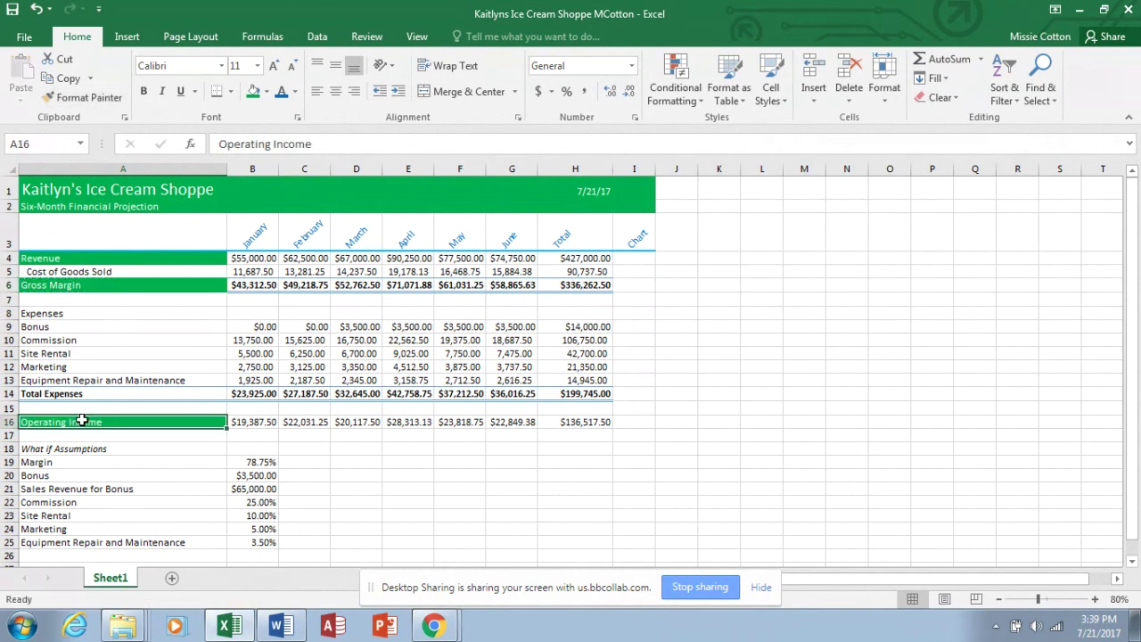
{"action": "left_click", "coordinate": [89, 103]}
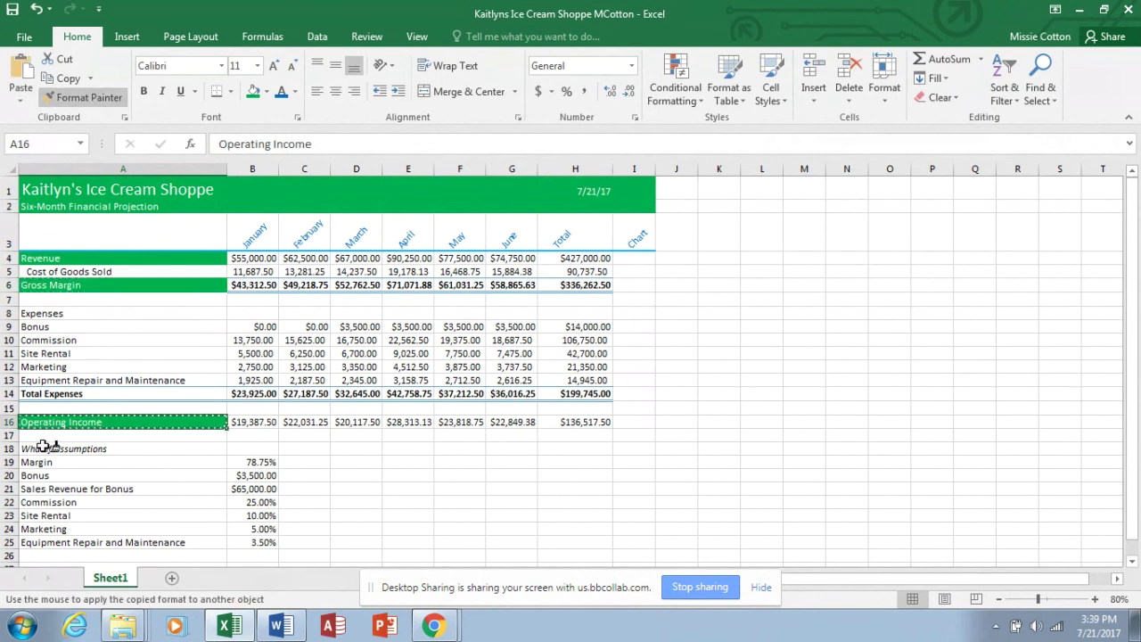
{"action": "left_click_drag", "start_coordinate": [48, 448], "coordinate": [42, 544]}
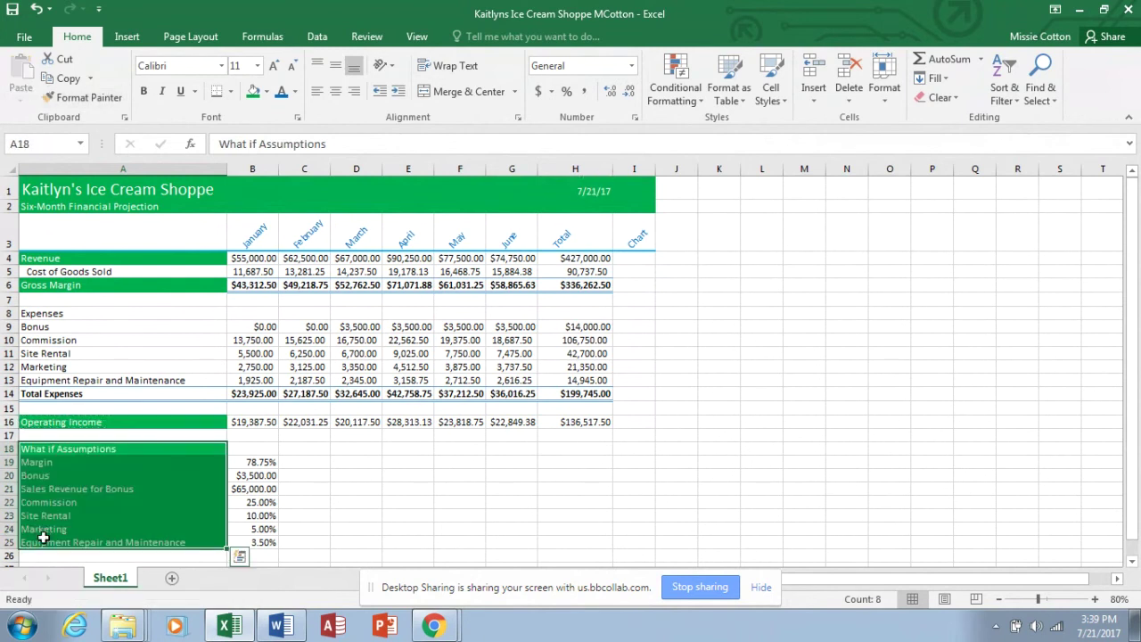
{"action": "left_click", "coordinate": [312, 477]}
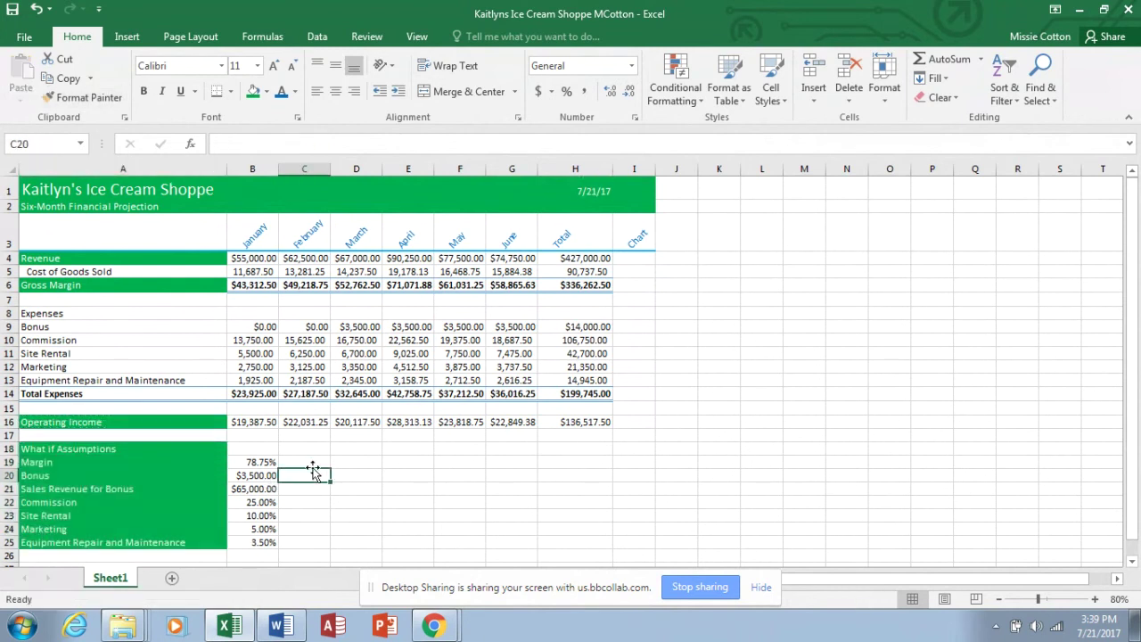
{"action": "left_click", "coordinate": [267, 425]}
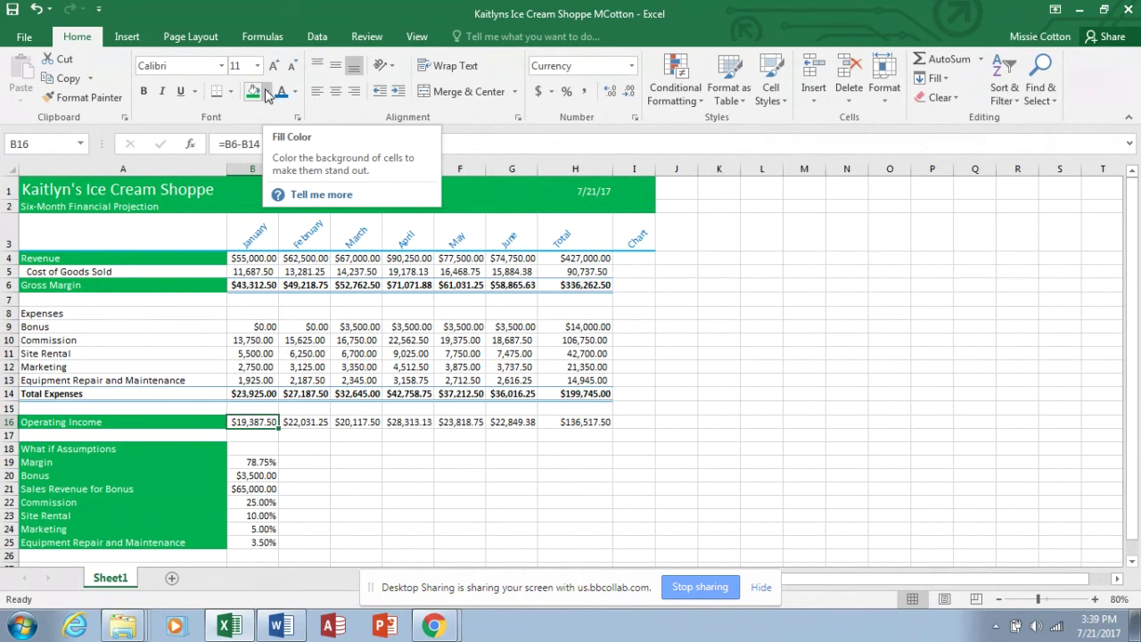
Step: Give B16:H16 and B19:B25 a green fill with white text
{"action": "left_click_drag", "start_coordinate": [267, 421], "coordinate": [566, 421]}
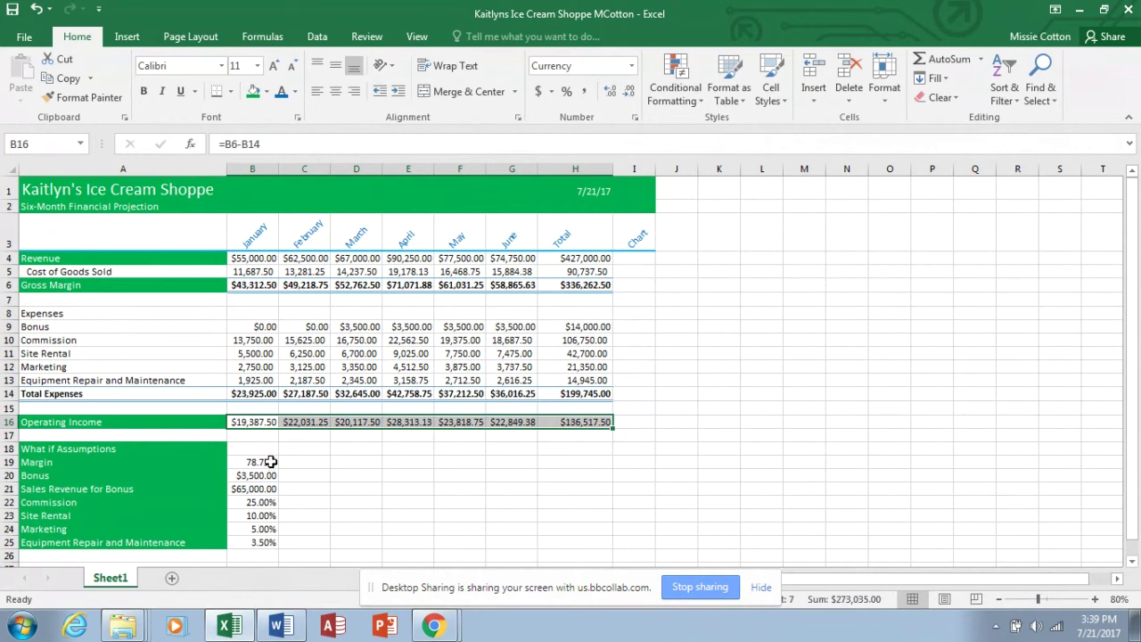
{"action": "left_click_drag", "start_coordinate": [264, 459], "coordinate": [265, 539]}
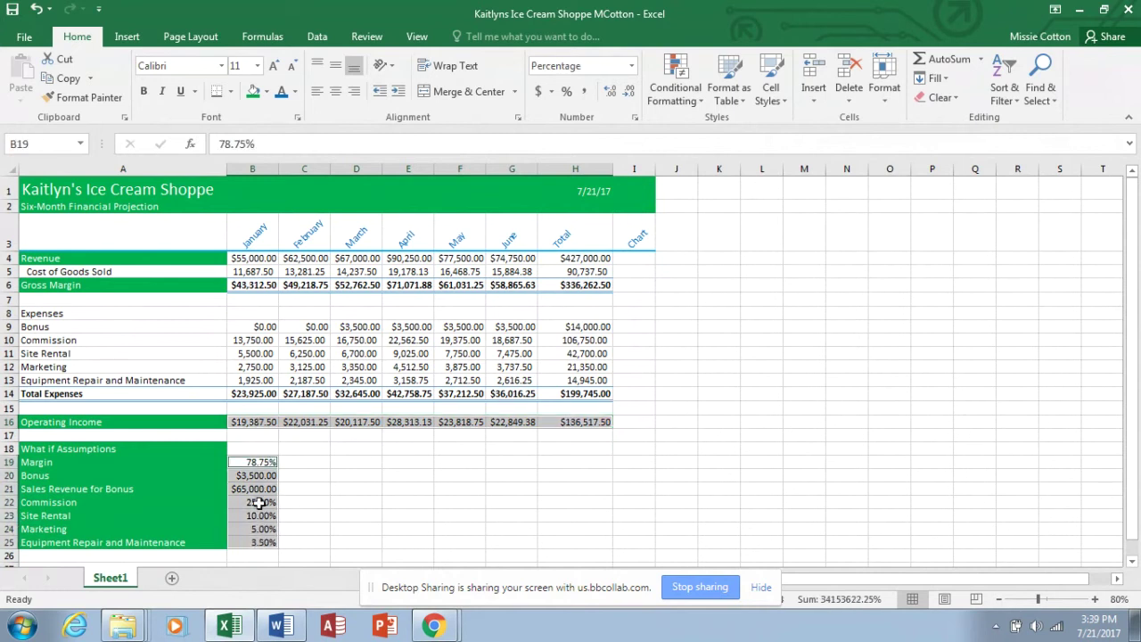
{"action": "left_click", "coordinate": [254, 91]}
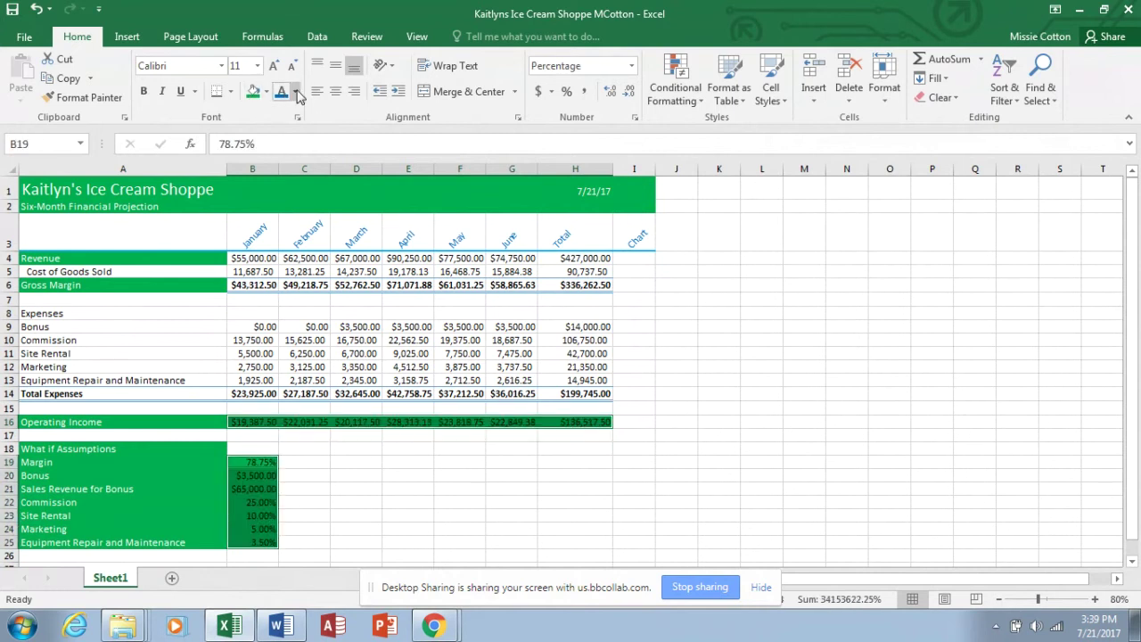
{"action": "left_click", "coordinate": [297, 92]}
{"action": "left_click", "coordinate": [281, 148]}
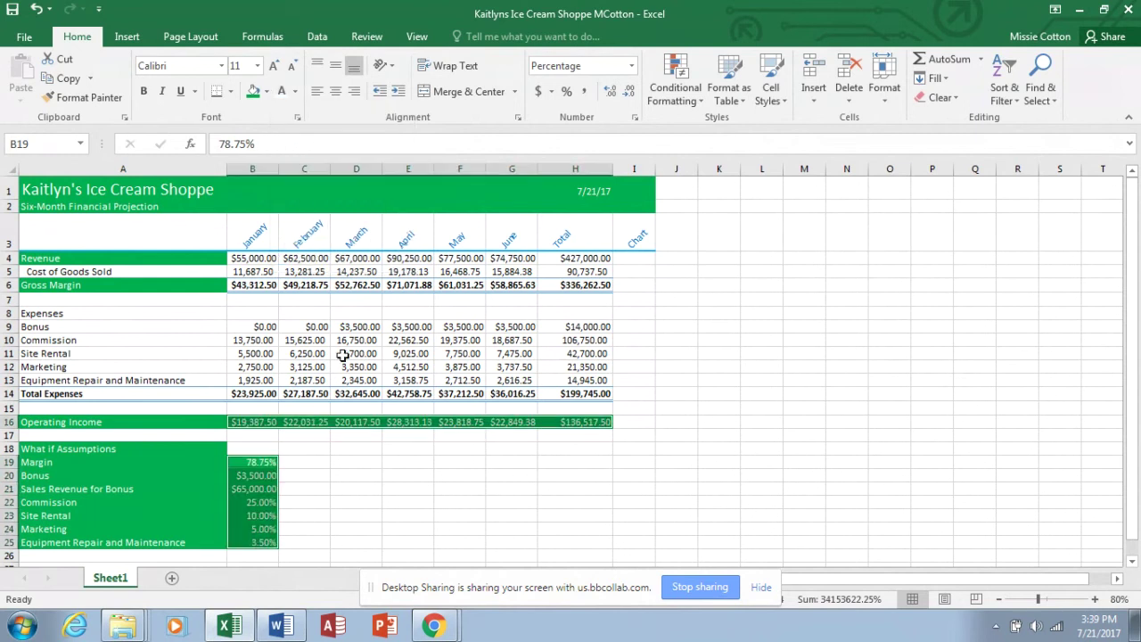
{"action": "left_click", "coordinate": [384, 493]}
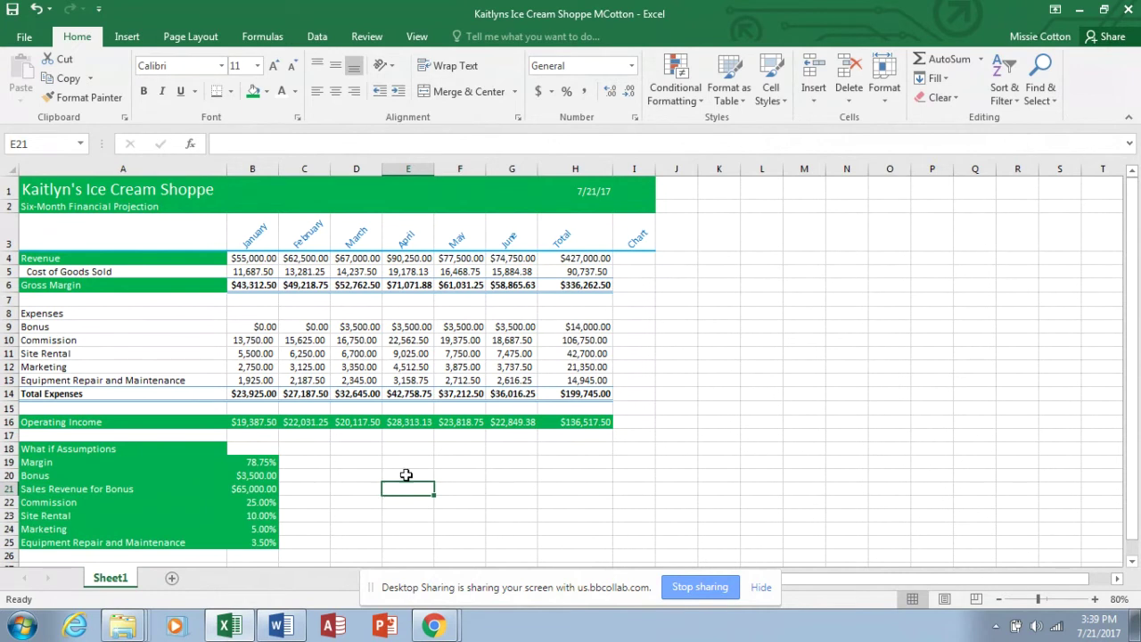
{"action": "left_click", "coordinate": [645, 260]}
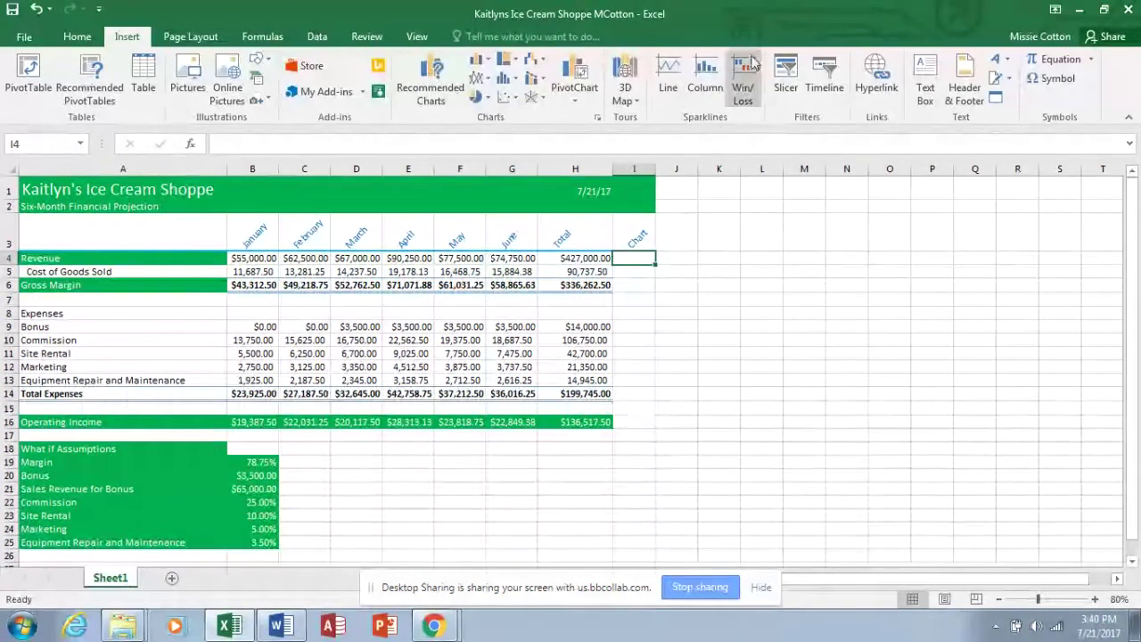
Step: Add a line sparkline of revenue B4:G4 in I4 and widen column I
{"action": "left_click", "coordinate": [673, 76]}
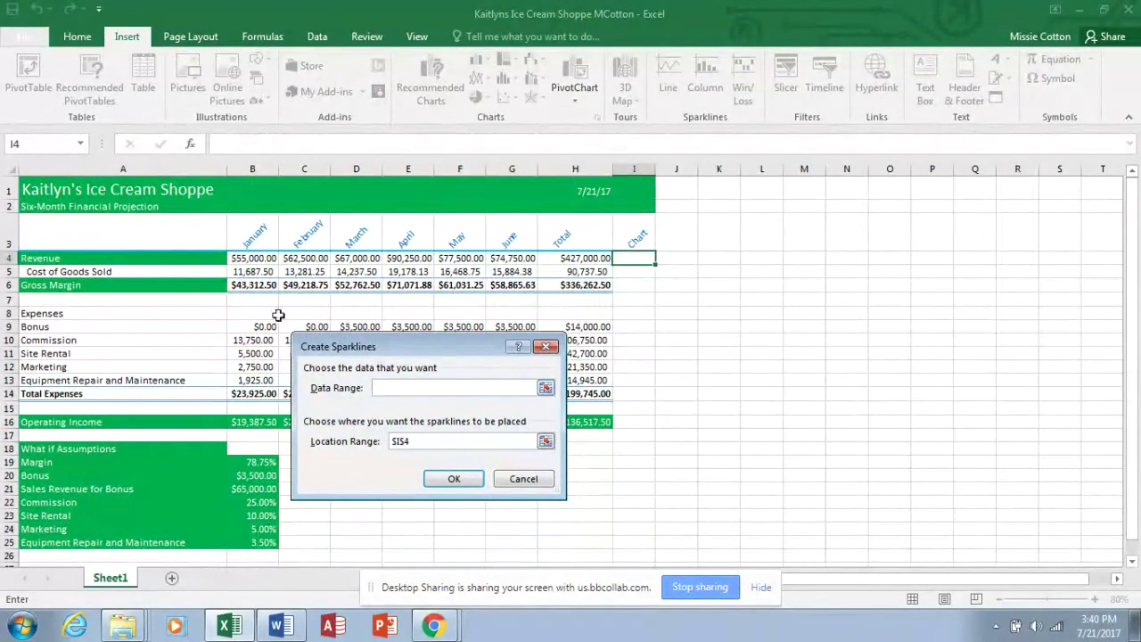
{"action": "left_click_drag", "start_coordinate": [248, 258], "coordinate": [516, 260]}
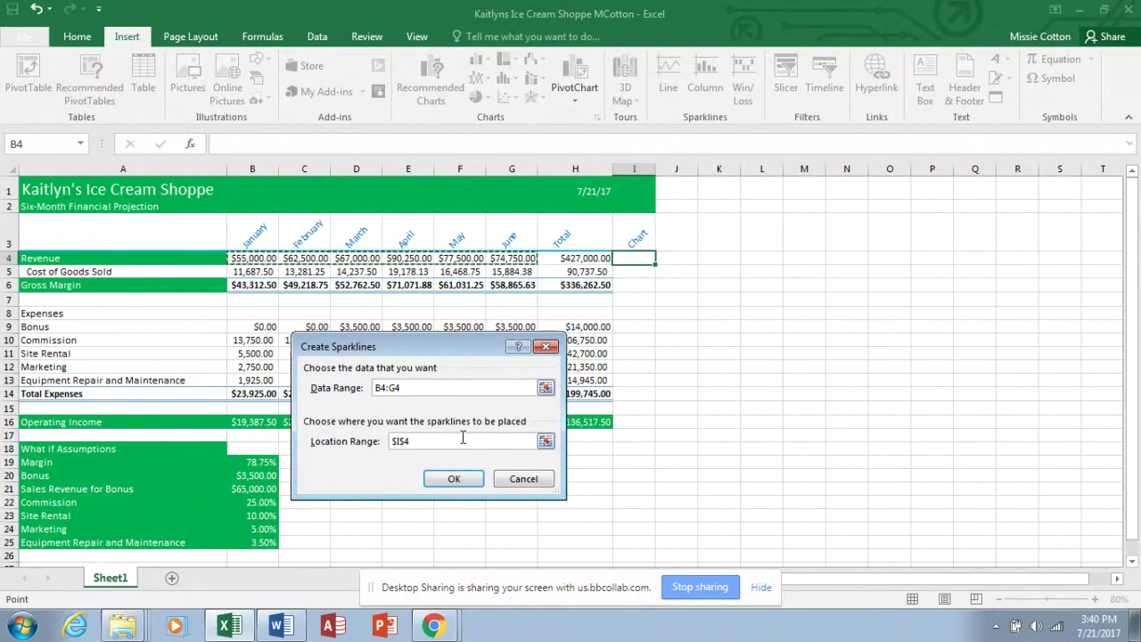
{"action": "left_click", "coordinate": [450, 478]}
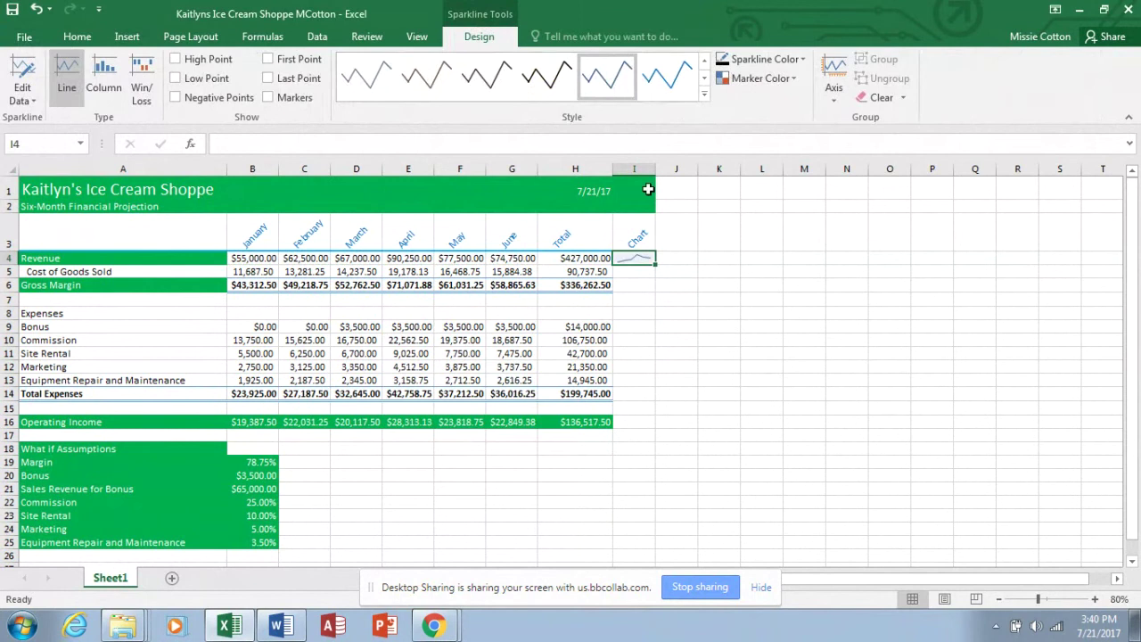
{"action": "left_click_drag", "start_coordinate": [657, 168], "coordinate": [686, 168]}
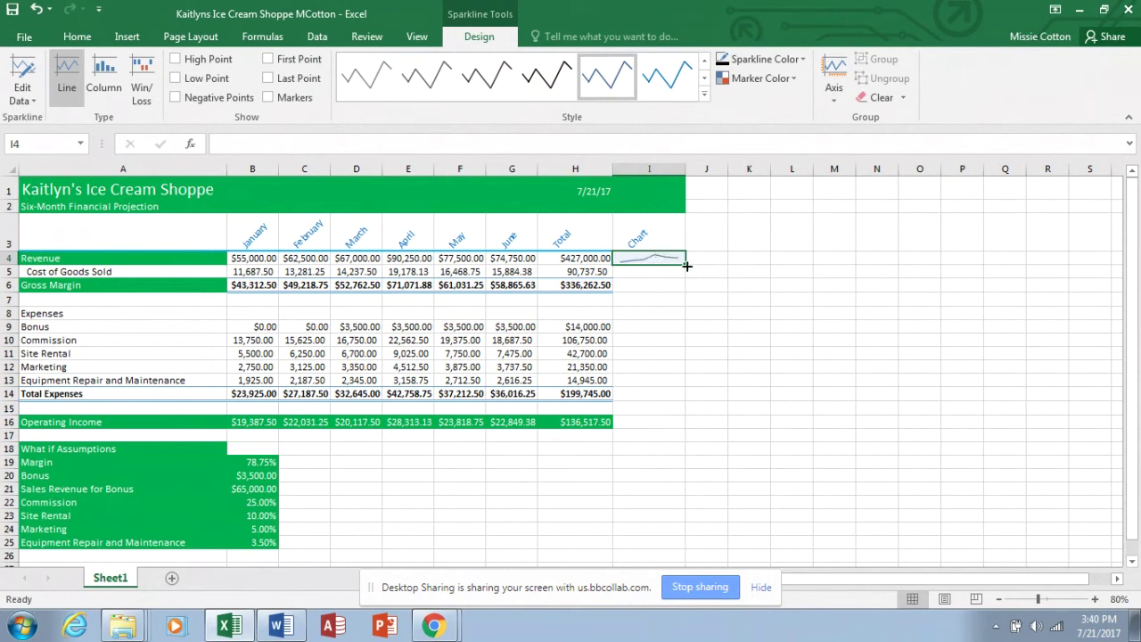
Step: Fill the sparkline down to I16, apply the black style and switch to Column type
{"action": "left_click_drag", "start_coordinate": [686, 266], "coordinate": [687, 431]}
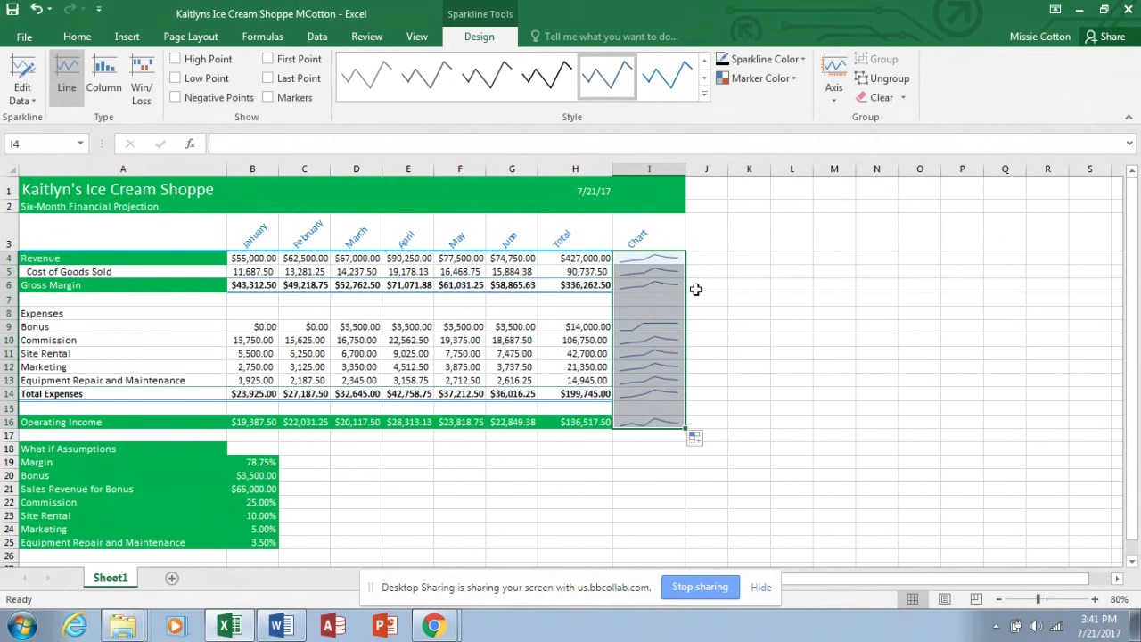
{"action": "left_click", "coordinate": [704, 94]}
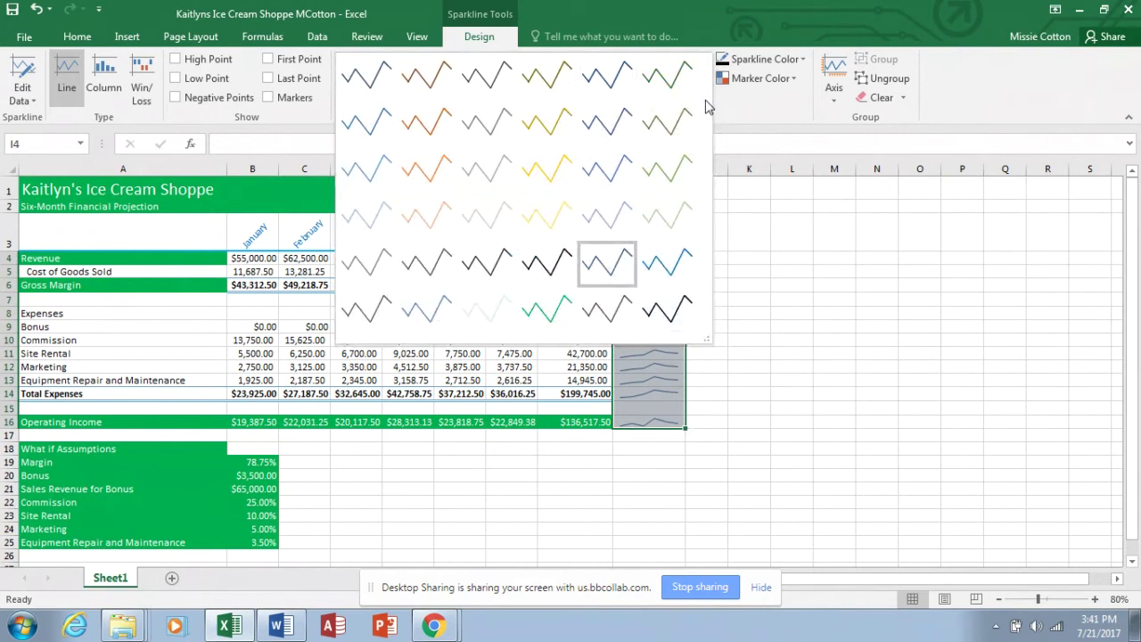
{"action": "left_click", "coordinate": [553, 268]}
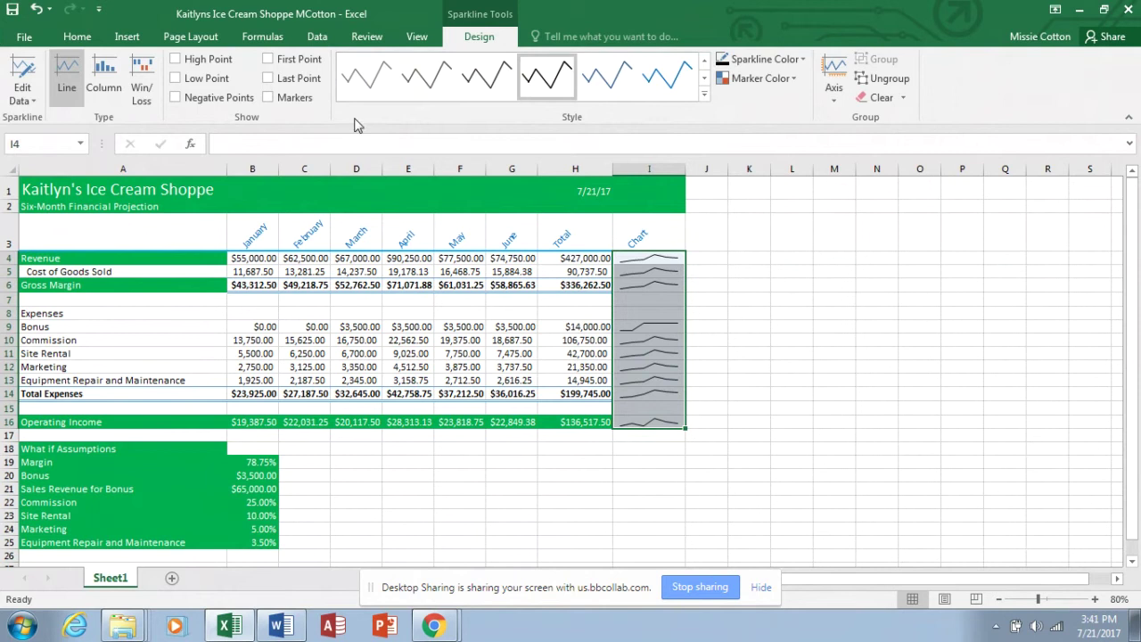
{"action": "left_click", "coordinate": [104, 81]}
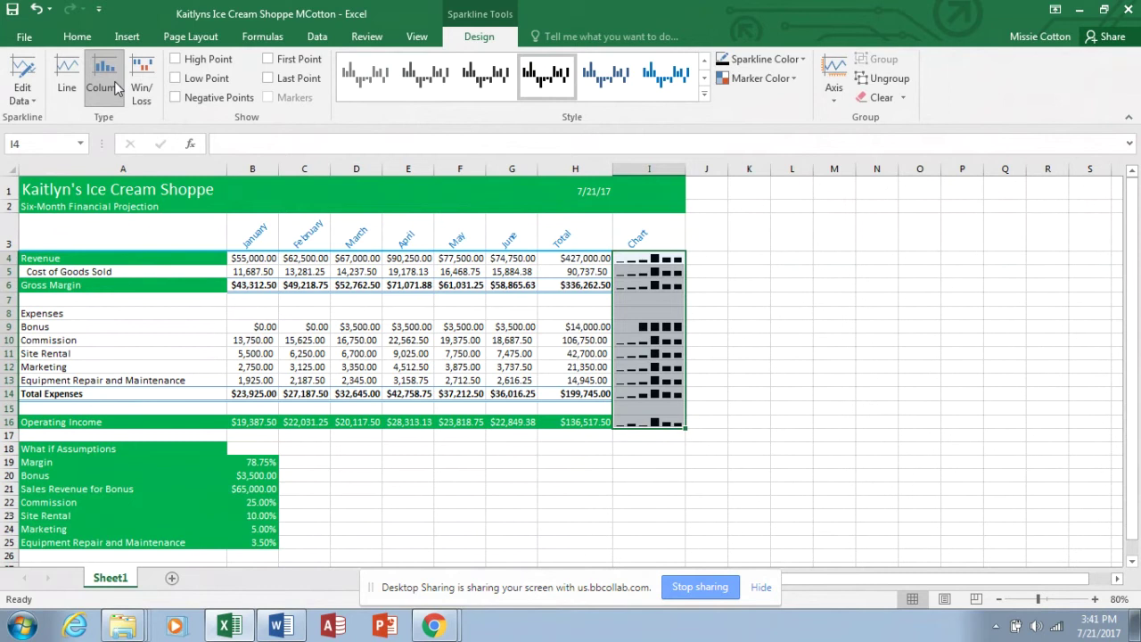
{"action": "left_click", "coordinate": [333, 494]}
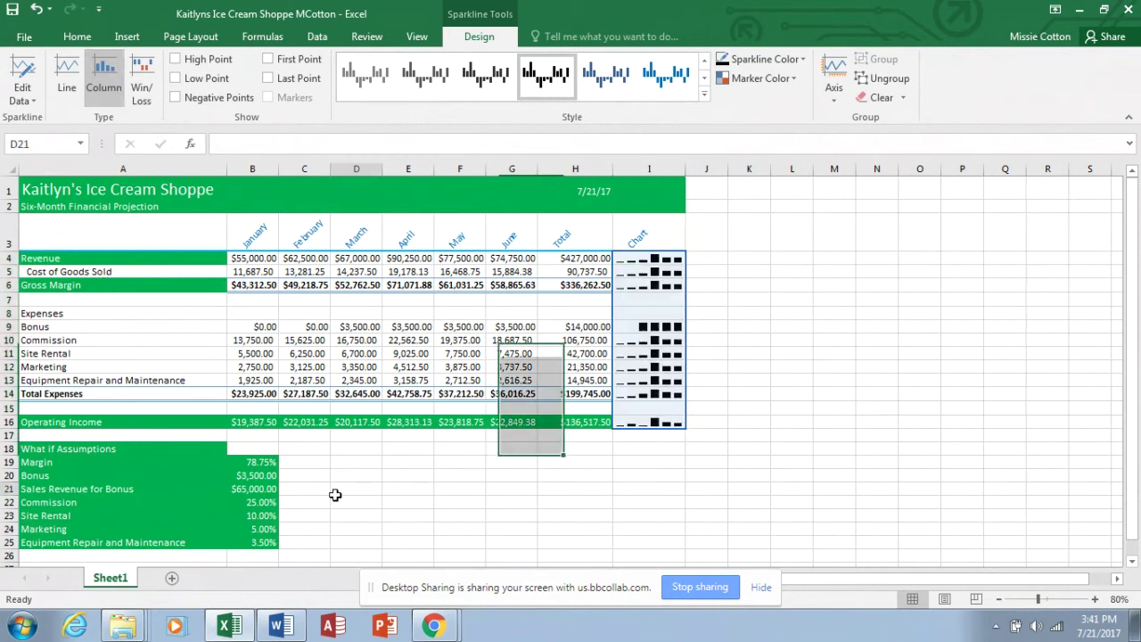
{"action": "left_click", "coordinate": [254, 448]}
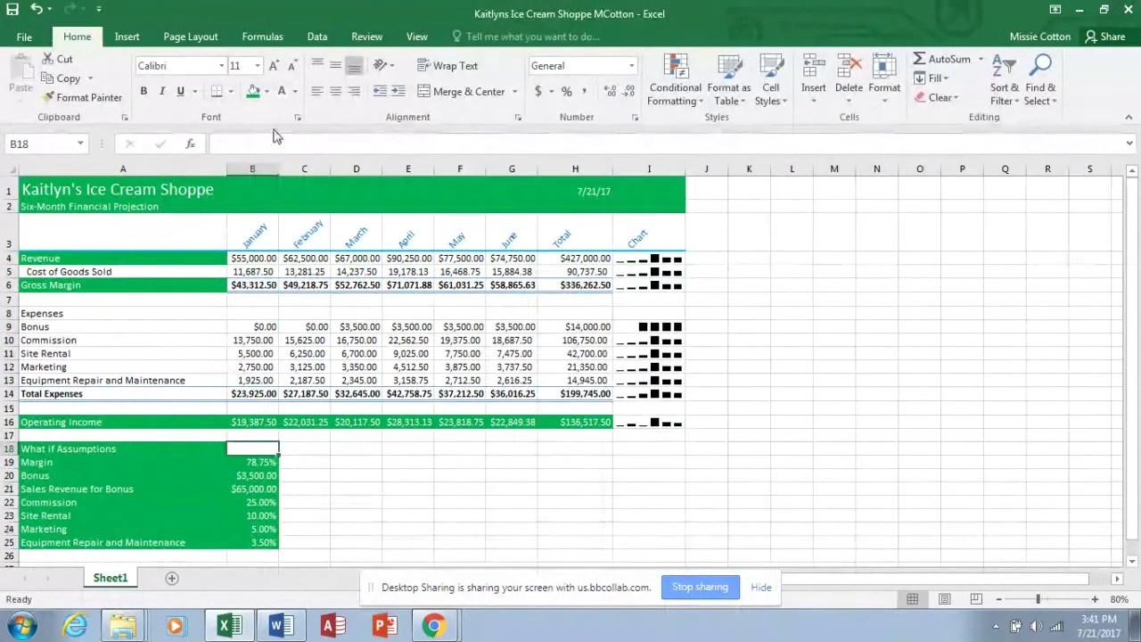
Step: Fill B18 green to complete the What if Assumptions heading row, then select B4
{"action": "left_click", "coordinate": [254, 91]}
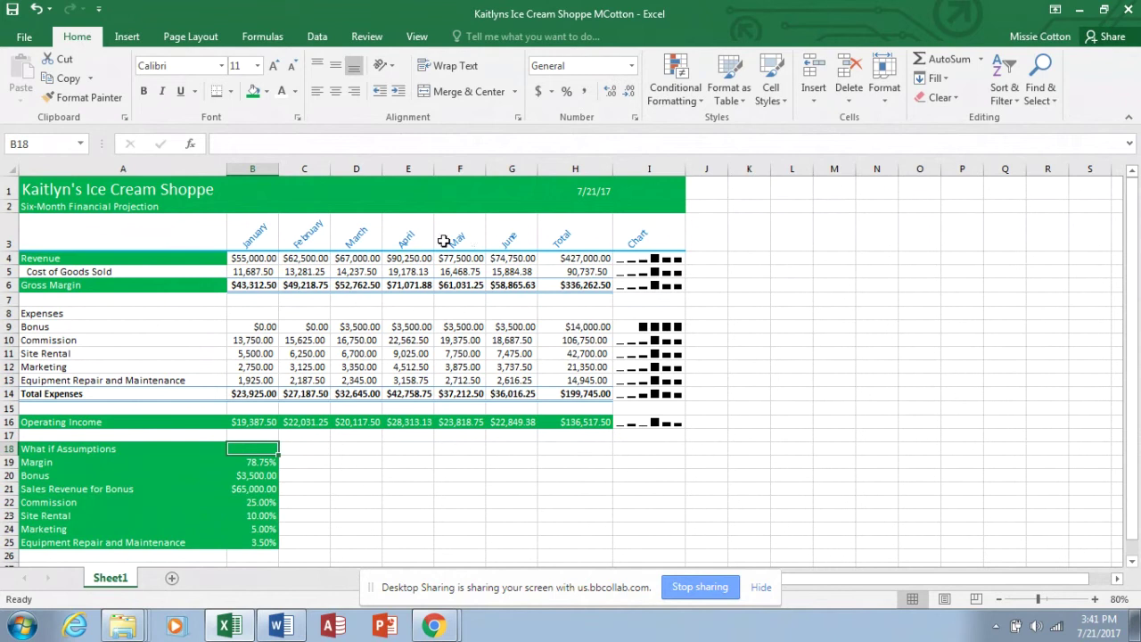
{"action": "left_click", "coordinate": [257, 262]}
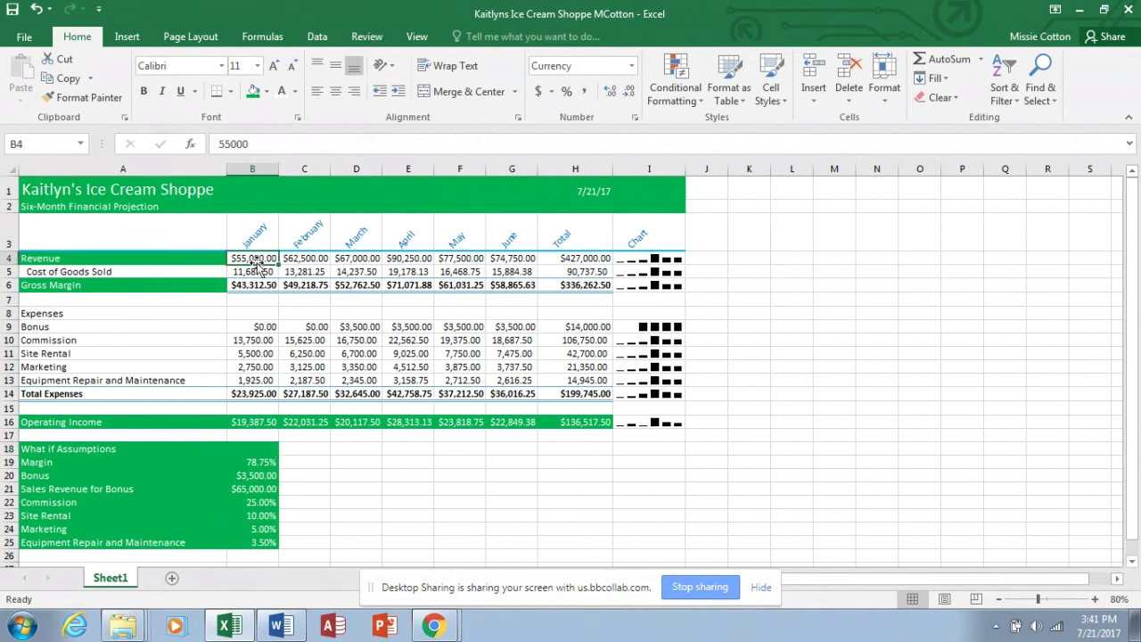
Step: Freeze panes at B4 and test the frozen title rows by moving down column B
{"action": "left_click", "coordinate": [416, 38]}
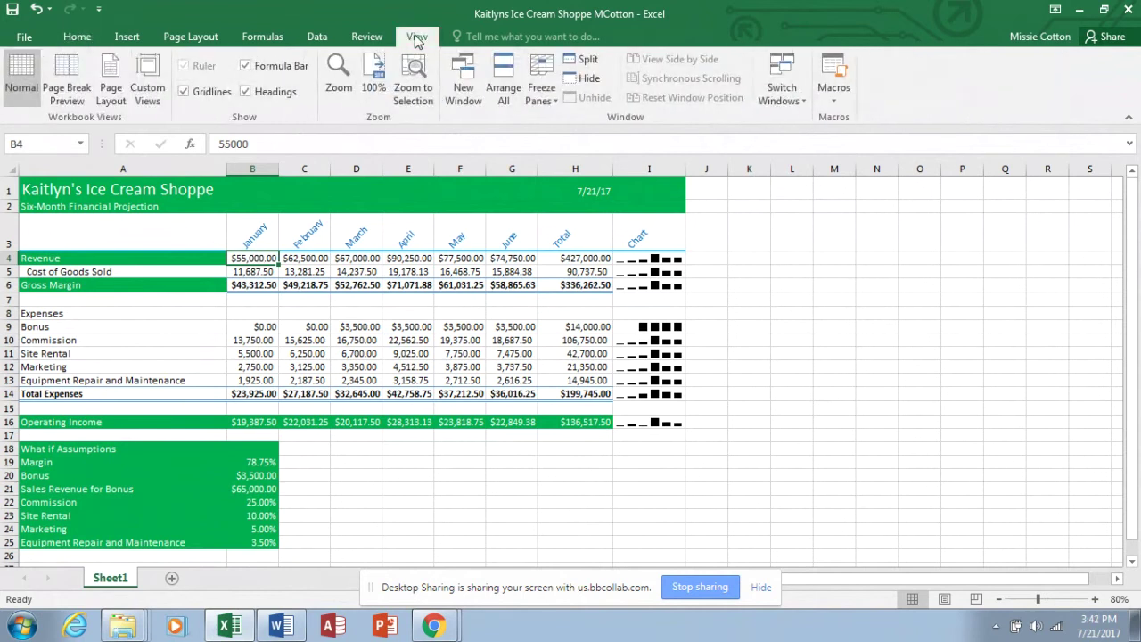
{"action": "left_click", "coordinate": [553, 101]}
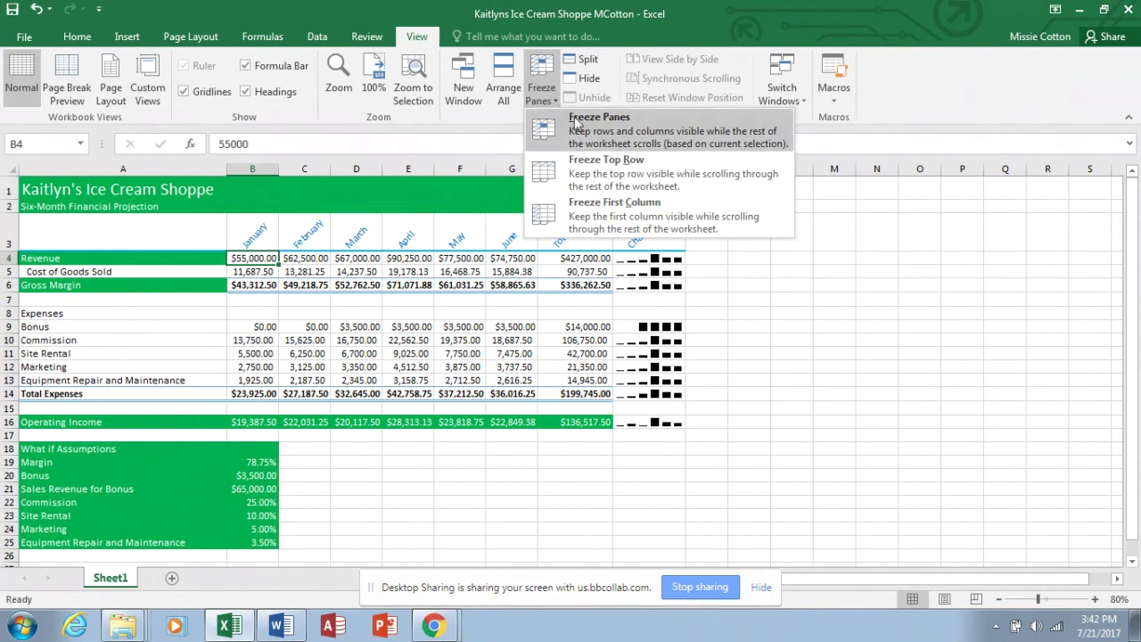
{"action": "left_click", "coordinate": [581, 127]}
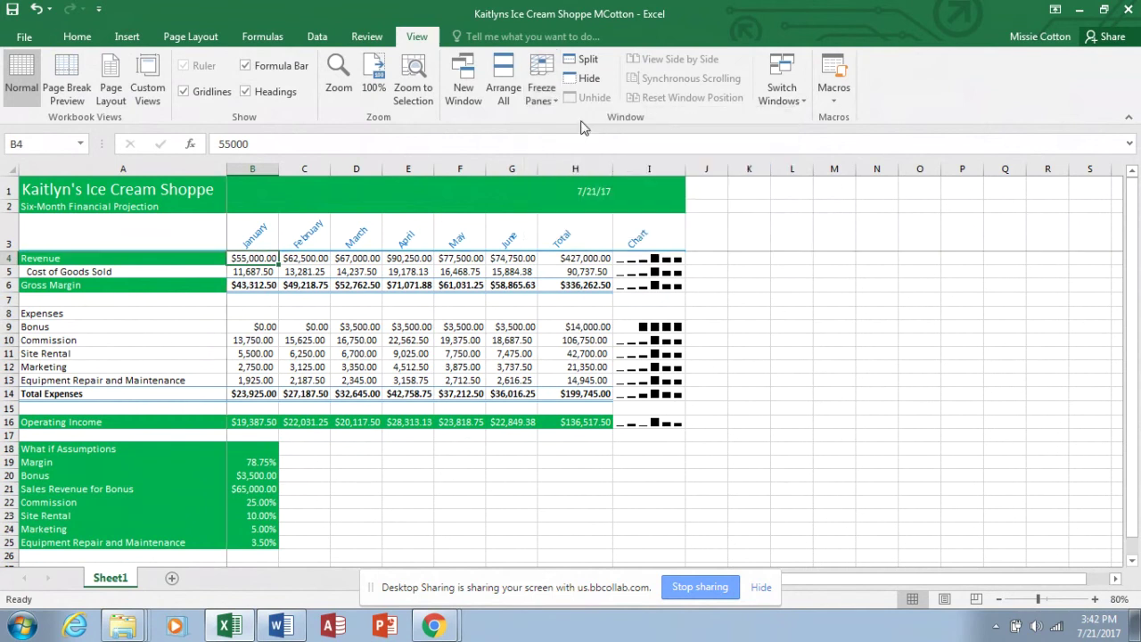
{"action": "key", "text": "Down"}
{"action": "key", "text": "Down"}
{"action": "key", "text": "Down"}
{"action": "key", "text": "Down"}
{"action": "key", "text": "Down"}
{"action": "key", "text": "Down"}
{"action": "key", "text": "Down"}
{"action": "key", "text": "Down"}
{"action": "key", "text": "Down"}
{"action": "key", "text": "Down"}
{"action": "key", "text": "Down"}
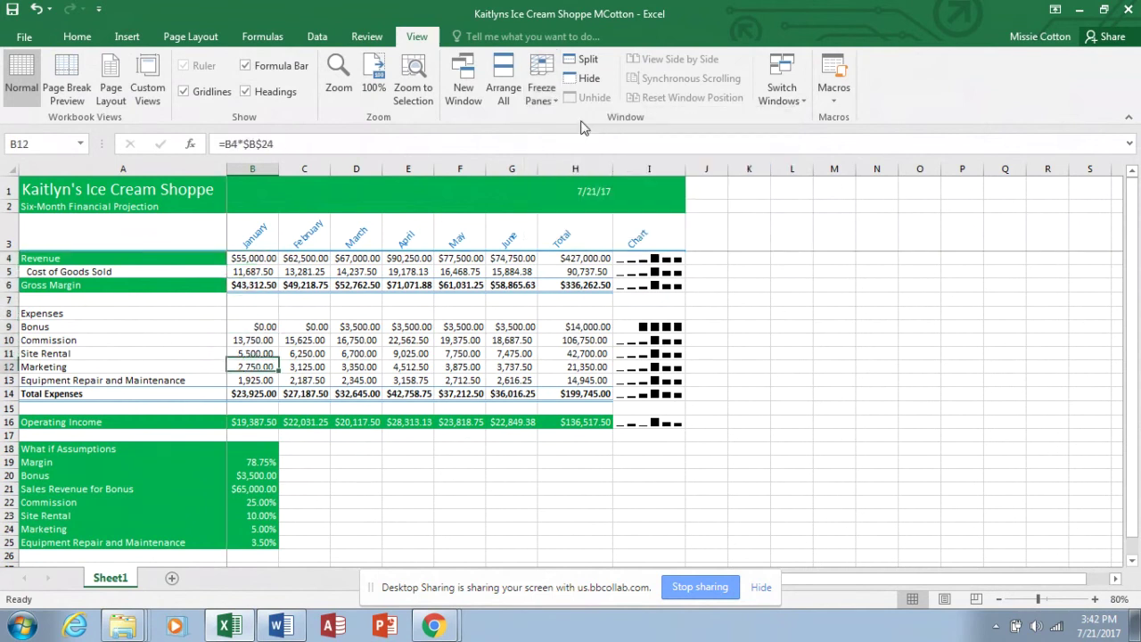
{"action": "key", "text": "Down"}
{"action": "key", "text": "Down"}
{"action": "key", "text": "Down"}
{"action": "key", "text": "Down"}
{"action": "key", "text": "Down"}
{"action": "key", "text": "Down"}
{"action": "key", "text": "Down"}
{"action": "key", "text": "Down"}
{"action": "key", "text": "Down"}
{"action": "key", "text": "Down"}
{"action": "key", "text": "Down"}
{"action": "key", "text": "Down"}
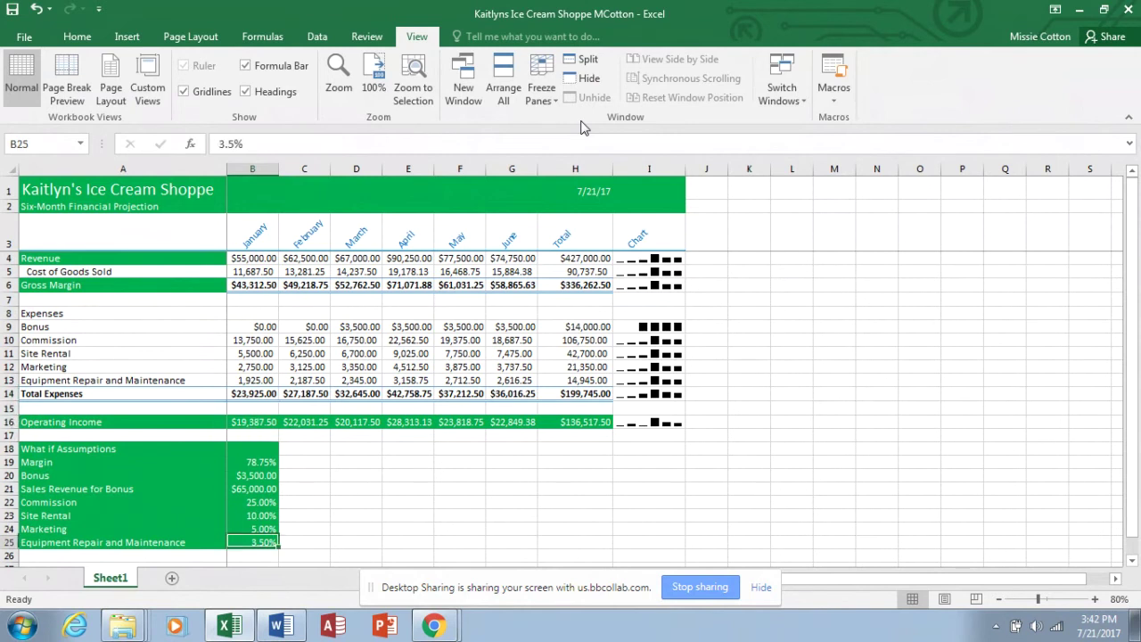
{"action": "key", "text": "Down"}
{"action": "key", "text": "Down"}
{"action": "key", "text": "Down"}
{"action": "key", "text": "Down"}
{"action": "key", "text": "Down"}
{"action": "key", "text": "Down"}
{"action": "key", "text": "Down"}
{"action": "key", "text": "Down"}
{"action": "key", "text": "Down"}
{"action": "key", "text": "Down"}
{"action": "key", "text": "Down"}
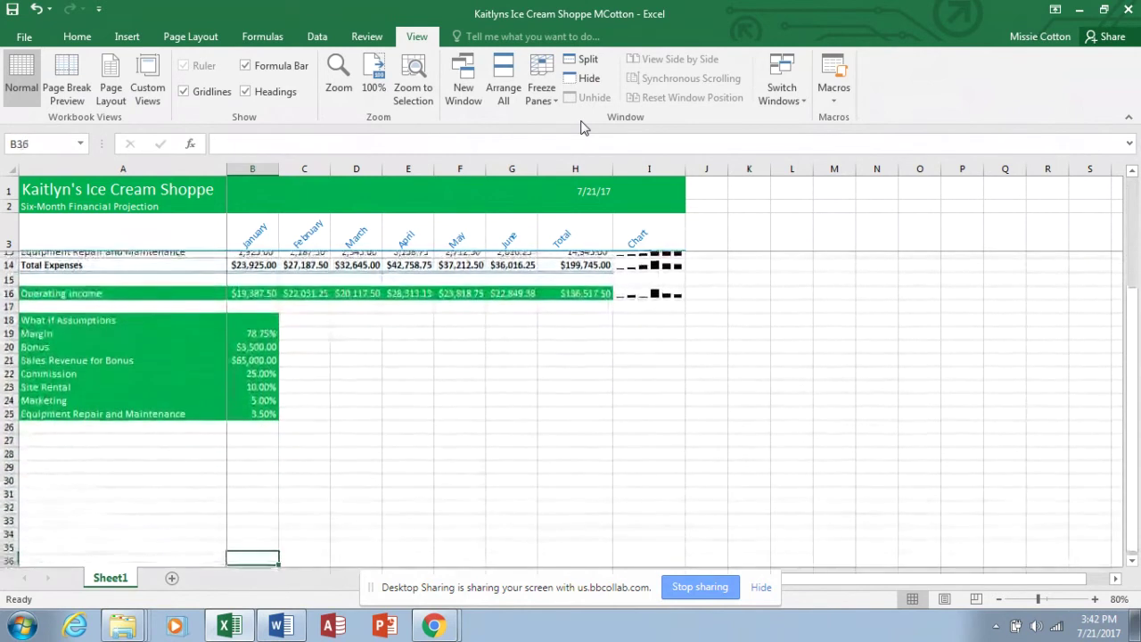
{"action": "key", "text": "Down"}
{"action": "key", "text": "Down"}
{"action": "key", "text": "Down"}
{"action": "key", "text": "Down"}
{"action": "key", "text": "Down"}
{"action": "key", "text": "Down"}
{"action": "key", "text": "Down"}
{"action": "key", "text": "Down"}
{"action": "key", "text": "Down"}
{"action": "key", "text": "Down"}
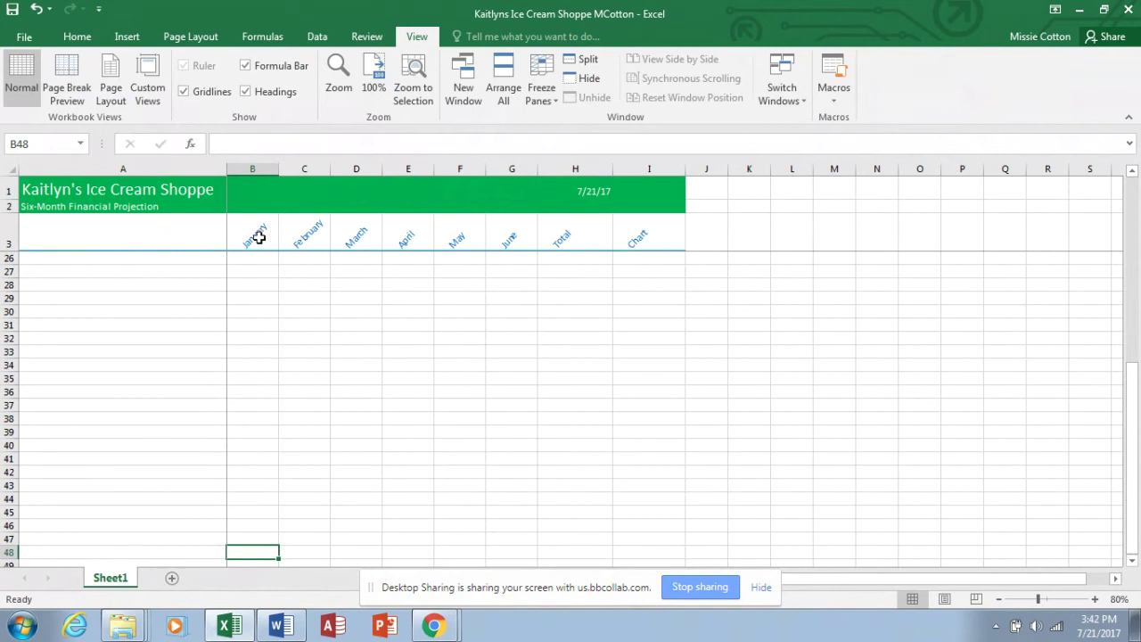
Step: Test the frozen column A by moving right along row 5, then unfreeze the panes
{"action": "key", "text": "Up"}
{"action": "key", "text": "Up"}
{"action": "key", "text": "Up"}
{"action": "key", "text": "Up"}
{"action": "key", "text": "Up"}
{"action": "key", "text": "Up"}
{"action": "key", "text": "Up"}
{"action": "key", "text": "Up"}
{"action": "key", "text": "Up"}
{"action": "key", "text": "Up"}
{"action": "key", "text": "Up"}
{"action": "key", "text": "Up"}
{"action": "key", "text": "Up"}
{"action": "key", "text": "Up"}
{"action": "key", "text": "Up"}
{"action": "key", "text": "Up"}
{"action": "key", "text": "Up"}
{"action": "key", "text": "Up"}
{"action": "key", "text": "Up"}
{"action": "key", "text": "Up"}
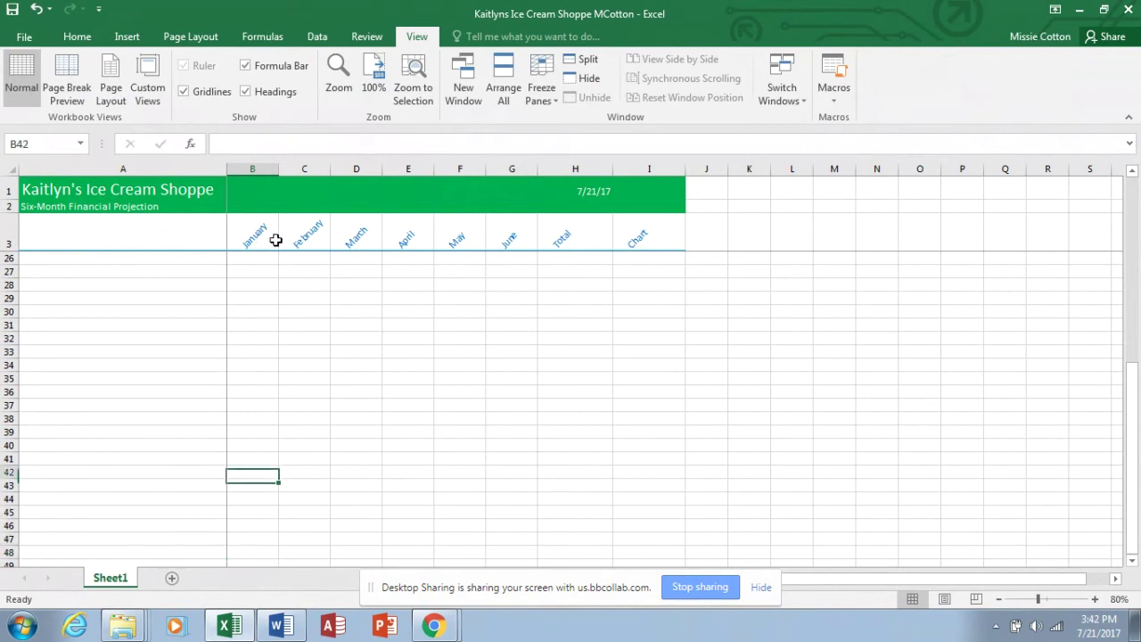
{"action": "key", "text": "Up"}
{"action": "key", "text": "Up"}
{"action": "key", "text": "Up"}
{"action": "key", "text": "Up"}
{"action": "key", "text": "Up"}
{"action": "key", "text": "Up"}
{"action": "key", "text": "Up"}
{"action": "key", "text": "Up"}
{"action": "key", "text": "Up"}
{"action": "key", "text": "Up"}
{"action": "key", "text": "Up"}
{"action": "key", "text": "Up"}
{"action": "key", "text": "Up"}
{"action": "key", "text": "Up"}
{"action": "key", "text": "Up"}
{"action": "key", "text": "Up"}
{"action": "key", "text": "Up"}
{"action": "key", "text": "Up"}
{"action": "key", "text": "Up"}
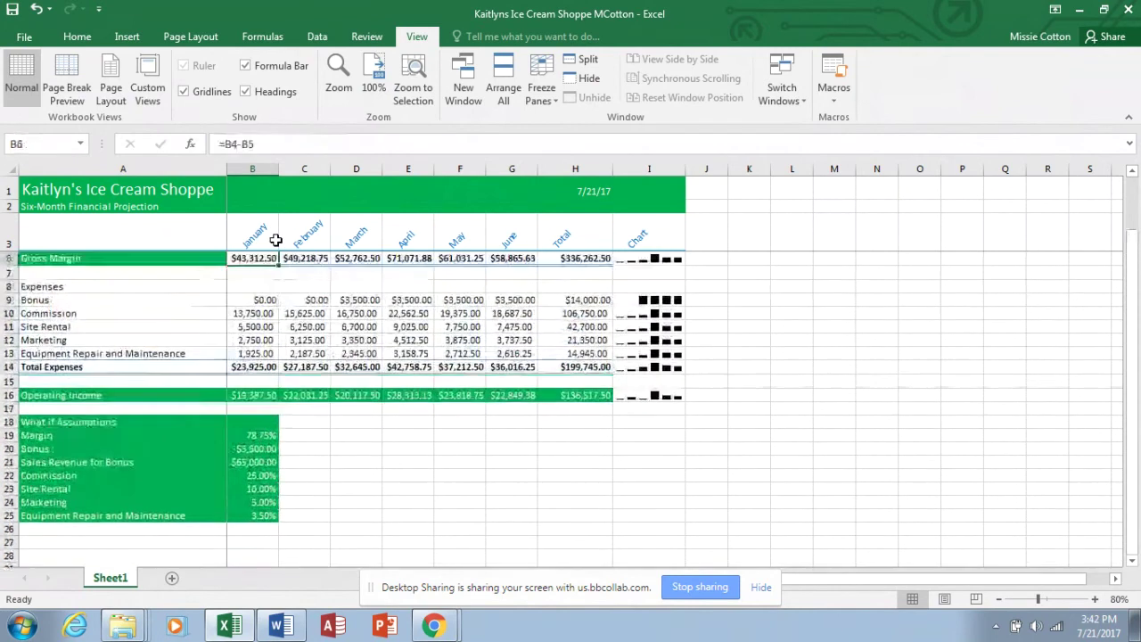
{"action": "key", "text": "Down"}
{"action": "key", "text": "Down"}
{"action": "key", "text": "Right"}
{"action": "key", "text": "Right"}
{"action": "key", "text": "Right"}
{"action": "key", "text": "Right"}
{"action": "key", "text": "Right"}
{"action": "key", "text": "Right"}
{"action": "key", "text": "Right"}
{"action": "key", "text": "Right"}
{"action": "key", "text": "Right"}
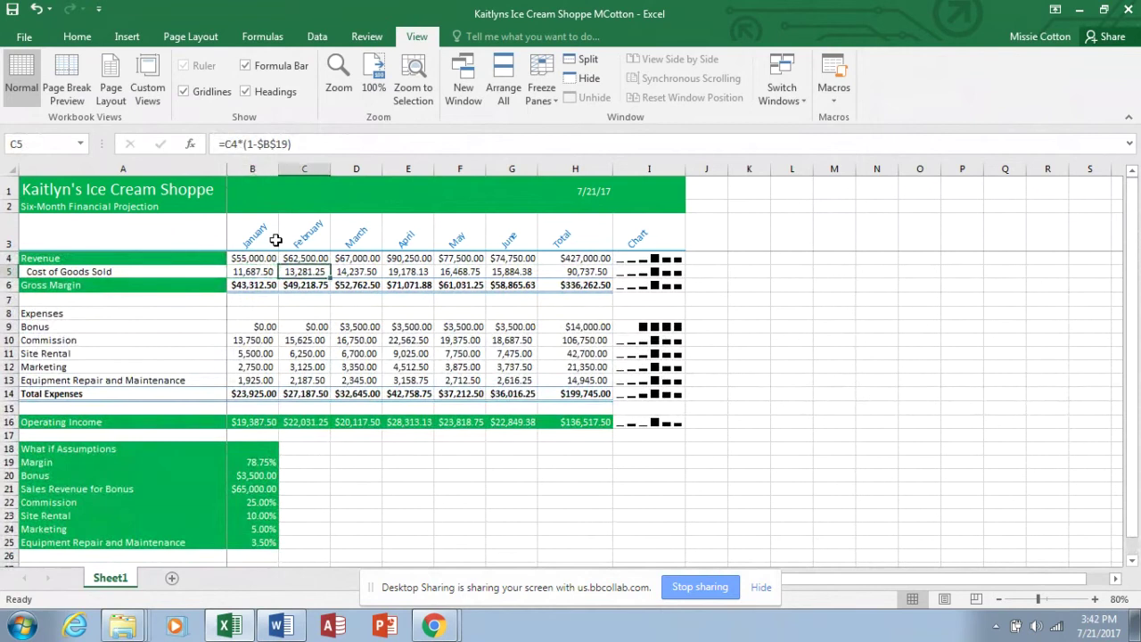
{"action": "key", "text": "Right"}
{"action": "key", "text": "Right"}
{"action": "key", "text": "Right"}
{"action": "key", "text": "Right"}
{"action": "key", "text": "Right"}
{"action": "key", "text": "Right"}
{"action": "key", "text": "Right"}
{"action": "key", "text": "Right"}
{"action": "key", "text": "Right"}
{"action": "key", "text": "Right"}
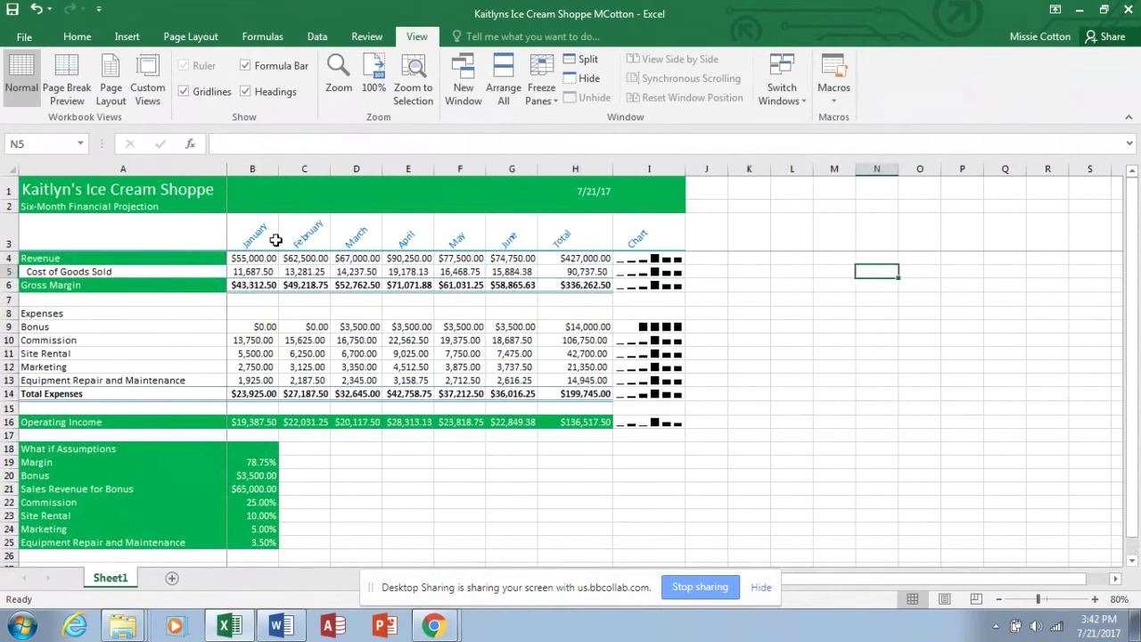
{"action": "key", "text": "Right"}
{"action": "key", "text": "Right"}
{"action": "key", "text": "Right"}
{"action": "key", "text": "Right"}
{"action": "key", "text": "Right"}
{"action": "key", "text": "Right"}
{"action": "key", "text": "Right"}
{"action": "key", "text": "Right"}
{"action": "key", "text": "Right"}
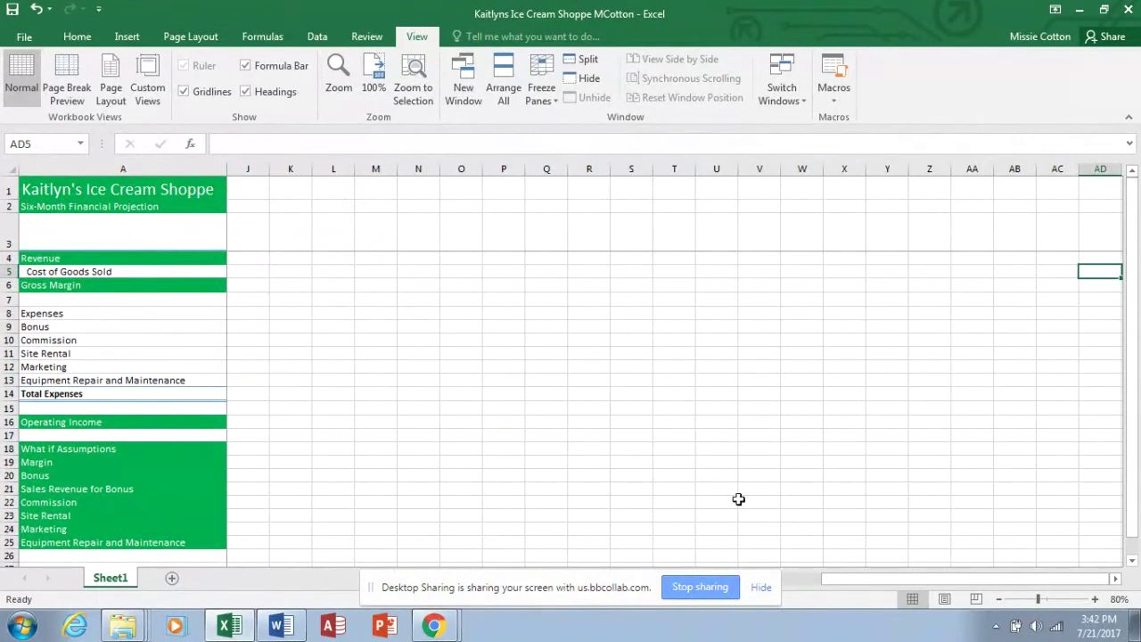
{"action": "left_click", "coordinate": [554, 92]}
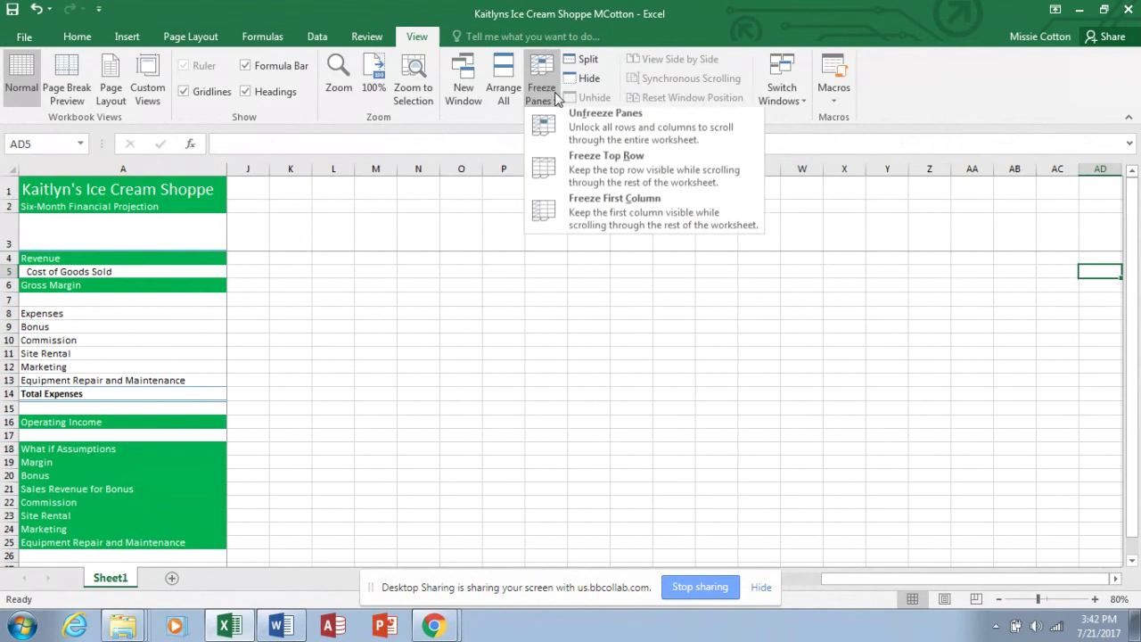
{"action": "left_click", "coordinate": [586, 130]}
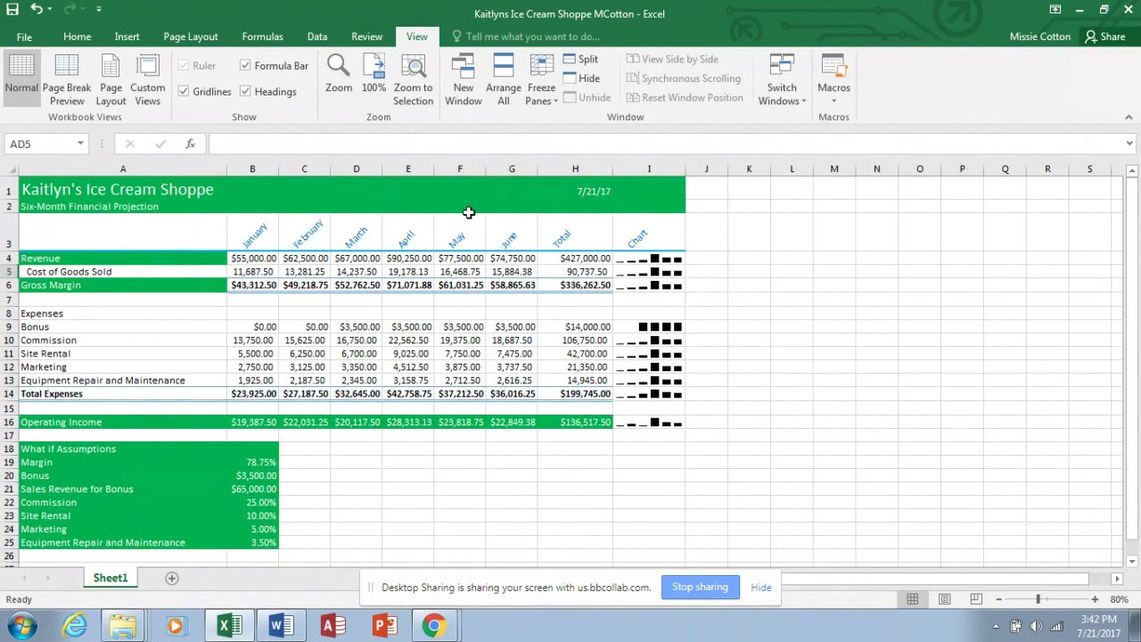
{"action": "left_click", "coordinate": [416, 260]}
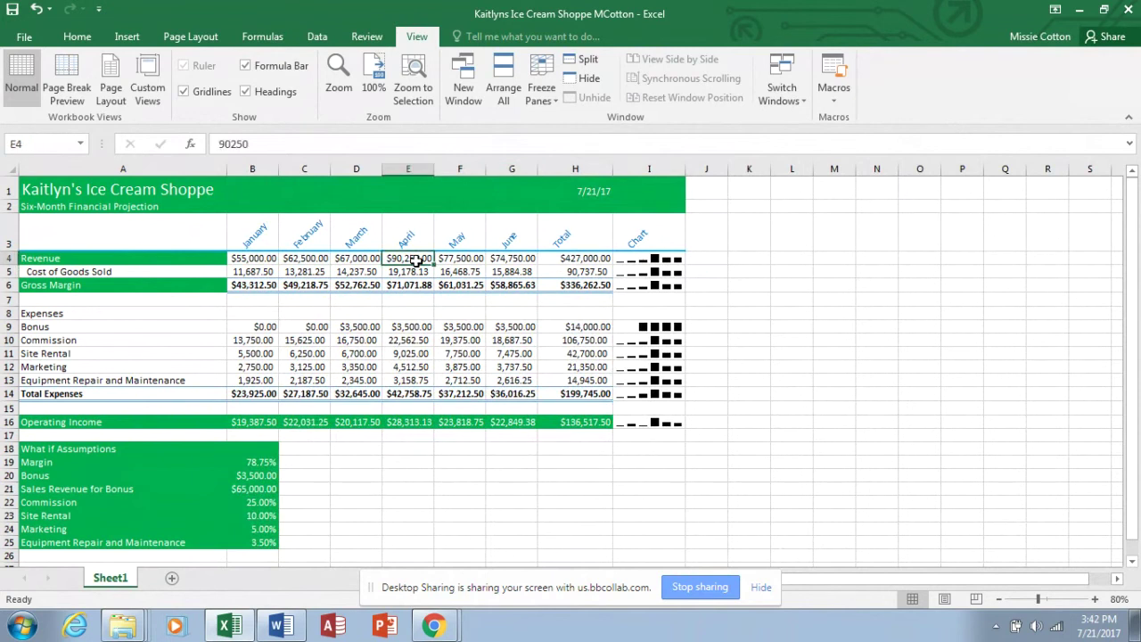
{"action": "left_click", "coordinate": [576, 60]}
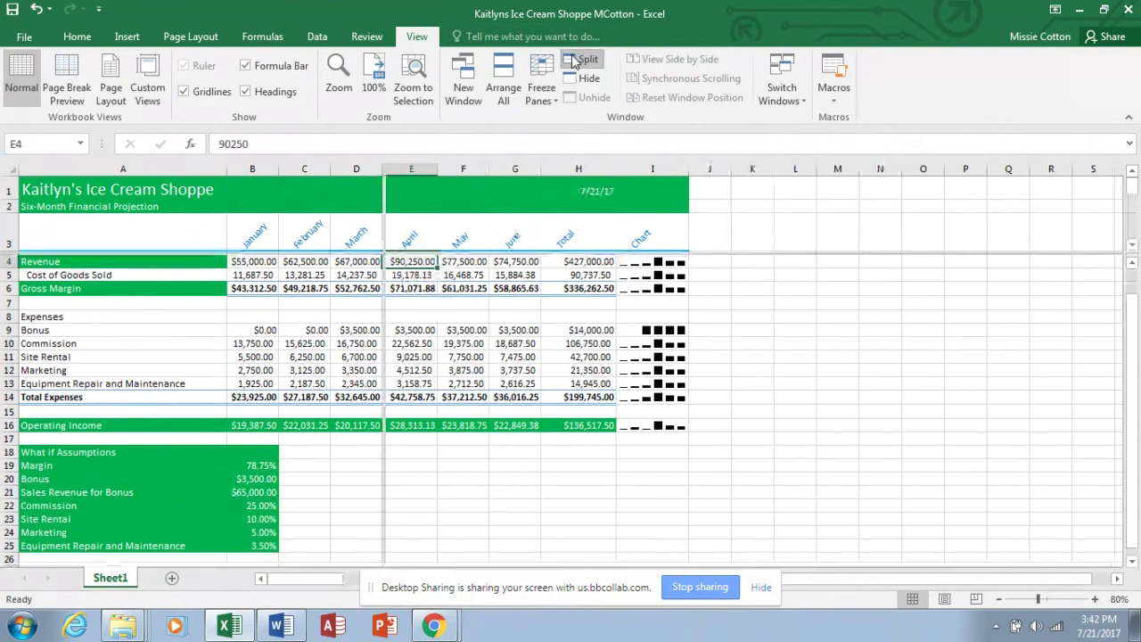
{"action": "key", "text": "Down"}
{"action": "key", "text": "Down"}
{"action": "key", "text": "Down"}
{"action": "key", "text": "Down"}
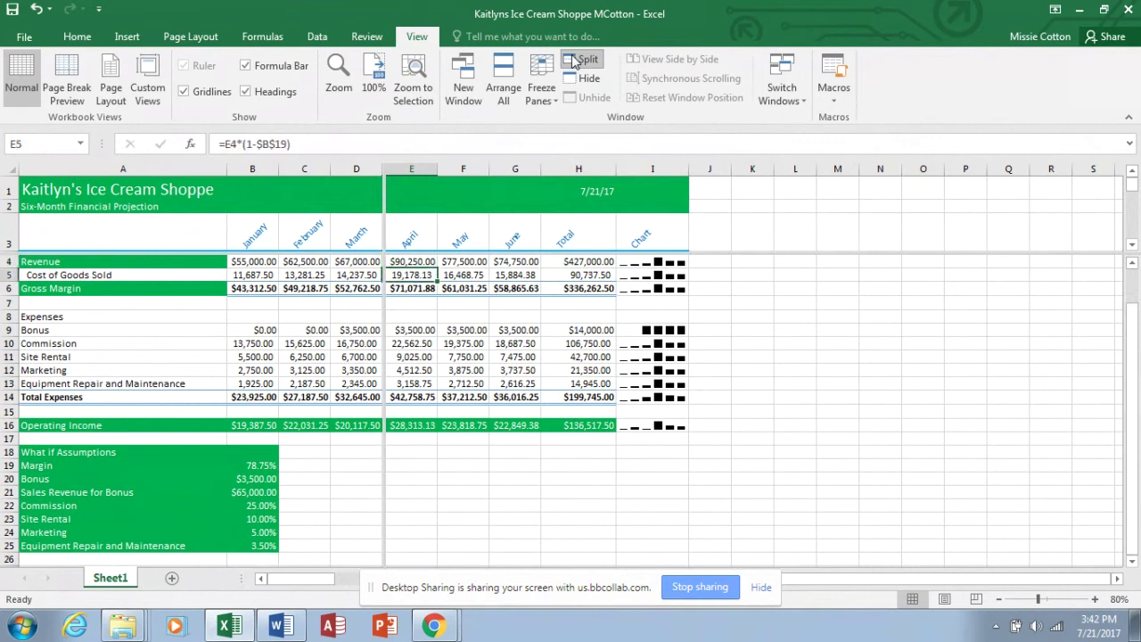
{"action": "key", "text": "Up"}
{"action": "key", "text": "Up"}
{"action": "key", "text": "Up"}
{"action": "key", "text": "Up"}
{"action": "key", "text": "Up"}
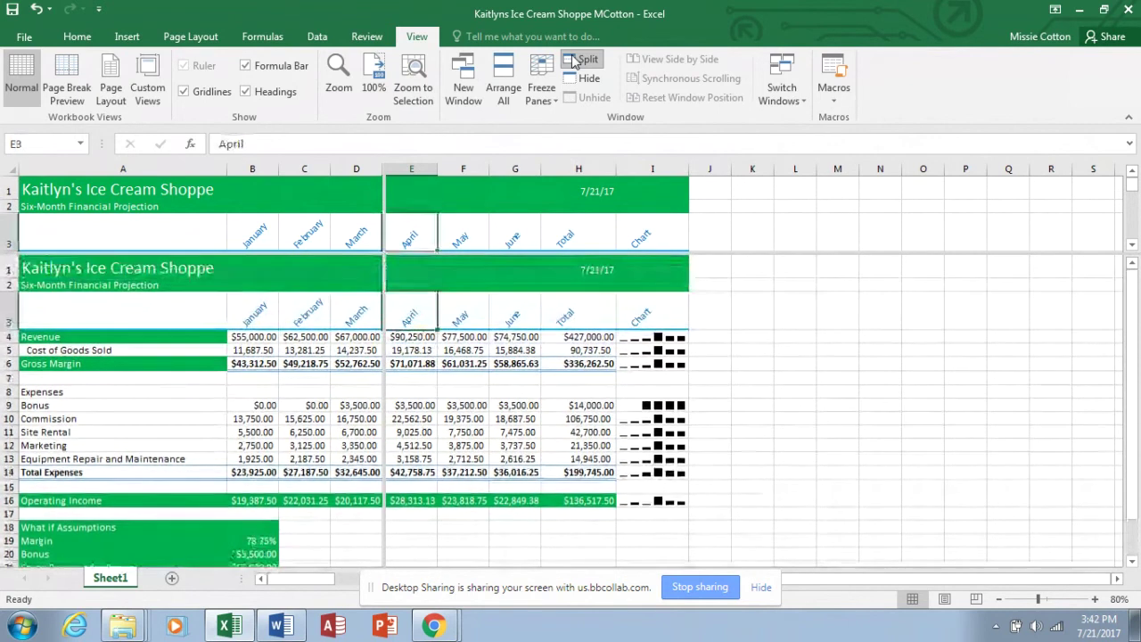
{"action": "left_click", "coordinate": [581, 63]}
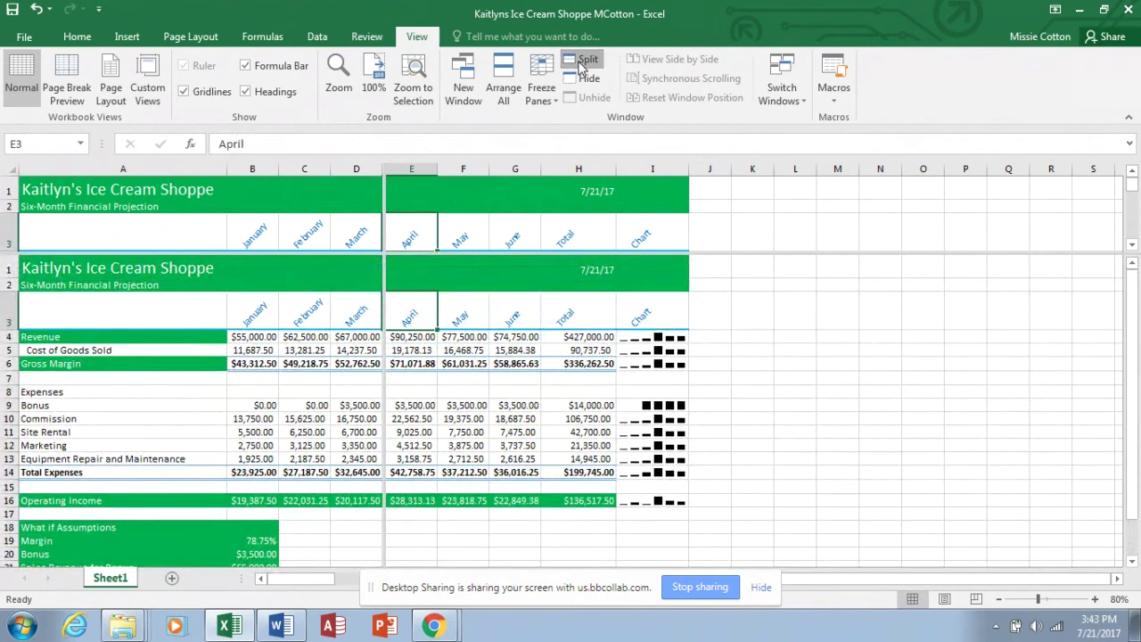
{"action": "left_click", "coordinate": [737, 238]}
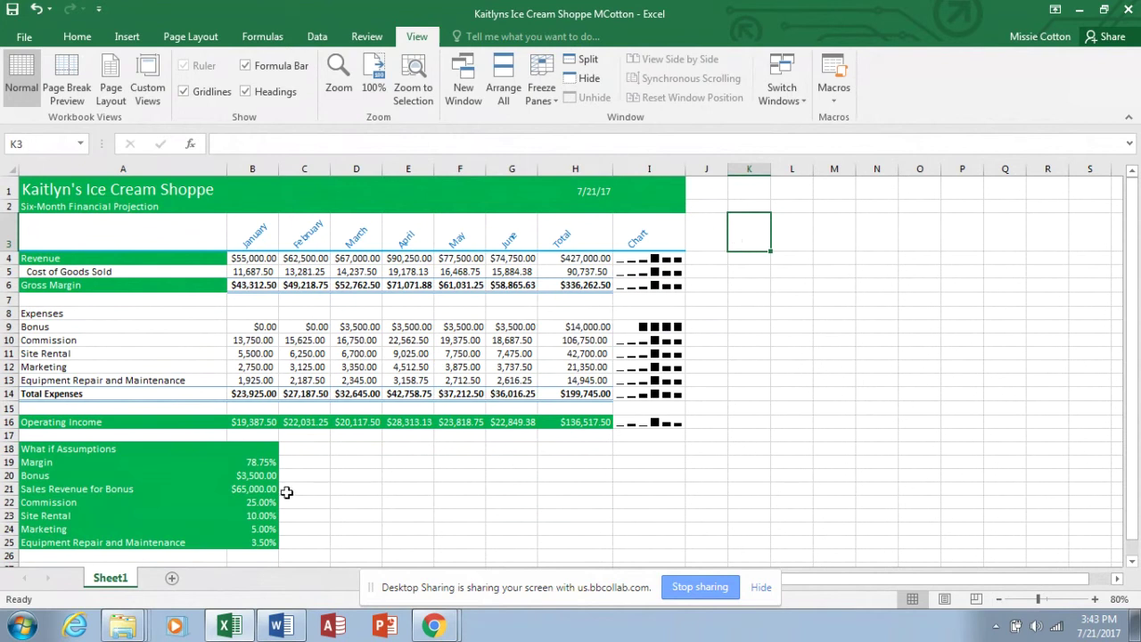
Step: Select B20, then snip rows 15–25 of Sheet1 with Snipping Tool
{"action": "left_click", "coordinate": [256, 476]}
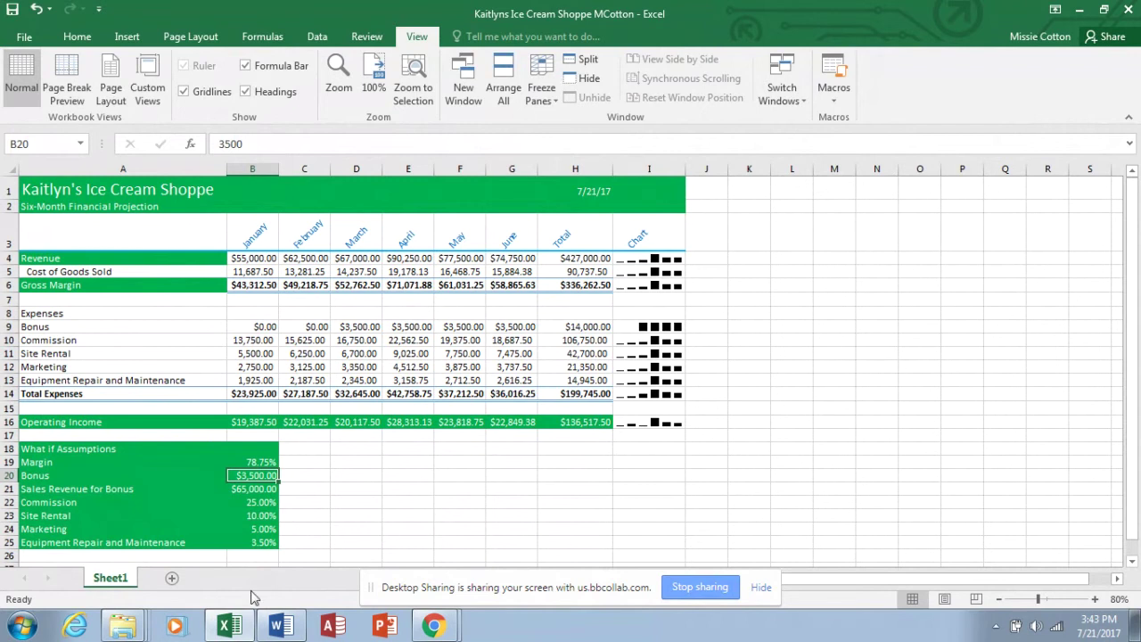
{"action": "left_click", "coordinate": [23, 626]}
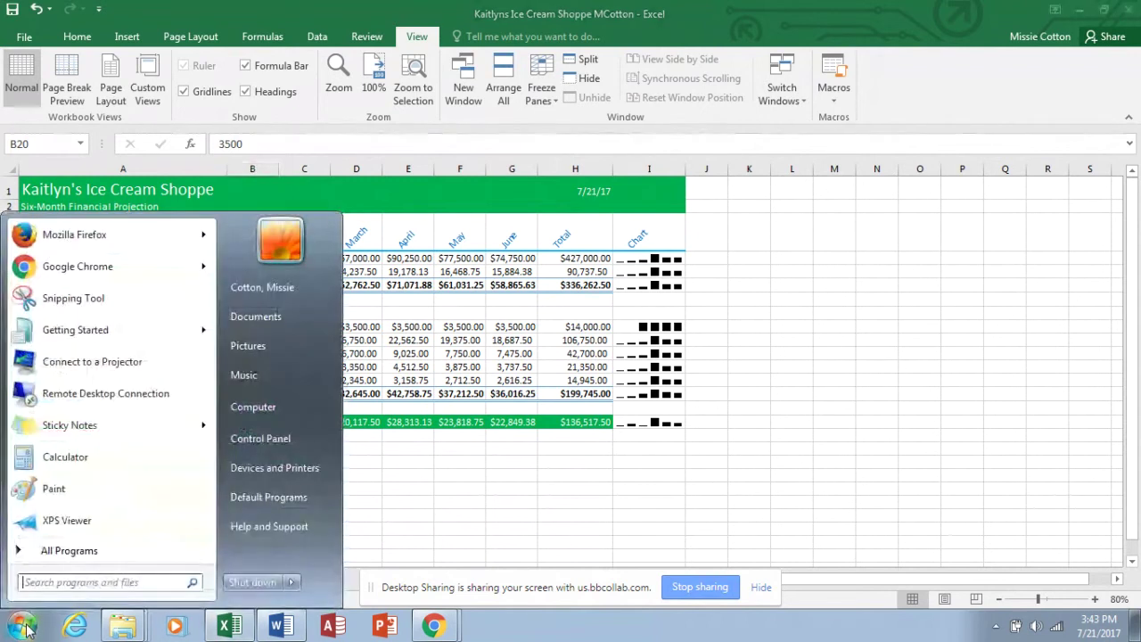
{"action": "left_click", "coordinate": [44, 308]}
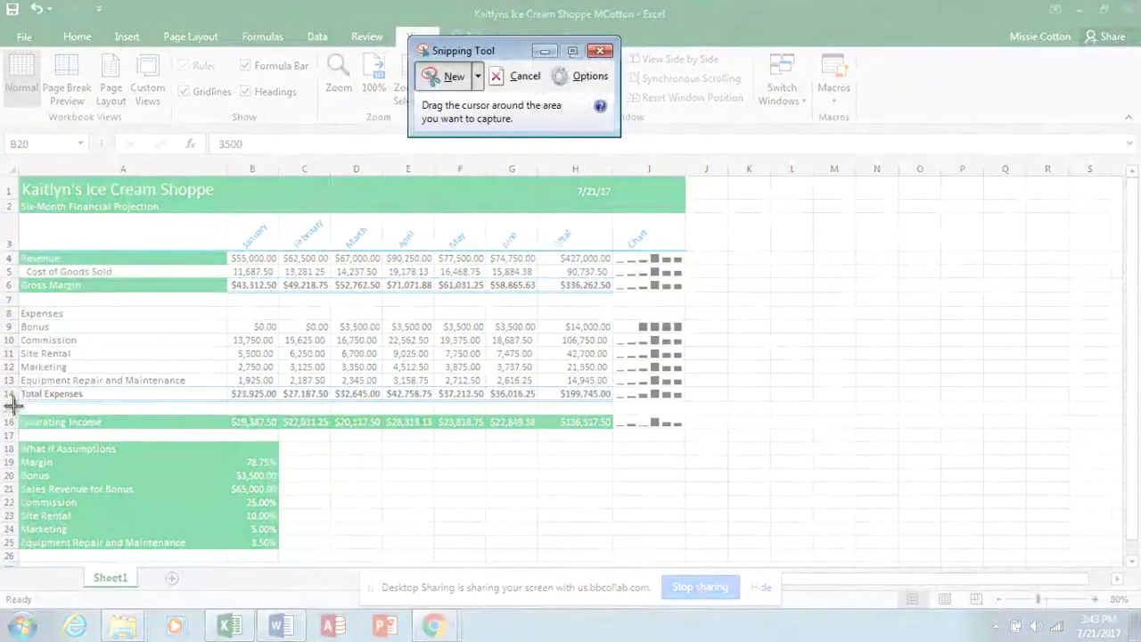
{"action": "left_click_drag", "start_coordinate": [12, 404], "coordinate": [687, 562]}
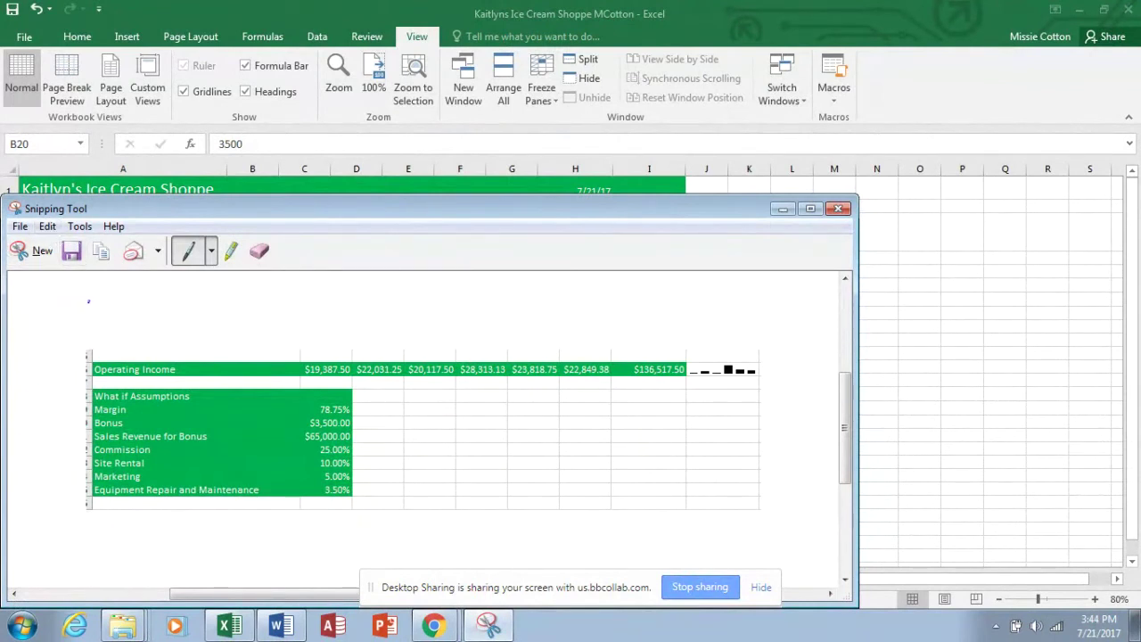
Step: Handwrite 'original' on the snip, copy it to the clipboard, and close Snipping Tool
{"action": "left_click_drag", "start_coordinate": [89, 301], "coordinate": [109, 308]}
{"action": "left_click_drag", "start_coordinate": [134, 310], "coordinate": [128, 335]}
{"action": "mouse_move", "coordinate": [156, 316]}
{"action": "left_mouse_down"}
{"action": "mouse_move", "coordinate": [165, 305]}
{"action": "mouse_move", "coordinate": [172, 330]}
{"action": "left_mouse_up"}
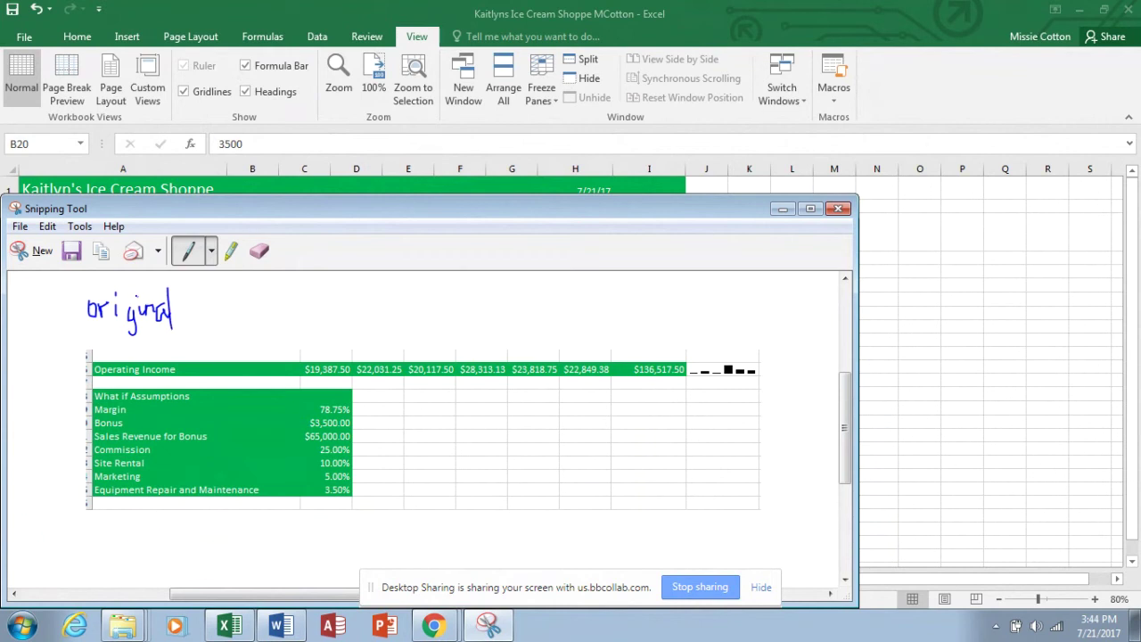
{"action": "left_click", "coordinate": [47, 226]}
{"action": "left_click", "coordinate": [67, 250]}
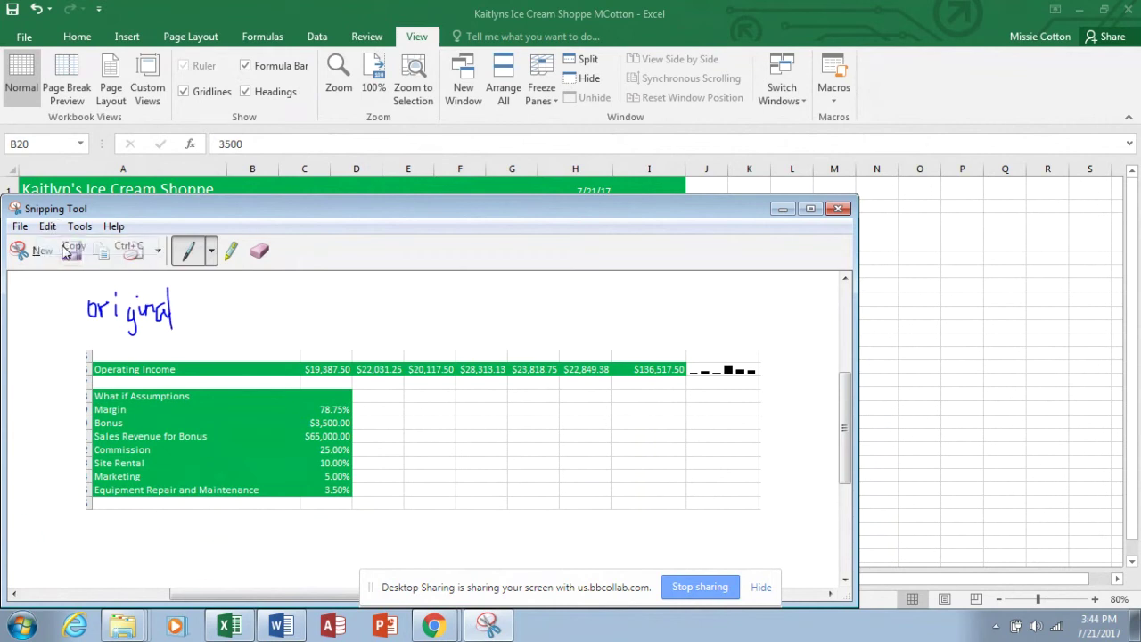
{"action": "left_click", "coordinate": [838, 209]}
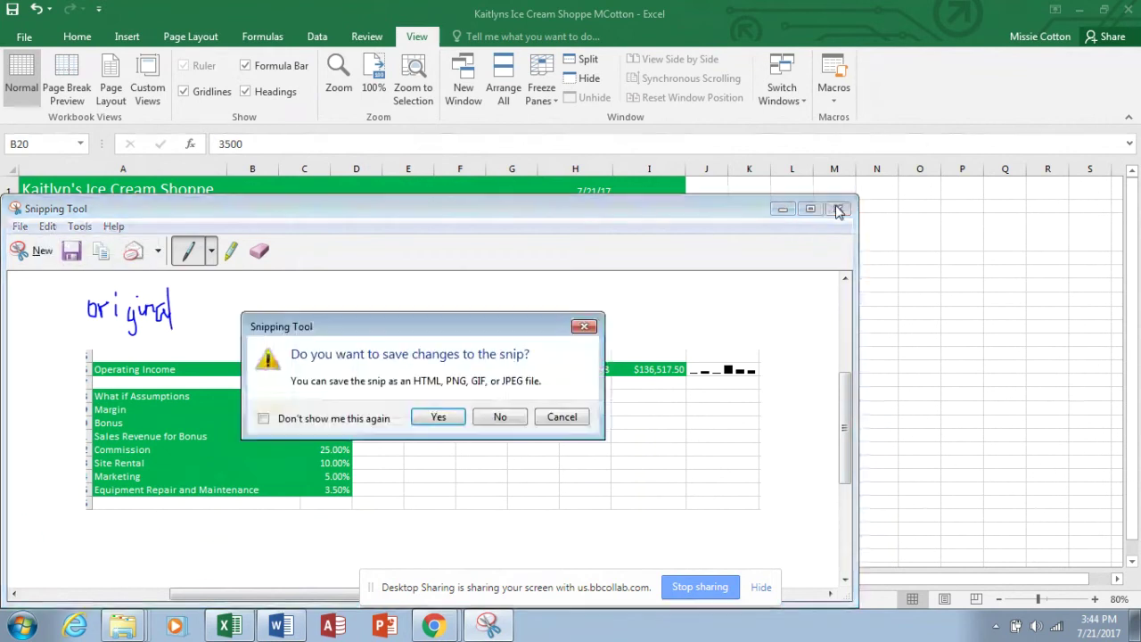
Step: Discard the snip unsaved, paste it onto a new Sheet2, and return to Sheet1
{"action": "left_click", "coordinate": [496, 418]}
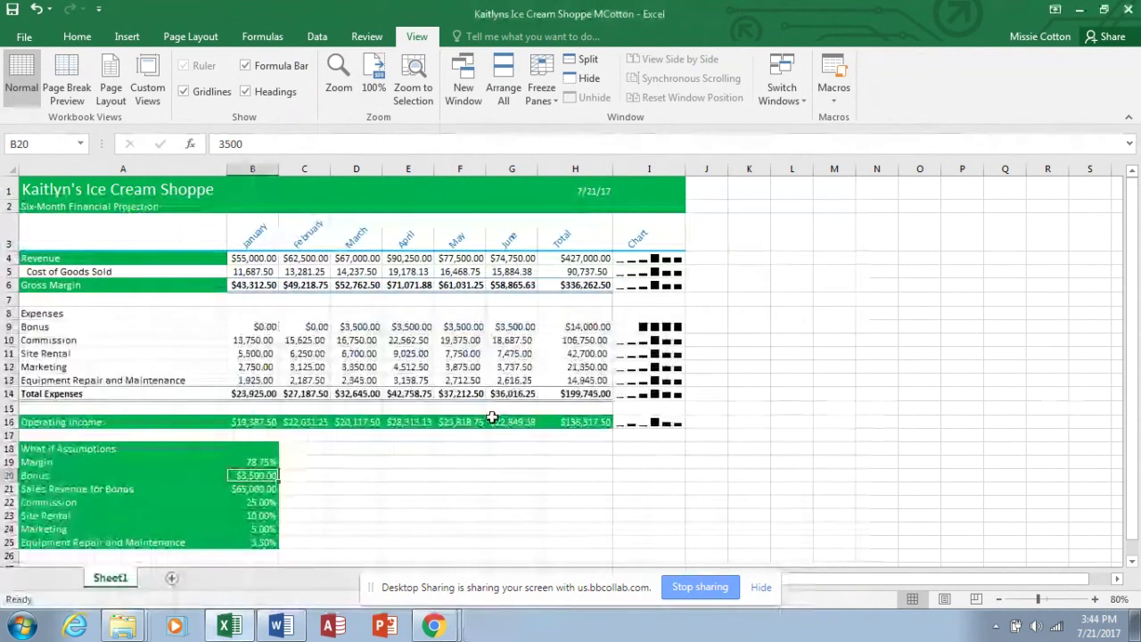
{"action": "left_click", "coordinate": [171, 578]}
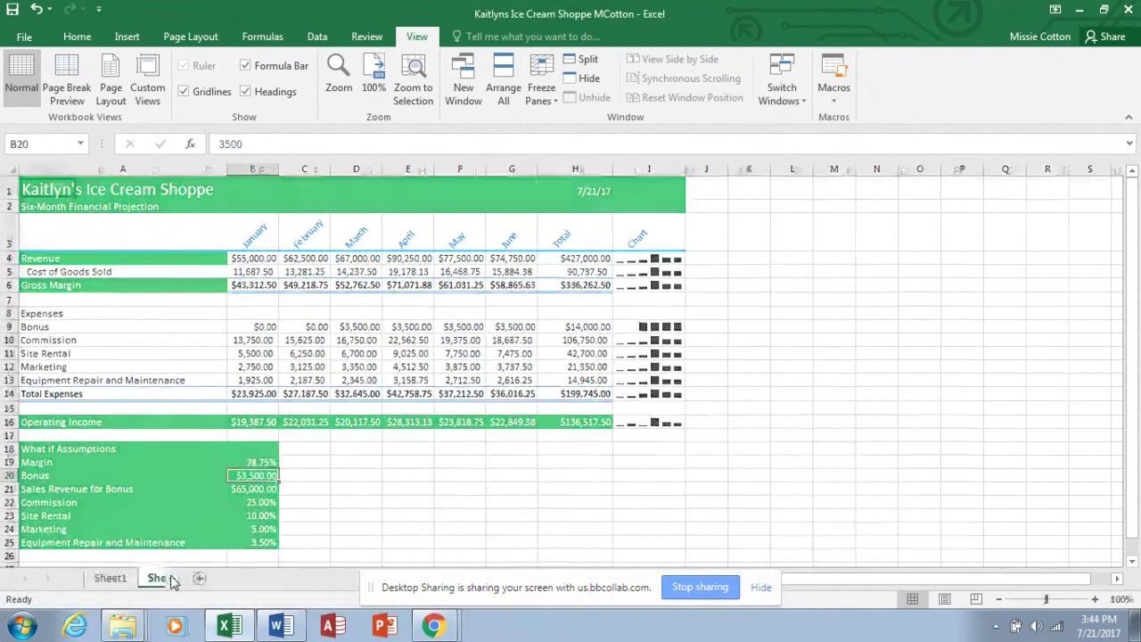
{"action": "key", "text": "ctrl+v"}
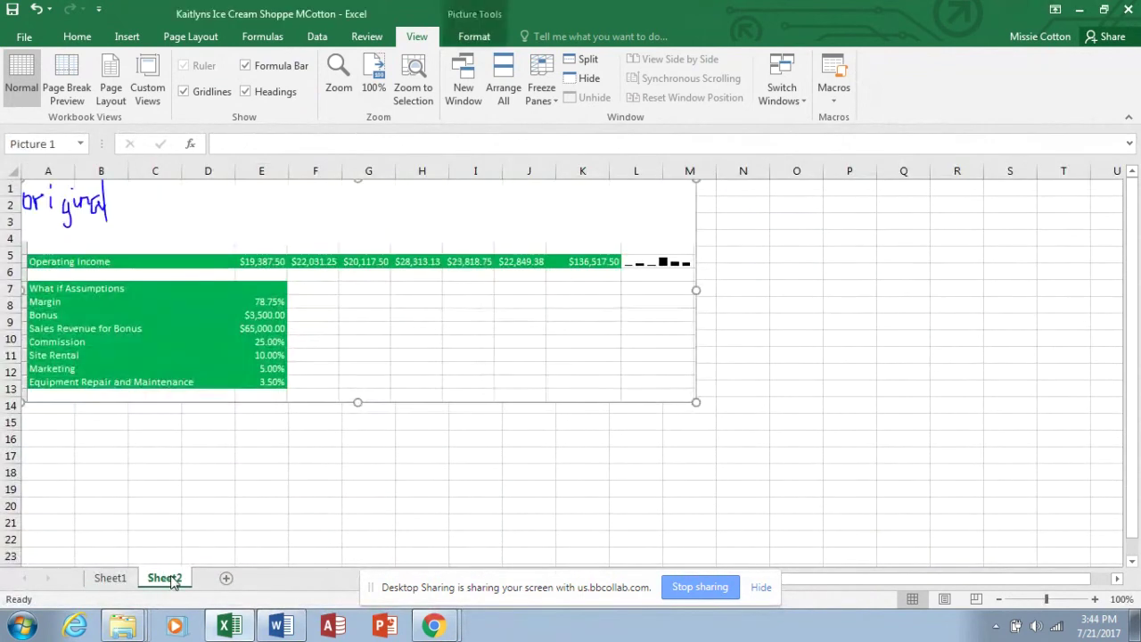
{"action": "mouse_move", "coordinate": [123, 626]}
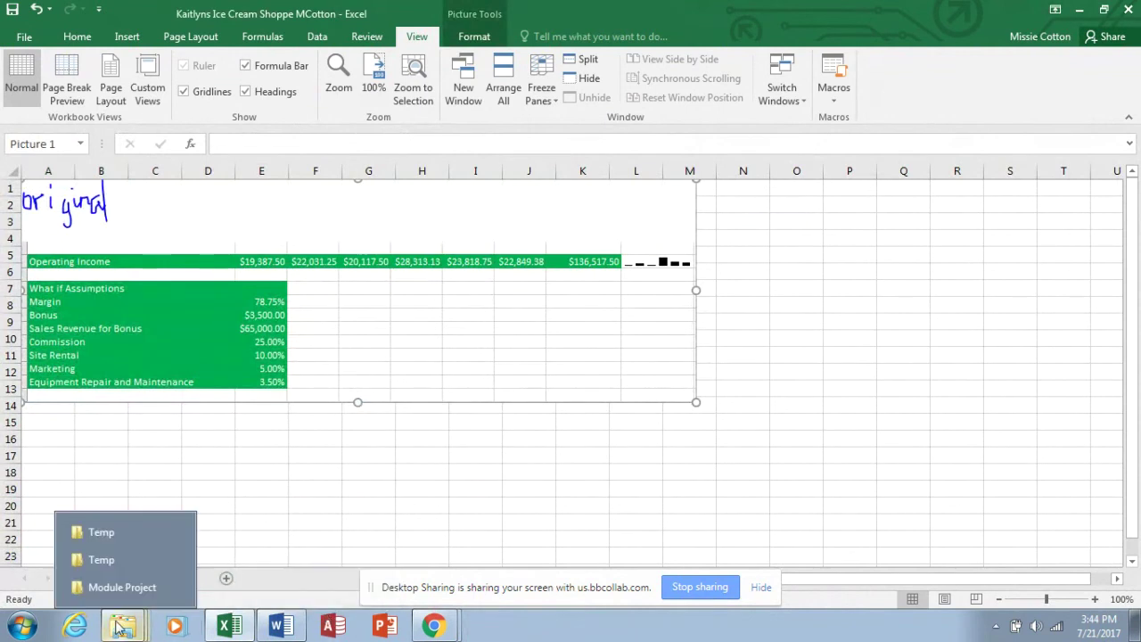
{"action": "left_click", "coordinate": [218, 489]}
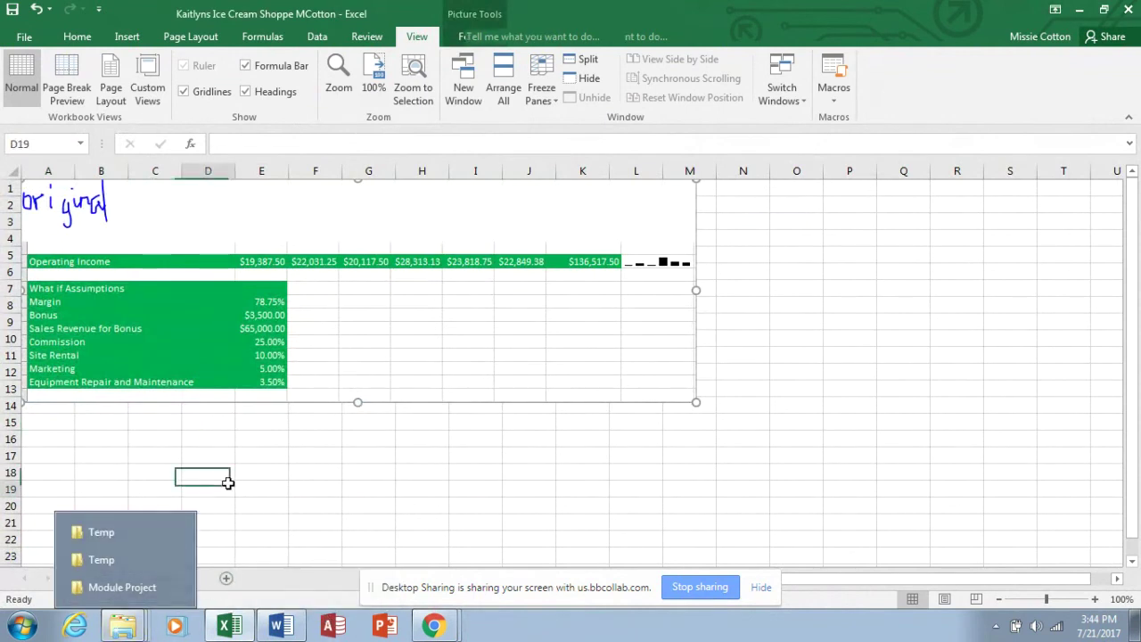
{"action": "left_click", "coordinate": [122, 579]}
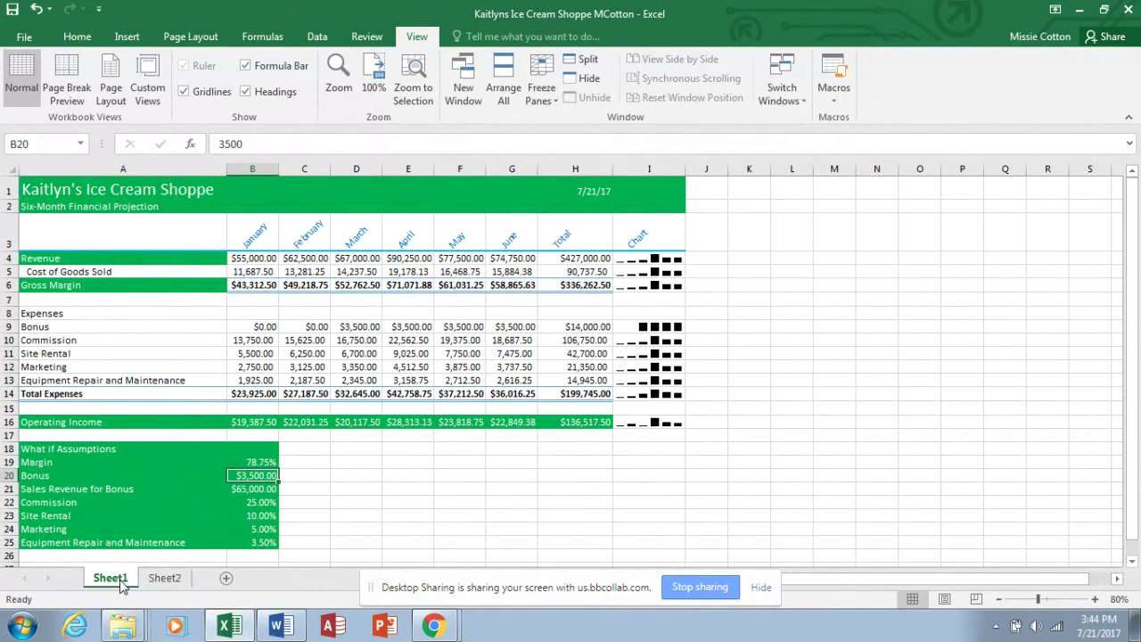
Step: Rename the first sheet to Six Month Financial Projection
{"action": "double_click", "coordinate": [111, 578]}
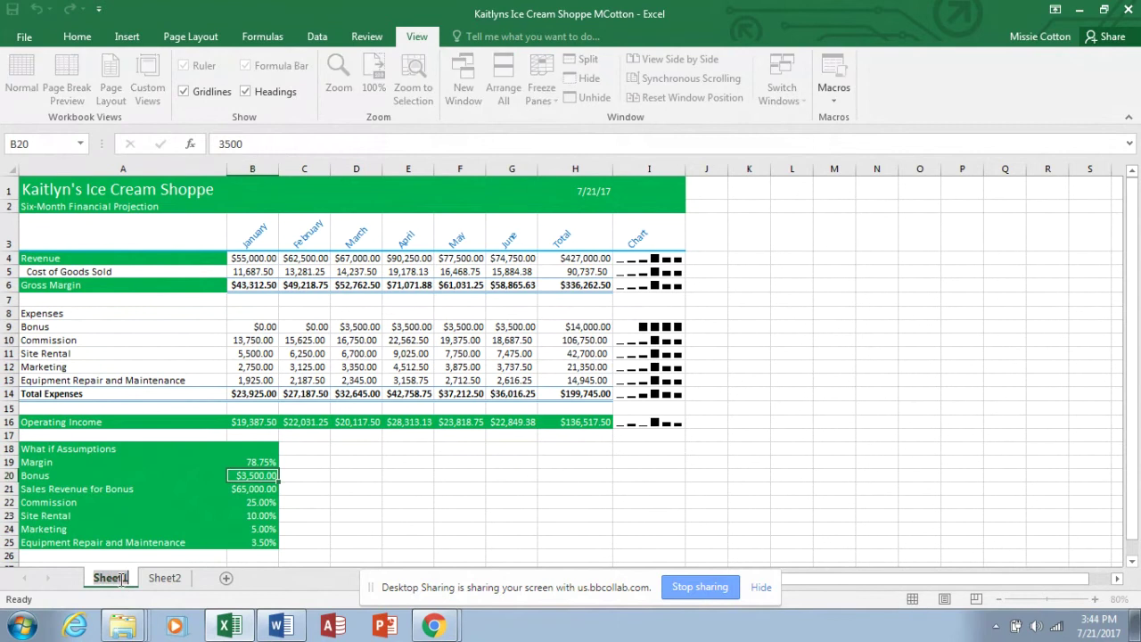
{"action": "type", "text": "Six Mon"}
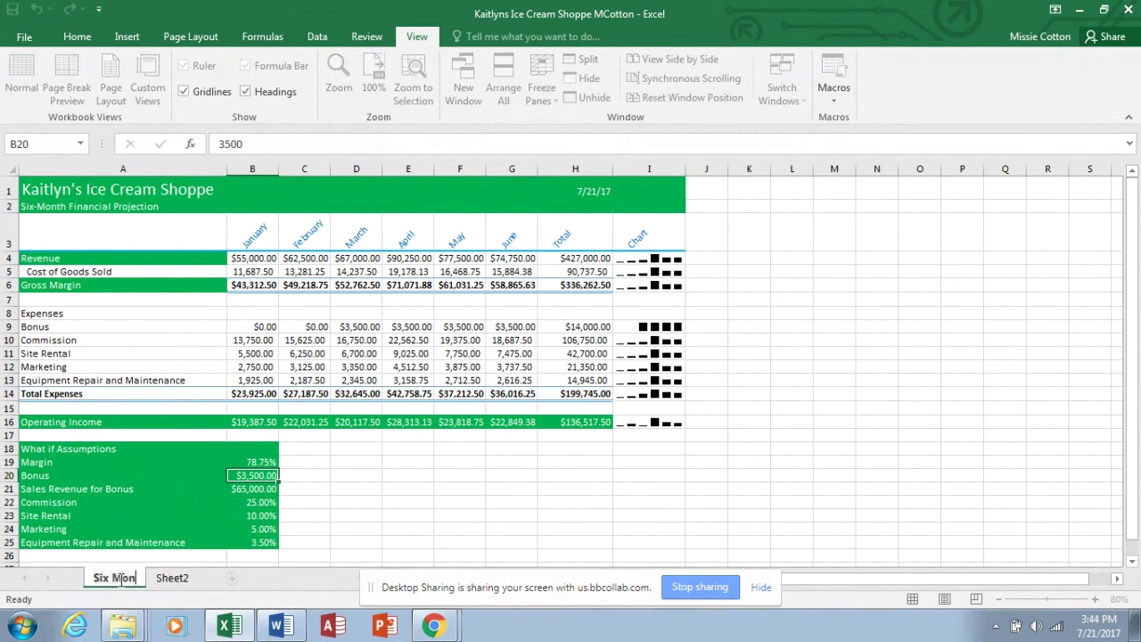
{"action": "type", "text": "th Financial"}
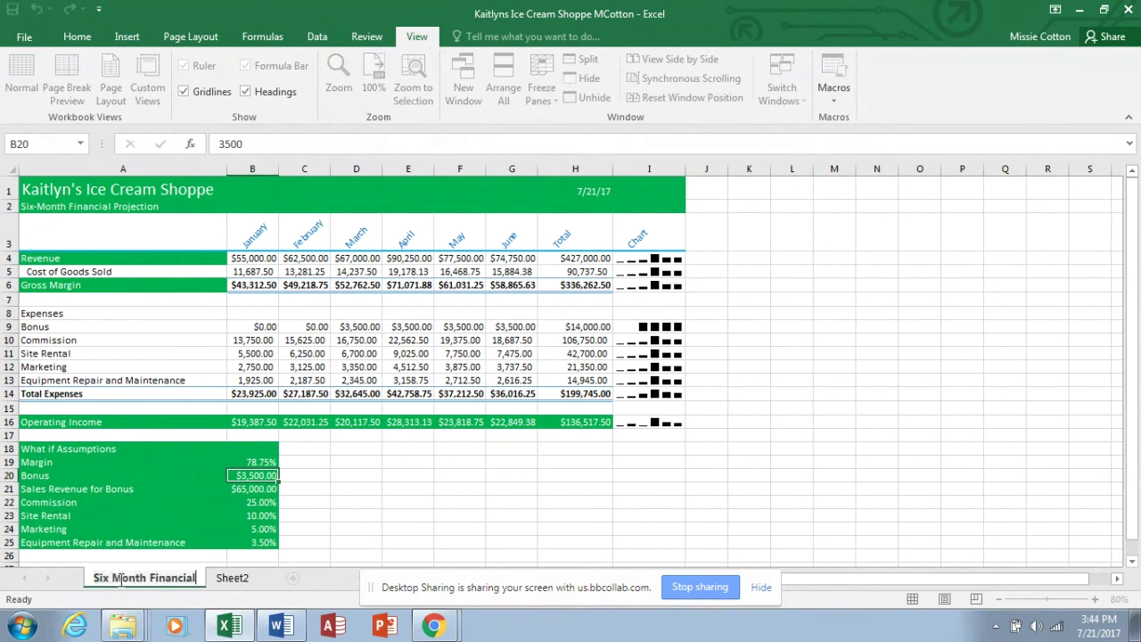
{"action": "type", "text": " Projection"}
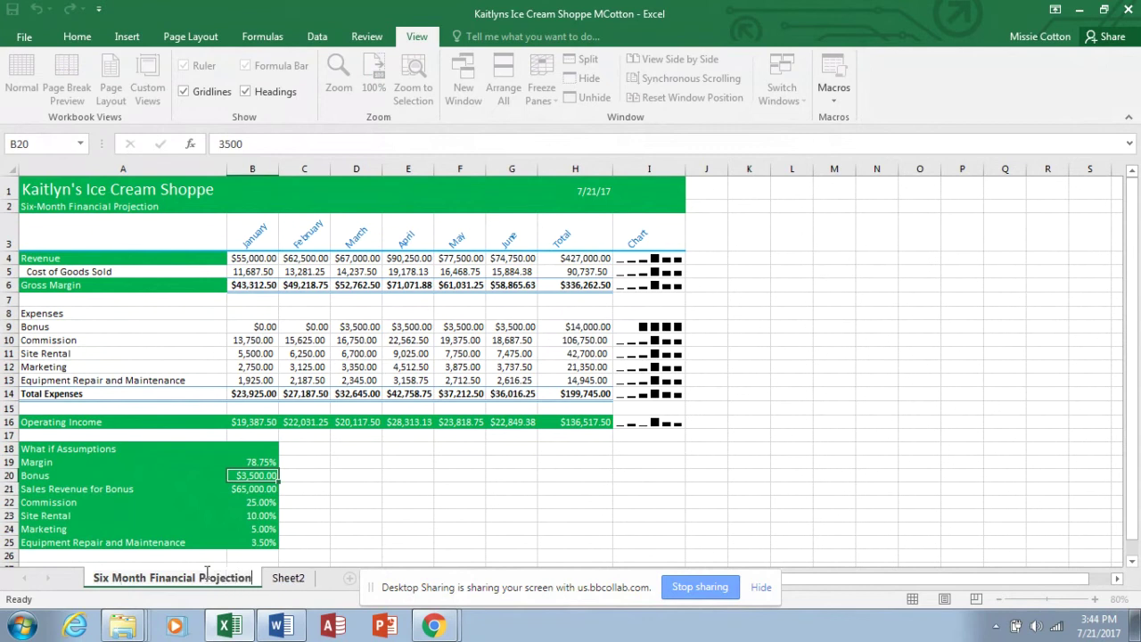
{"action": "left_click", "coordinate": [259, 476]}
Step: Change the Bonus assumption in B20 from 3500 to 5000
{"action": "type", "text": "5"}
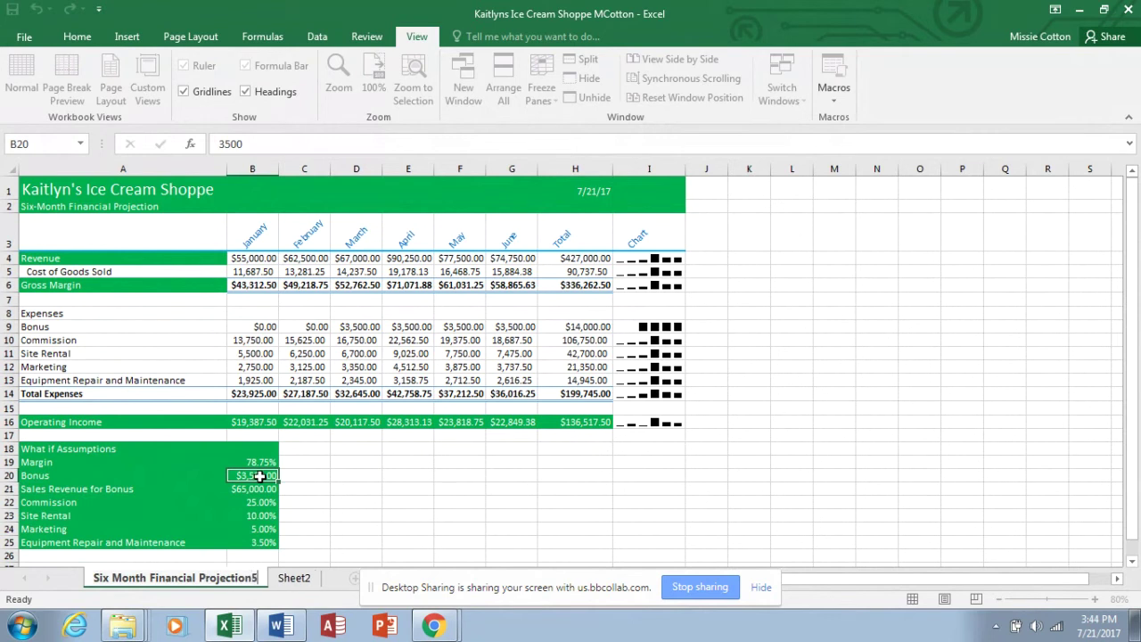
{"action": "double_click", "coordinate": [259, 476]}
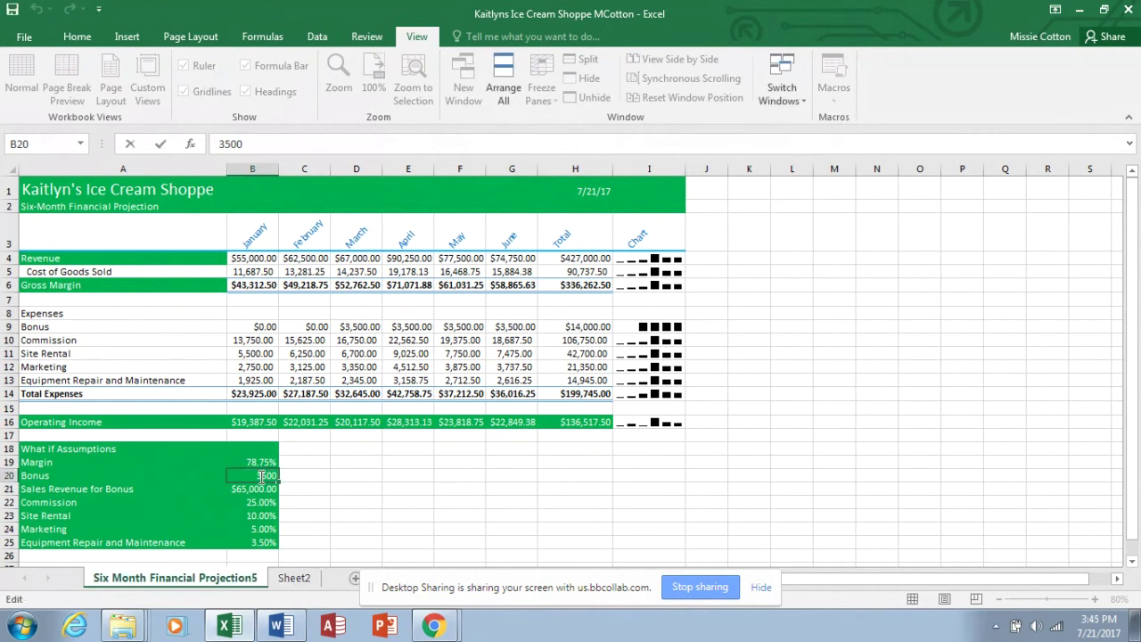
{"action": "key", "text": "BackSpace"}
{"action": "type", "text": "0"}
{"action": "key", "text": "Return"}
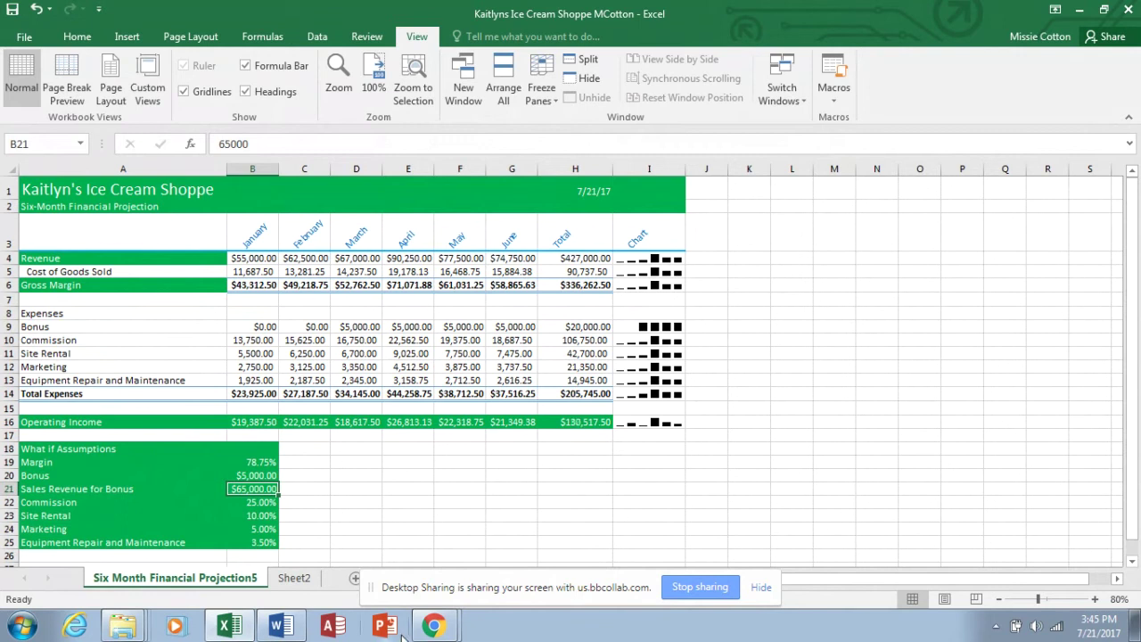
Step: Check the original snip on Sheet2, then set Commission in B22 to 2.505%
{"action": "left_click", "coordinate": [297, 577]}
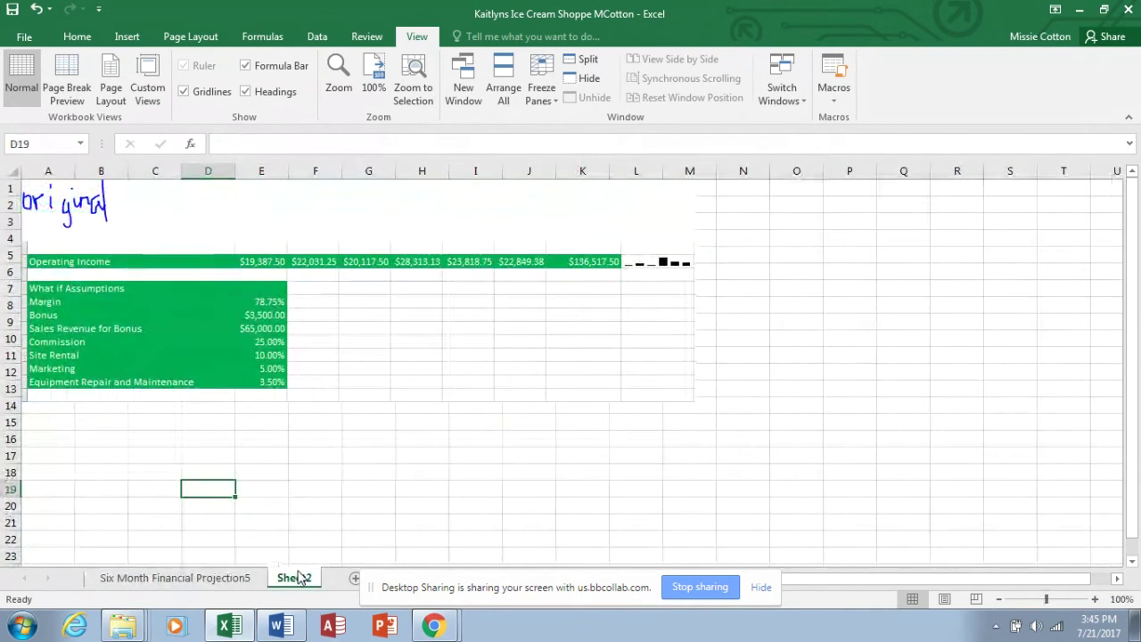
{"action": "left_click", "coordinate": [237, 577]}
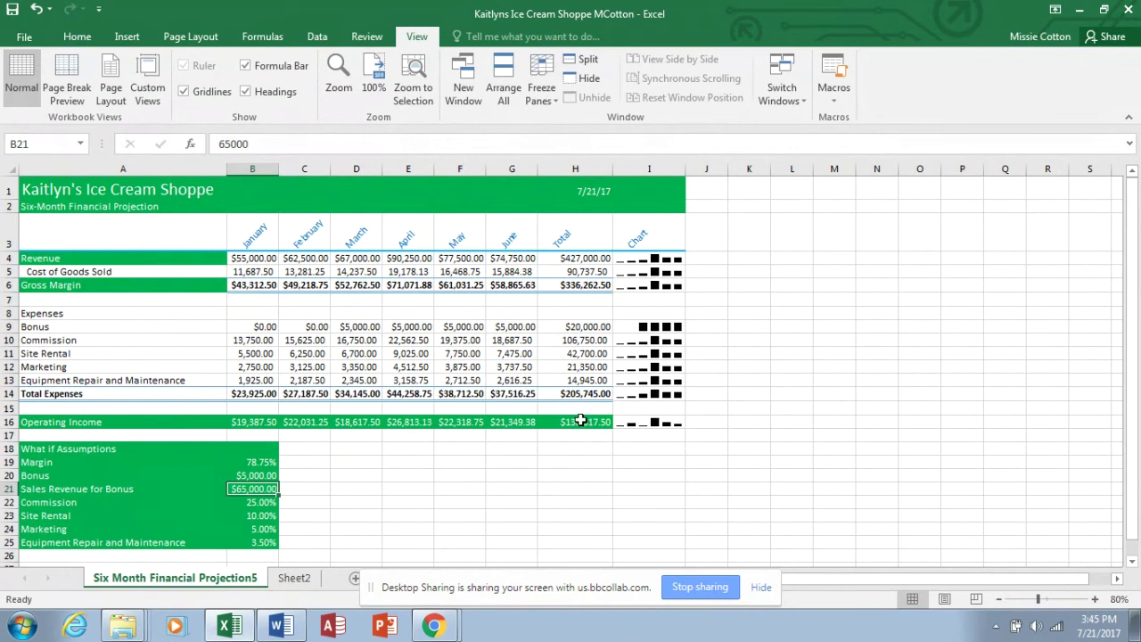
{"action": "double_click", "coordinate": [260, 503]}
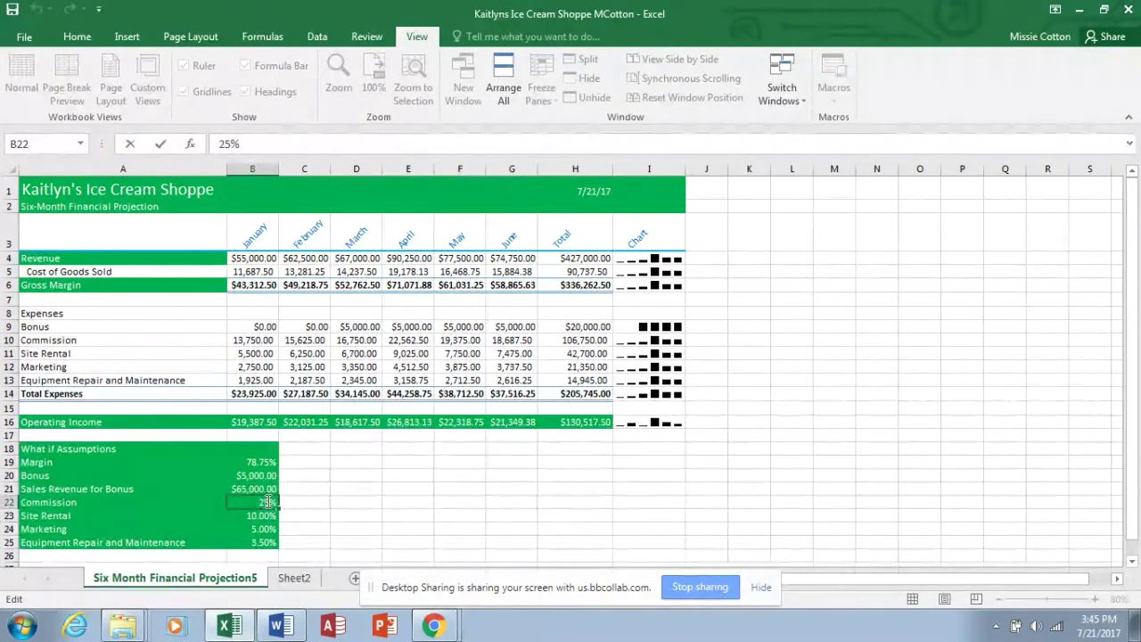
{"action": "key", "text": "BackSpace"}
{"action": "type", "text": "2.5"}
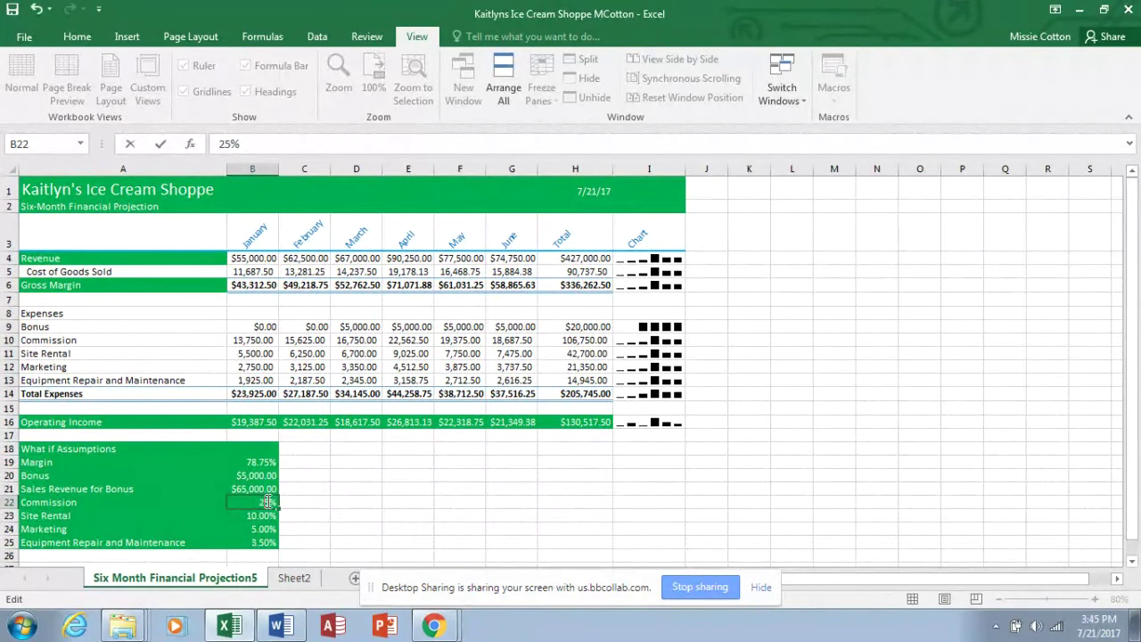
{"action": "type", "text": "0"}
{"action": "key", "text": "Return"}
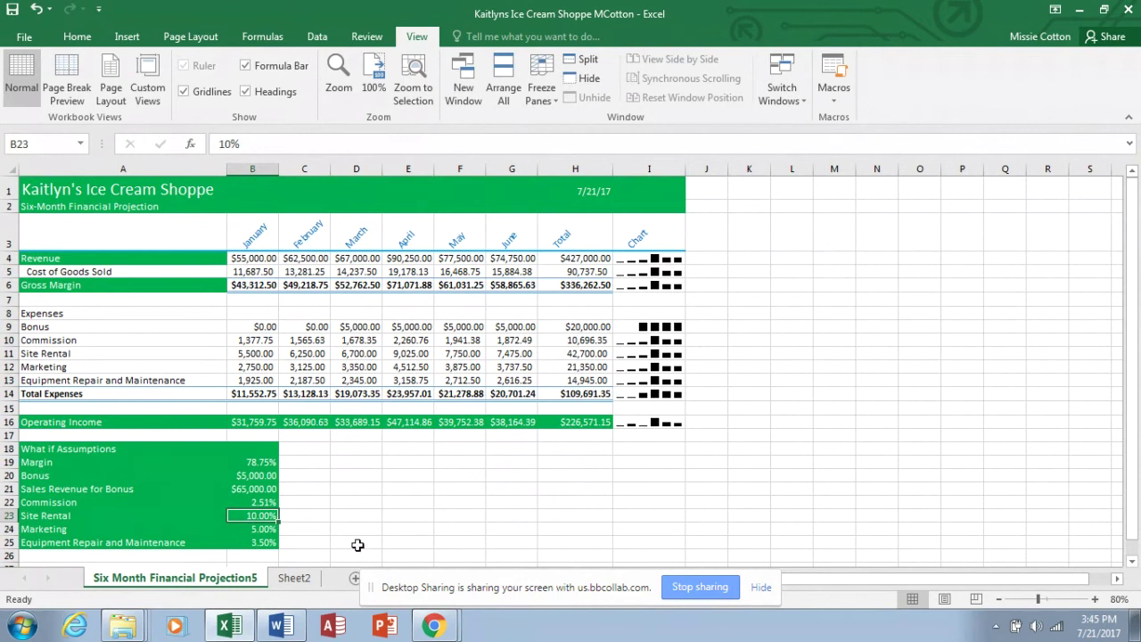
Step: Set Equipment Repair and Maintenance in B25 to 4.0%
{"action": "double_click", "coordinate": [261, 543]}
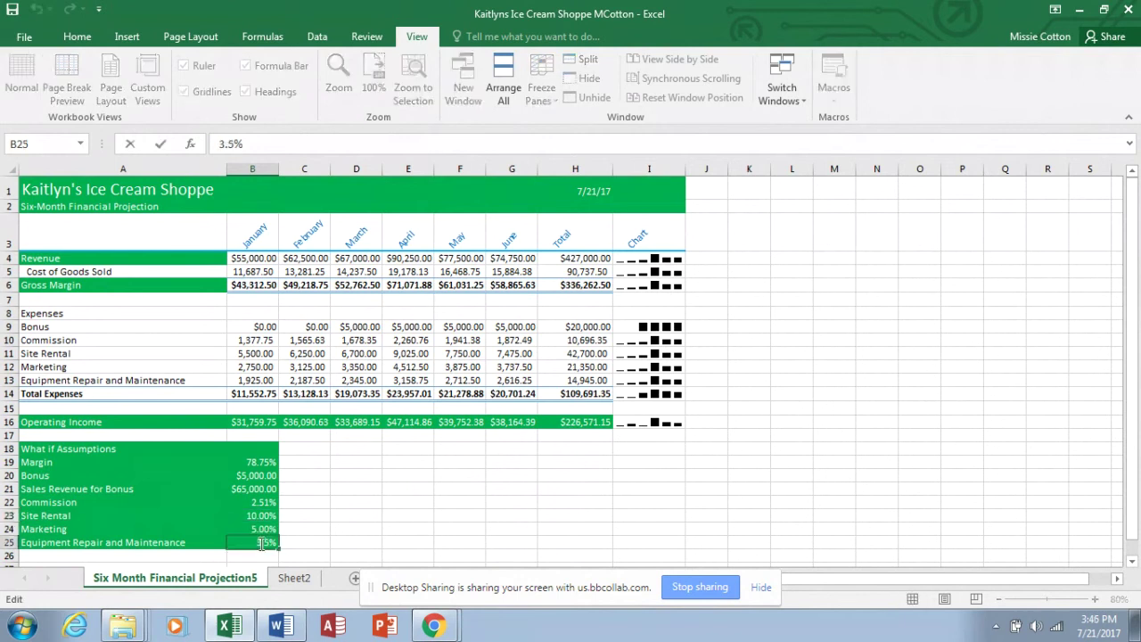
{"action": "double_click", "coordinate": [260, 541]}
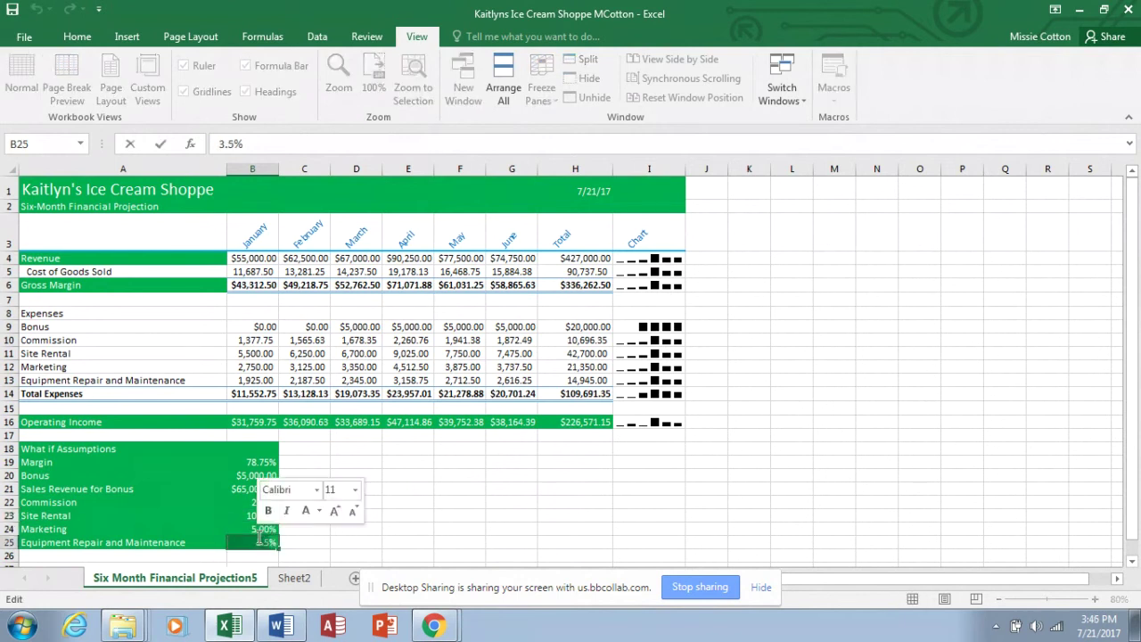
{"action": "type", "text": "4.0"}
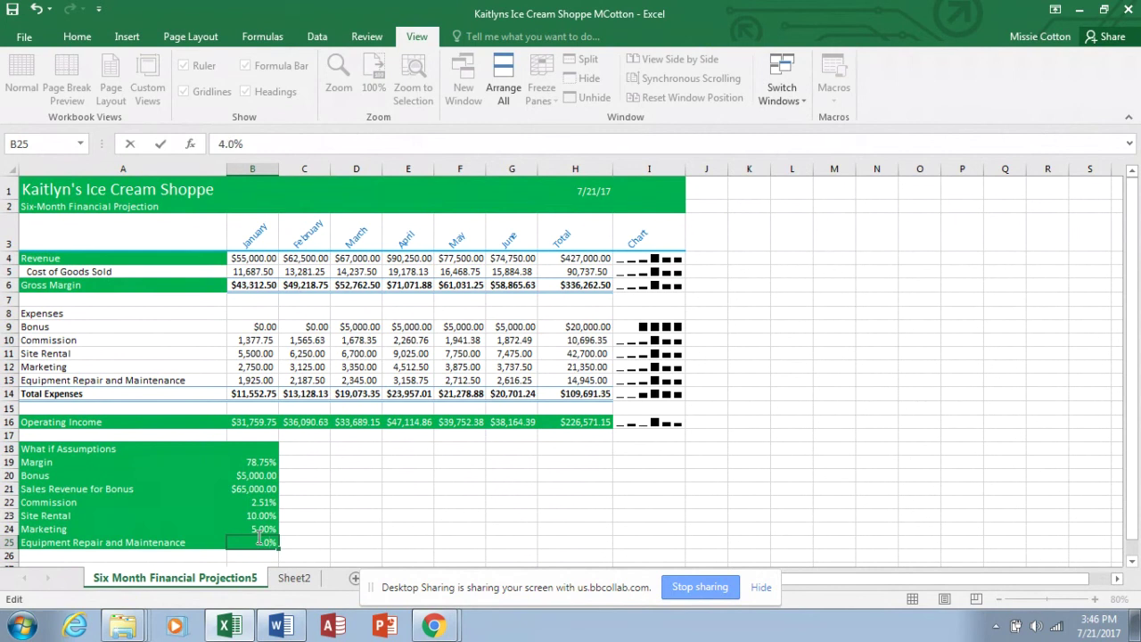
{"action": "key", "text": "Return"}
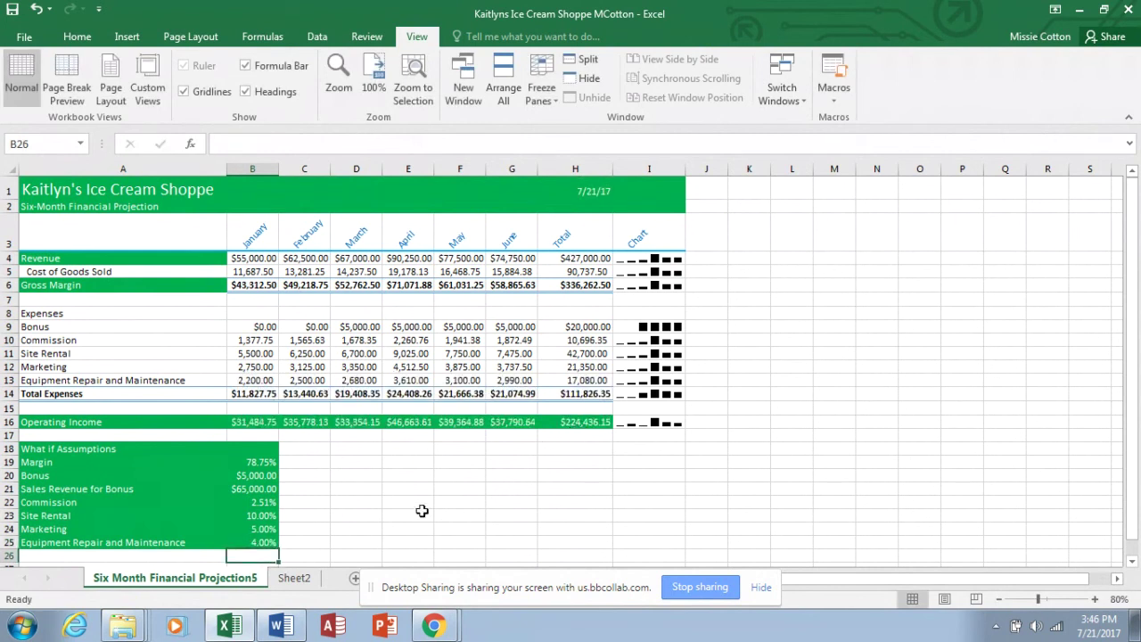
Step: Snip the Operating Income and assumptions rows and handwrite 'Case 1' with an arrow at operating income
{"action": "left_click", "coordinate": [22, 625]}
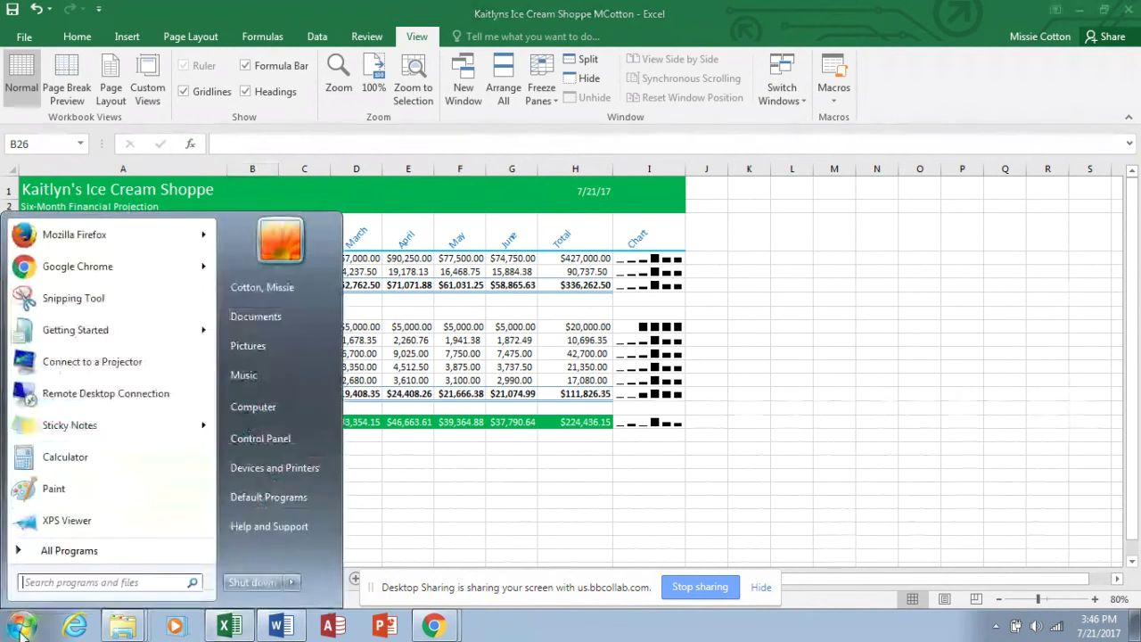
{"action": "left_click", "coordinate": [67, 312]}
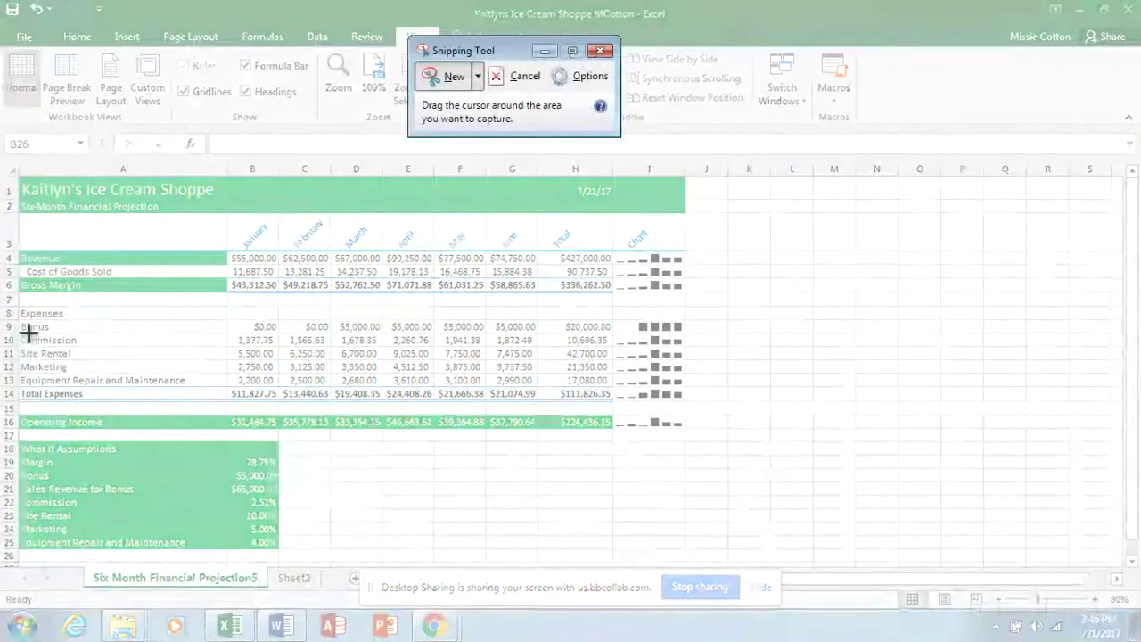
{"action": "left_click_drag", "start_coordinate": [16, 407], "coordinate": [617, 574]}
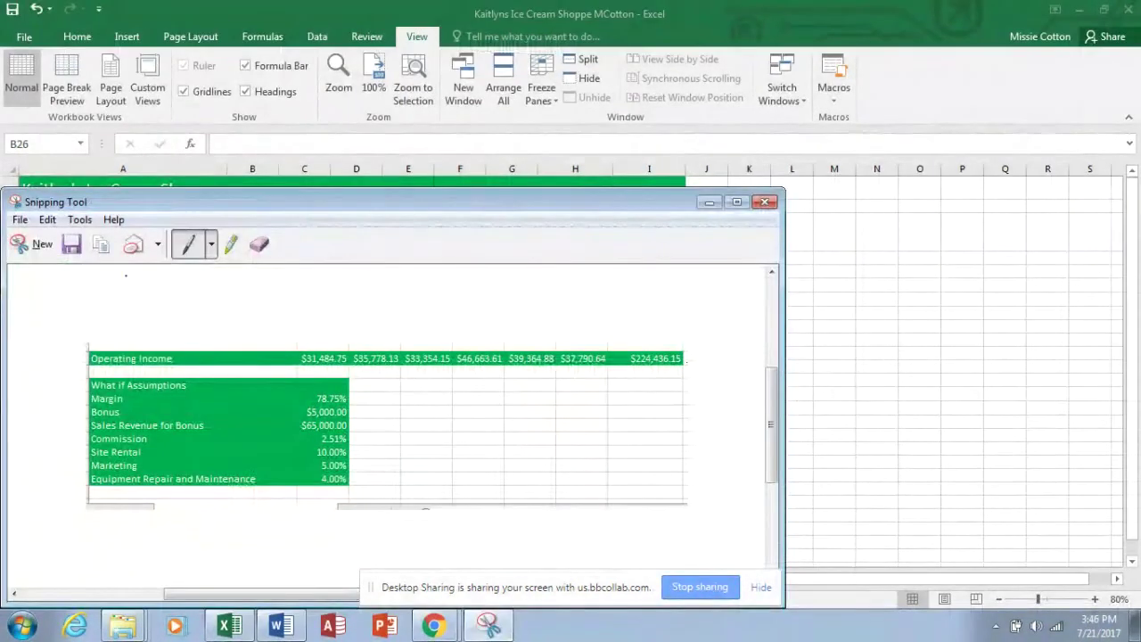
{"action": "mouse_move", "coordinate": [111, 289]}
{"action": "left_mouse_down"}
{"action": "mouse_move", "coordinate": [92, 312]}
{"action": "mouse_move", "coordinate": [114, 326]}
{"action": "mouse_move", "coordinate": [137, 305]}
{"action": "left_mouse_up"}
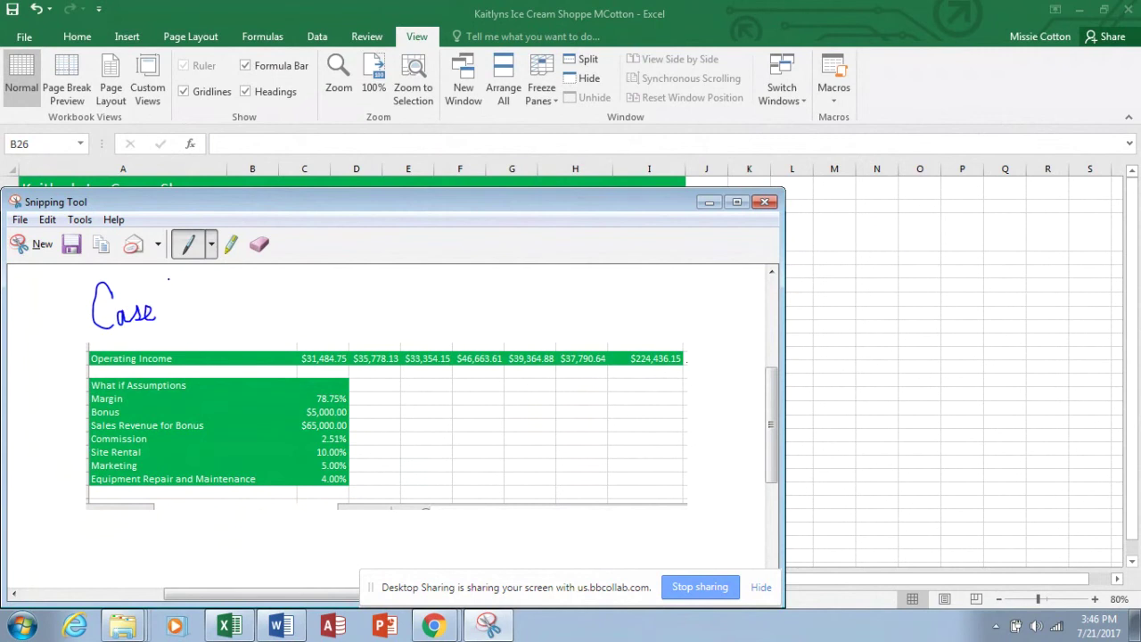
{"action": "left_click_drag", "start_coordinate": [169, 279], "coordinate": [169, 319]}
{"action": "mouse_move", "coordinate": [639, 293]}
{"action": "left_mouse_down"}
{"action": "mouse_move", "coordinate": [638, 337]}
{"action": "mouse_move", "coordinate": [658, 297]}
{"action": "left_mouse_up"}
Step: Copy the annotated snip, close Snipping Tool without saving, and switch to Sheet2
{"action": "left_click", "coordinate": [48, 219]}
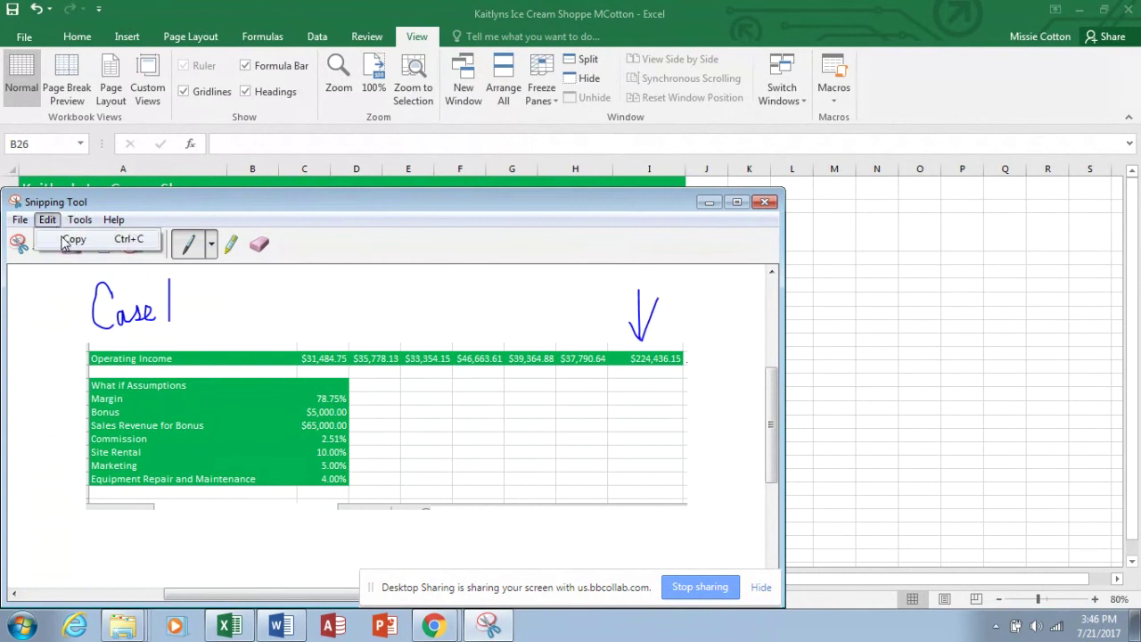
{"action": "left_click", "coordinate": [71, 239]}
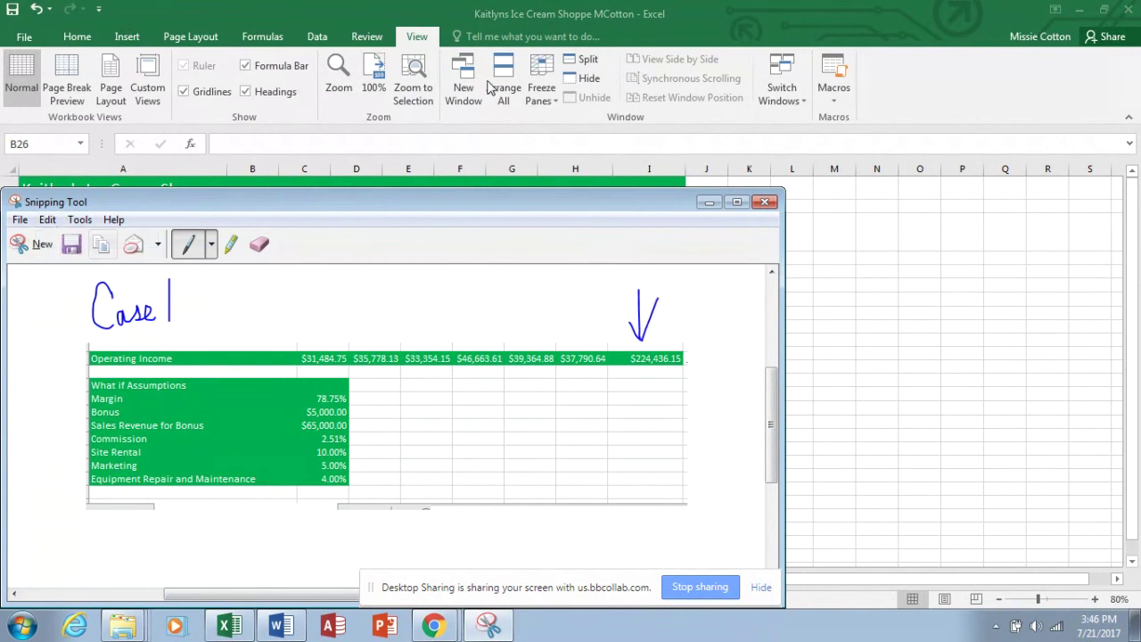
{"action": "left_click", "coordinate": [764, 202]}
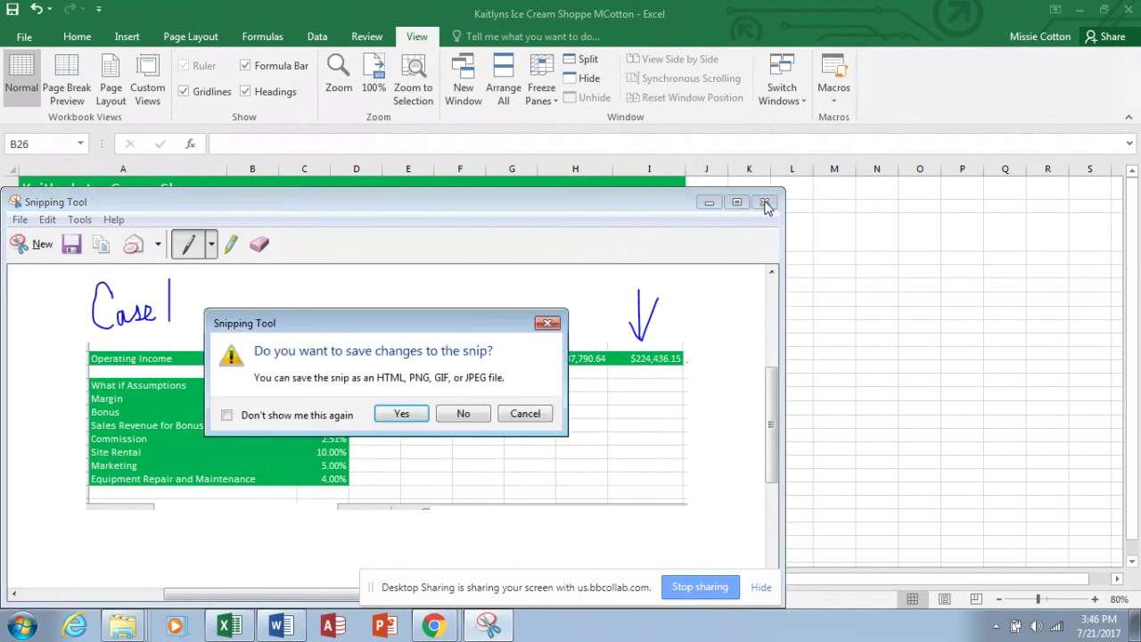
{"action": "left_click", "coordinate": [463, 413]}
{"action": "left_click", "coordinate": [298, 579]}
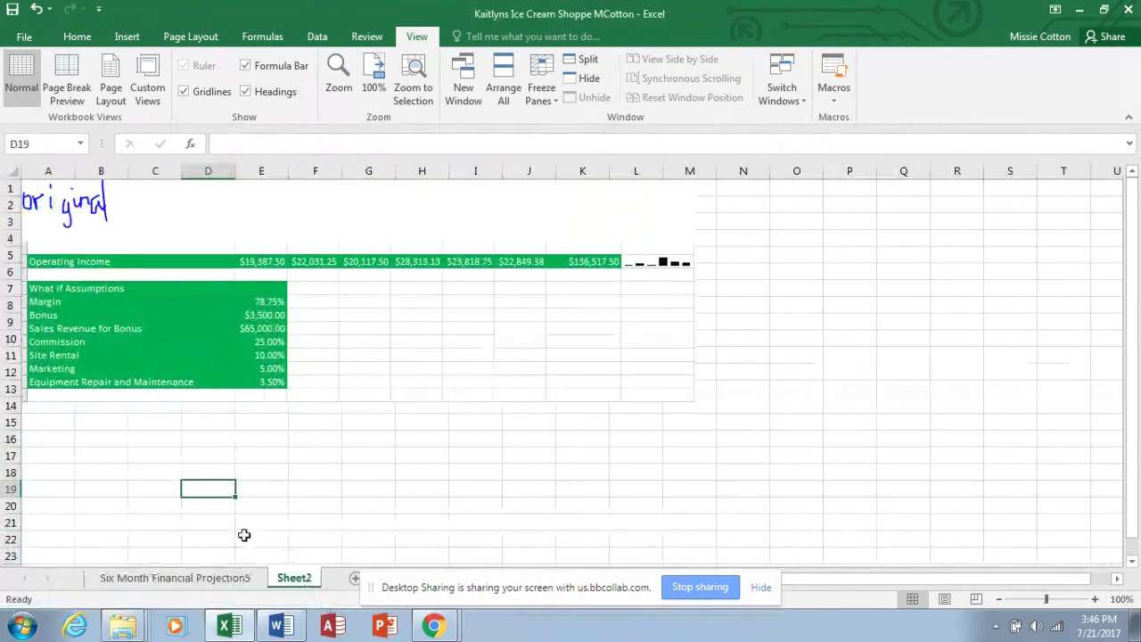
Step: Paste the Case 1 snip at A15 of Sheet2 and rename the sheet What if Analysis
{"action": "left_click", "coordinate": [56, 424]}
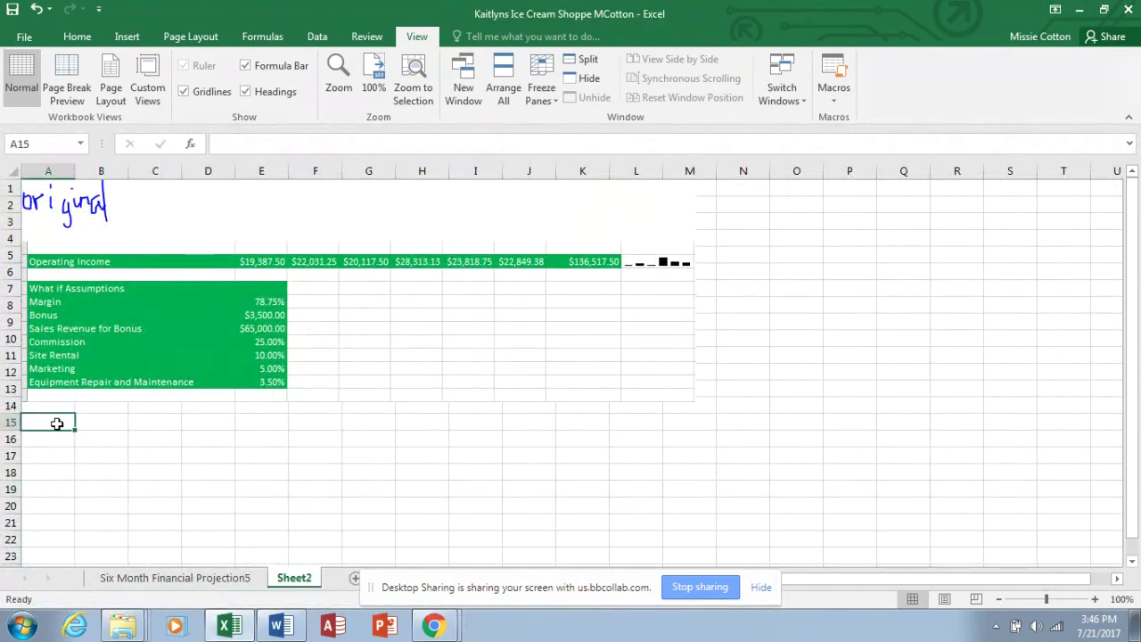
{"action": "key", "text": "ctrl+v"}
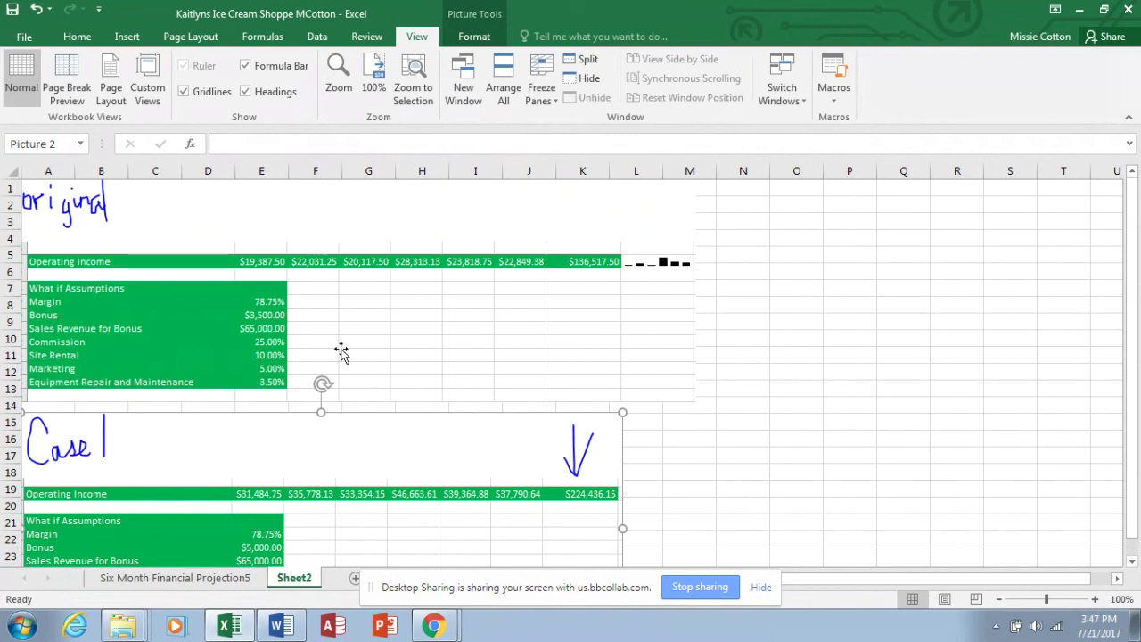
{"action": "double_click", "coordinate": [304, 577]}
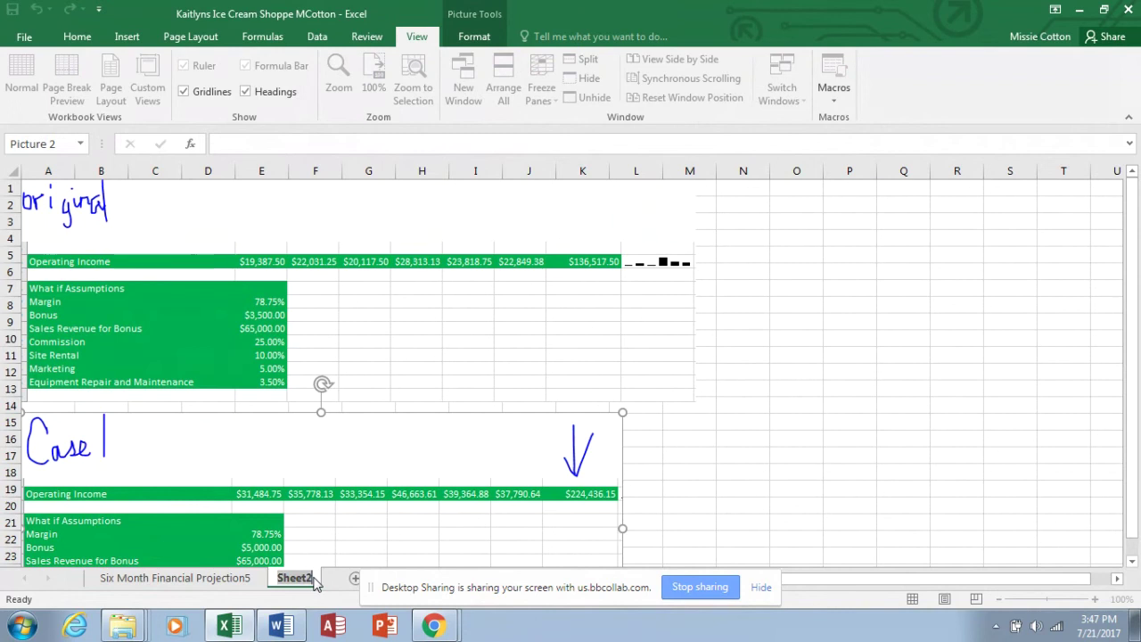
{"action": "key", "text": "BackSpace"}
{"action": "type", "text": "What if"}
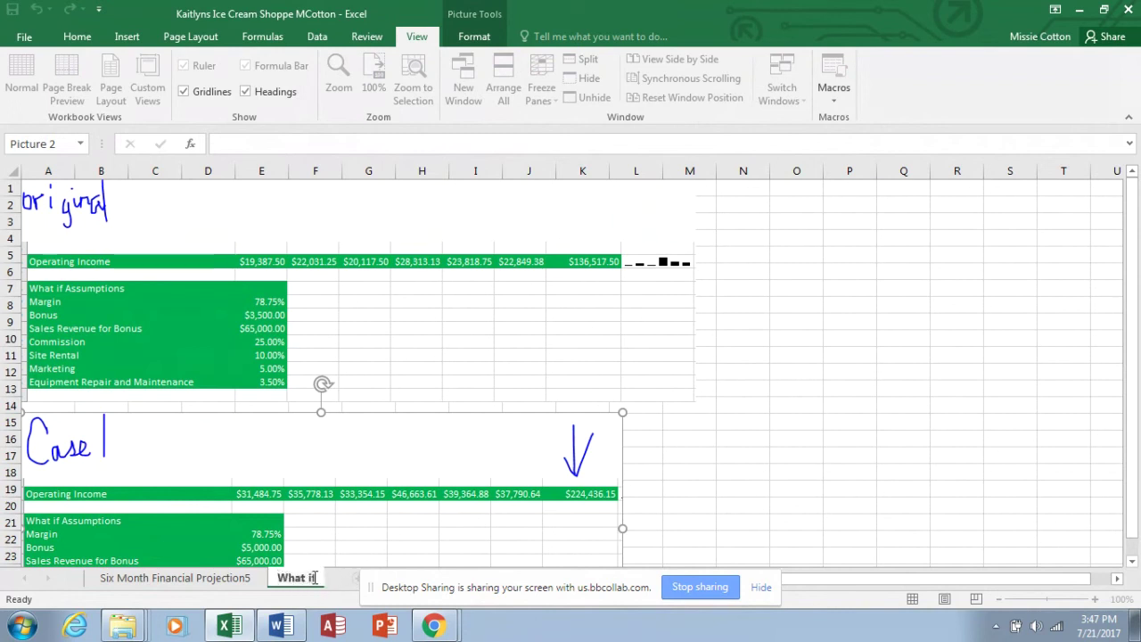
{"action": "type", "text": " Analysis"}
{"action": "key", "text": "Return"}
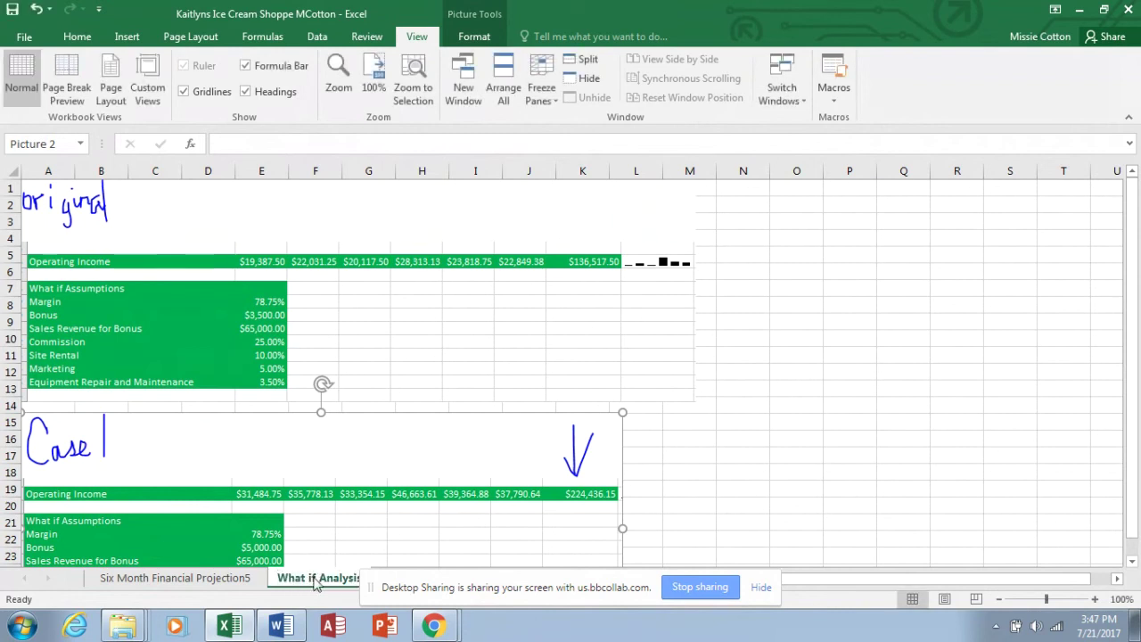
Step: Undo and redo the recent assumption changes to compare earlier states of the workbook
{"action": "left_click", "coordinate": [205, 578]}
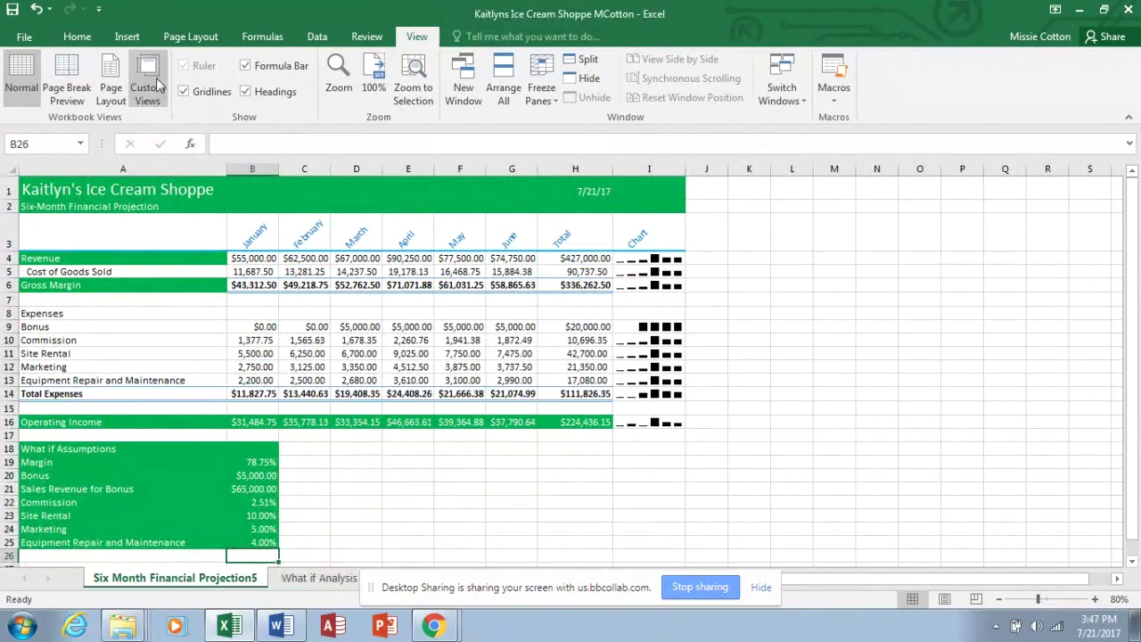
{"action": "left_click", "coordinate": [40, 8]}
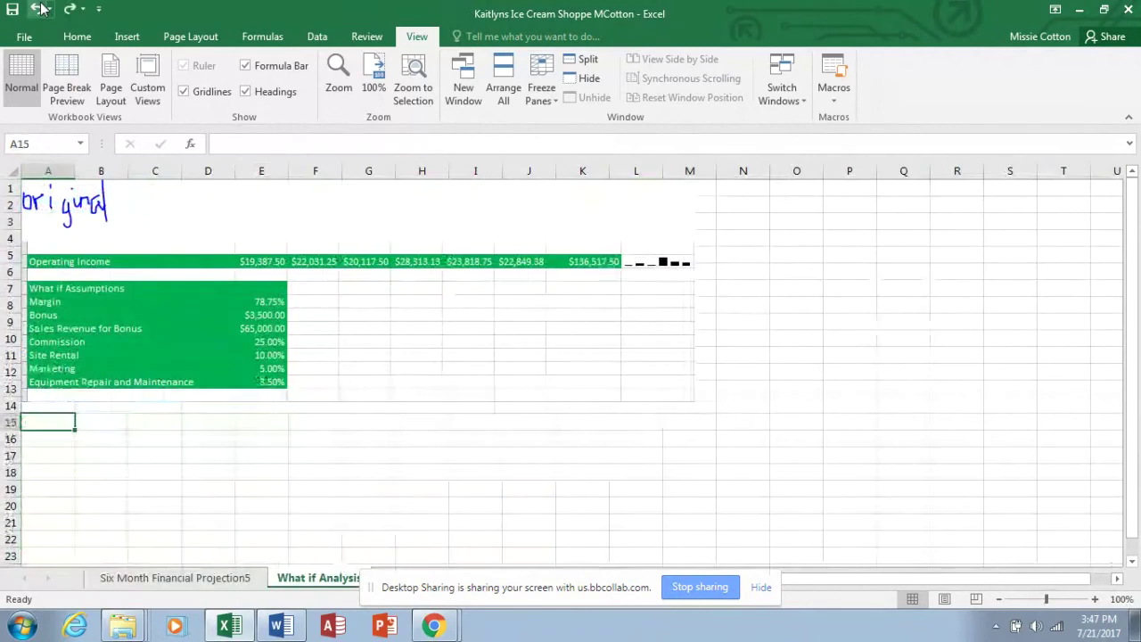
{"action": "left_click", "coordinate": [41, 8]}
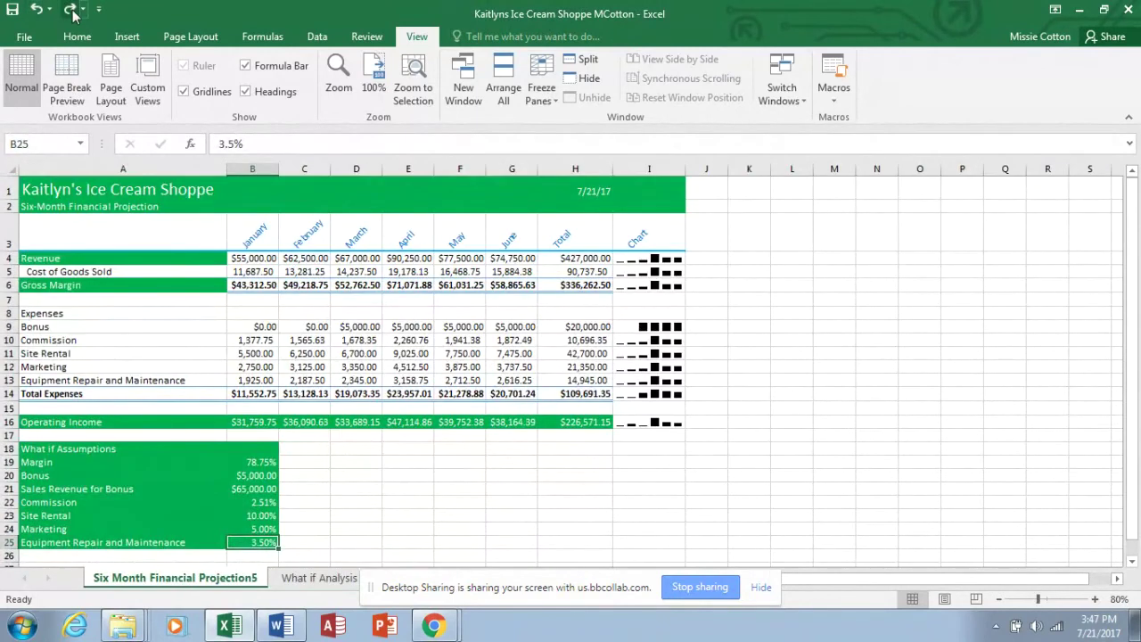
{"action": "left_click", "coordinate": [70, 9]}
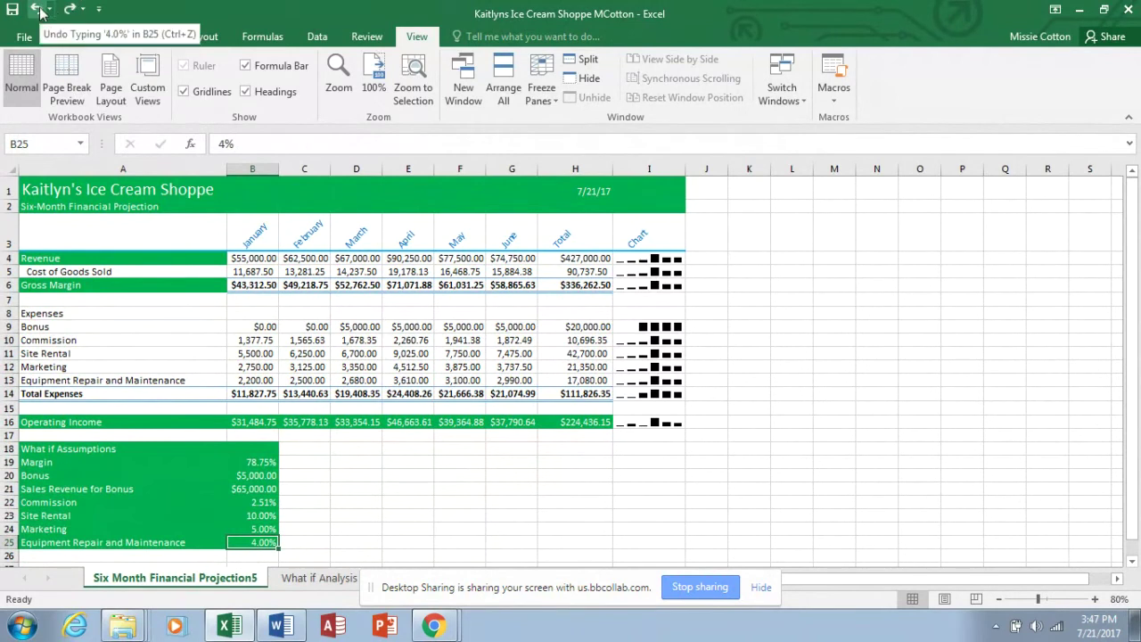
{"action": "left_click", "coordinate": [35, 9]}
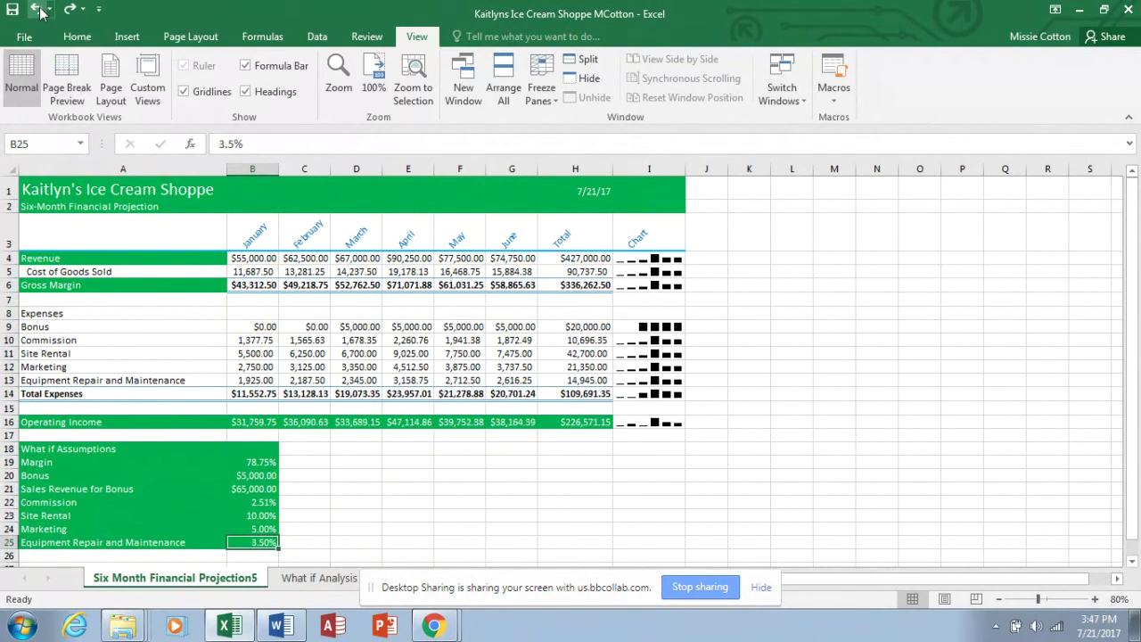
{"action": "left_click", "coordinate": [36, 9]}
{"action": "left_click", "coordinate": [35, 9]}
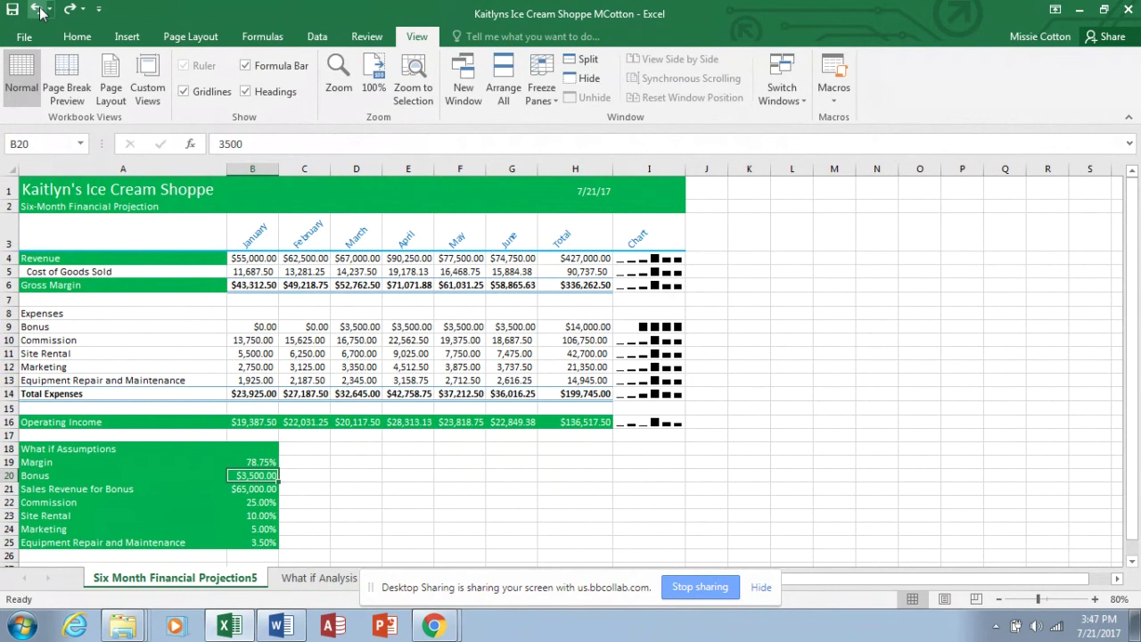
{"action": "left_click", "coordinate": [35, 8]}
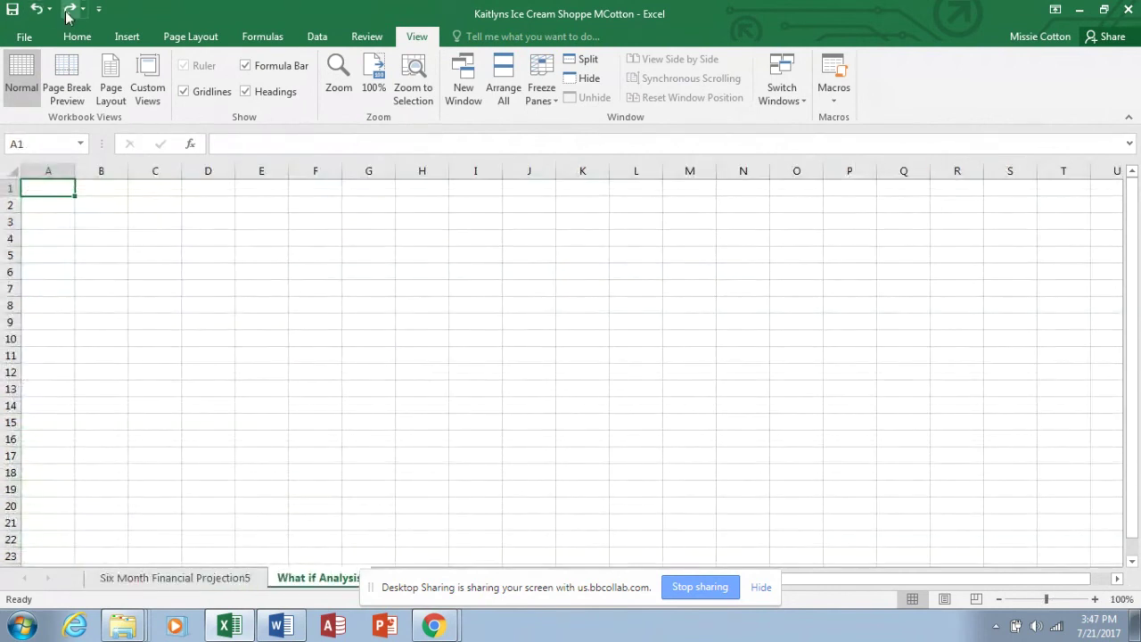
{"action": "left_click", "coordinate": [68, 11]}
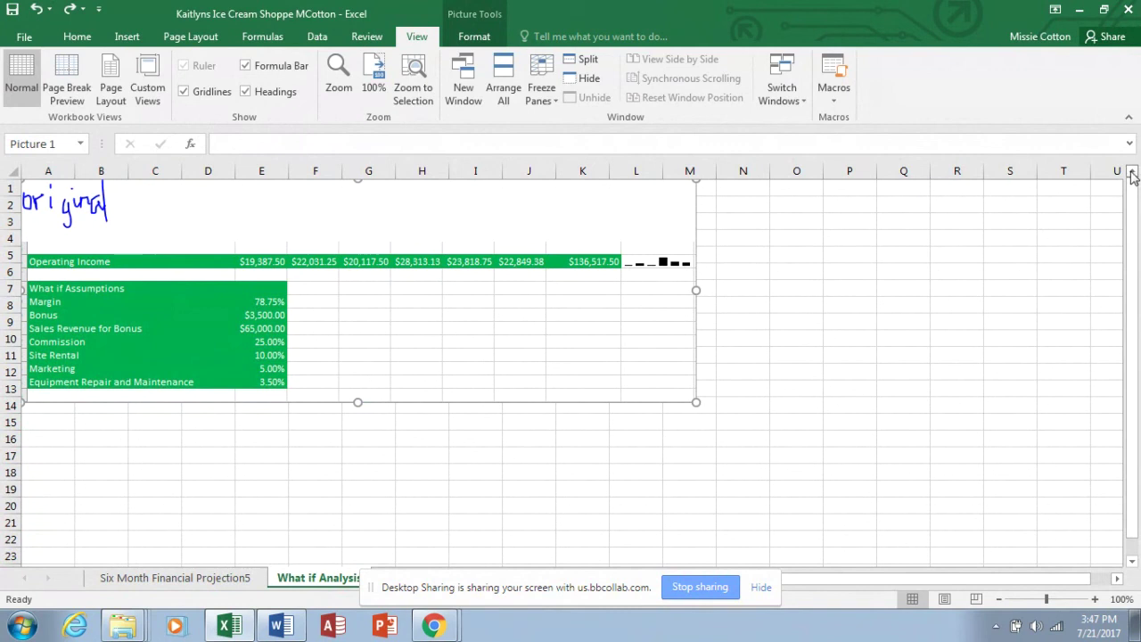
{"action": "left_click", "coordinate": [69, 11]}
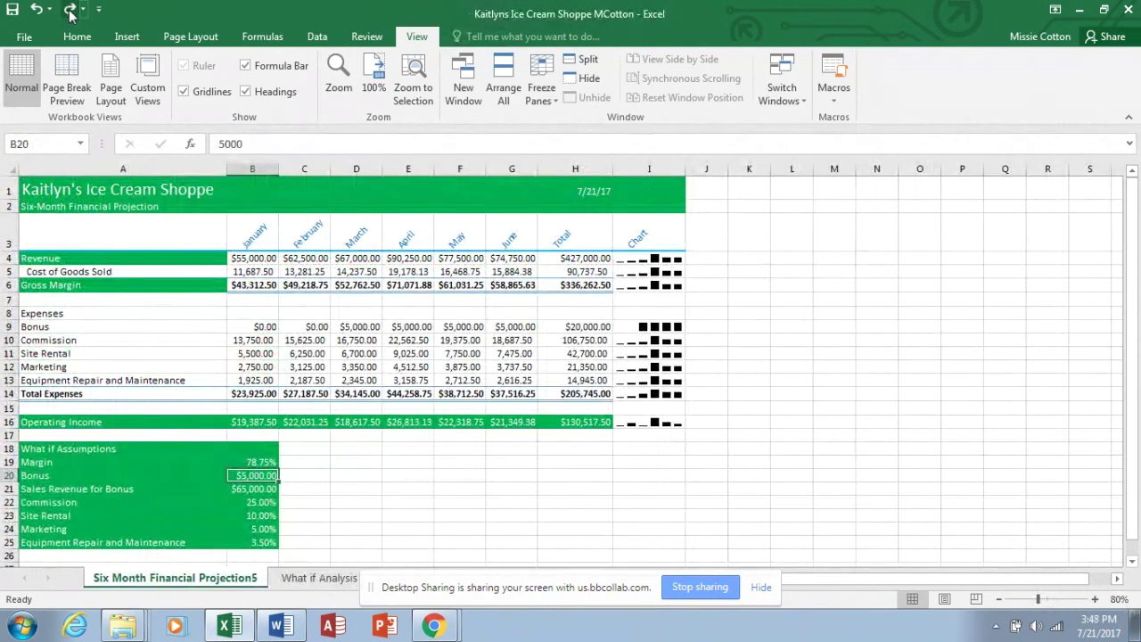
{"action": "left_click", "coordinate": [70, 11]}
{"action": "left_click", "coordinate": [71, 11]}
{"action": "left_click", "coordinate": [70, 11]}
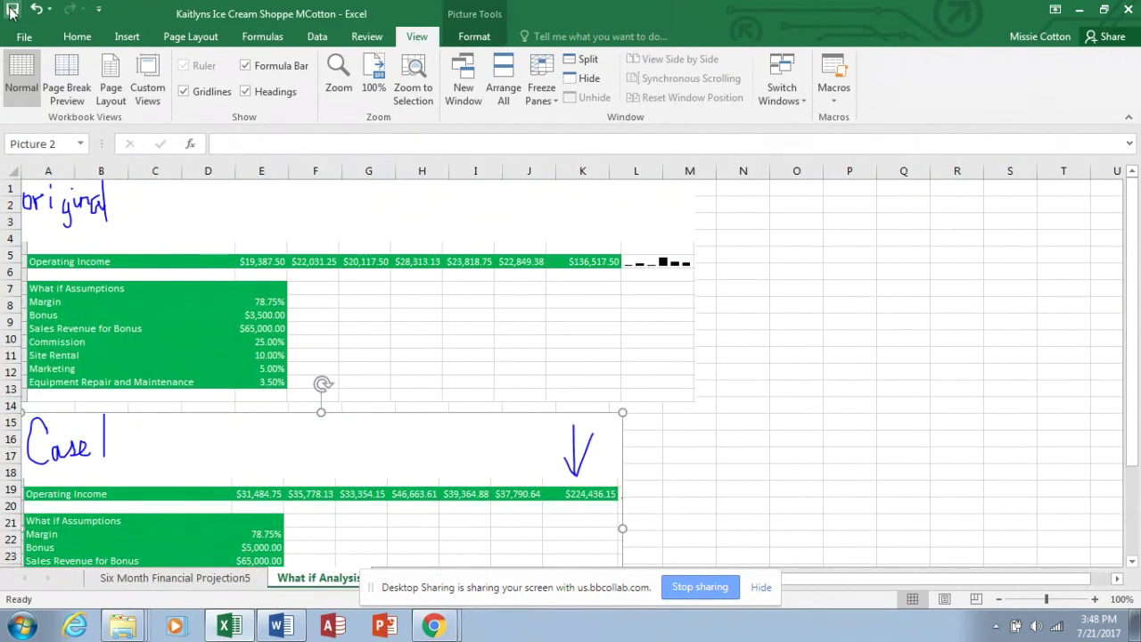
Step: Set the Bonus in B20 back to 3500 on the projection sheet
{"action": "left_click", "coordinate": [160, 579]}
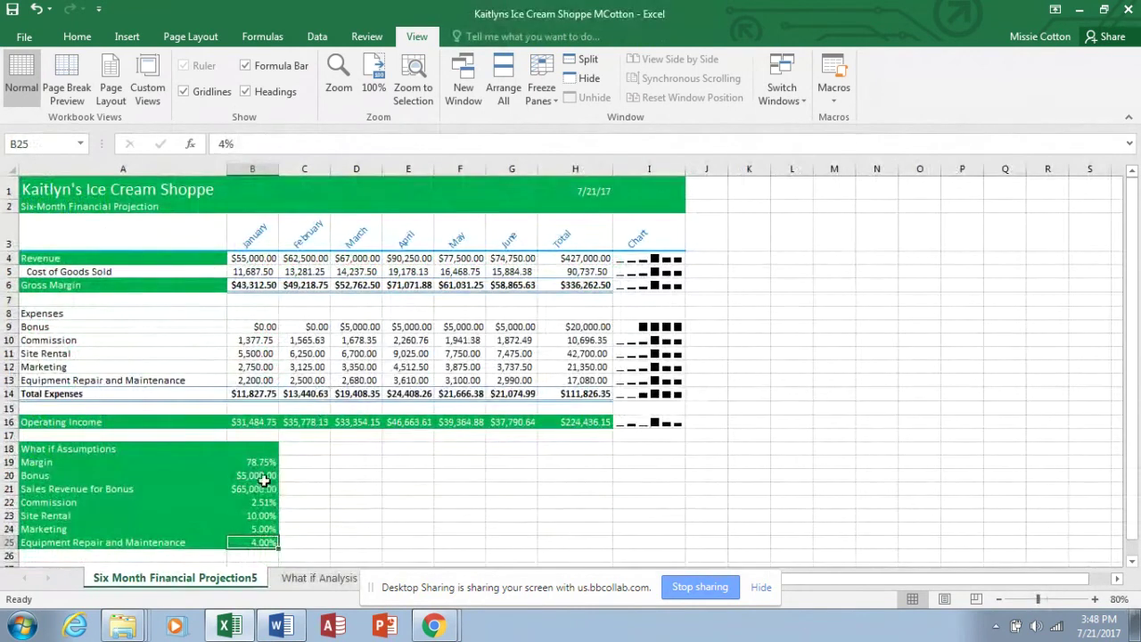
{"action": "left_click", "coordinate": [264, 479]}
{"action": "type", "text": "3500"}
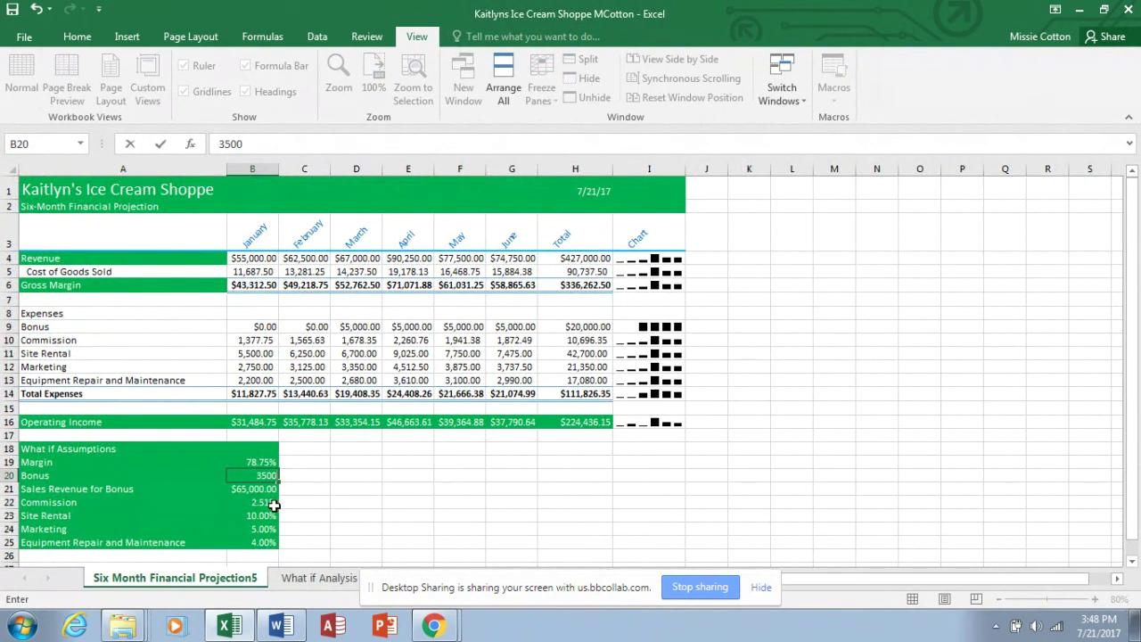
{"action": "left_click", "coordinate": [273, 503]}
Step: Set Commission in B22 to 25% and begin entering 22 in B25
{"action": "double_click", "coordinate": [265, 503]}
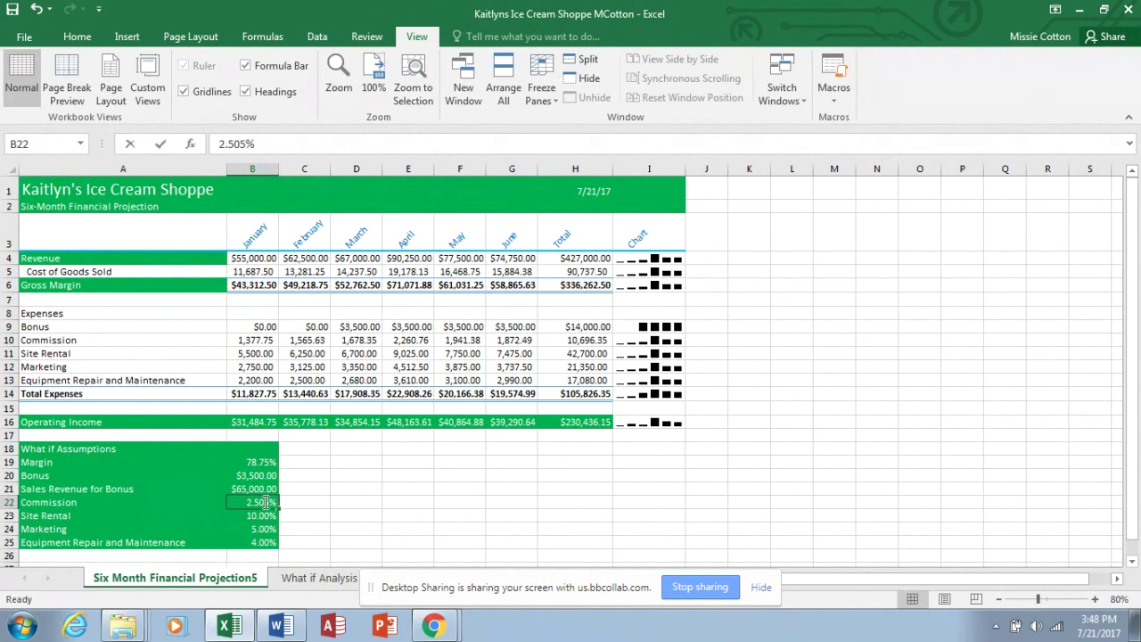
{"action": "left_click_drag", "start_coordinate": [271, 502], "coordinate": [243, 503]}
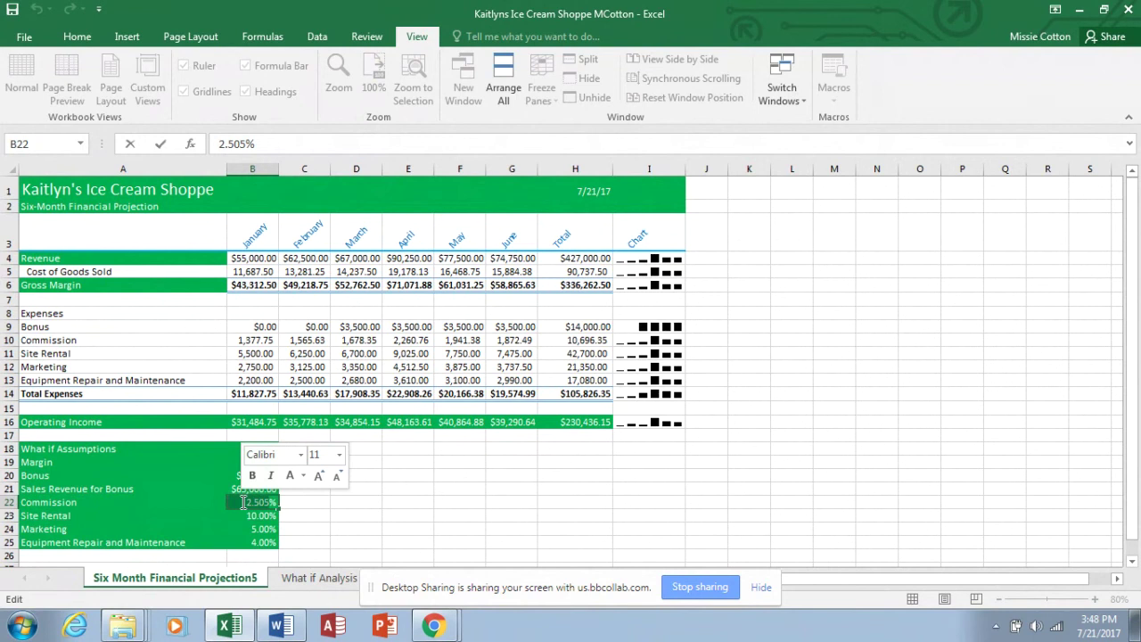
{"action": "key", "text": "BackSpace"}
{"action": "type", "text": "25"}
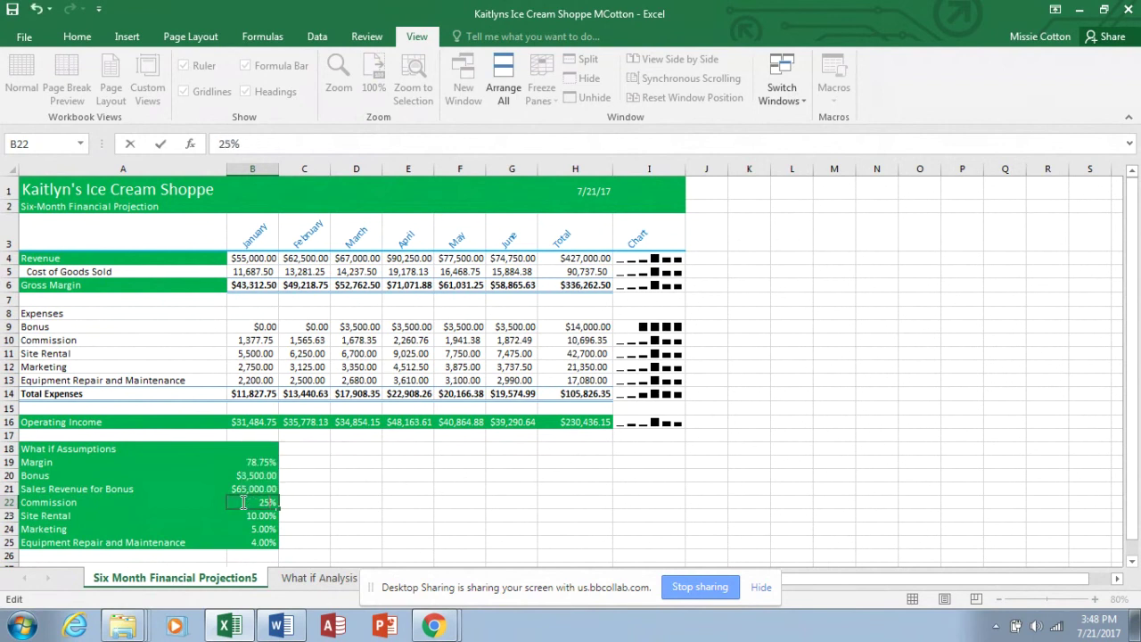
{"action": "left_click", "coordinate": [258, 545]}
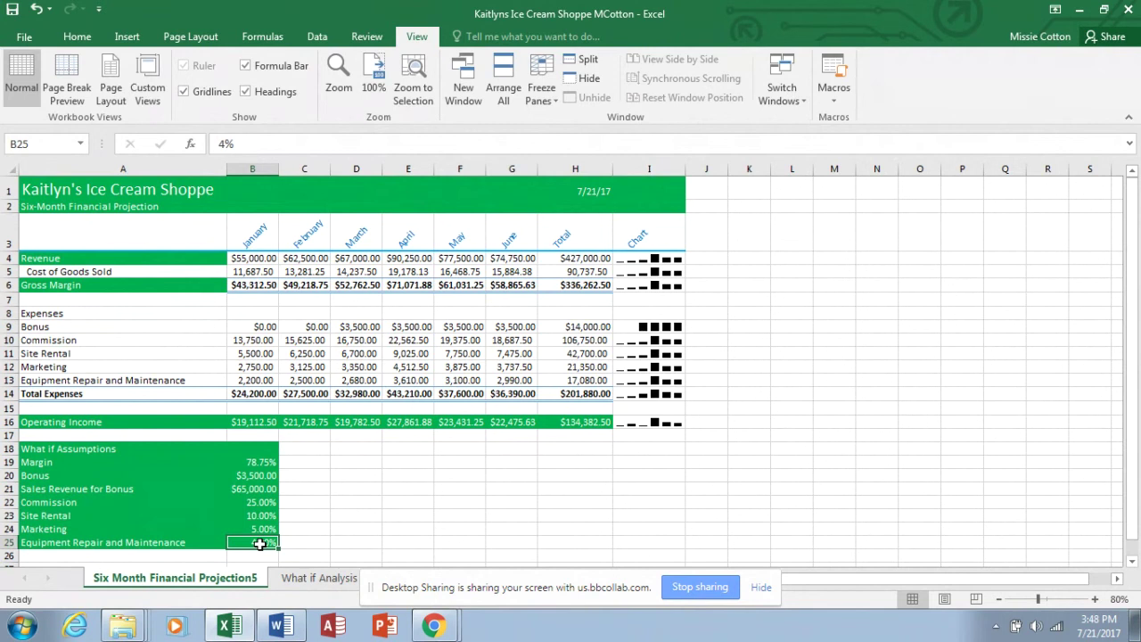
{"action": "type", "text": "22.50"}
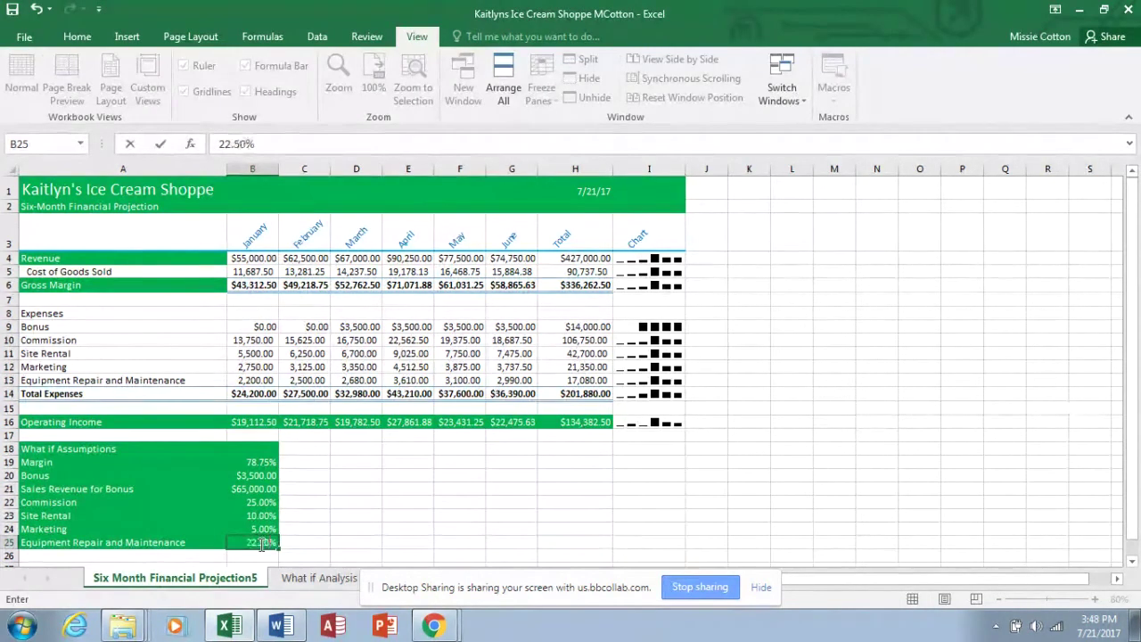
Step: Commit 22.50% in B25 and check that the Operating Income total in H16 is $55,387.50
{"action": "key", "text": "Return"}
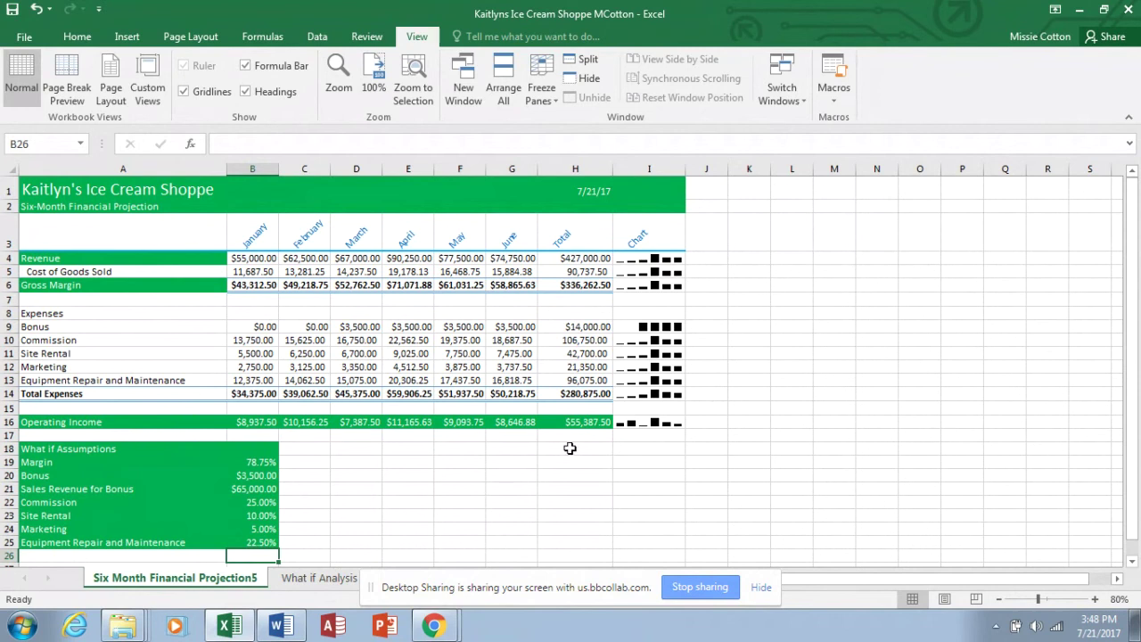
{"action": "left_click", "coordinate": [513, 479]}
{"action": "left_click", "coordinate": [582, 449]}
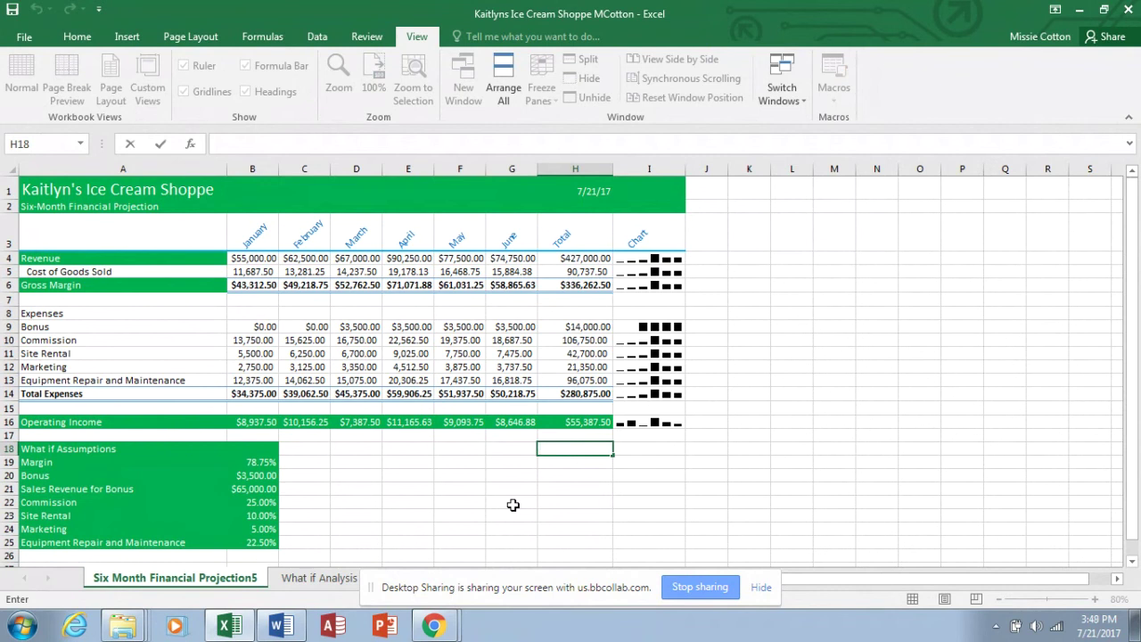
{"action": "left_click", "coordinate": [589, 423]}
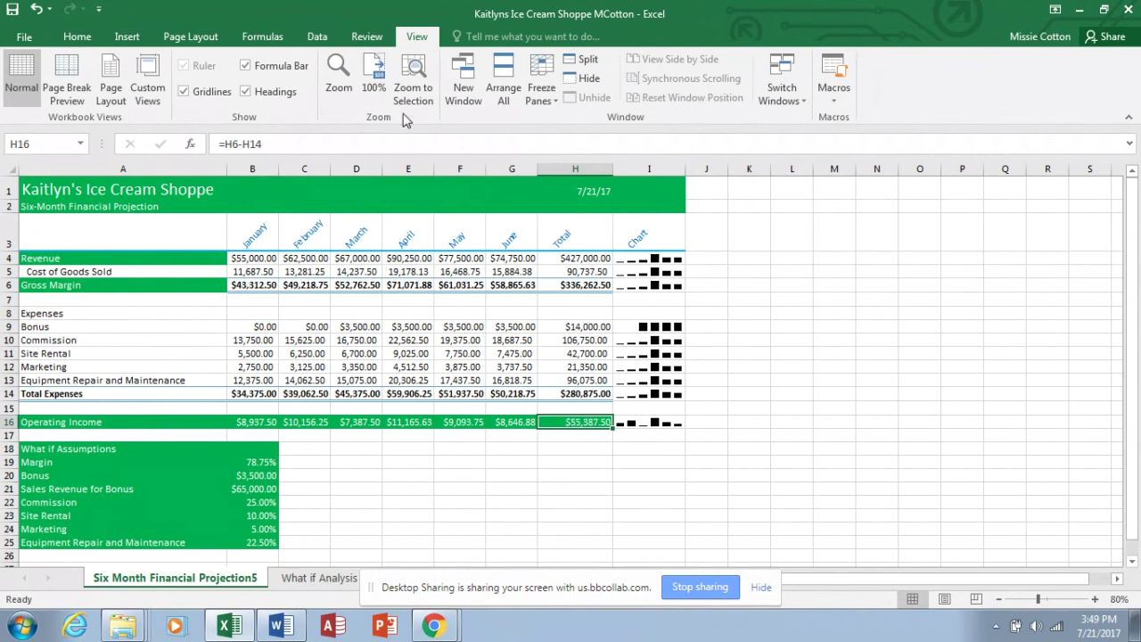
Step: Undo the recent assumption edits, returning Equipment Repair and Maintenance to 3.50%
{"action": "left_click", "coordinate": [319, 40]}
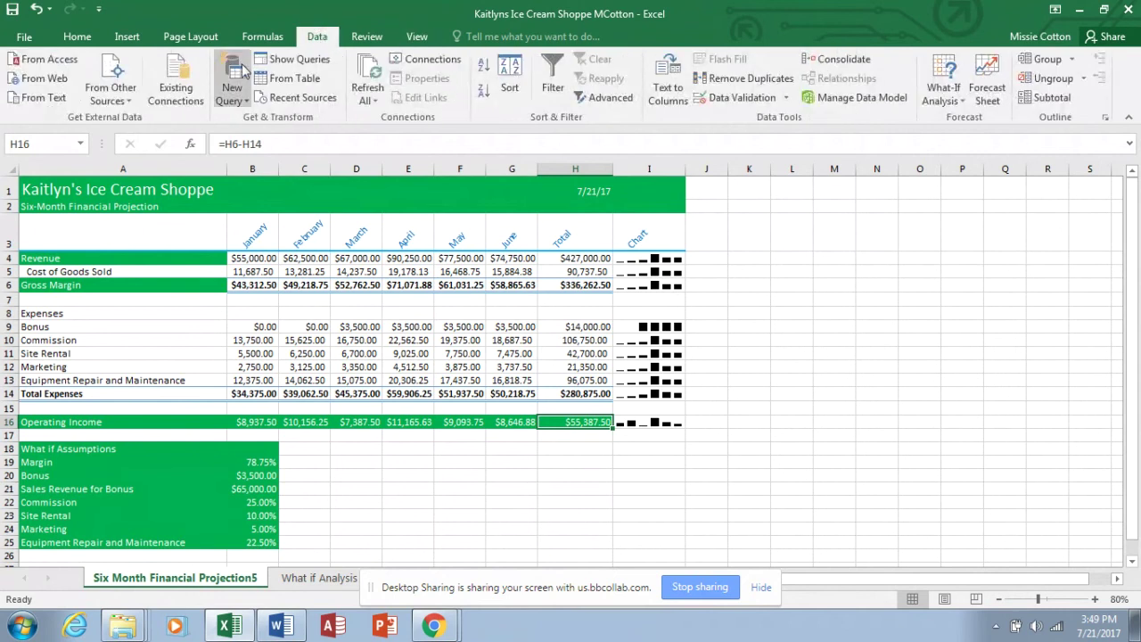
{"action": "left_click", "coordinate": [35, 11]}
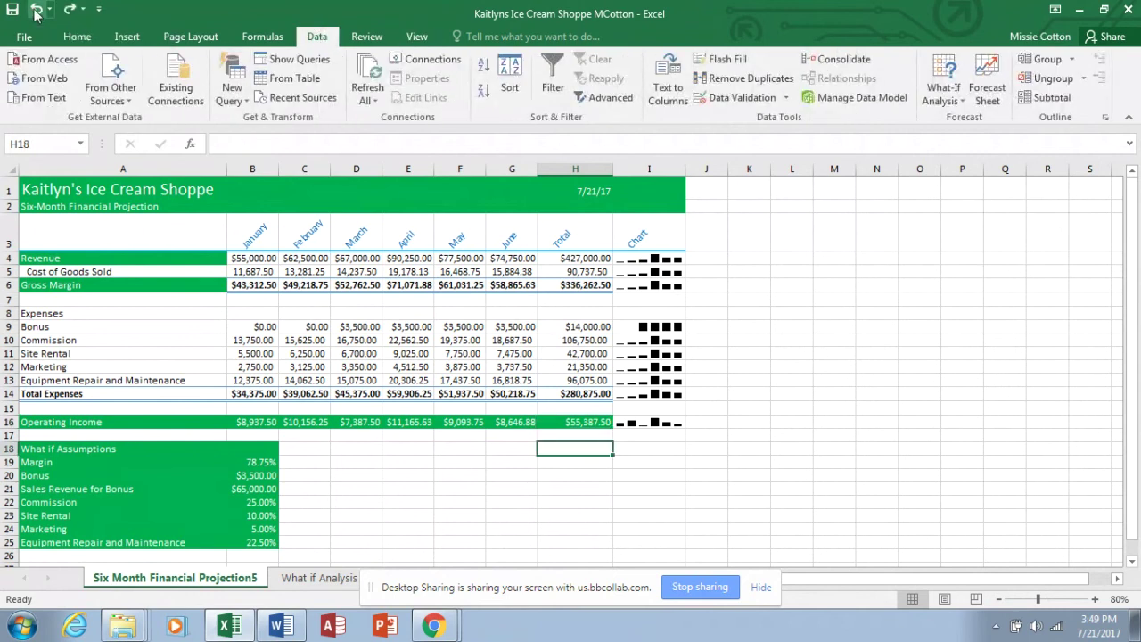
{"action": "left_click", "coordinate": [36, 10]}
{"action": "left_click", "coordinate": [36, 11]}
{"action": "left_click", "coordinate": [36, 11]}
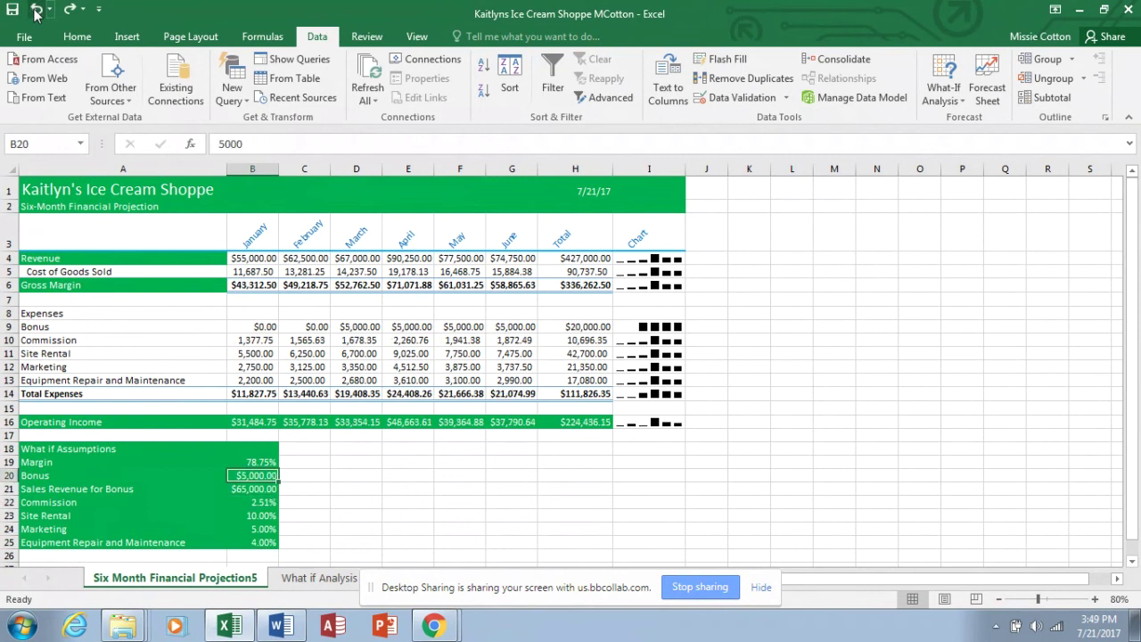
{"action": "left_click", "coordinate": [36, 11]}
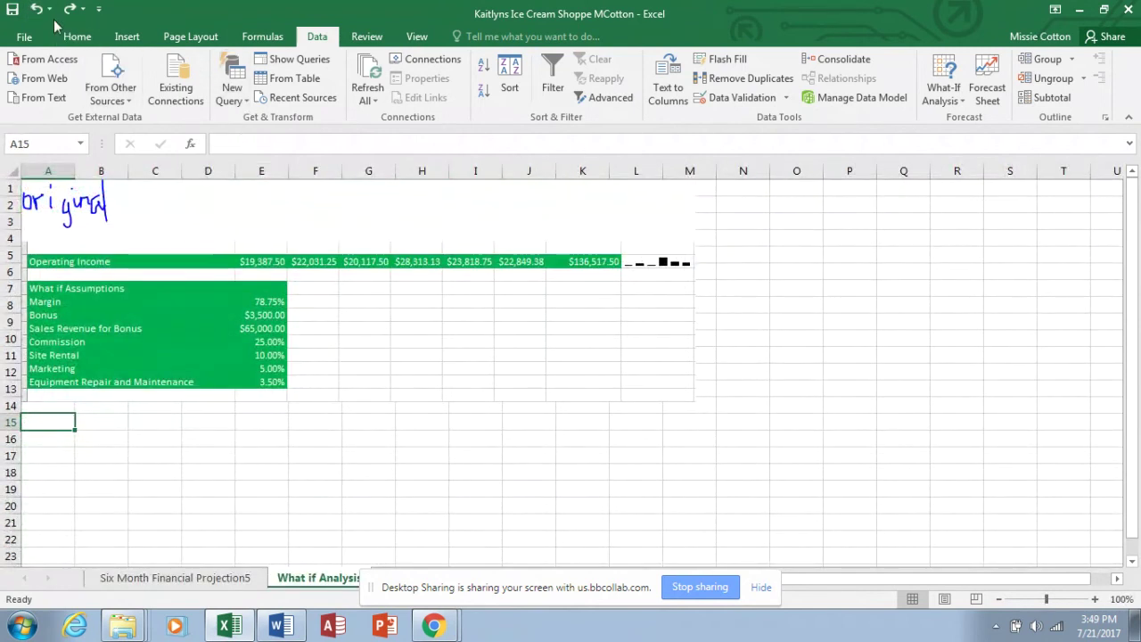
{"action": "left_click", "coordinate": [37, 9]}
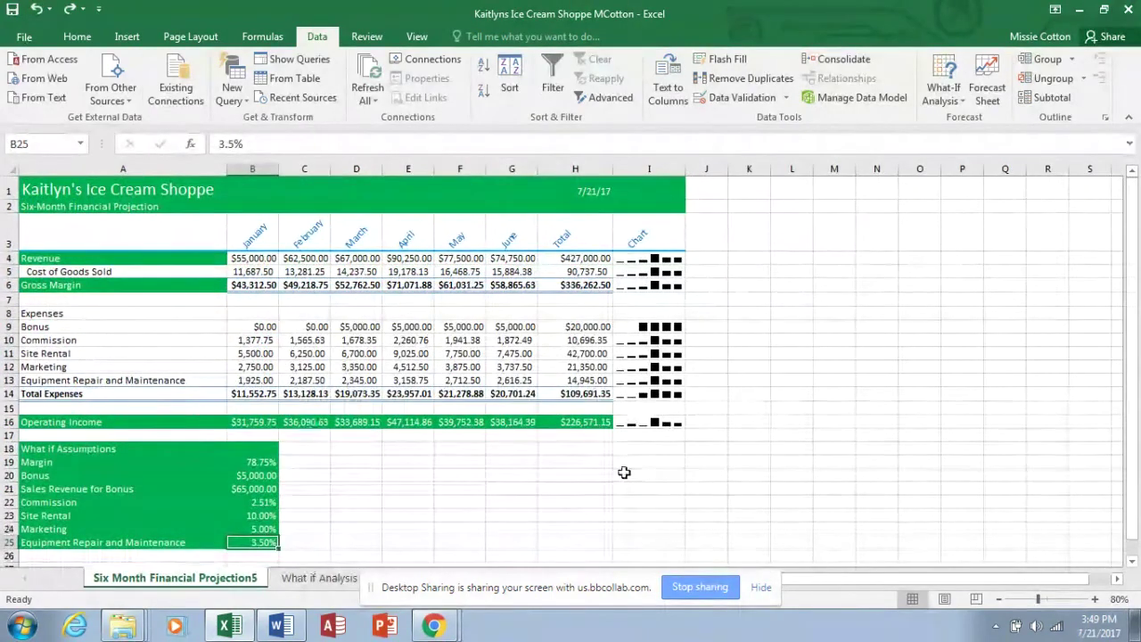
{"action": "left_click", "coordinate": [591, 423]}
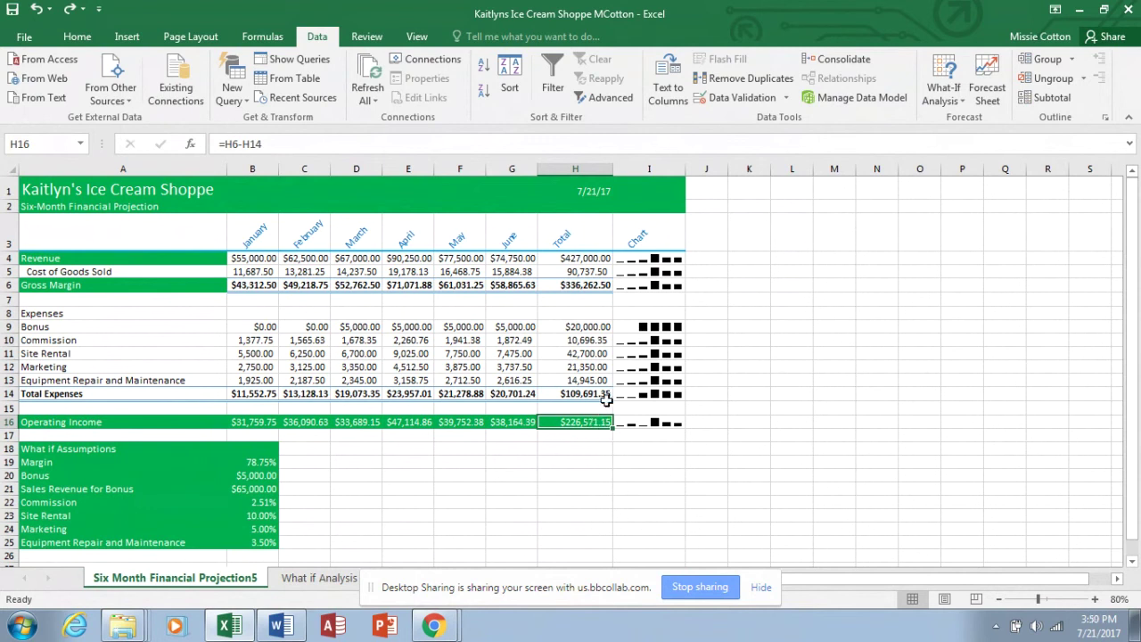
Step: Set the Commission rate in B22 to 25.00% and check Operating Income in H16
{"action": "left_click", "coordinate": [259, 502]}
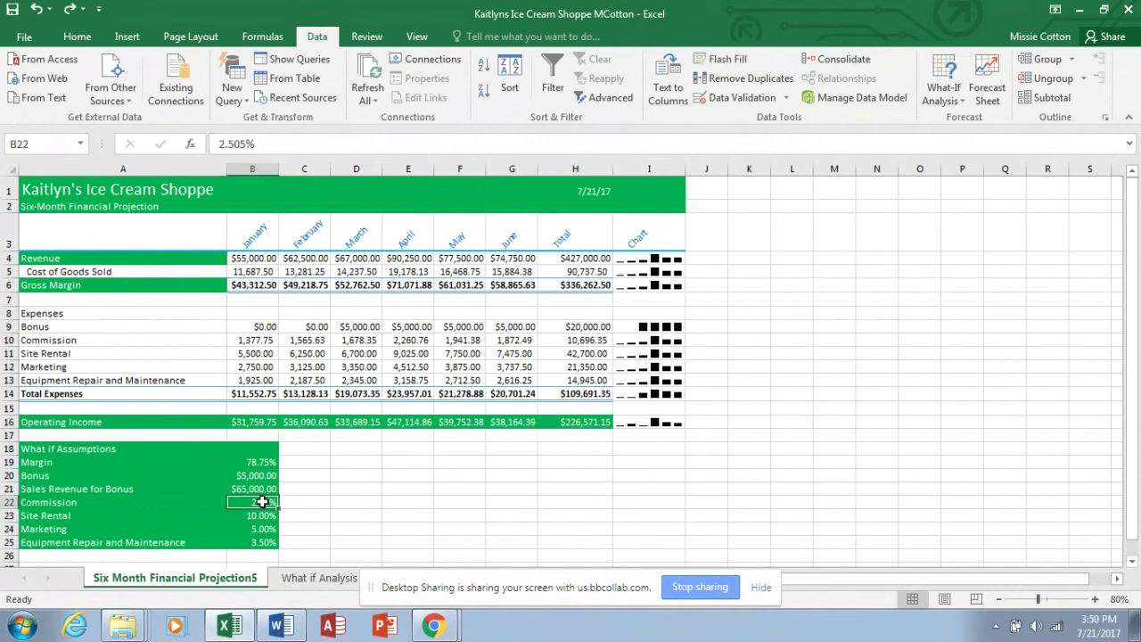
{"action": "double_click", "coordinate": [264, 502]}
{"action": "left_click_drag", "start_coordinate": [273, 502], "coordinate": [235, 508]}
{"action": "type", "text": "25.00"}
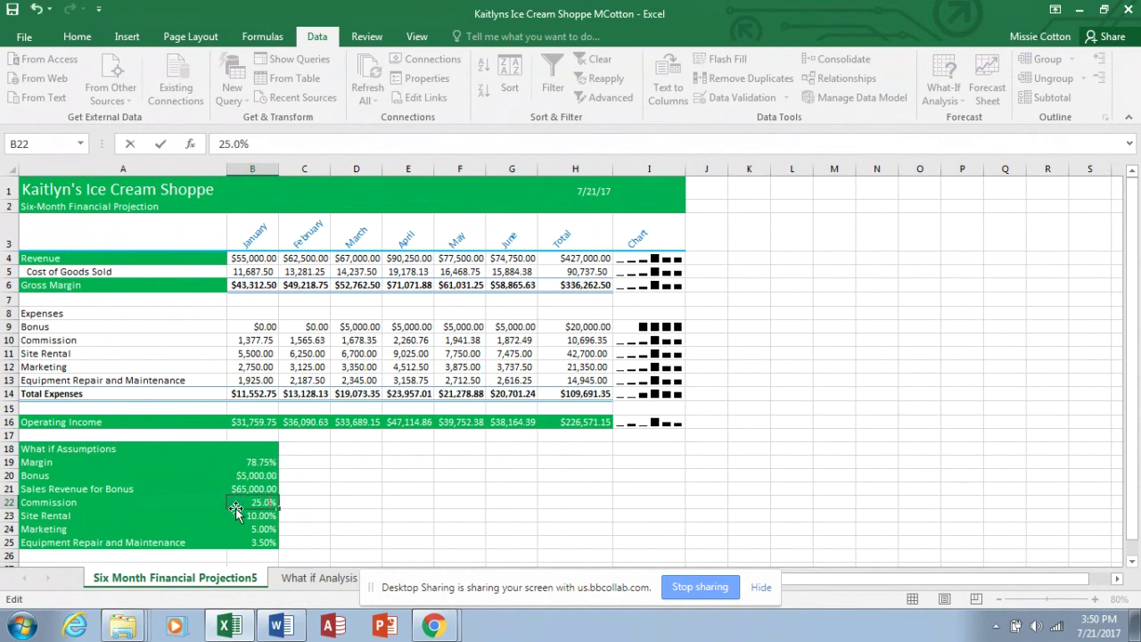
{"action": "key", "text": "Return"}
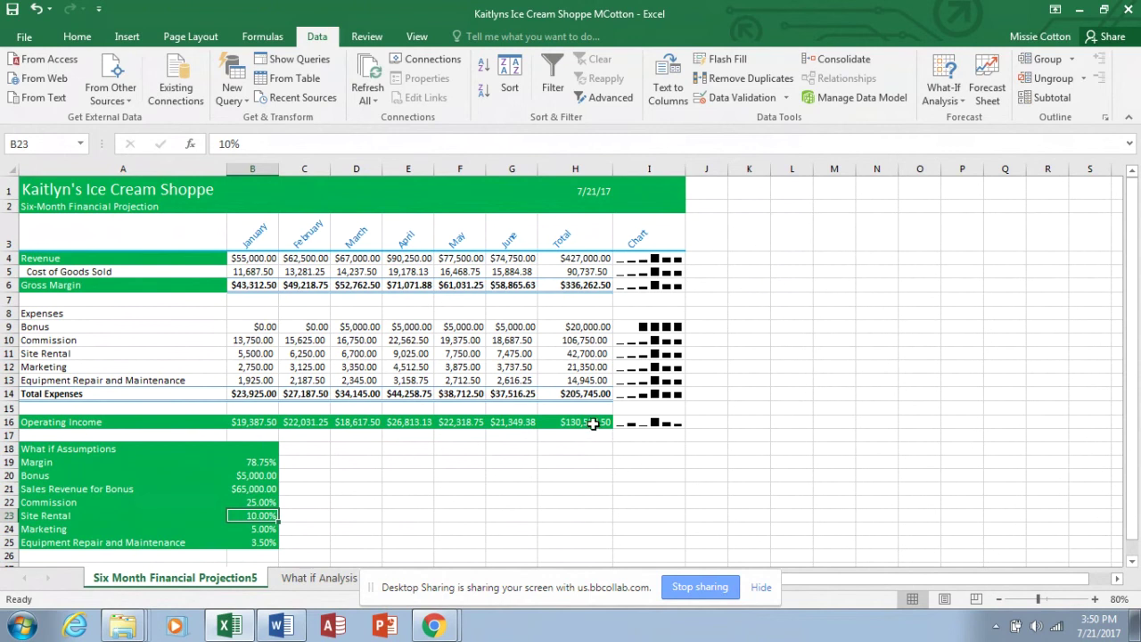
{"action": "left_click", "coordinate": [591, 424]}
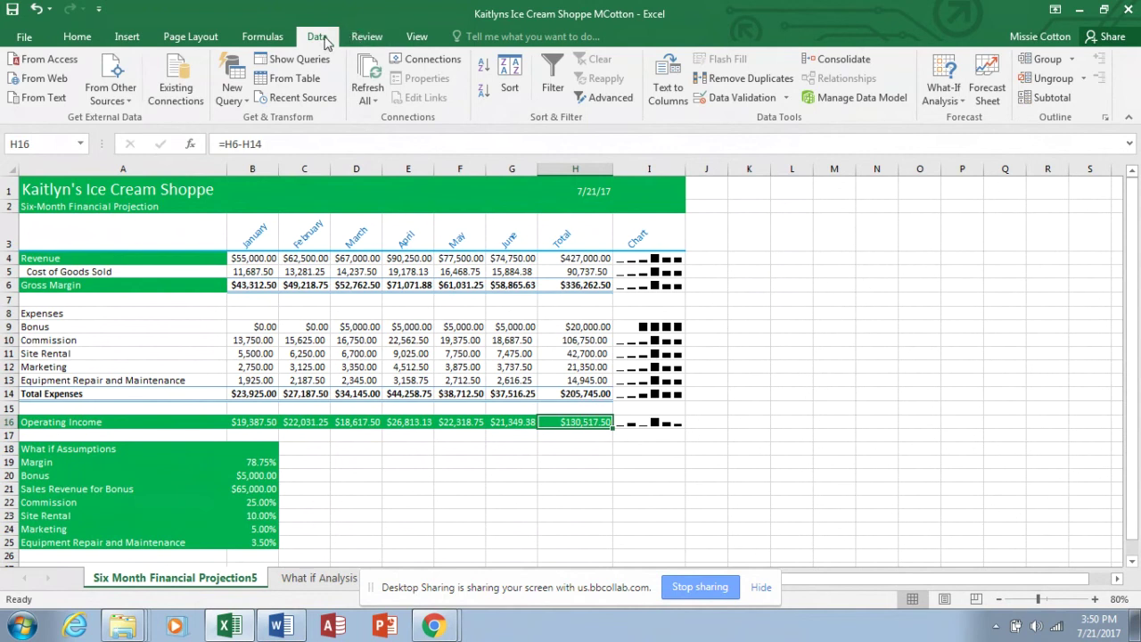
{"action": "left_click", "coordinate": [961, 99]}
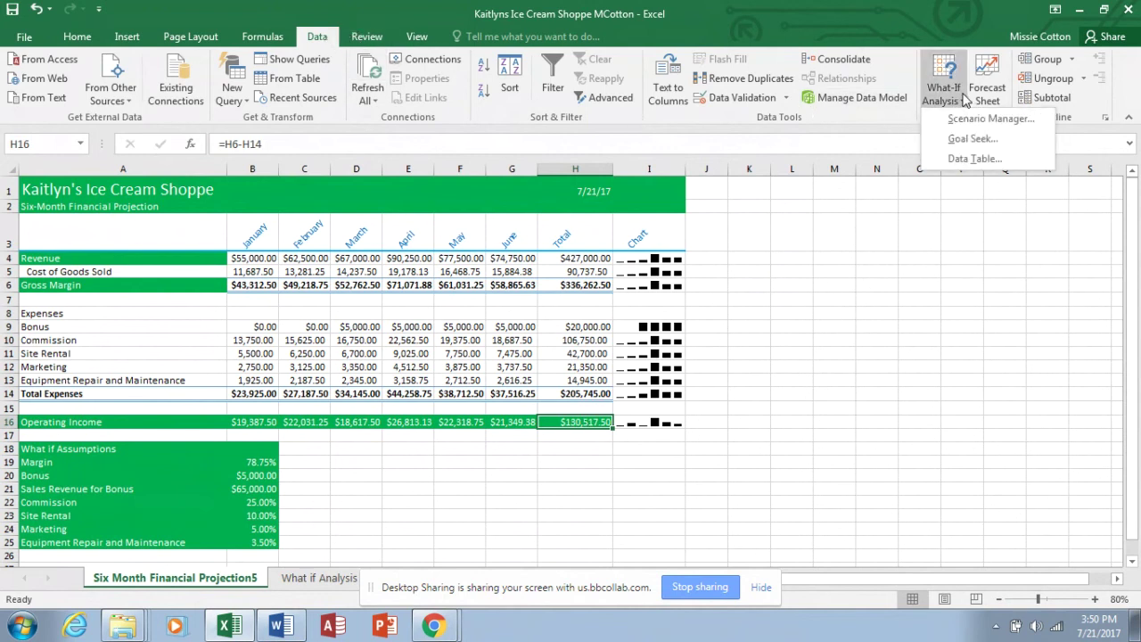
{"action": "left_click", "coordinate": [963, 140]}
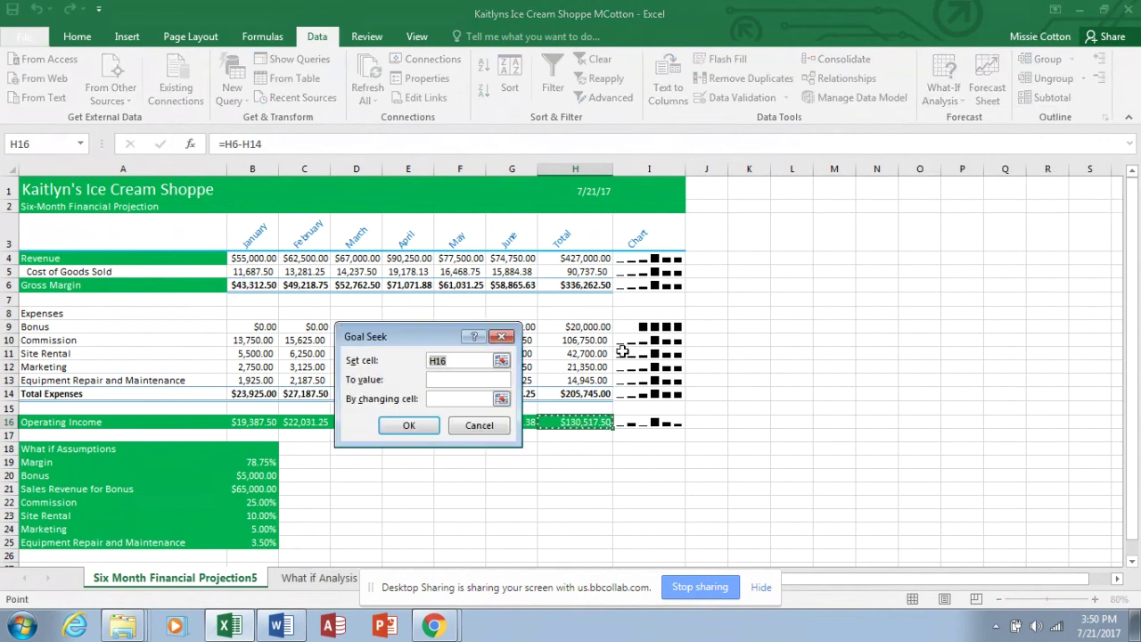
{"action": "left_click", "coordinate": [456, 383]}
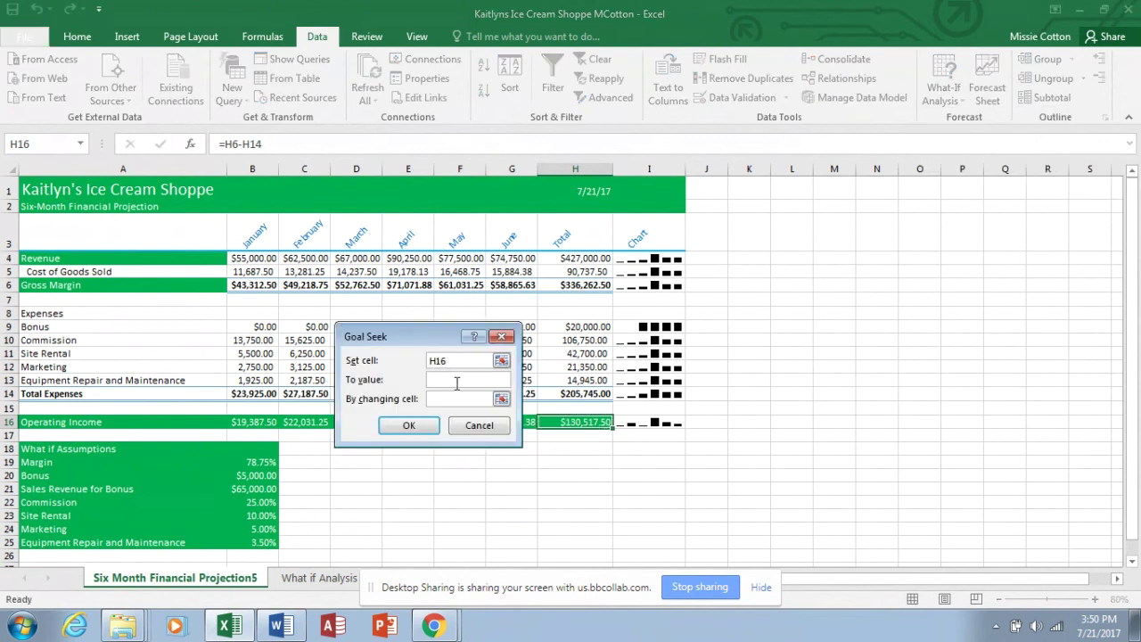
{"action": "type", "text": "200000"}
{"action": "left_click", "coordinate": [448, 399]}
{"action": "left_click", "coordinate": [256, 518]}
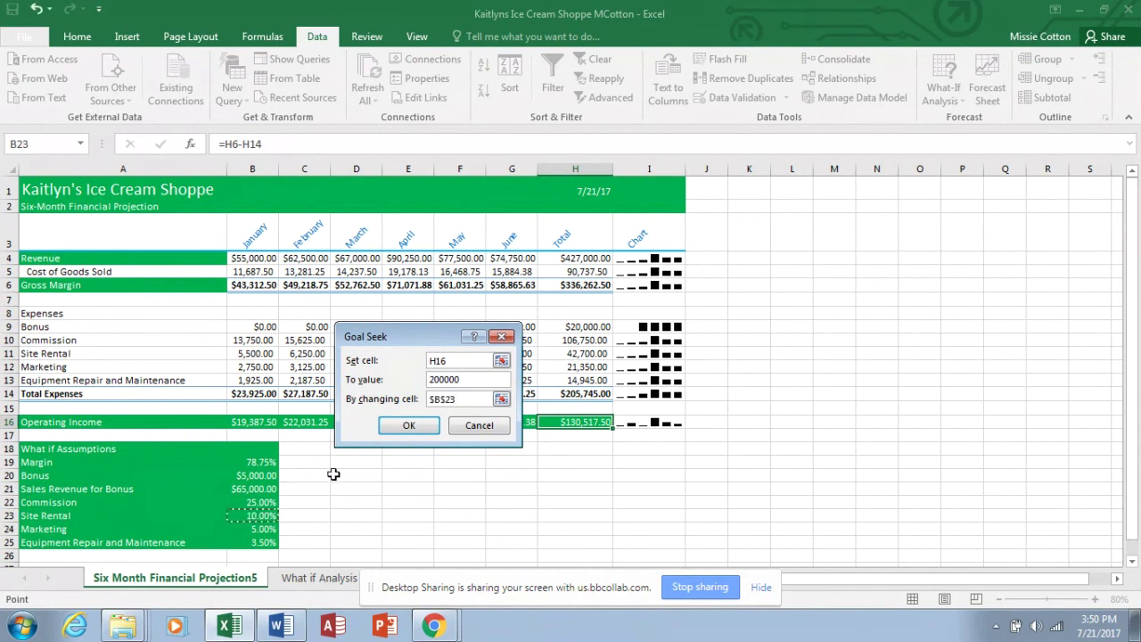
{"action": "left_click", "coordinate": [409, 426]}
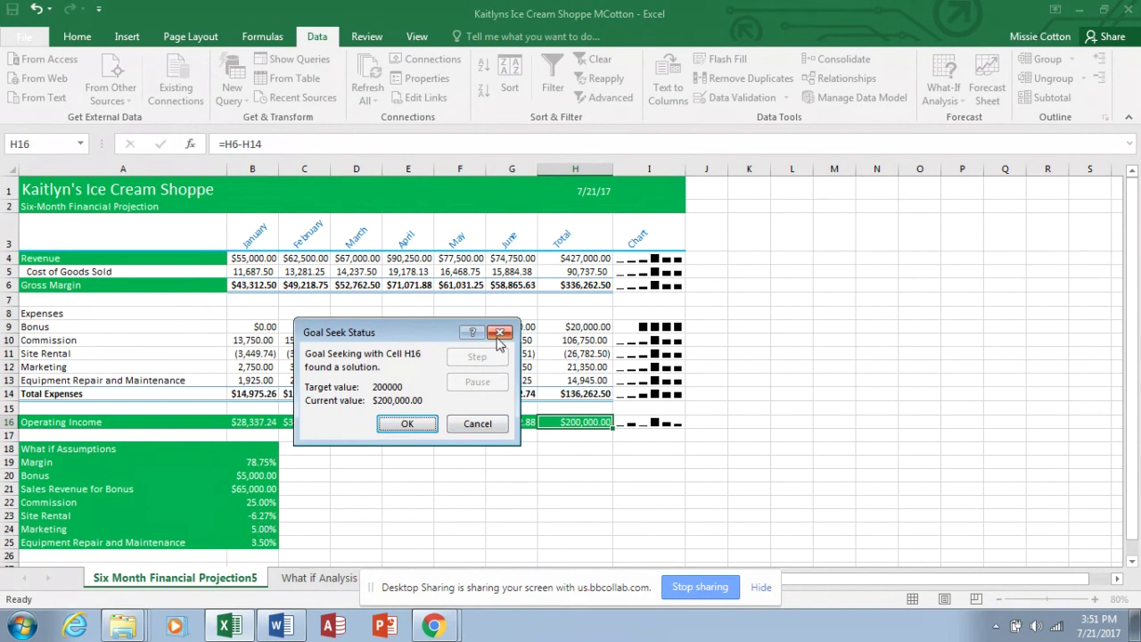
{"action": "left_click", "coordinate": [470, 428]}
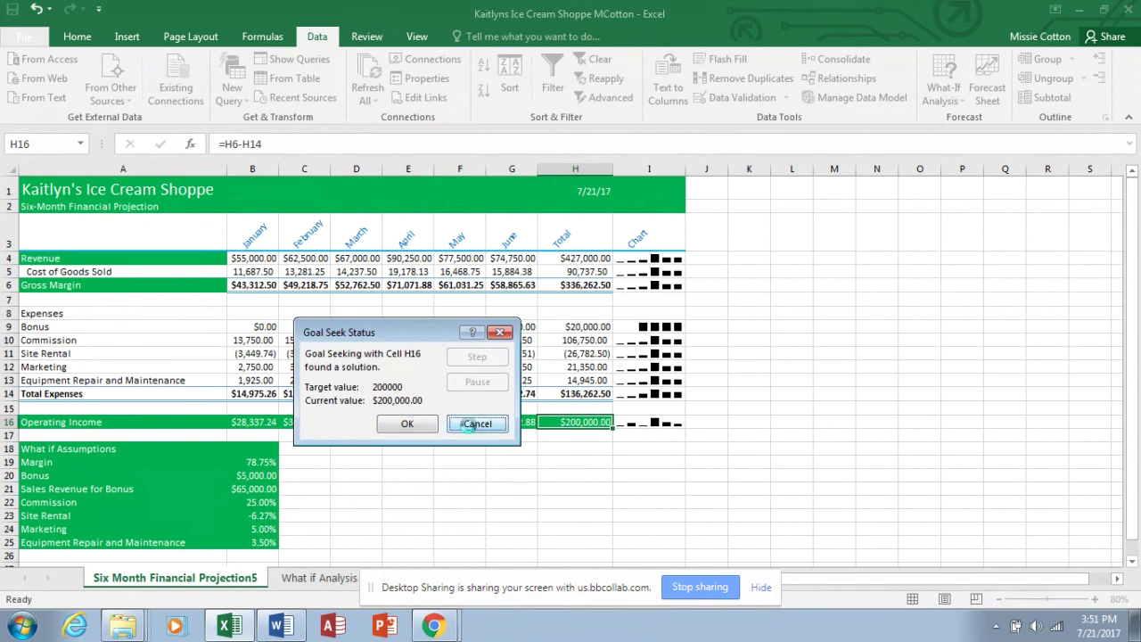
{"action": "double_click", "coordinate": [579, 424]}
{"action": "key", "text": "Escape"}
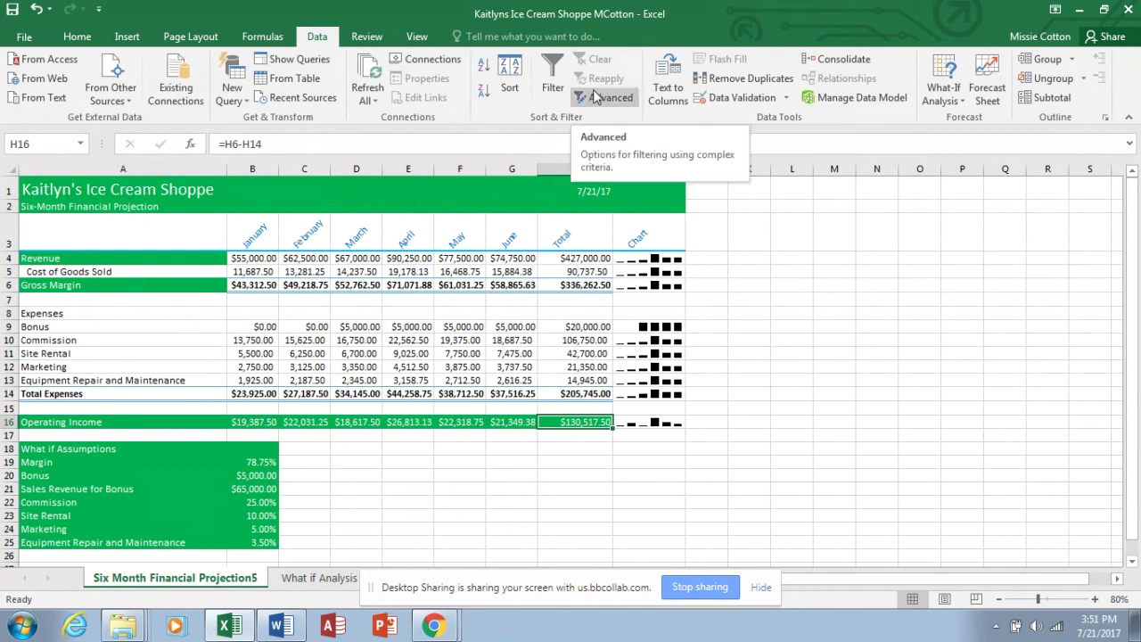
{"action": "left_click", "coordinate": [964, 104]}
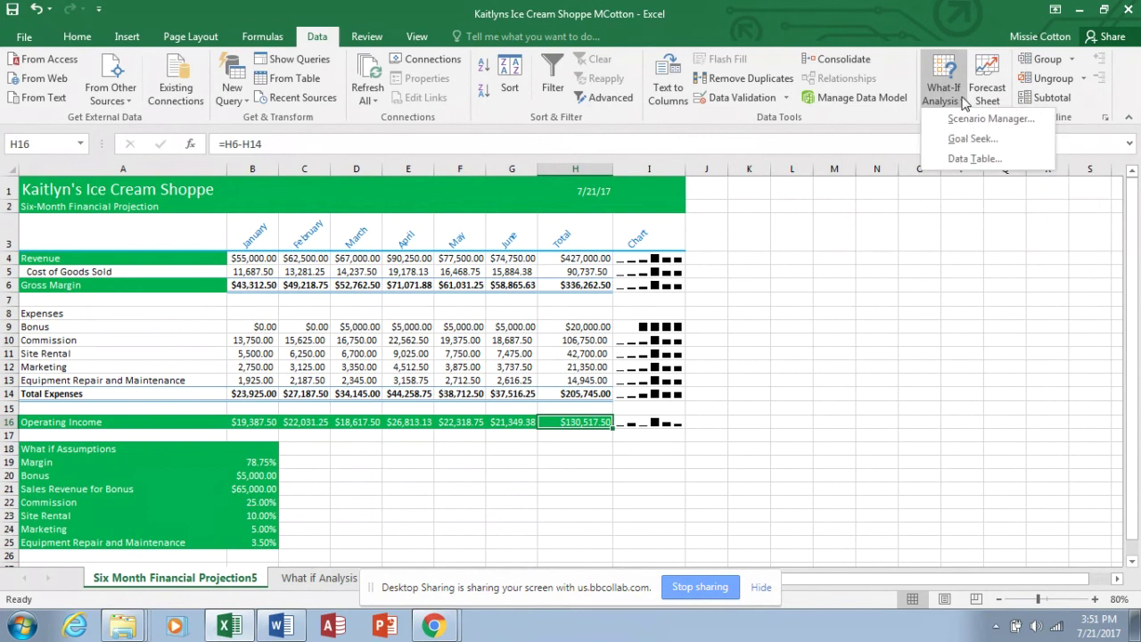
{"action": "left_click", "coordinate": [964, 139]}
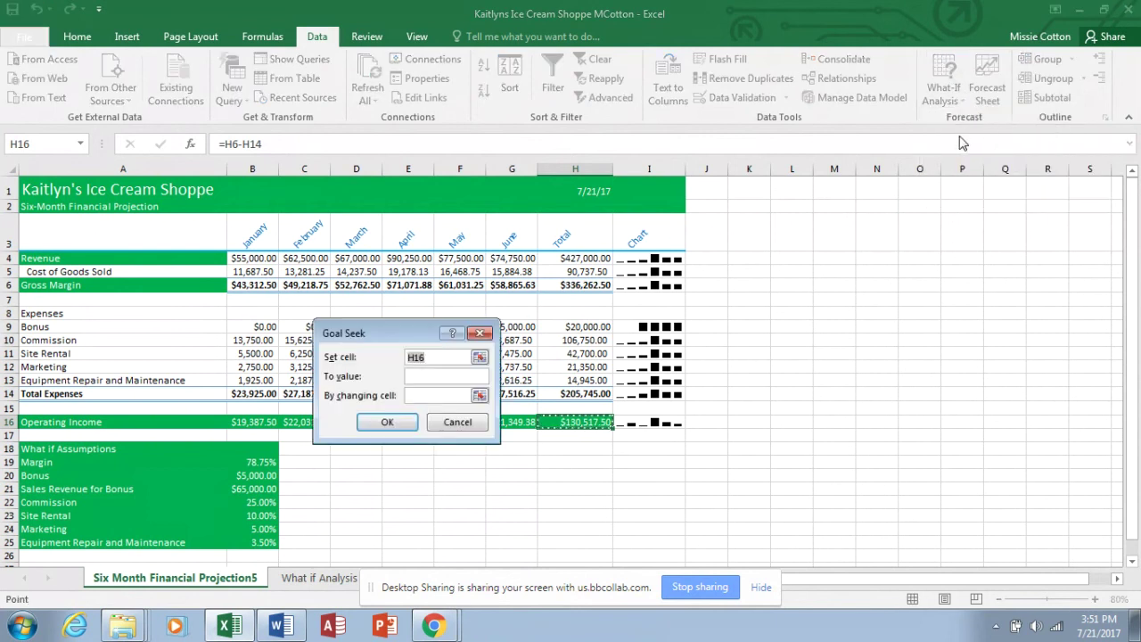
{"action": "left_click", "coordinate": [414, 376]}
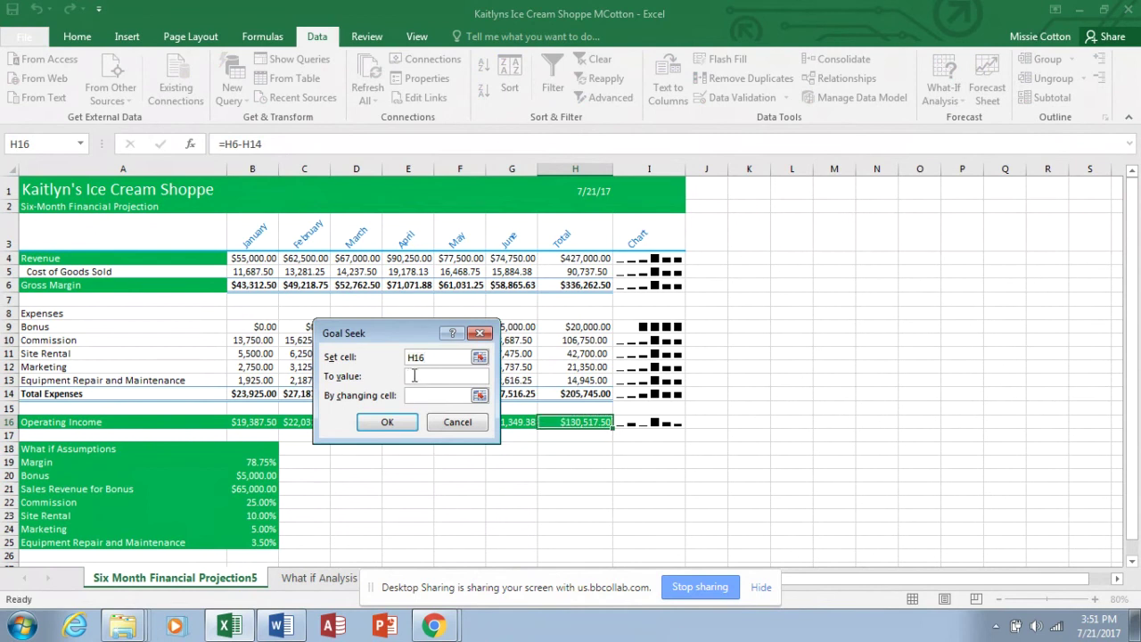
{"action": "type", "text": "100"}
{"action": "type", "text": "0"}
{"action": "type", "text": "000"}
{"action": "key", "text": "Tab"}
{"action": "left_click", "coordinate": [278, 516]}
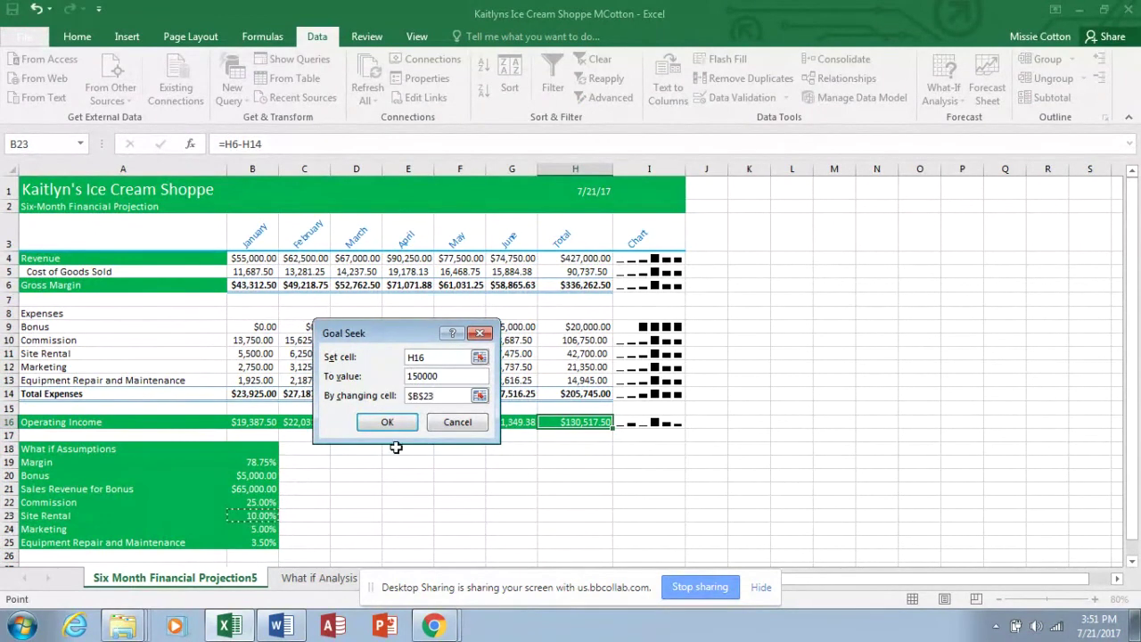
{"action": "left_click", "coordinate": [388, 425]}
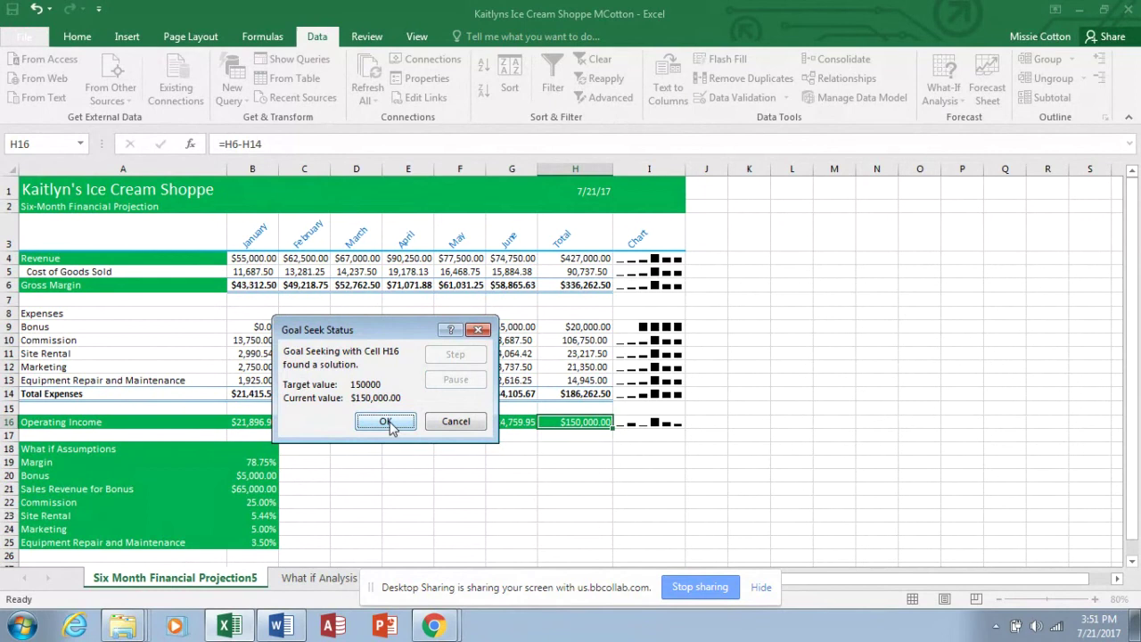
{"action": "left_click", "coordinate": [450, 421]}
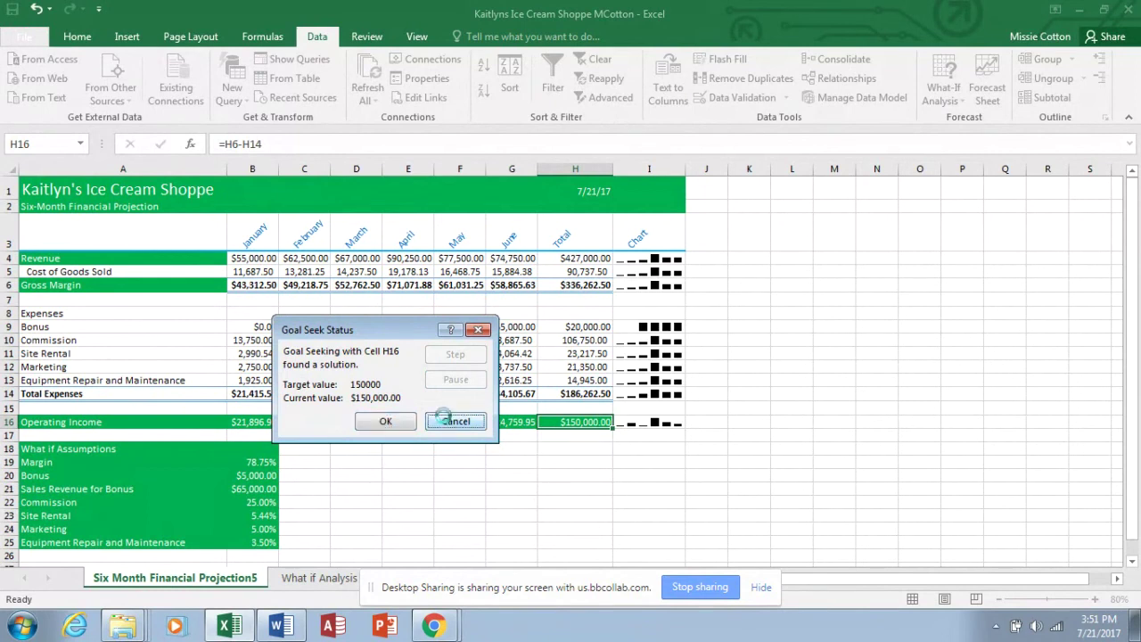
{"action": "left_click", "coordinate": [39, 11]}
{"action": "left_click", "coordinate": [40, 11]}
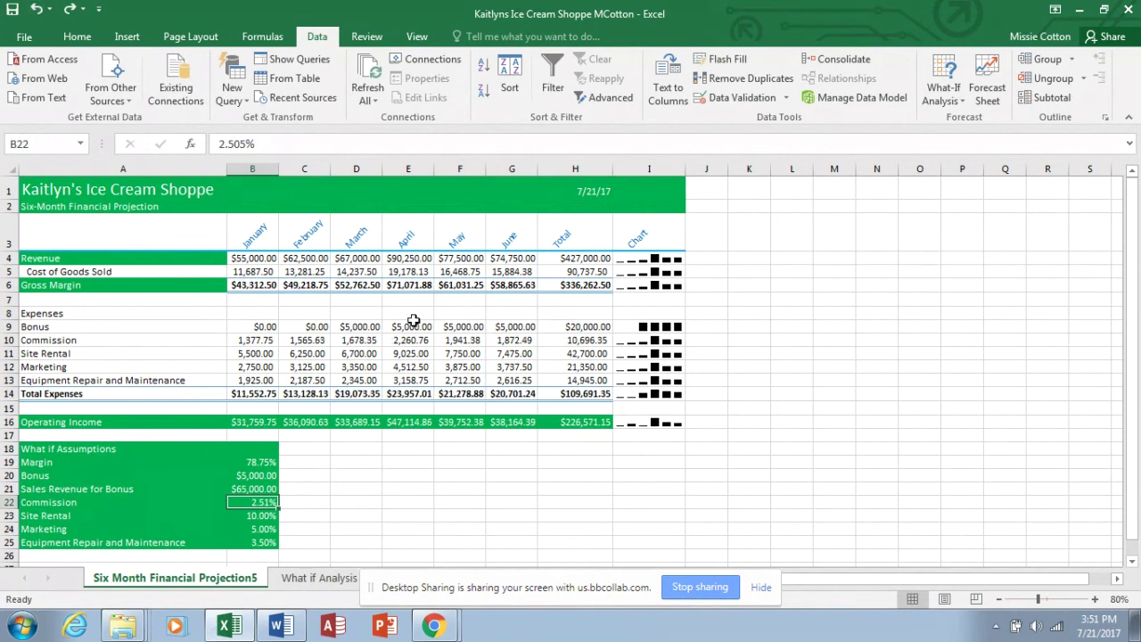
{"action": "left_click", "coordinate": [36, 8]}
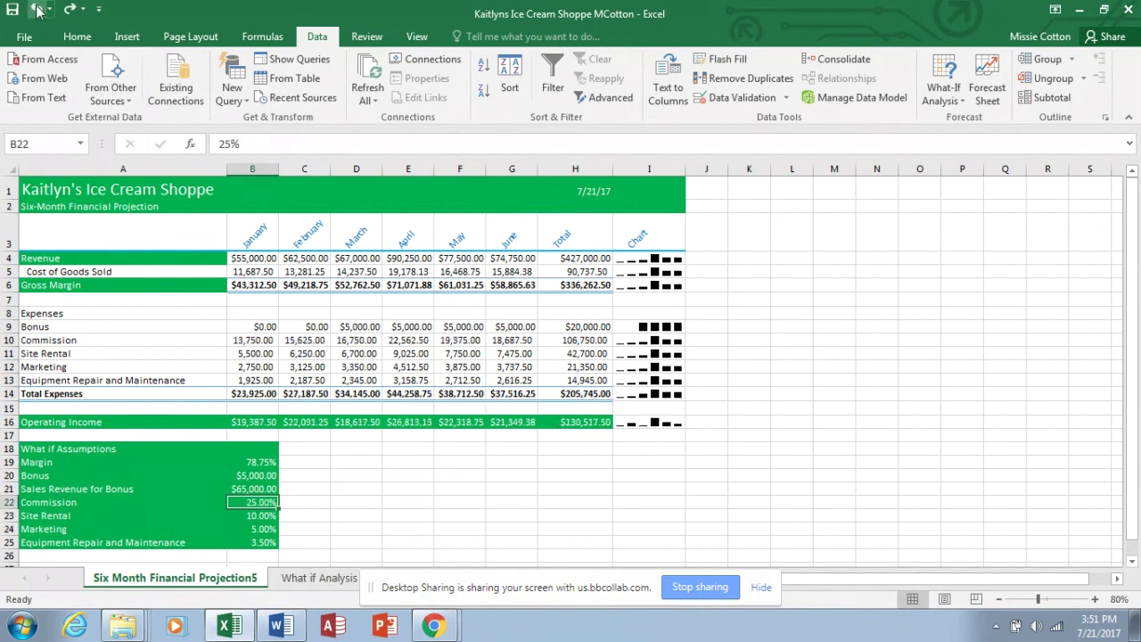
Step: Undo the Bonus change, returning B20 to $3,500.00
{"action": "left_click", "coordinate": [38, 9]}
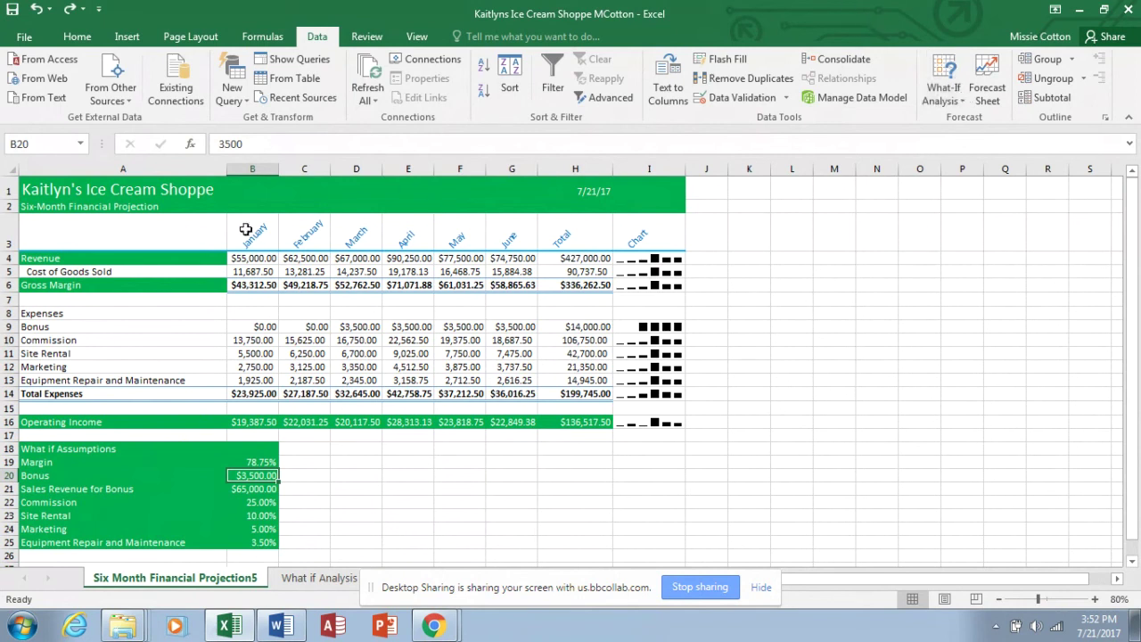
Step: Select month headings A3:G3 plus expense rows A9:G13 (Bonus through Equipment Repair) as chart data
{"action": "left_click_drag", "start_coordinate": [152, 229], "coordinate": [513, 235]}
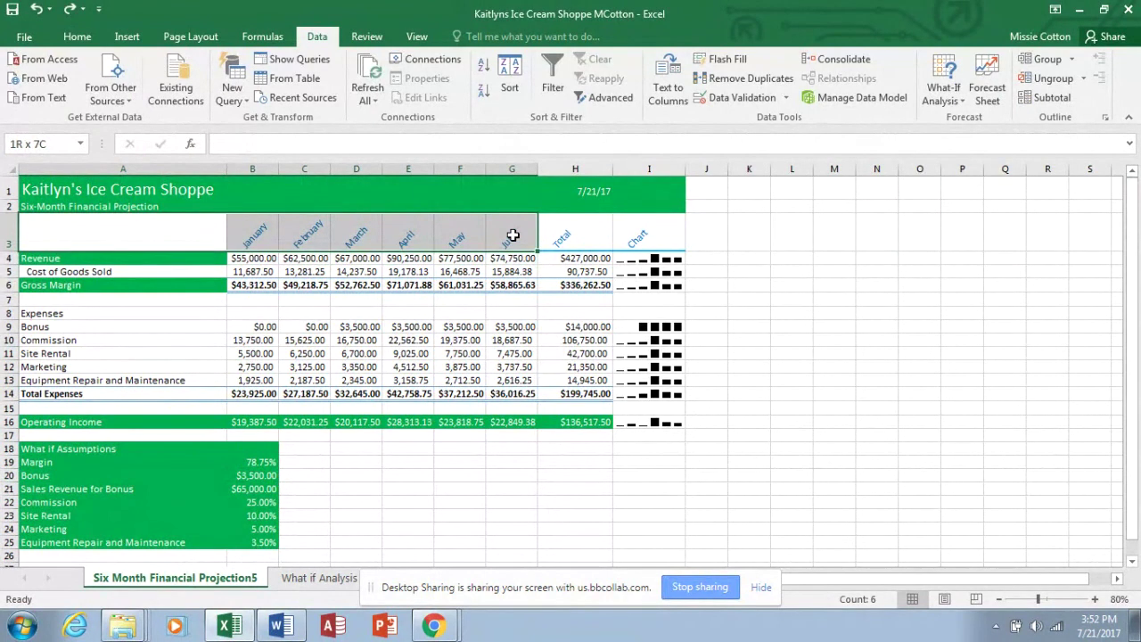
{"action": "left_click_drag", "start_coordinate": [513, 235], "coordinate": [514, 235]}
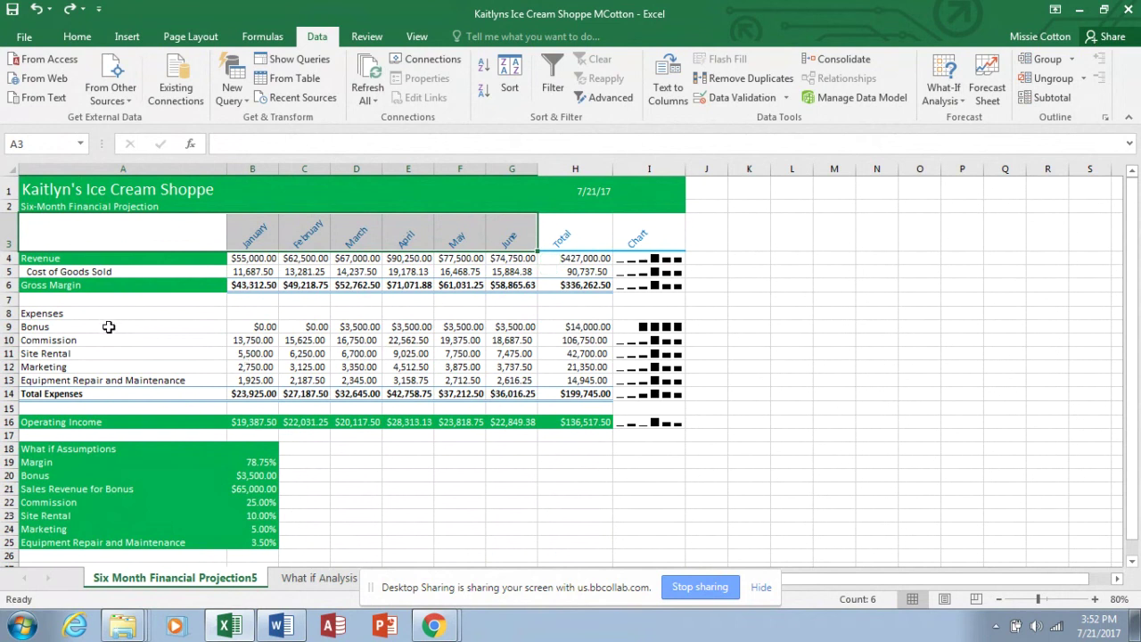
{"action": "left_click_drag", "start_coordinate": [109, 326], "coordinate": [516, 328]}
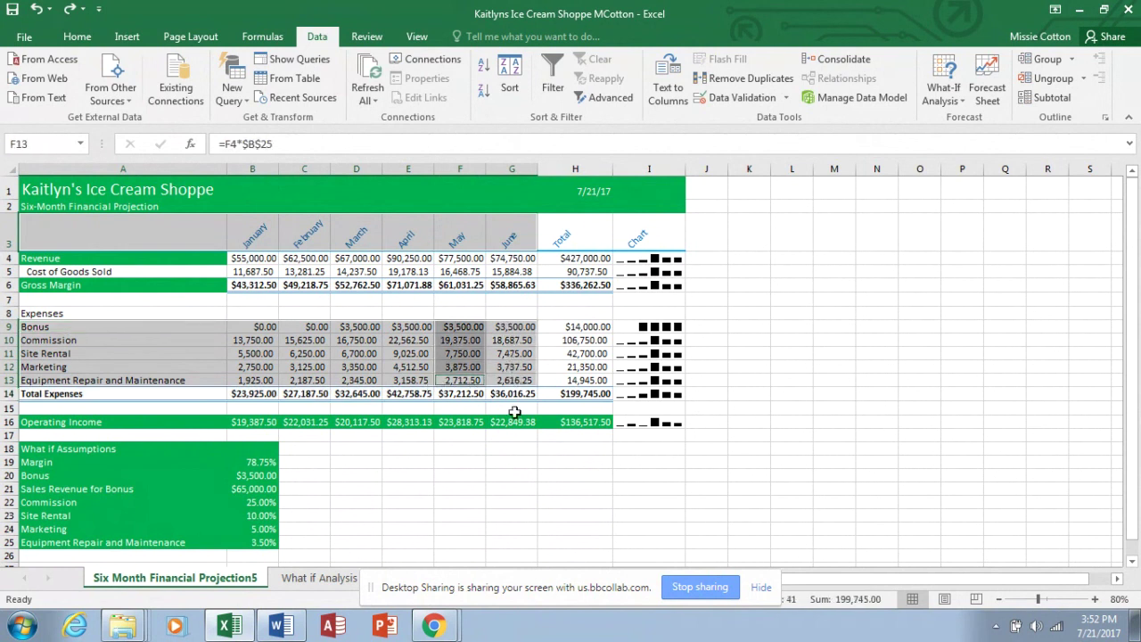
{"action": "left_click_drag", "start_coordinate": [162, 231], "coordinate": [502, 247]}
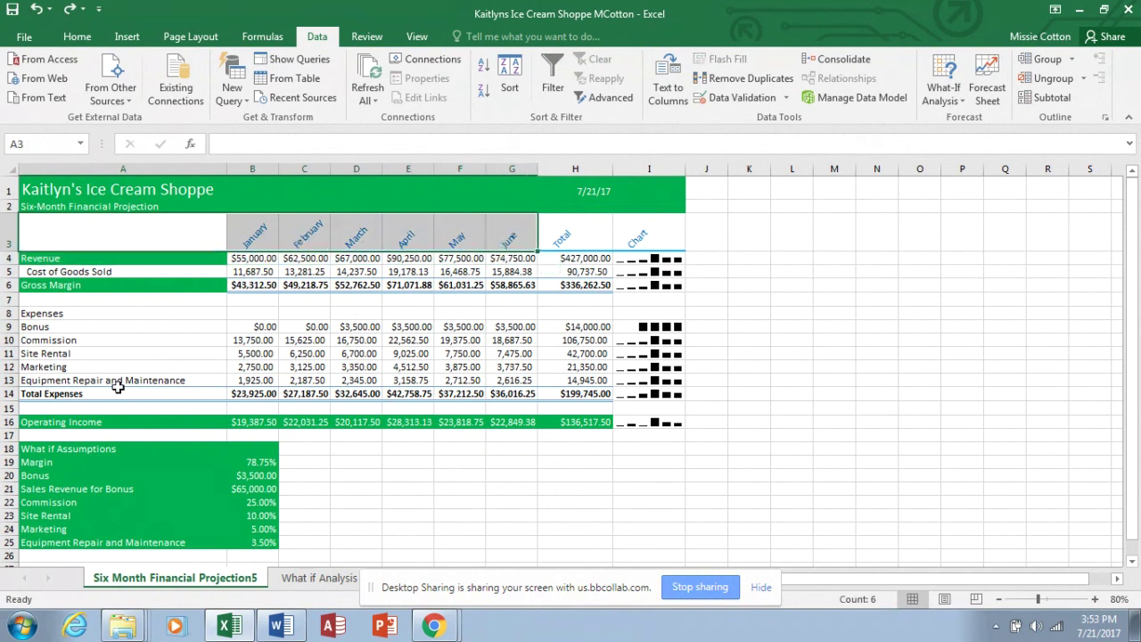
{"action": "left_click_drag", "start_coordinate": [21, 326], "coordinate": [510, 375], "text": "ctrl"}
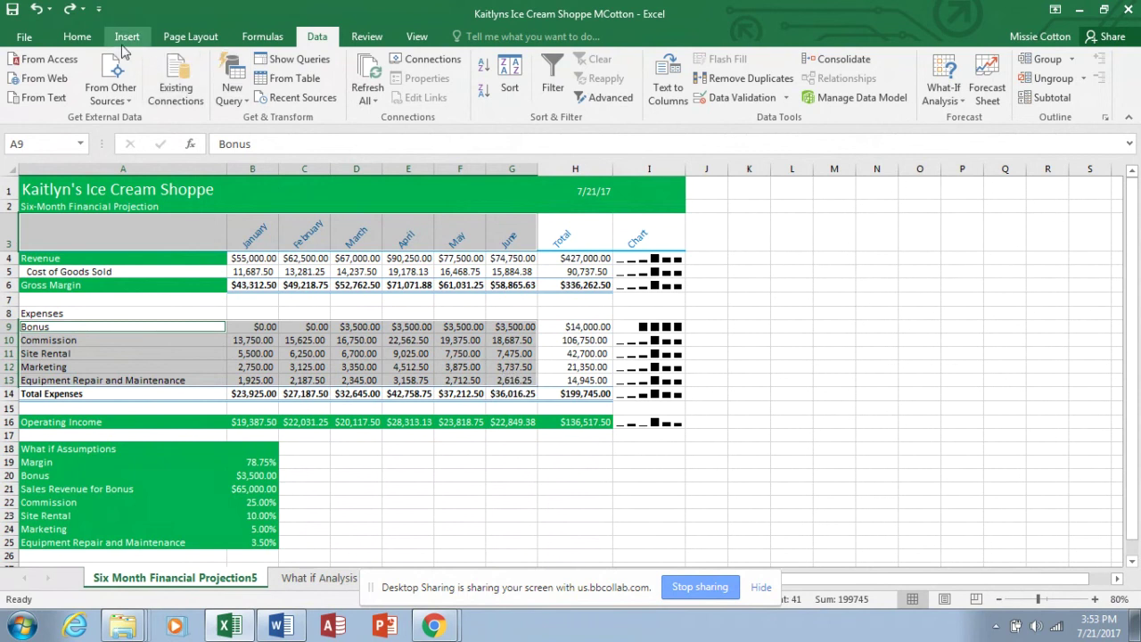
{"action": "left_click", "coordinate": [126, 40]}
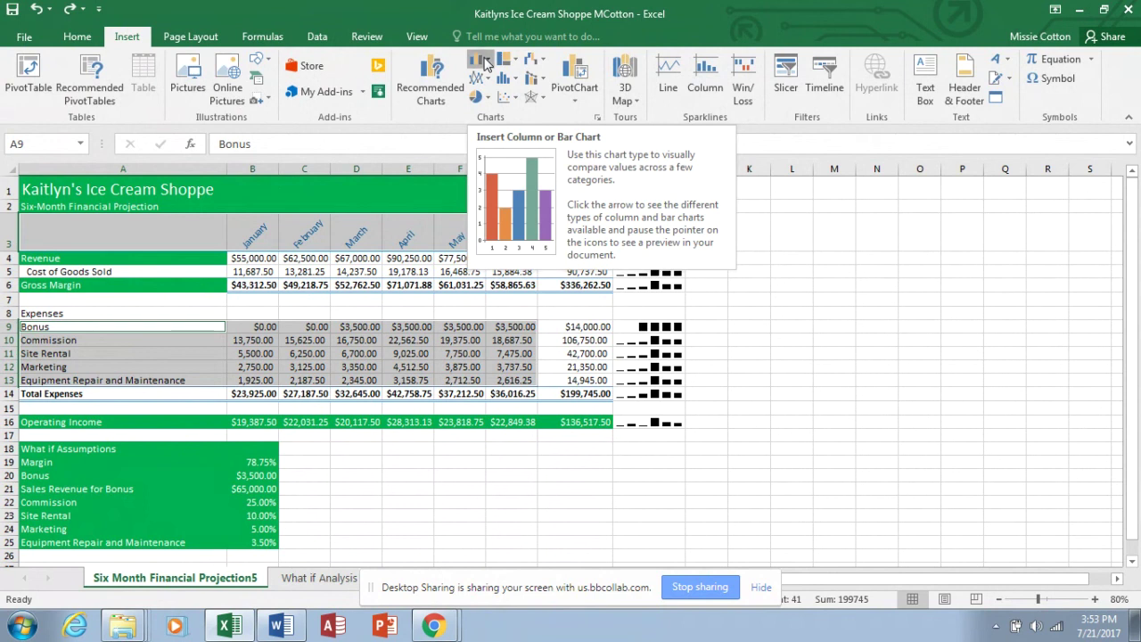
Step: Insert a 2-D clustered column chart and move it to a new sheet named Expense Chart
{"action": "left_click", "coordinate": [486, 61]}
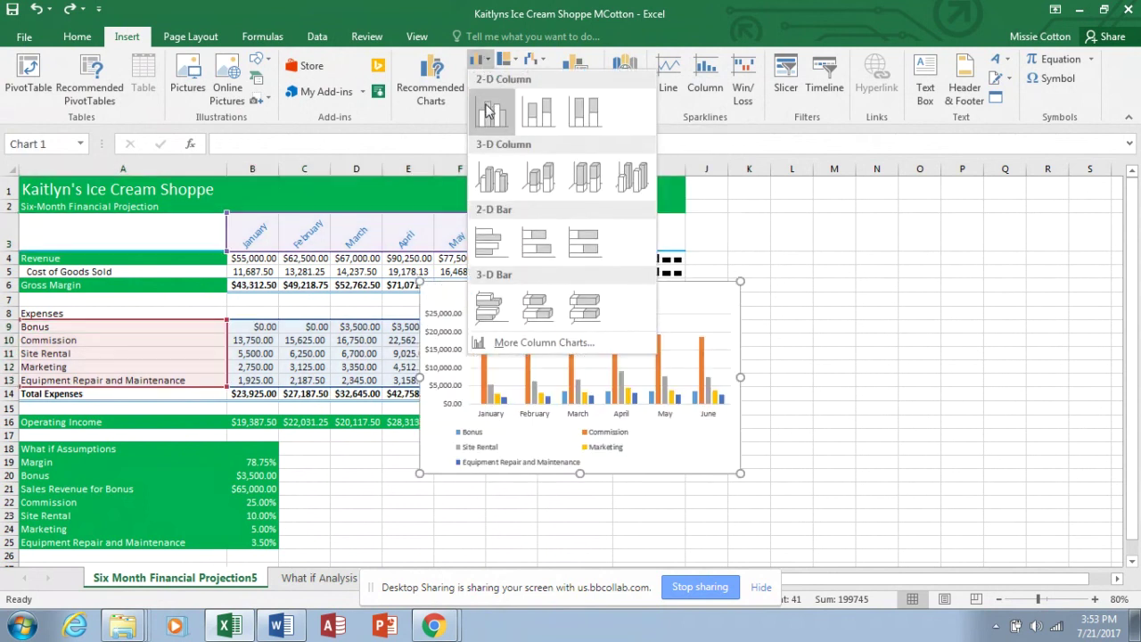
{"action": "left_click", "coordinate": [488, 107]}
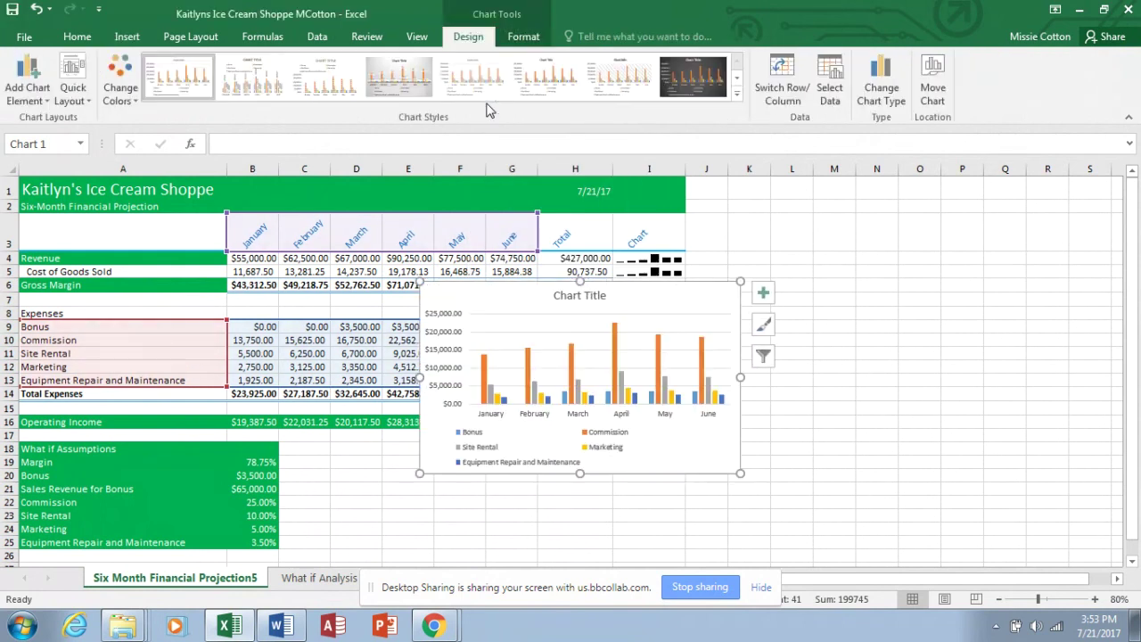
{"action": "left_click", "coordinate": [931, 93]}
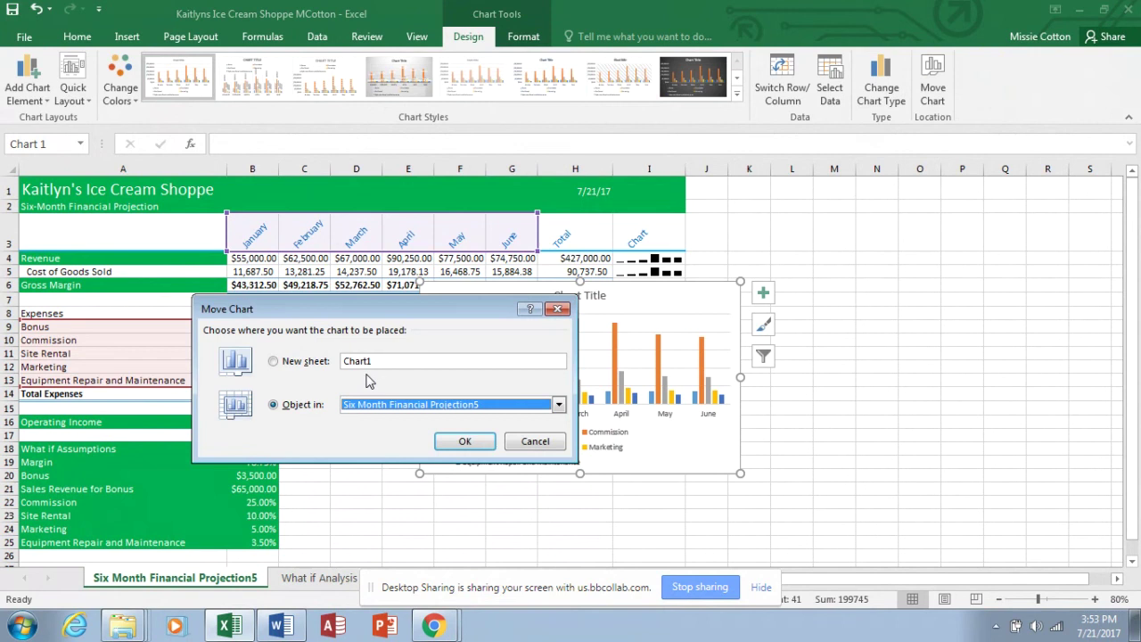
{"action": "left_click", "coordinate": [275, 362]}
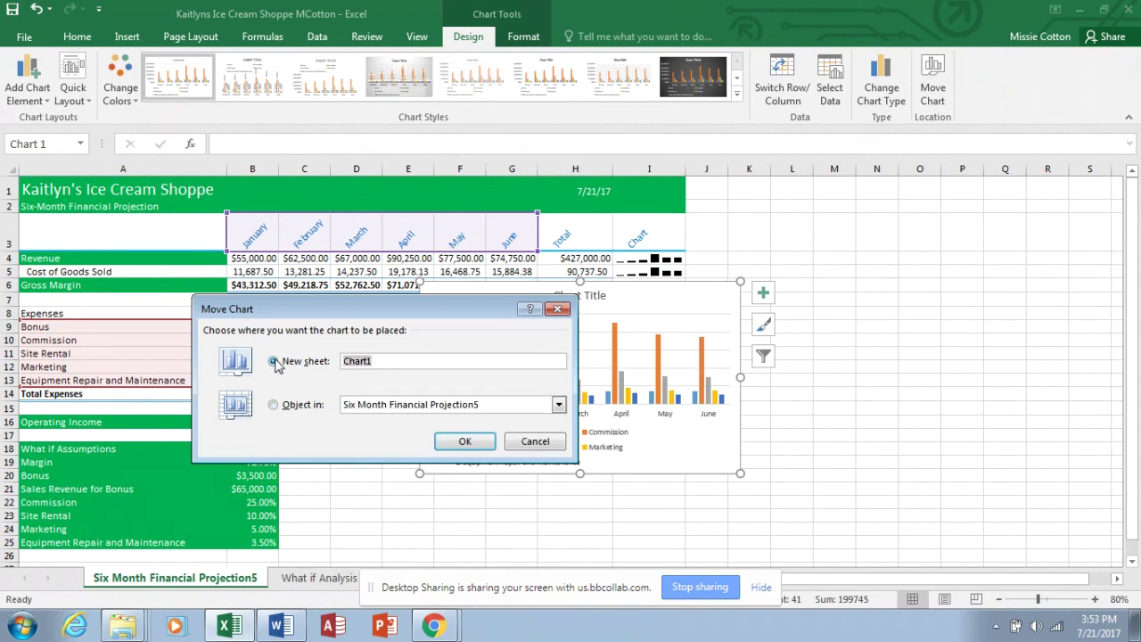
{"action": "type", "text": "Expense Chart"}
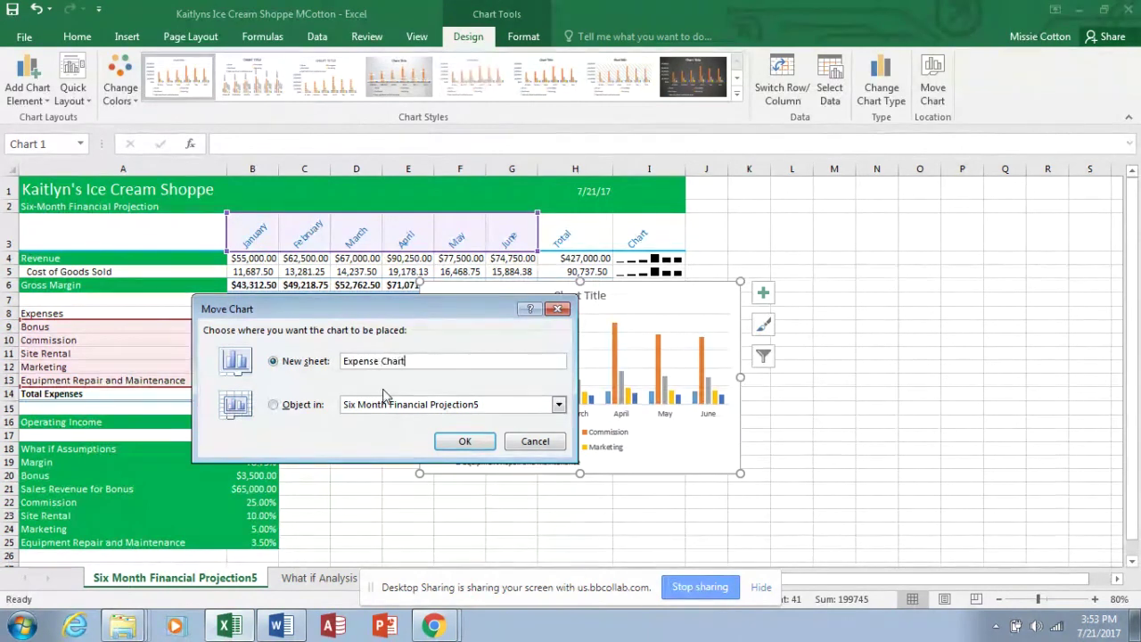
{"action": "key", "text": "Return"}
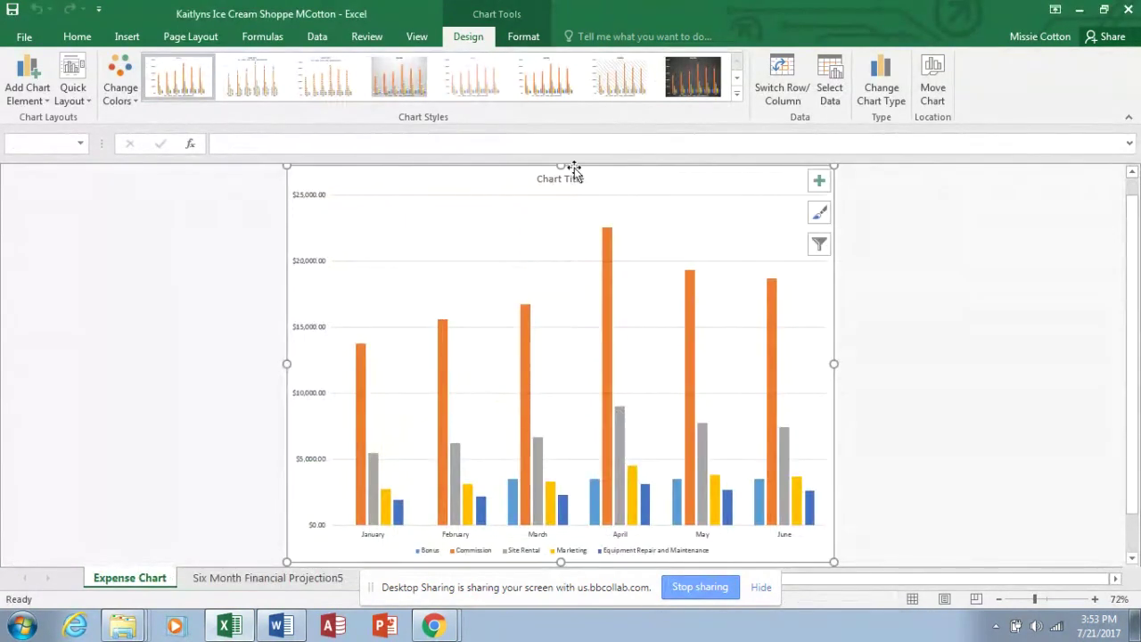
Step: Retitle the chart 'Six Month Projected Expenses' followed by the author's name
{"action": "left_click", "coordinate": [564, 179]}
{"action": "type", "text": "S"}
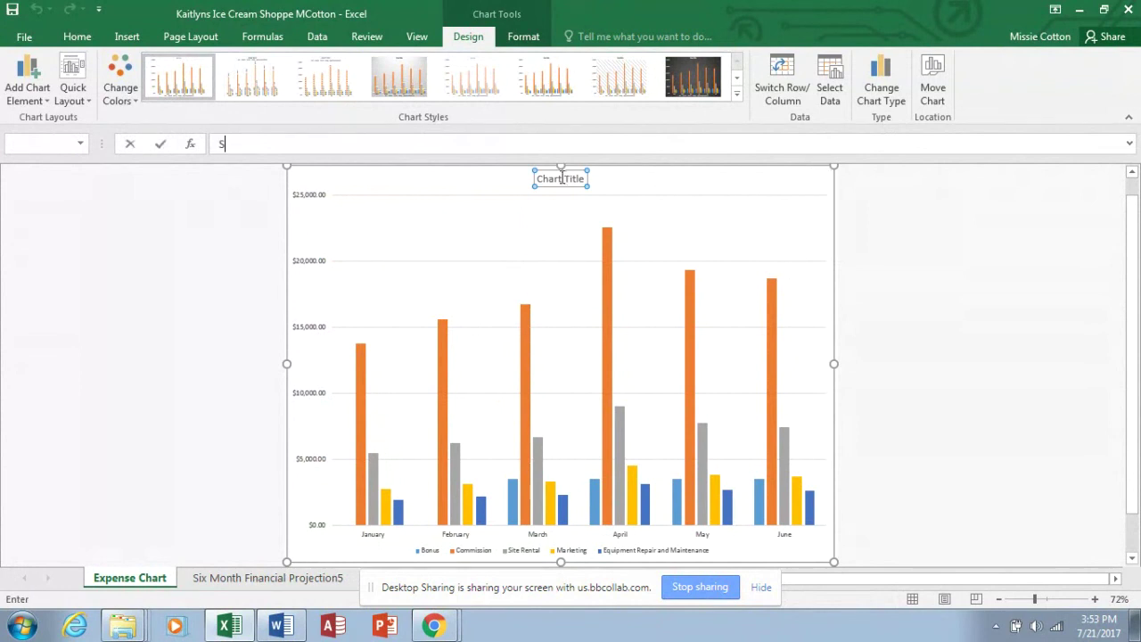
{"action": "type", "text": "ix Mon"}
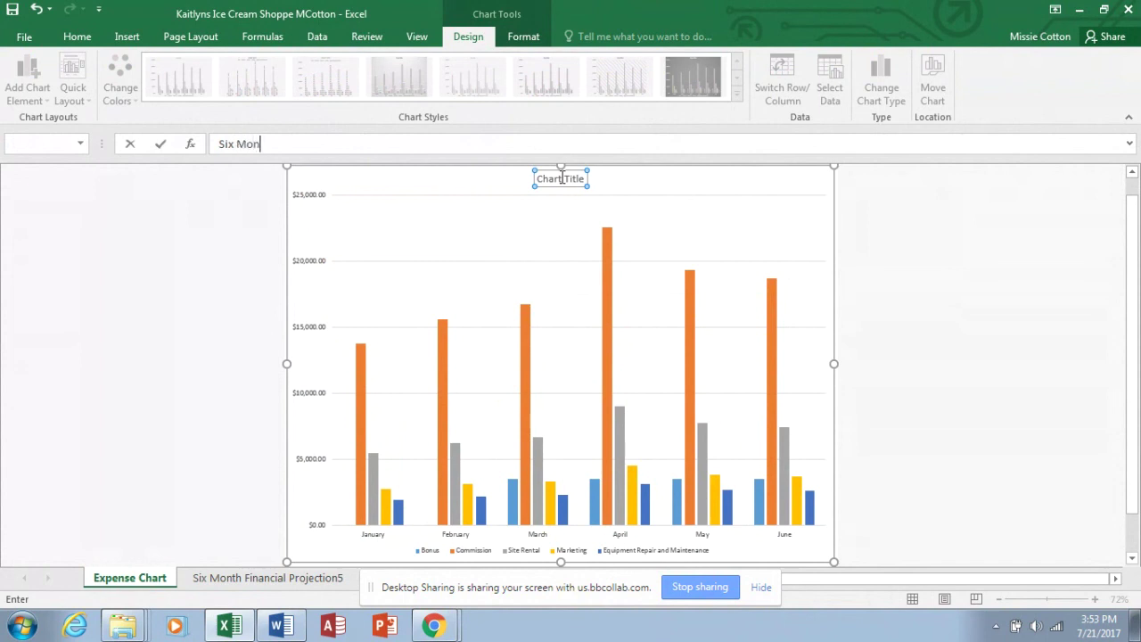
{"action": "type", "text": "th Projected Expen"}
{"action": "type", "text": "ses"}
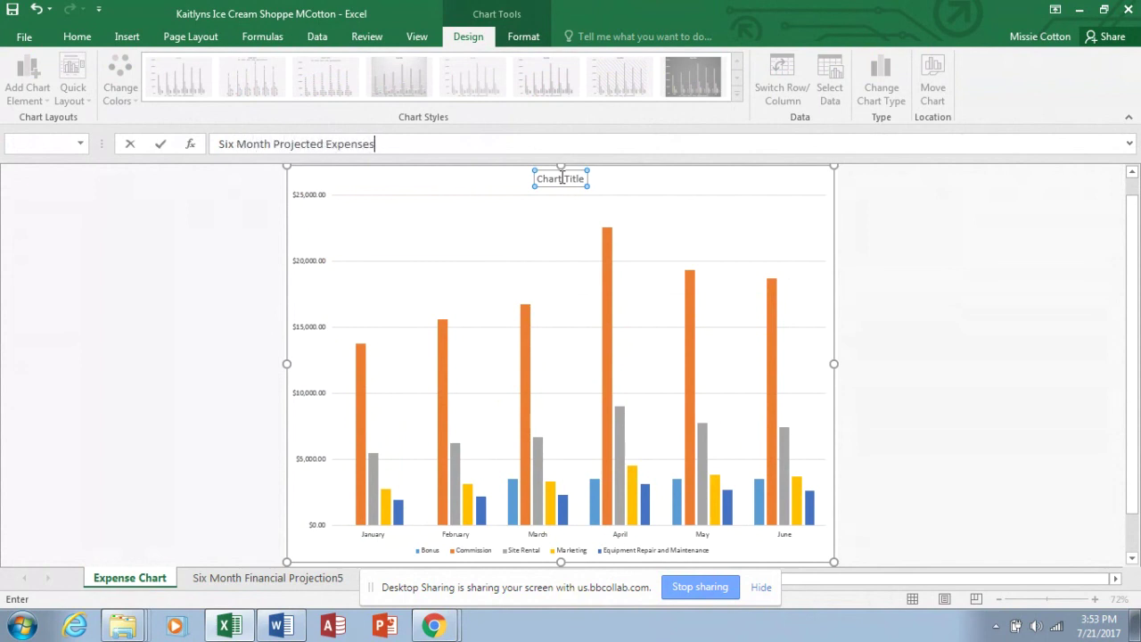
{"action": "type", "text": " MCotton"}
{"action": "key", "text": "Return"}
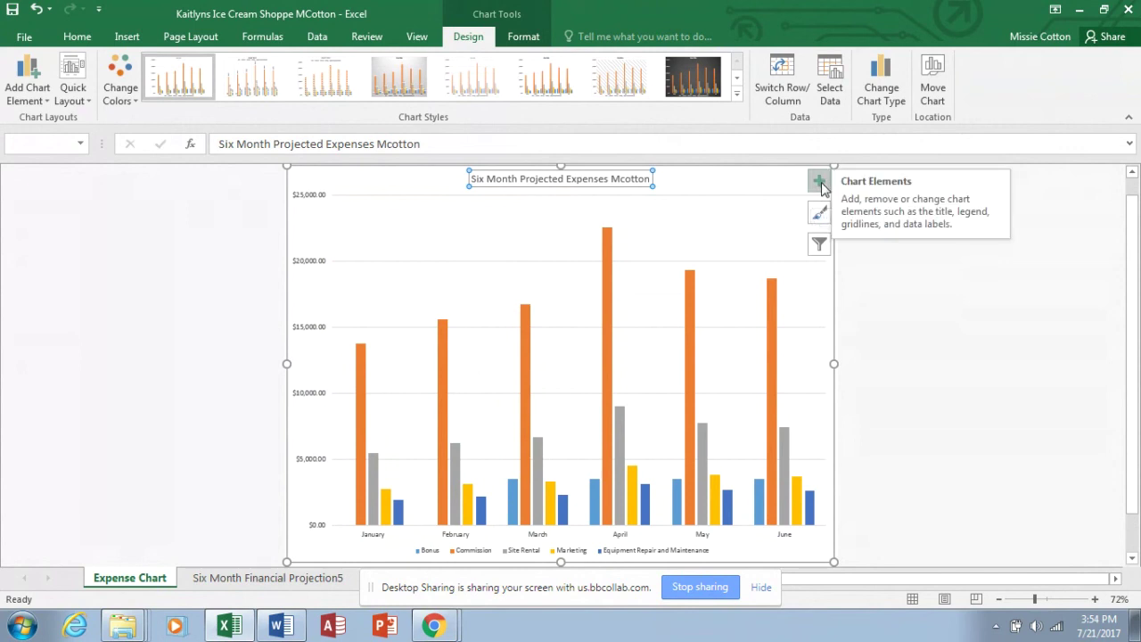
Step: Add primary horizontal and primary vertical axis titles to the expense chart
{"action": "left_click", "coordinate": [35, 98]}
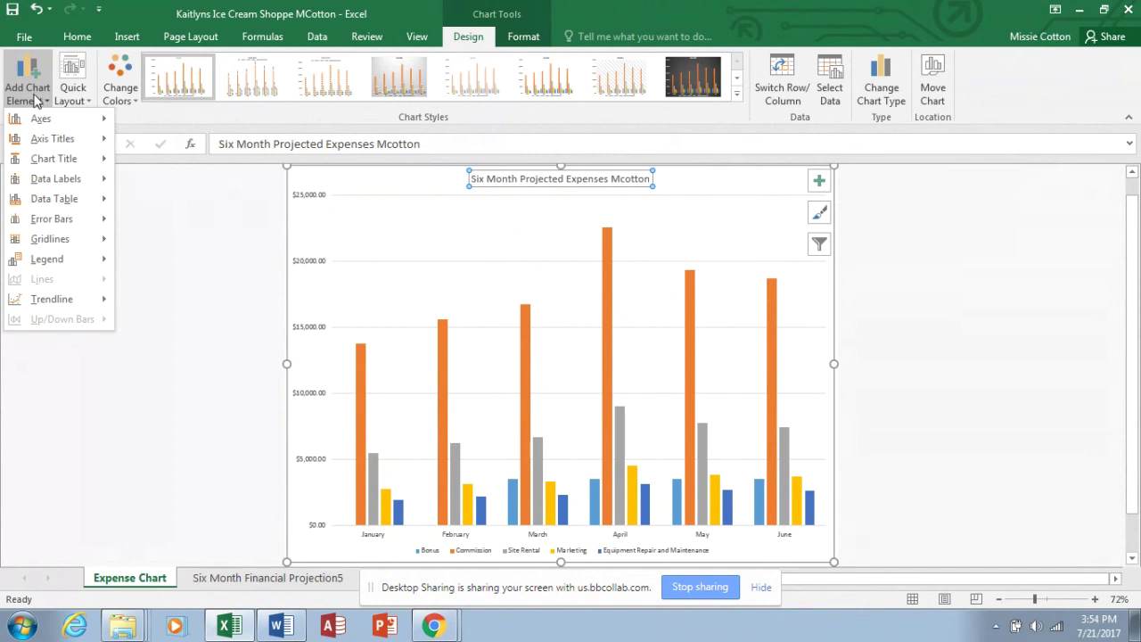
{"action": "mouse_move", "coordinate": [35, 123]}
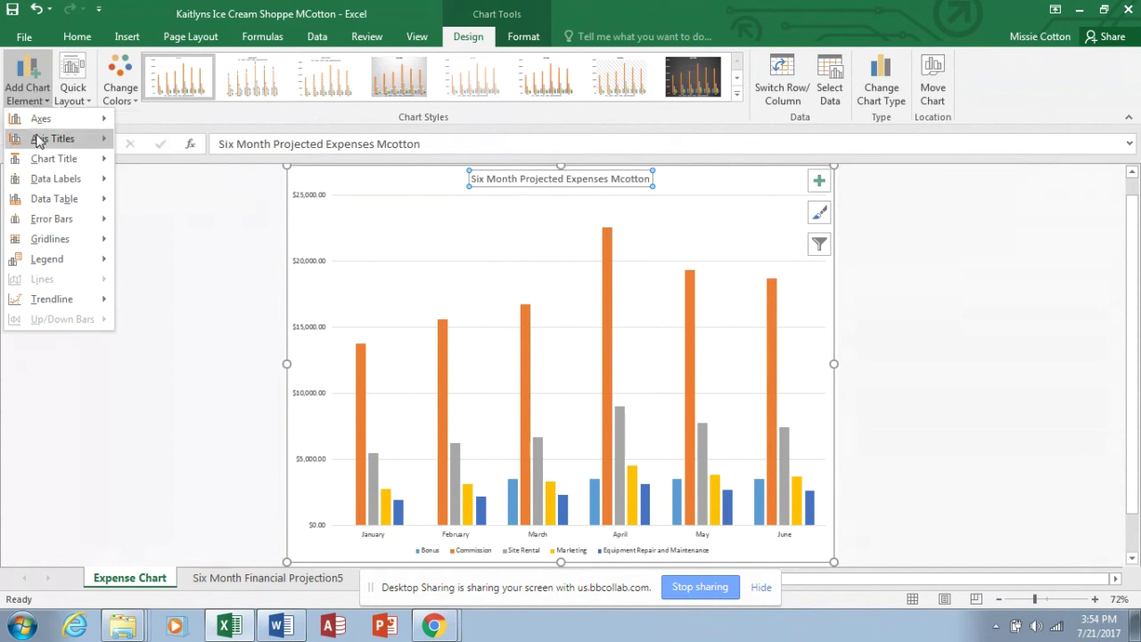
{"action": "mouse_move", "coordinate": [100, 155]}
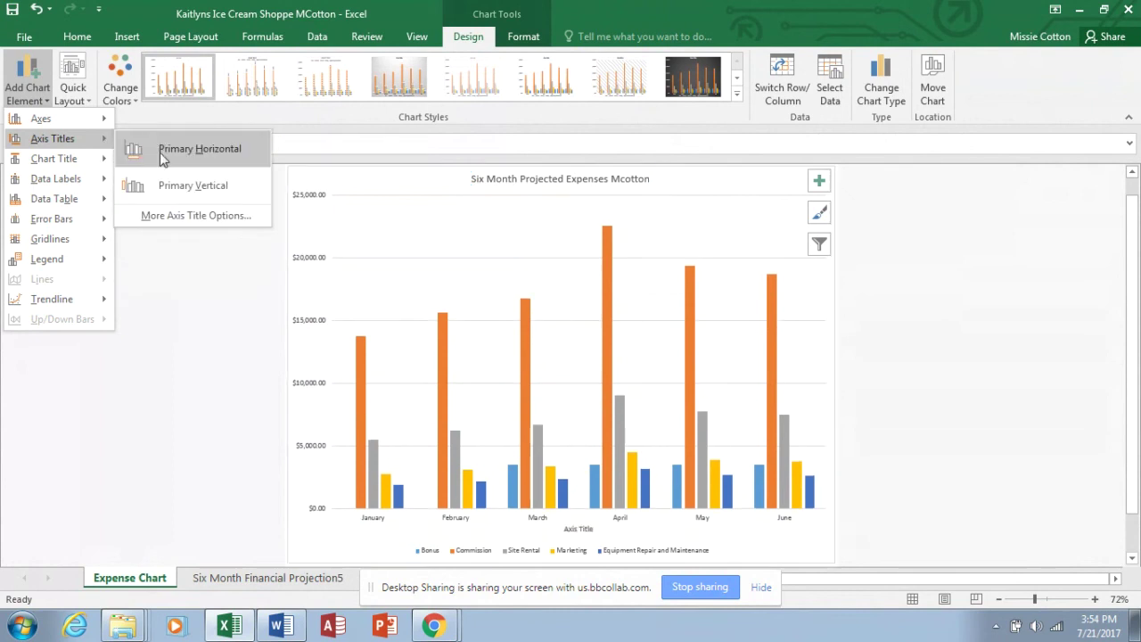
{"action": "left_click", "coordinate": [162, 151]}
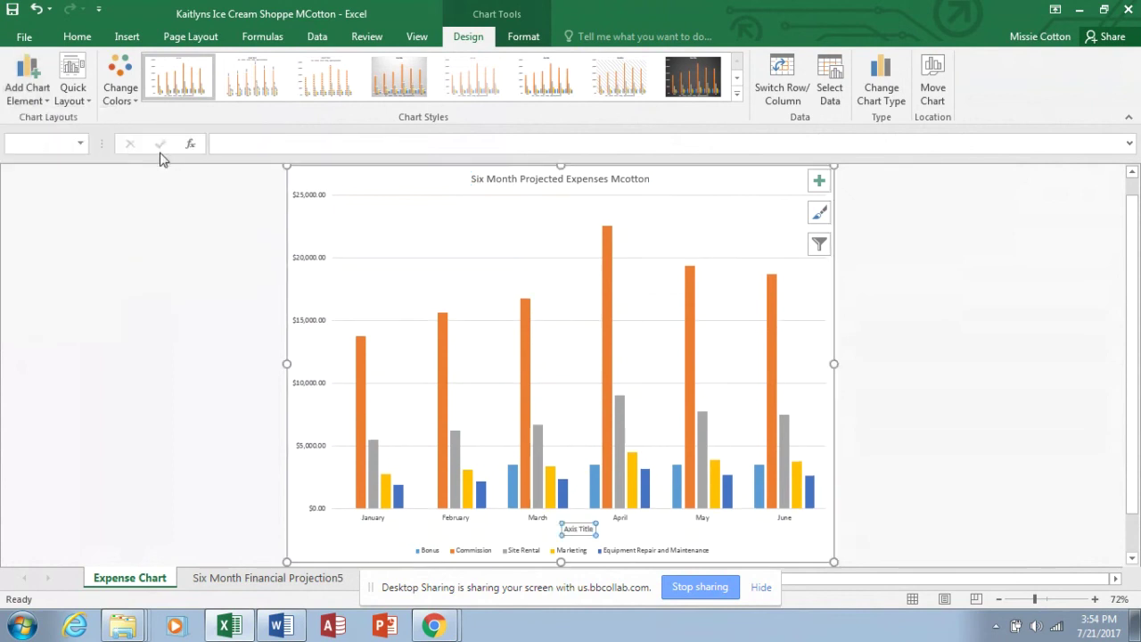
{"action": "left_click", "coordinate": [49, 103]}
{"action": "mouse_move", "coordinate": [89, 139]}
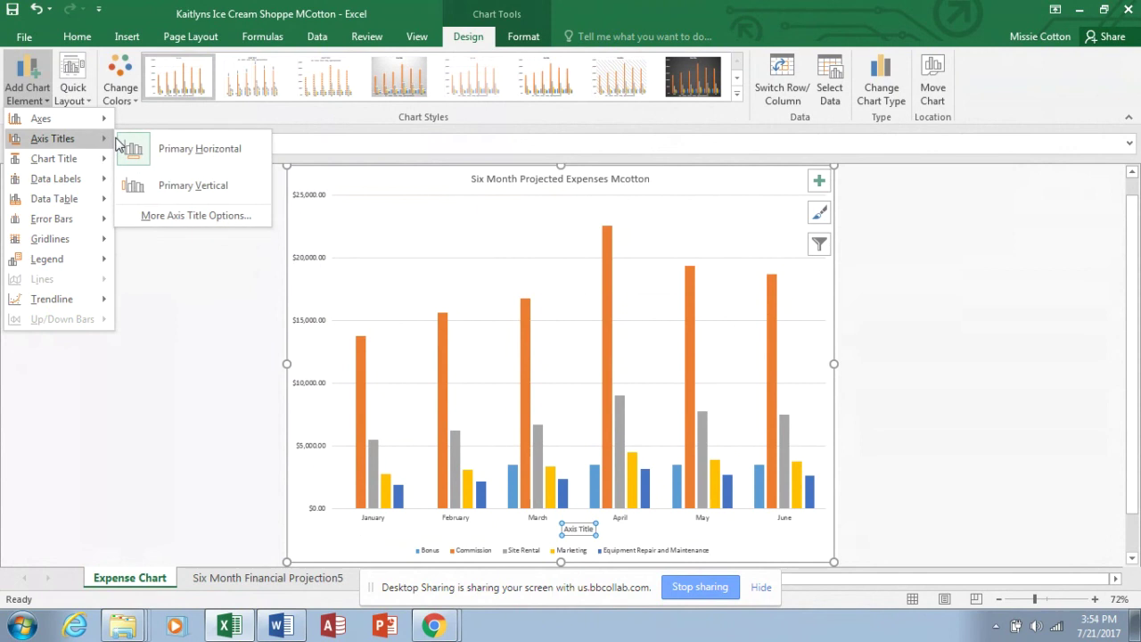
{"action": "left_click", "coordinate": [150, 185]}
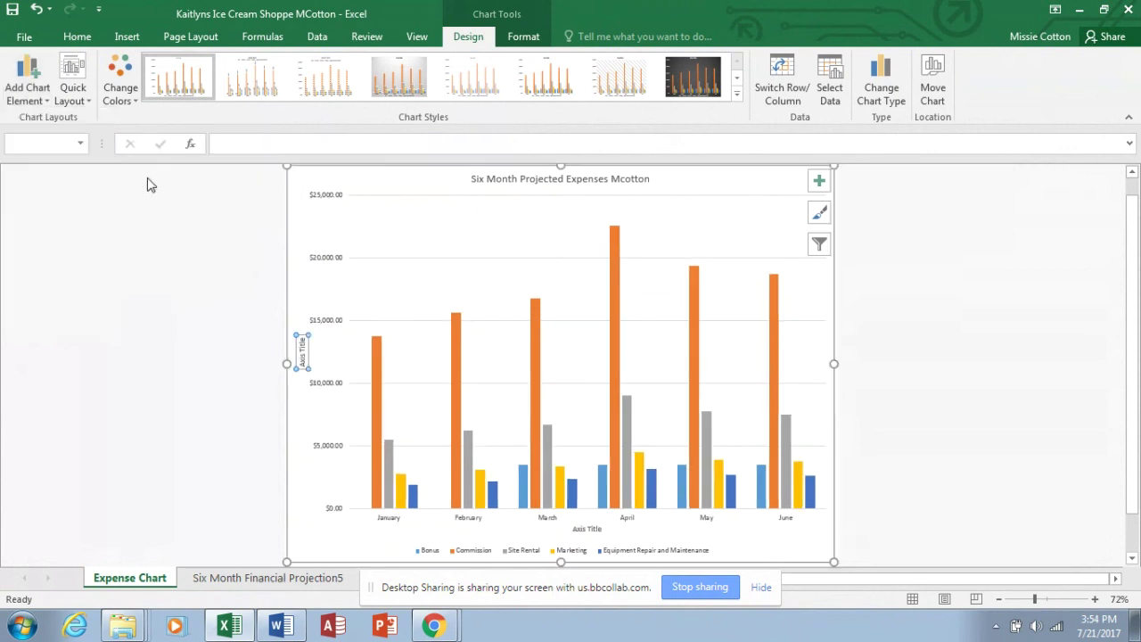
Step: Set the vertical axis title to $ and the horizontal axis title to Months
{"action": "left_click", "coordinate": [300, 350]}
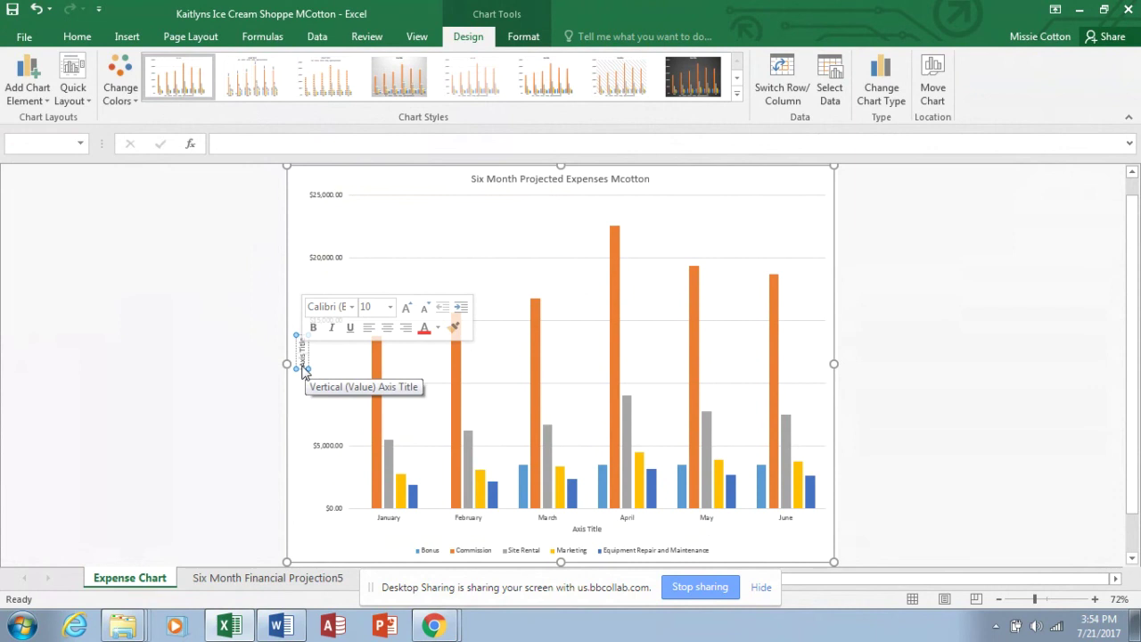
{"action": "key", "text": "BackSpace"}
{"action": "key", "text": "BackSpace"}
{"action": "key", "text": "BackSpace"}
{"action": "key", "text": "BackSpace"}
{"action": "key", "text": "BackSpace"}
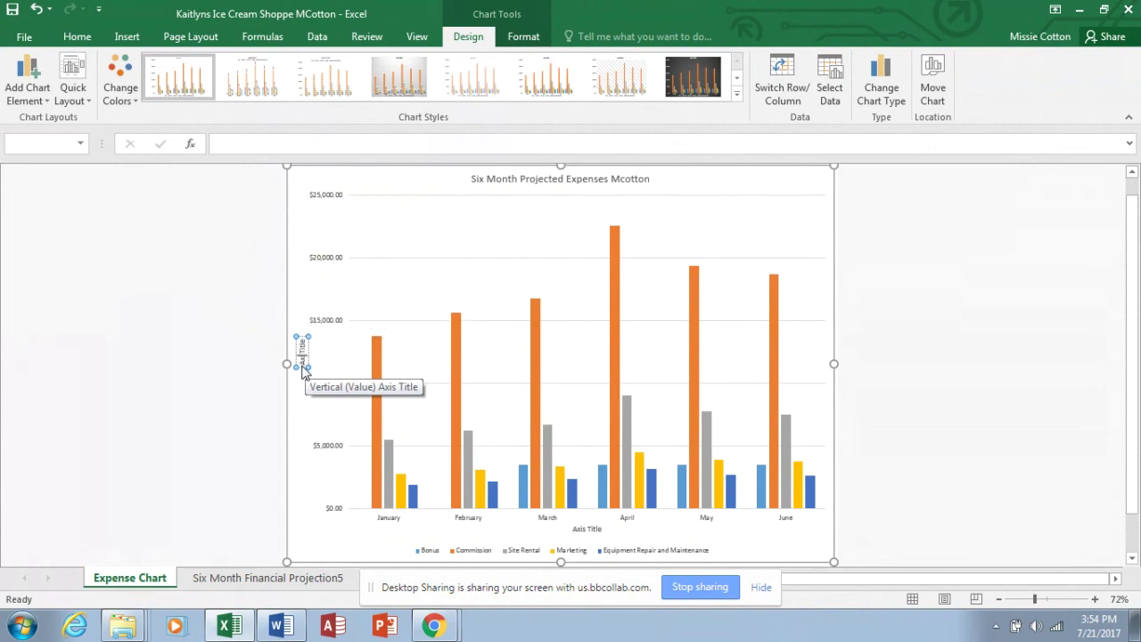
{"action": "key", "text": "BackSpace"}
{"action": "key", "text": "BackSpace"}
{"action": "key", "text": "BackSpace"}
{"action": "key", "text": "BackSpace"}
{"action": "key", "text": "BackSpace"}
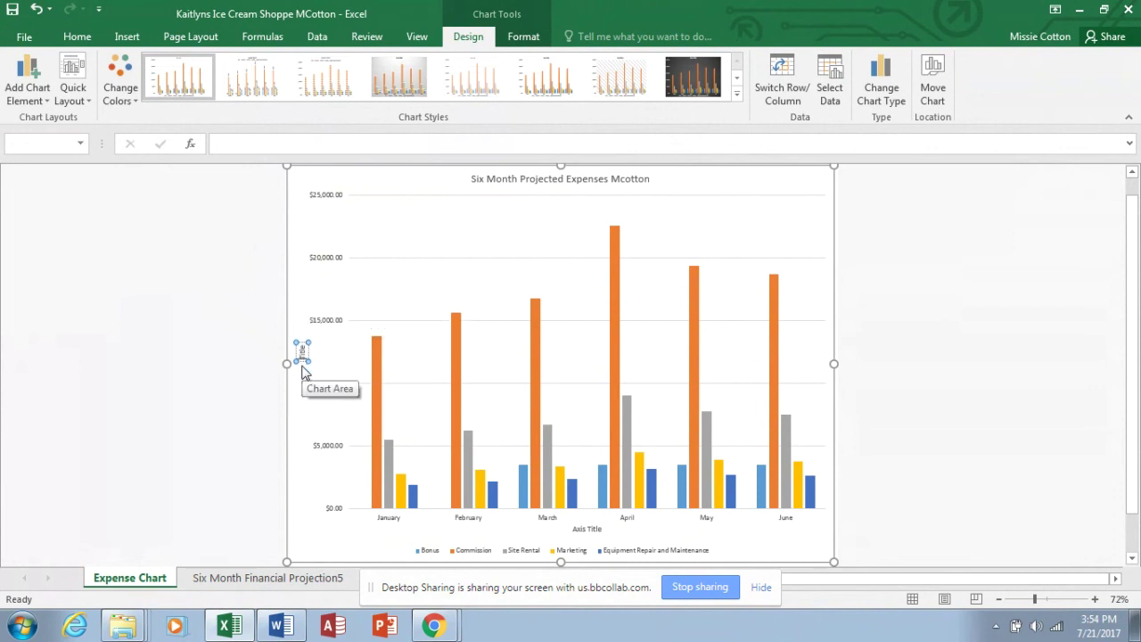
{"action": "key", "text": "BackSpace"}
{"action": "key", "text": "BackSpace"}
{"action": "left_click", "coordinate": [596, 530]}
{"action": "left_click", "coordinate": [601, 529]}
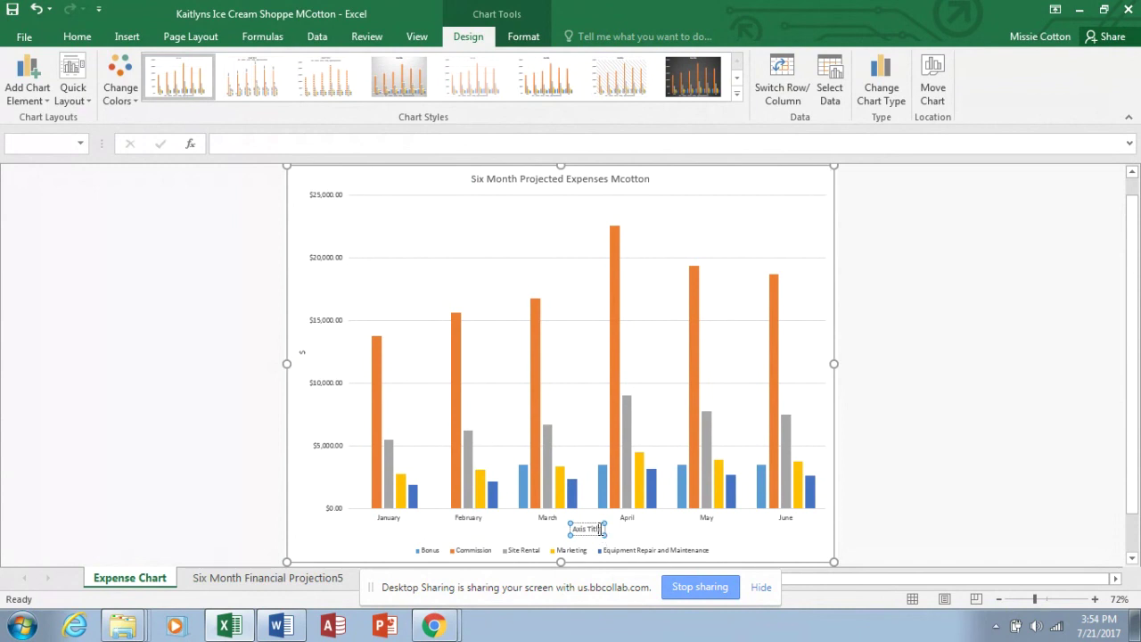
{"action": "left_click_drag", "start_coordinate": [601, 530], "coordinate": [576, 531]}
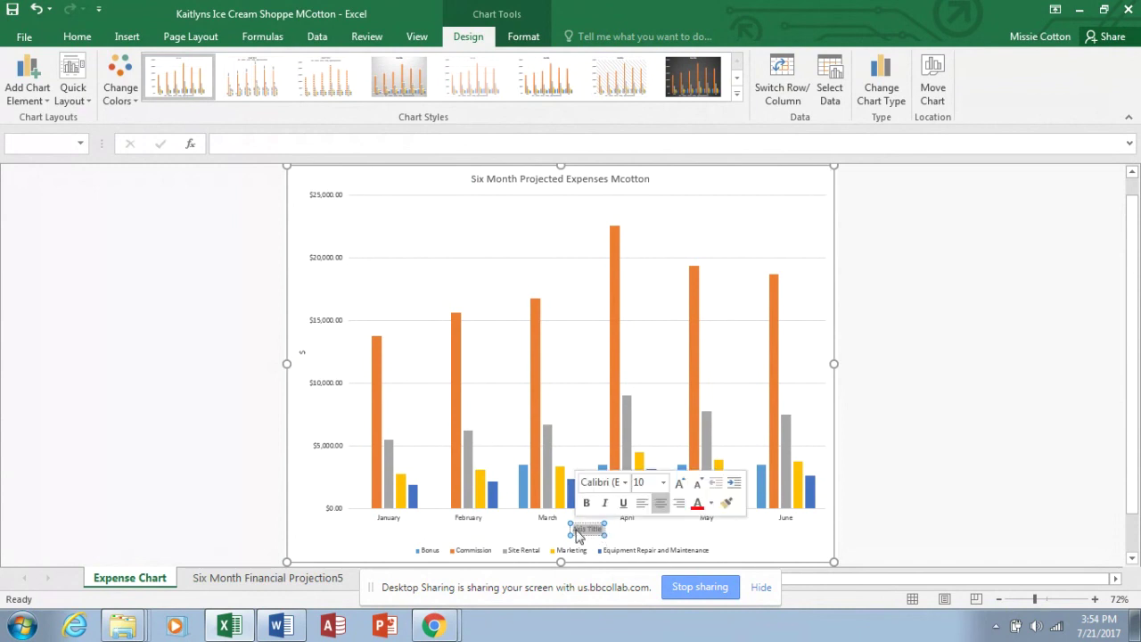
{"action": "type", "text": "Months"}
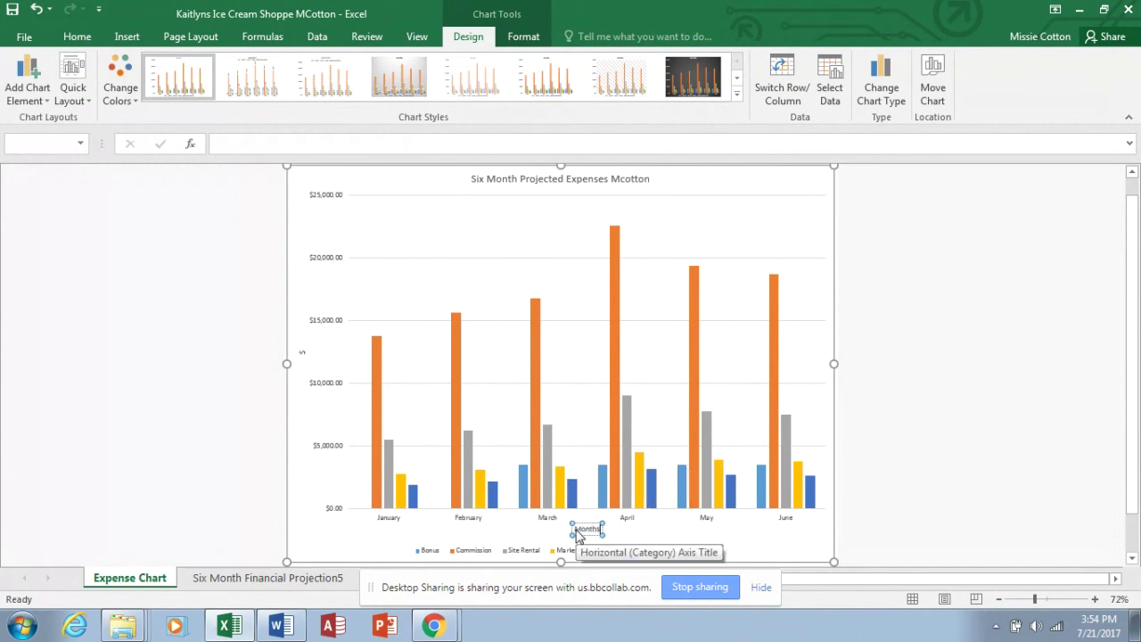
{"action": "double_click", "coordinate": [641, 530]}
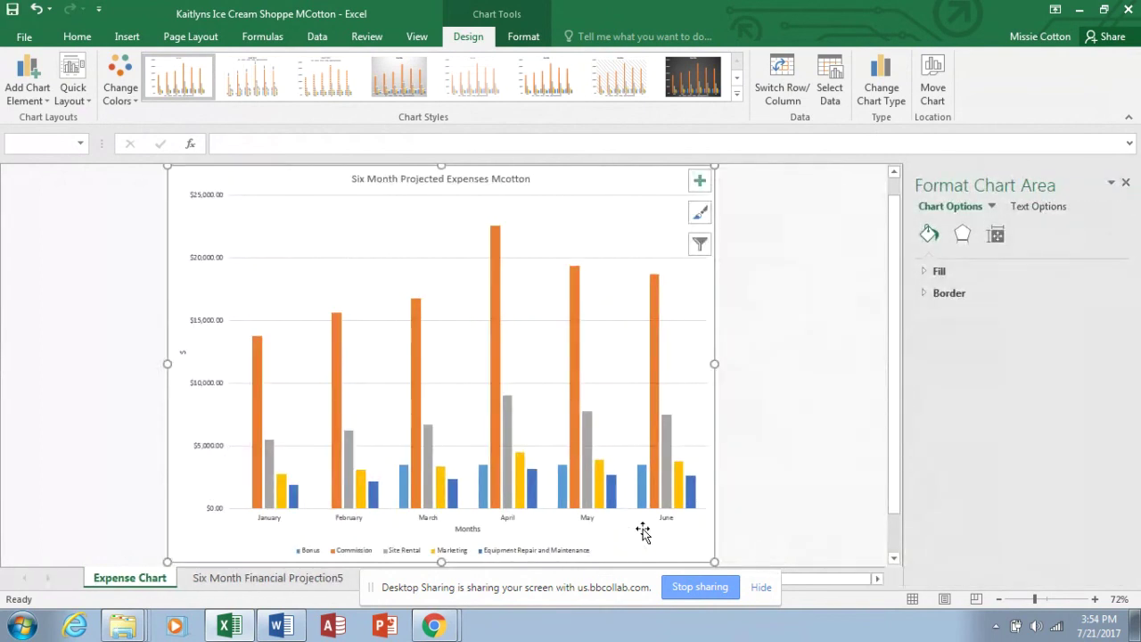
Step: Apply chart Style 4 and a quick layout with the legend on top and data labels
{"action": "left_click", "coordinate": [737, 95]}
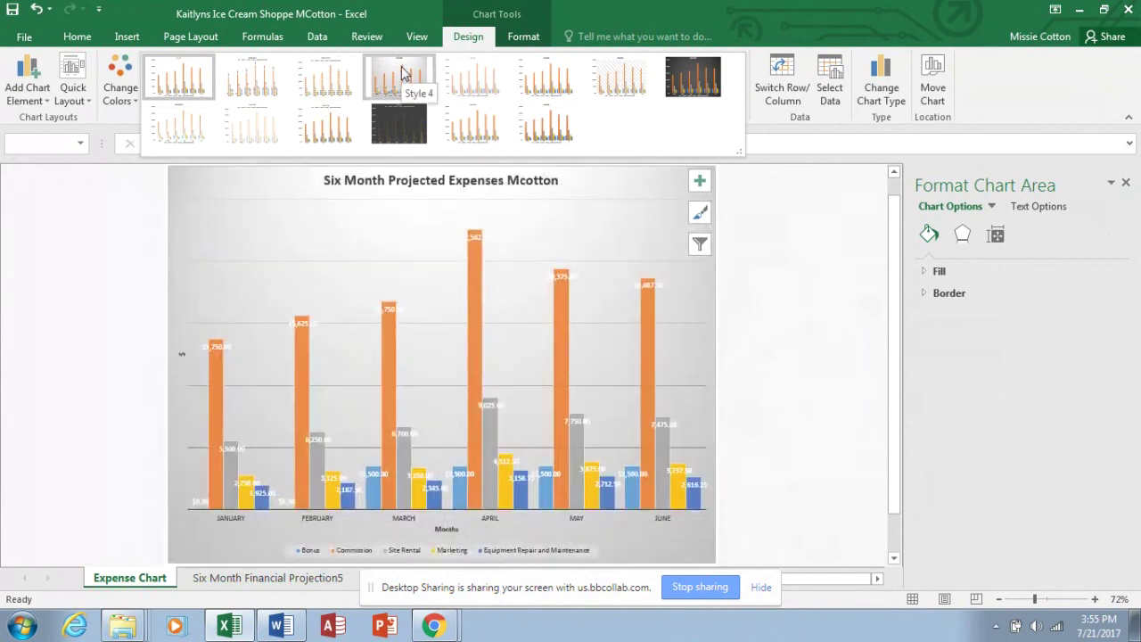
{"action": "left_click", "coordinate": [401, 73]}
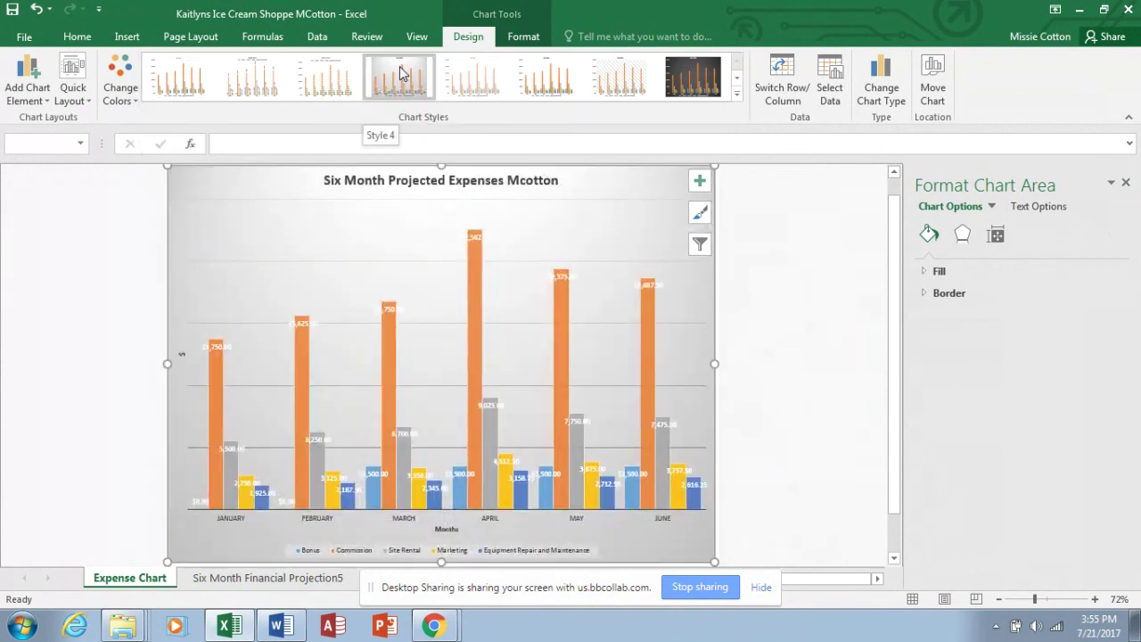
{"action": "left_click", "coordinate": [88, 105]}
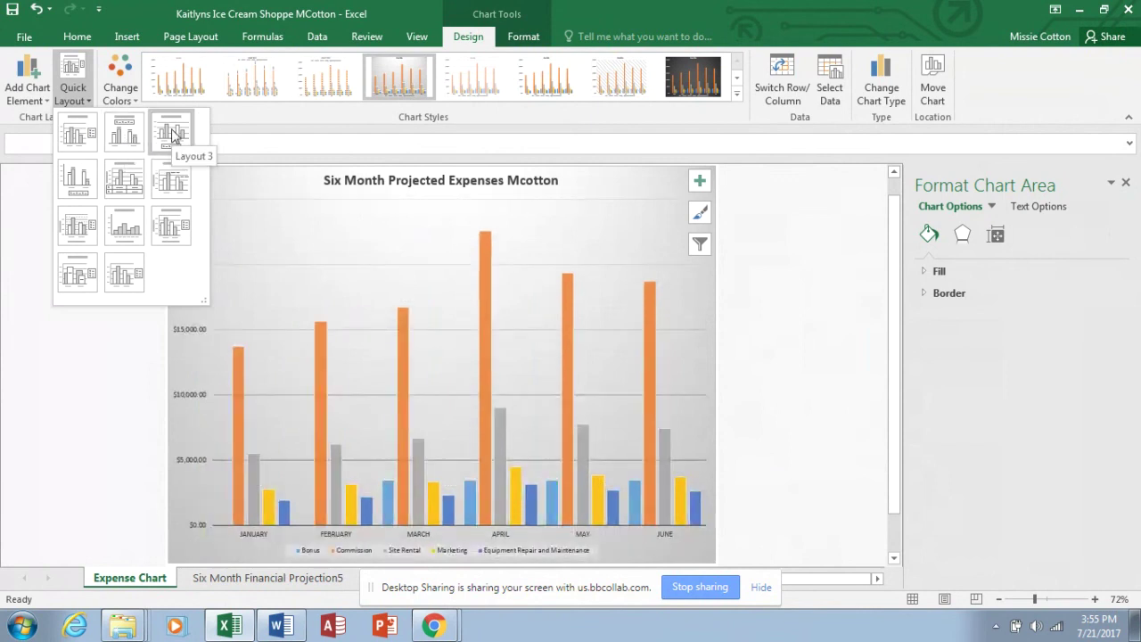
{"action": "left_click", "coordinate": [131, 147]}
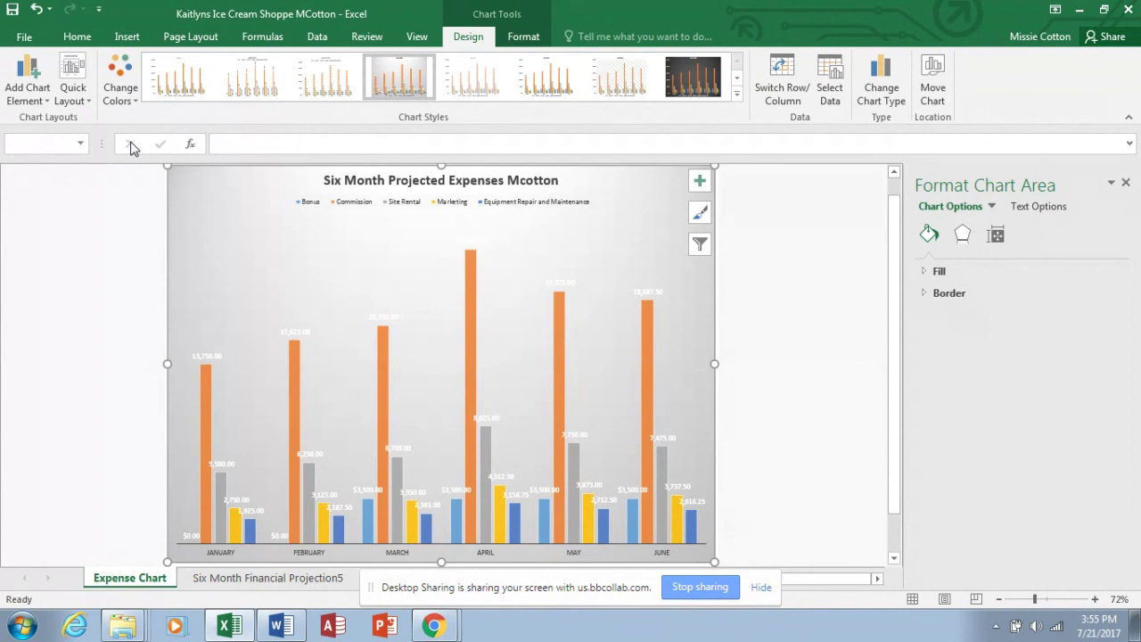
Step: Apply the Integral theme to the whole Six Month Financial Projection5 sheet
{"action": "left_click", "coordinate": [222, 581]}
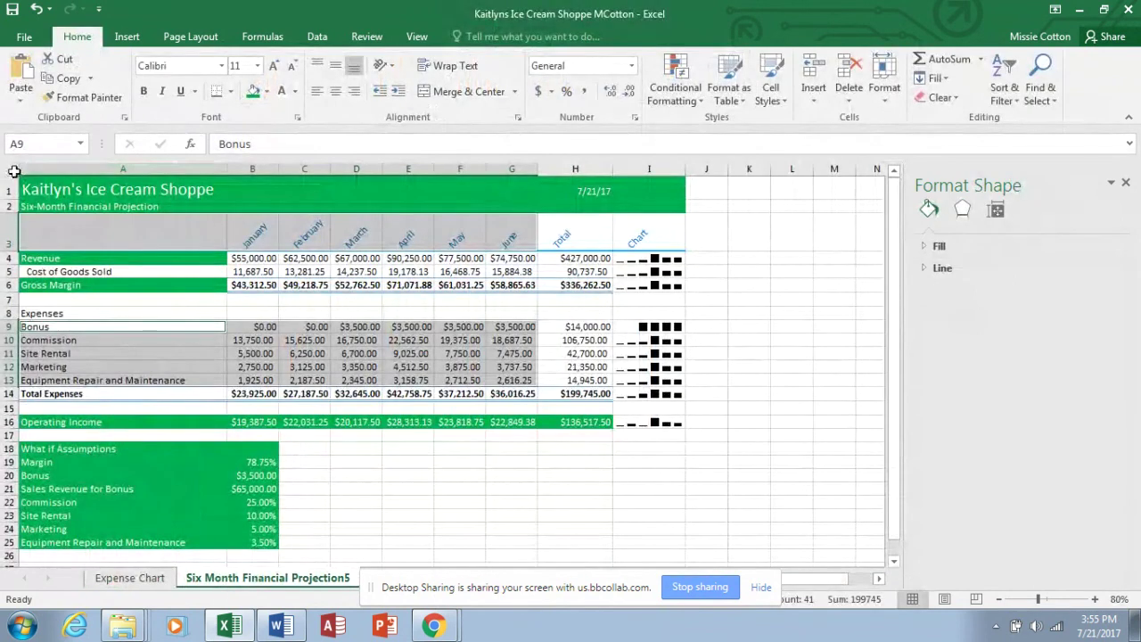
{"action": "left_click", "coordinate": [14, 170]}
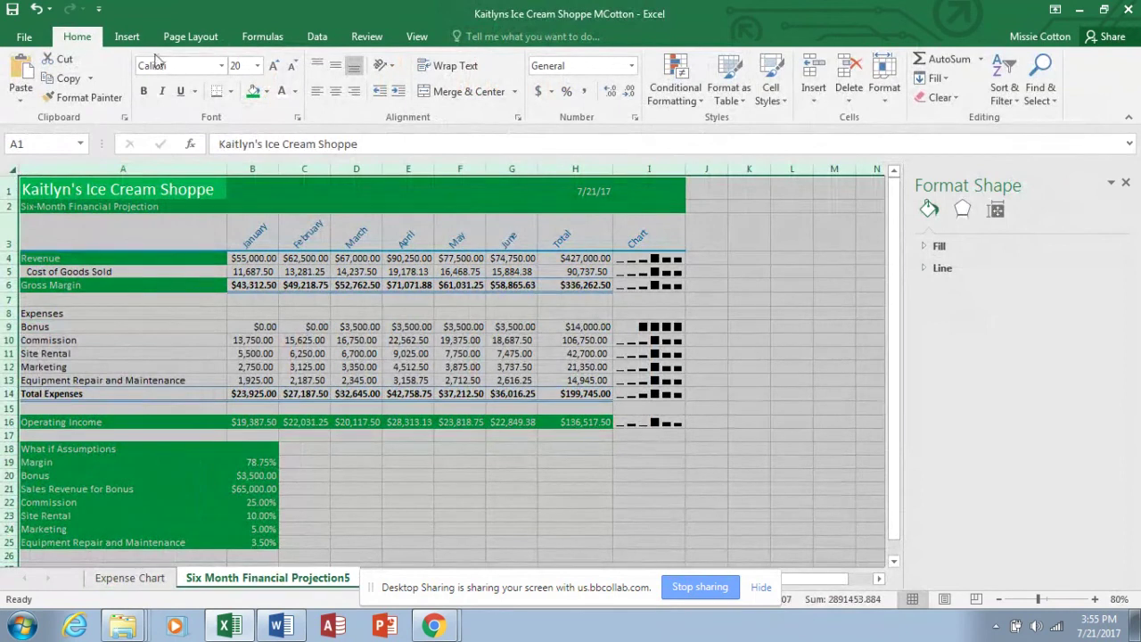
{"action": "left_click", "coordinate": [183, 37]}
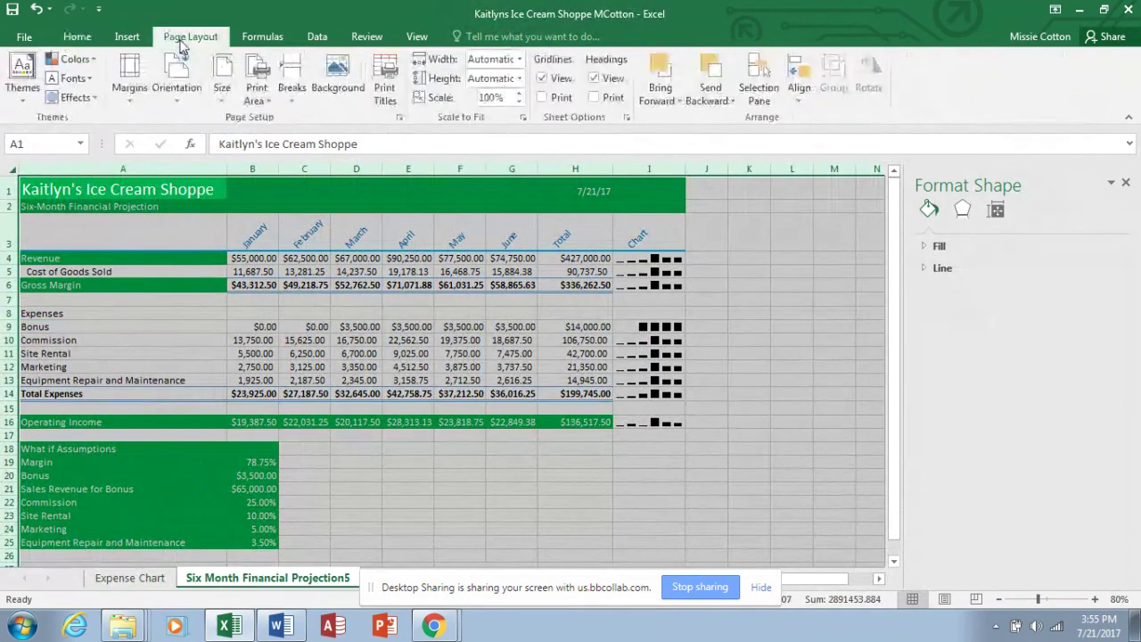
{"action": "left_click", "coordinate": [24, 89]}
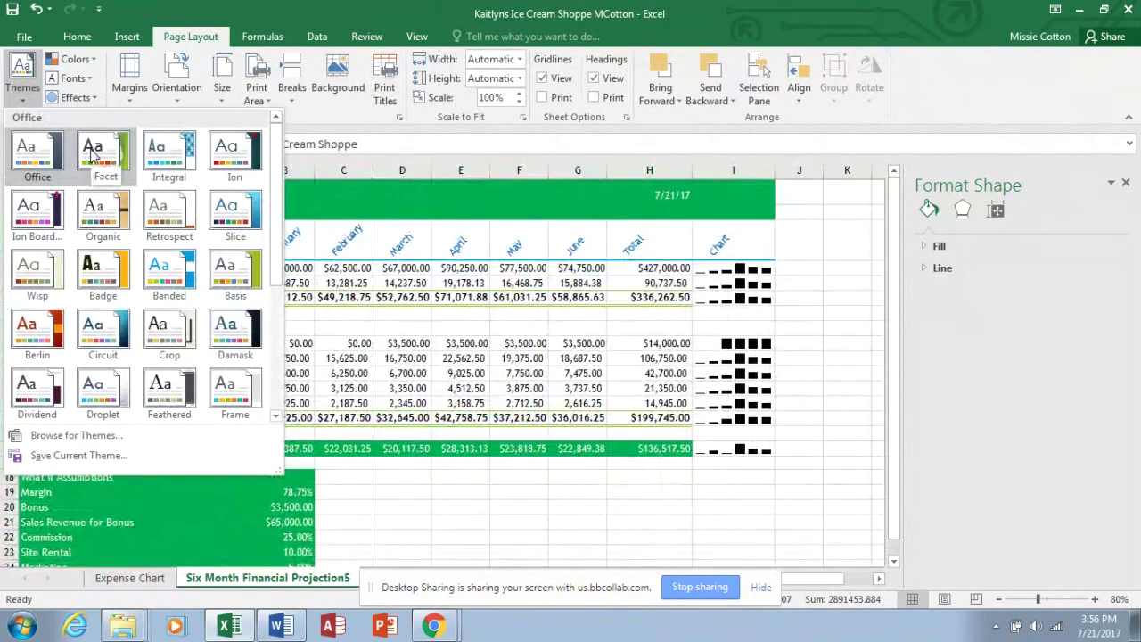
{"action": "left_click", "coordinate": [163, 159]}
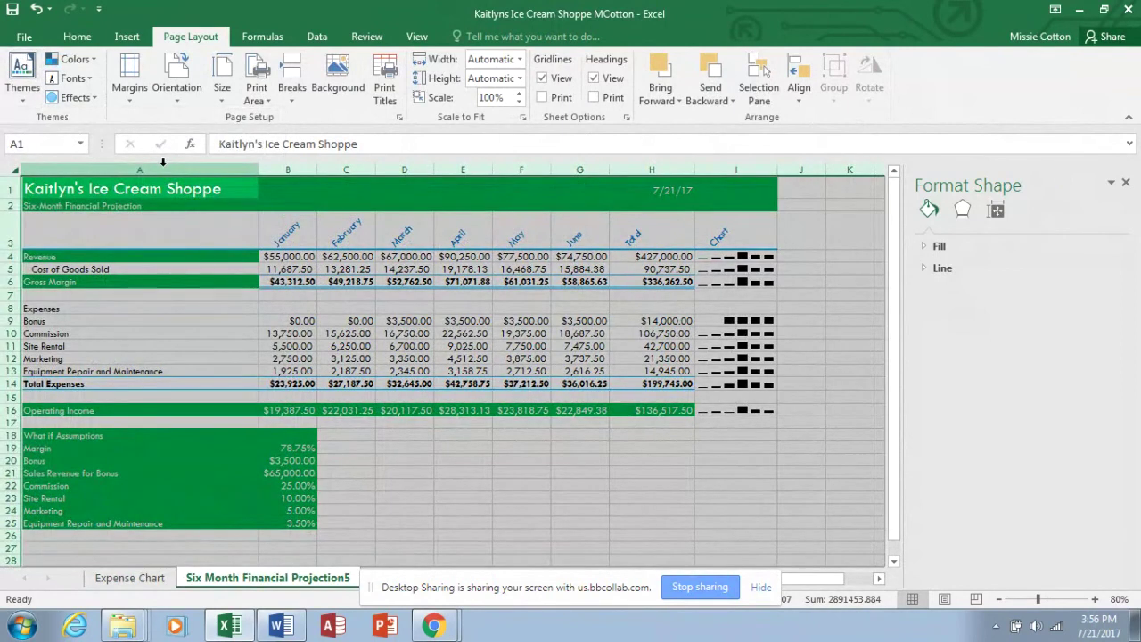
Step: Select cell A5 and browse the View and Review tabs
{"action": "left_click", "coordinate": [71, 271]}
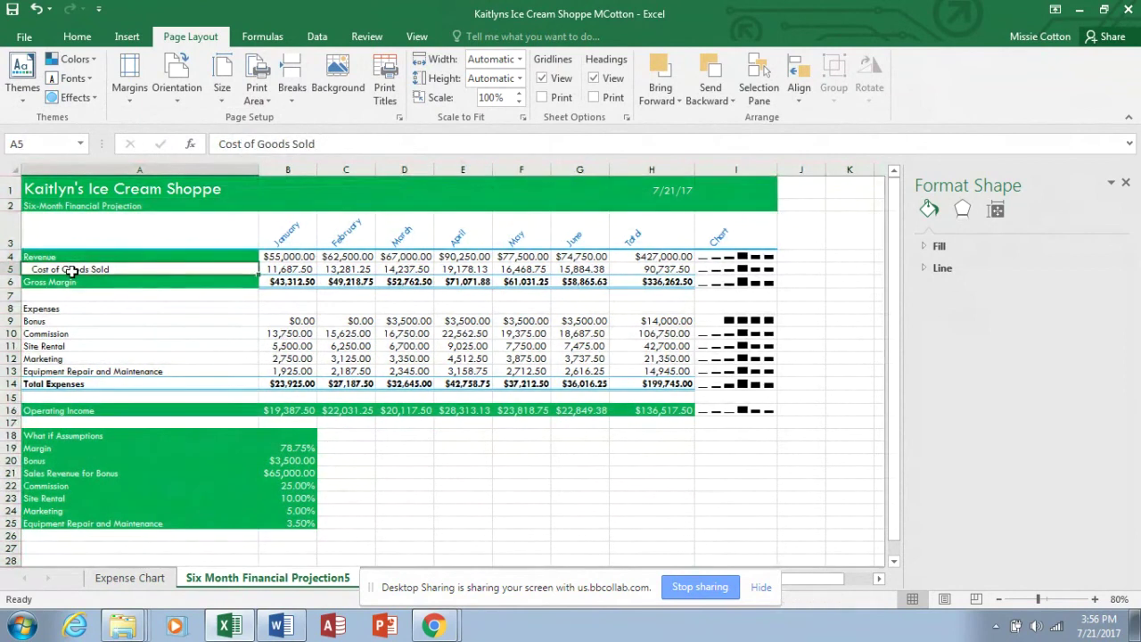
{"action": "left_click", "coordinate": [413, 39]}
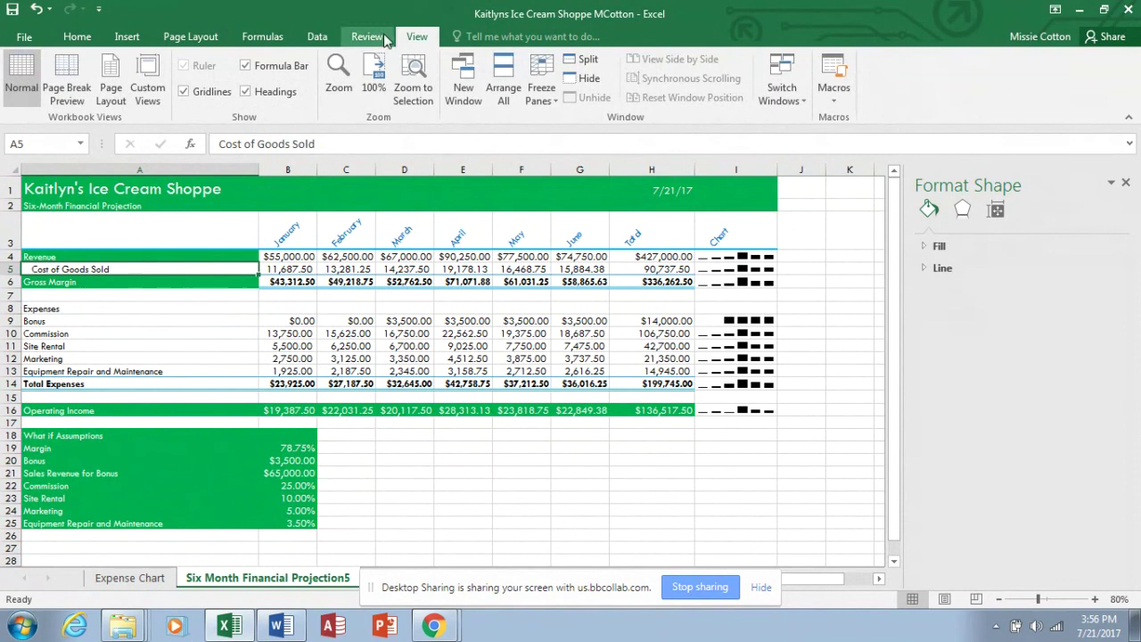
{"action": "left_click", "coordinate": [384, 40]}
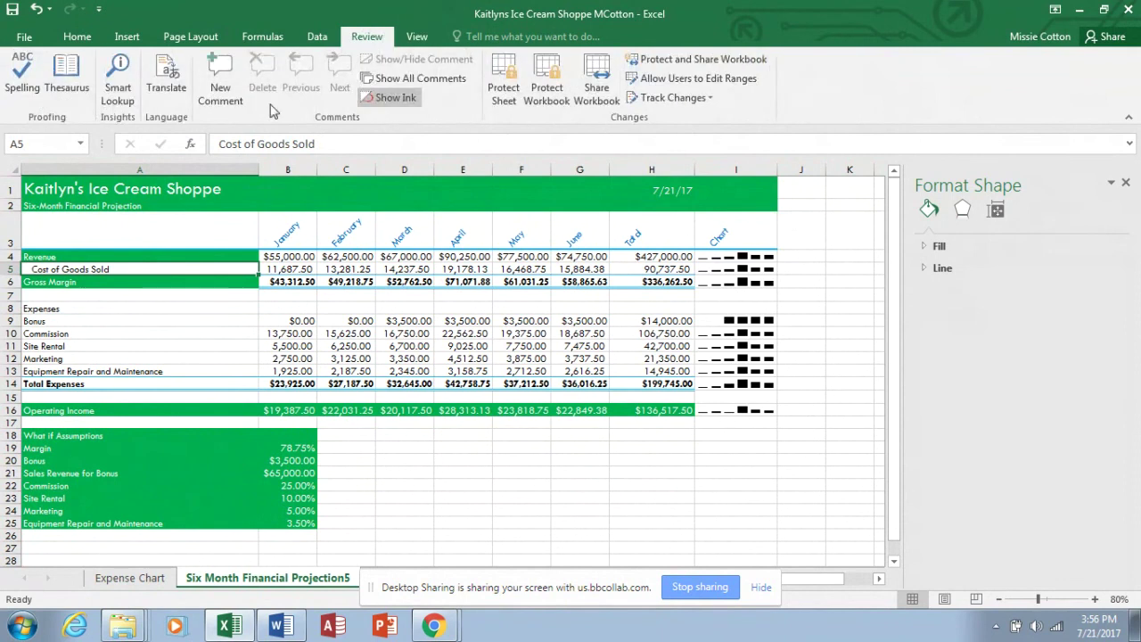
{"action": "left_click", "coordinate": [120, 95]}
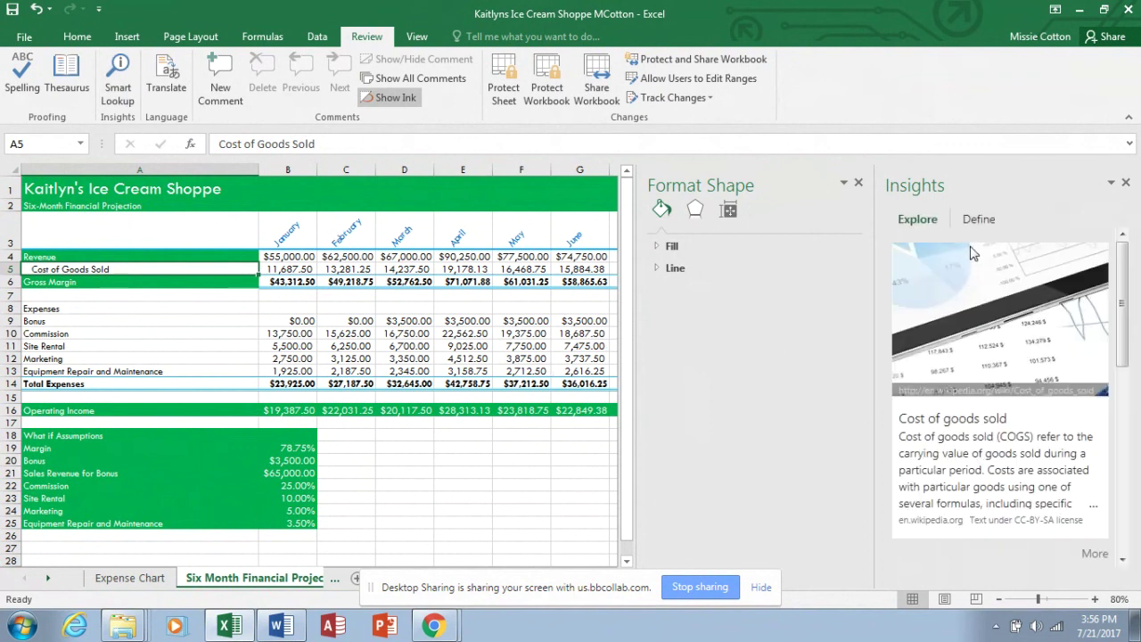
{"action": "left_click", "coordinate": [984, 221]}
{"action": "left_click", "coordinate": [917, 225]}
{"action": "left_click", "coordinate": [1126, 182]}
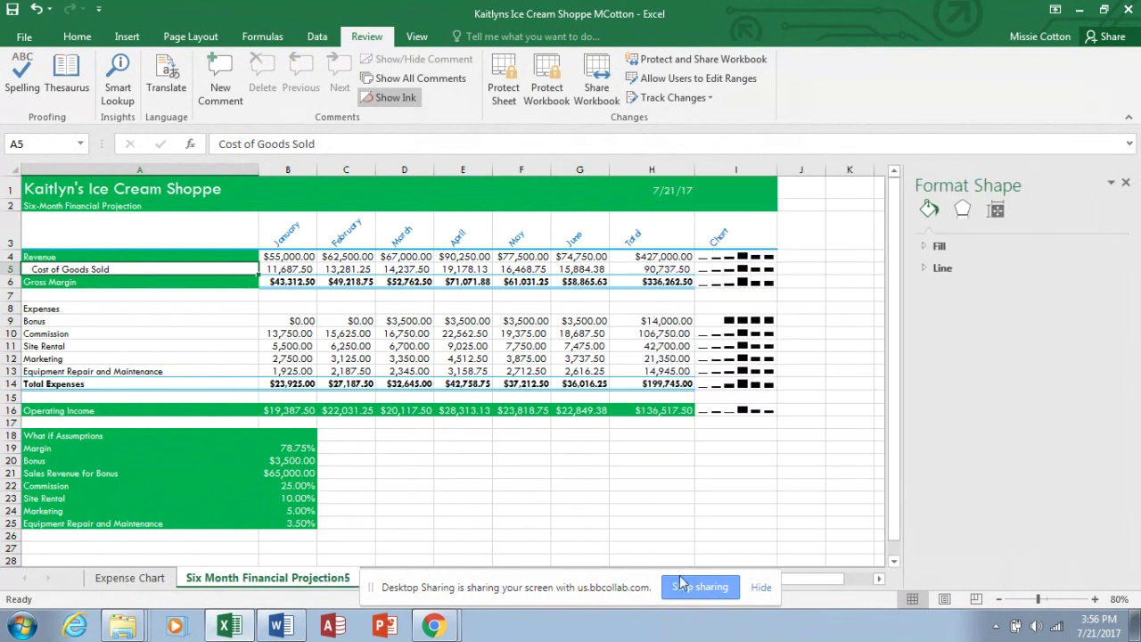
{"action": "left_click", "coordinate": [762, 588]}
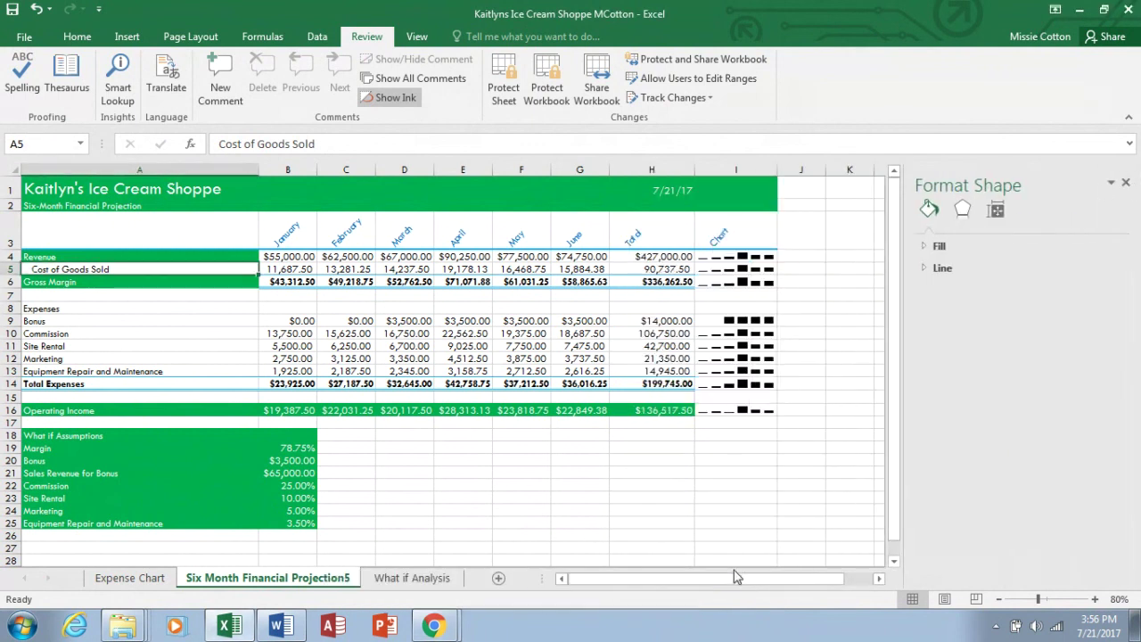
Step: Switch to the What if Analysis sheet, then close the workbook, saving its changes
{"action": "left_click", "coordinate": [412, 581]}
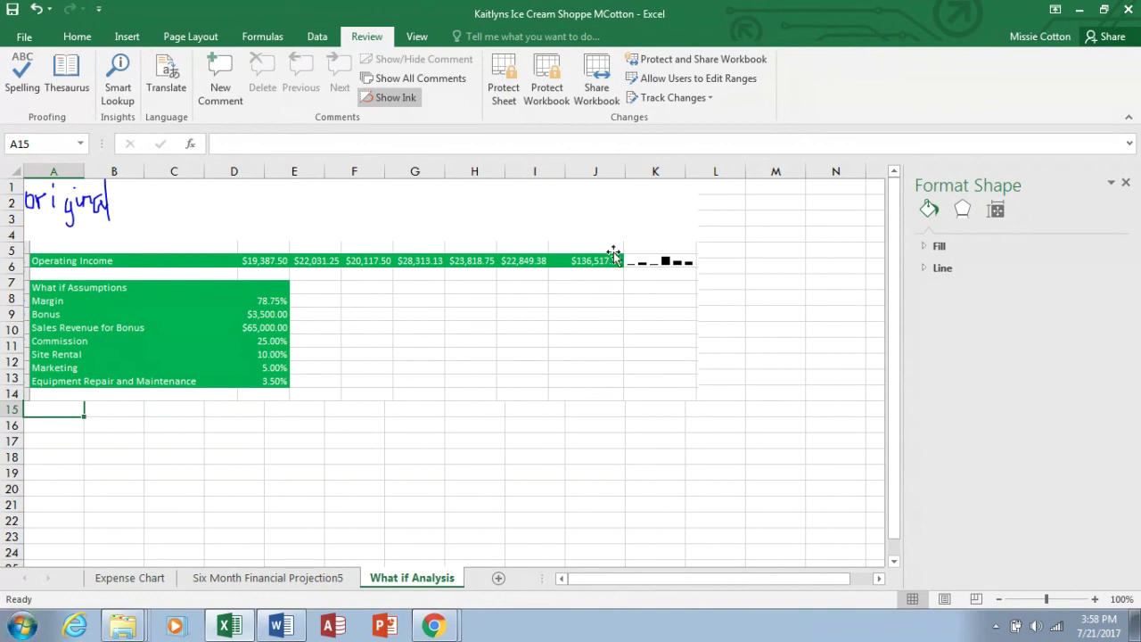
{"action": "left_click", "coordinate": [1136, 9]}
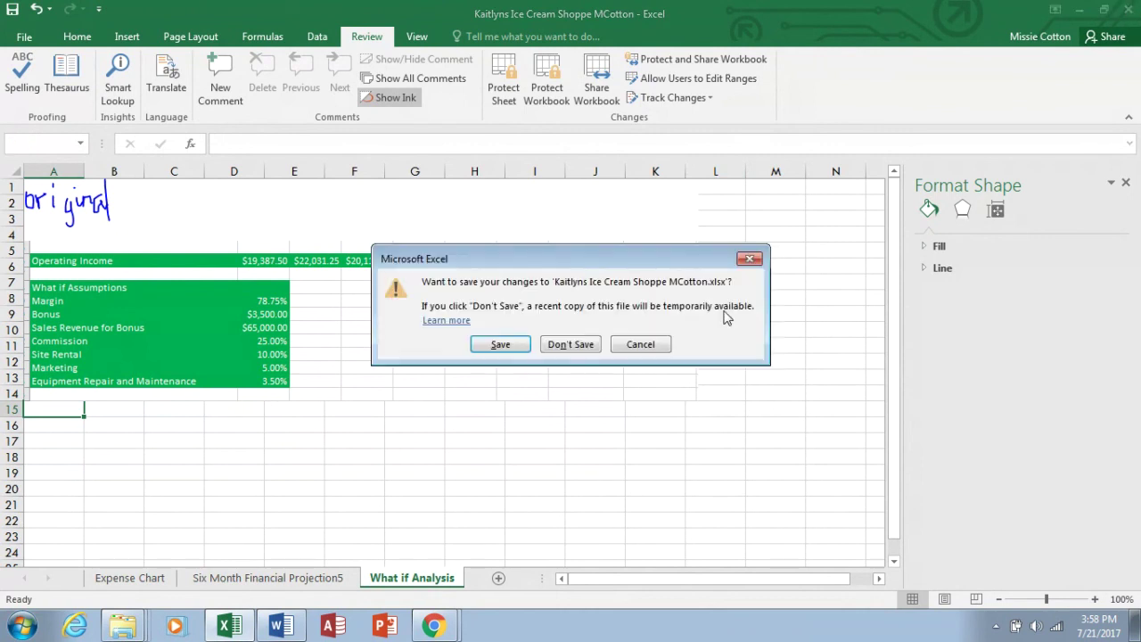
{"action": "left_click", "coordinate": [521, 351]}
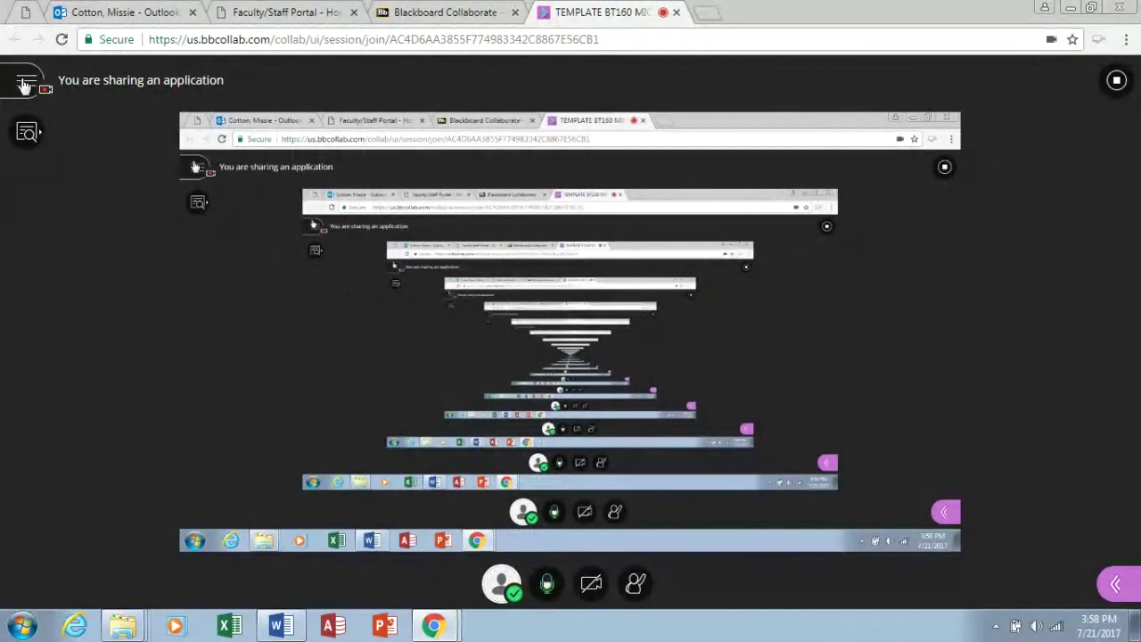
{"action": "left_click", "coordinate": [24, 83]}
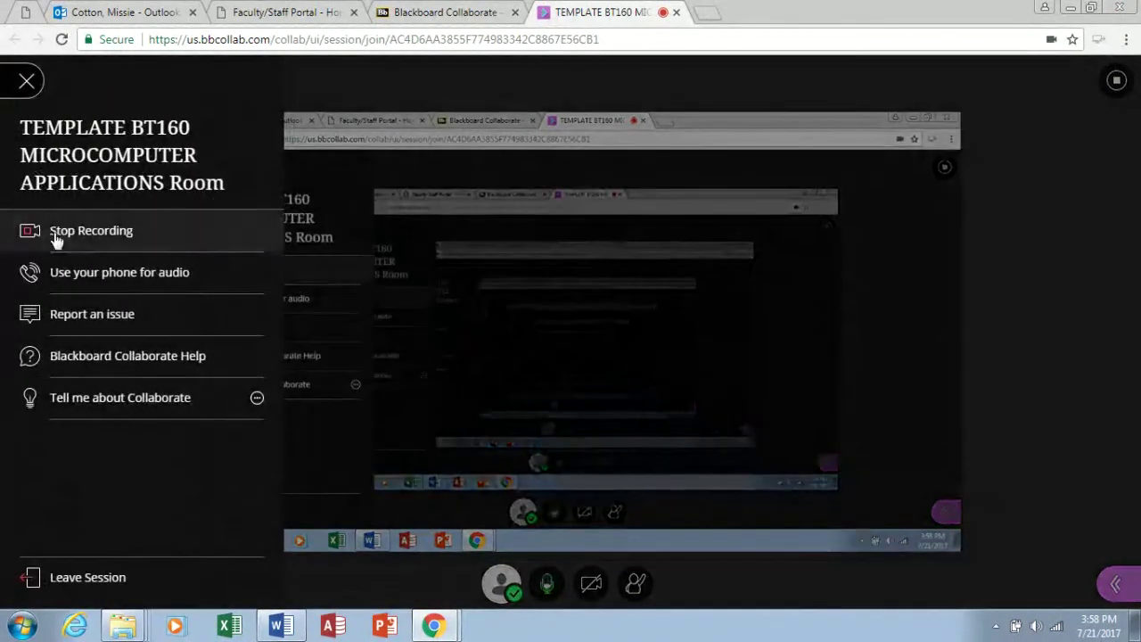